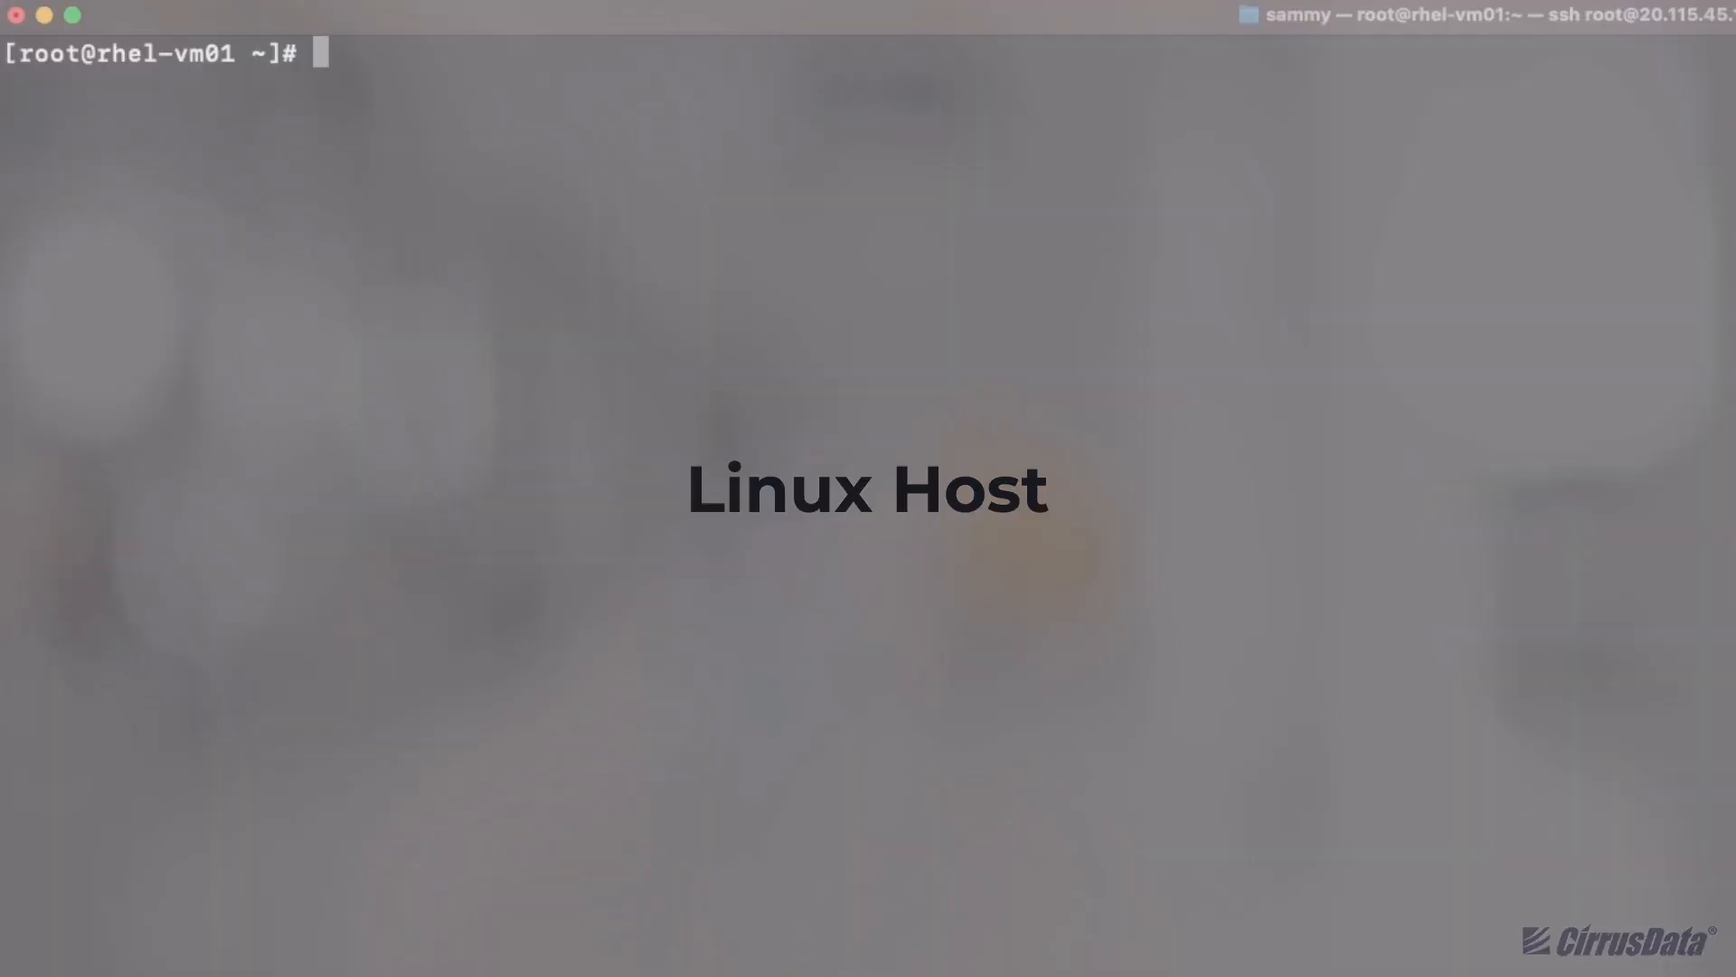
Run uname -a and confirm rhel-vm01 runs an el8 kernel release
type("uname -a")
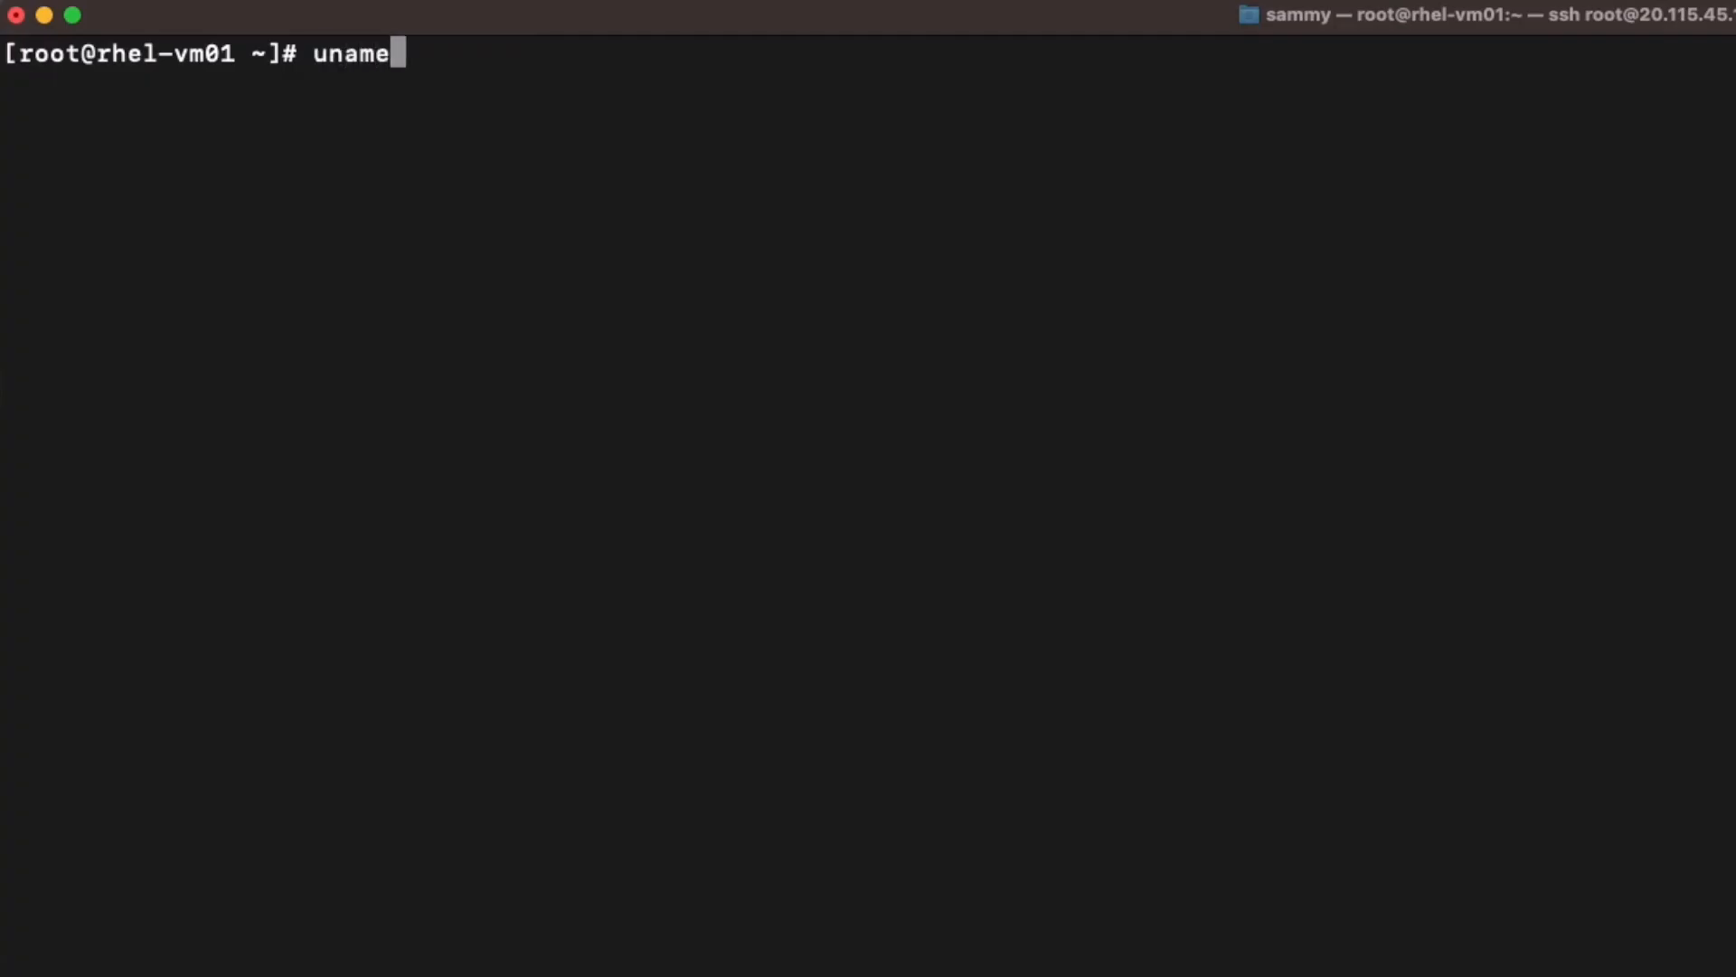
key("Return")
left_click_drag(500, 86, 552, 88)
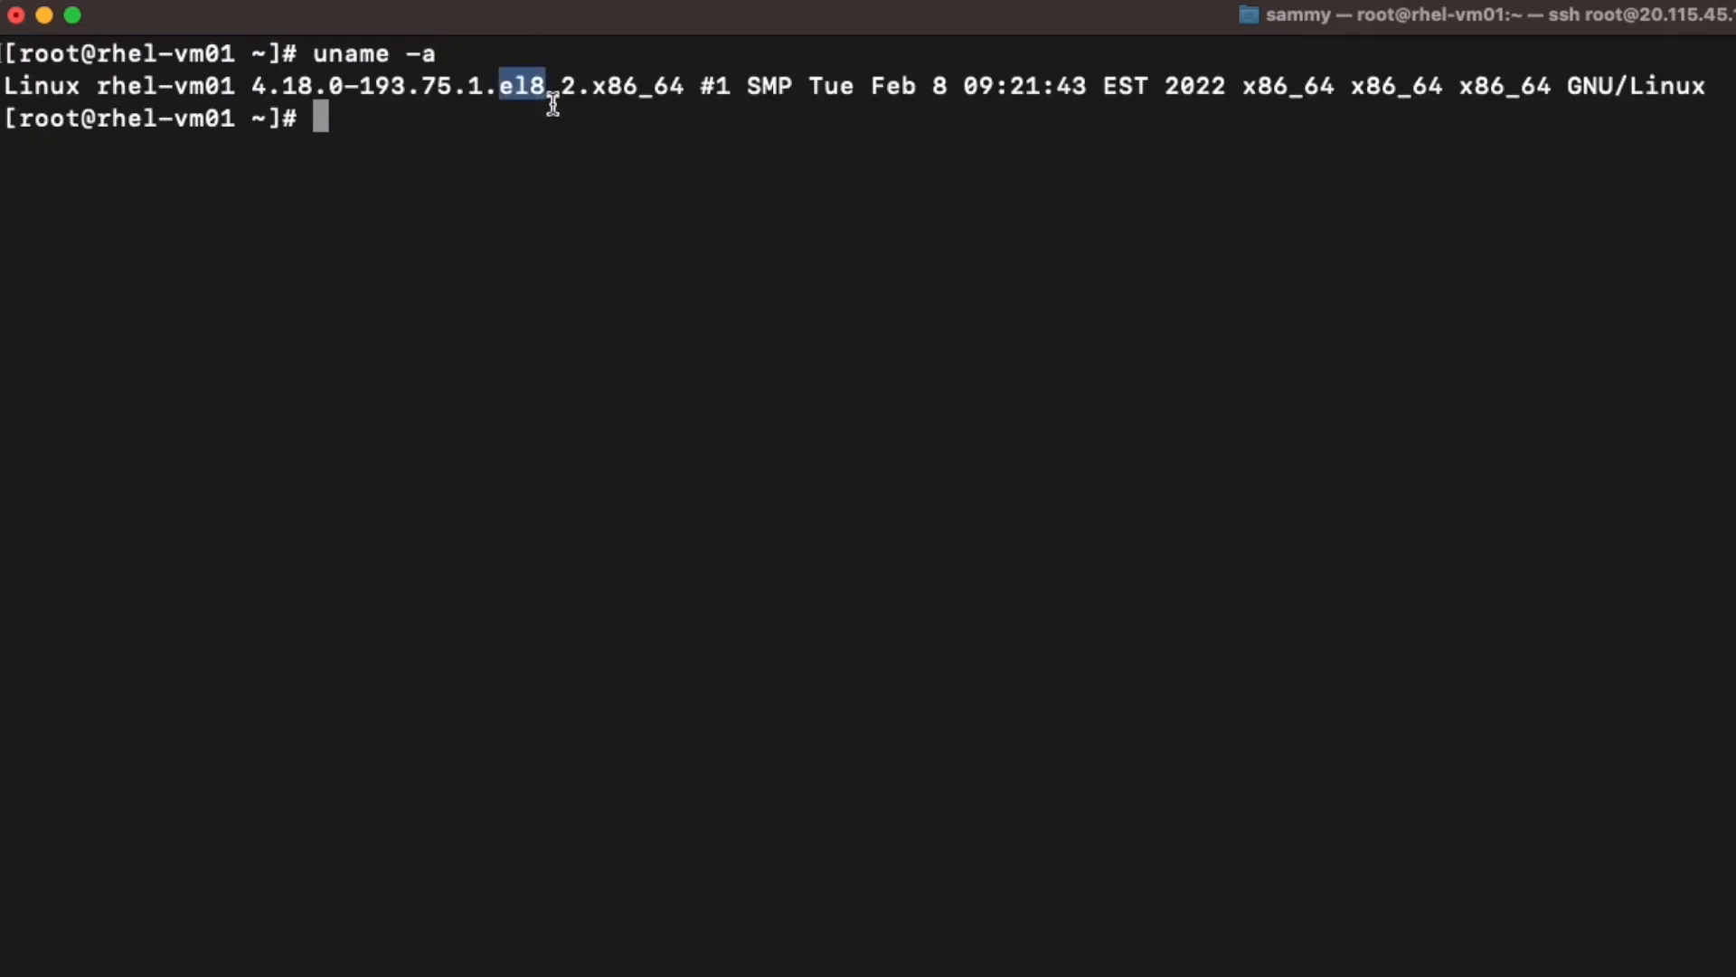
left_click(557, 138)
Confirm iscsiadm and multipath are not installed, then list block devices with lsblk
type("iscsiadm")
key("Return")
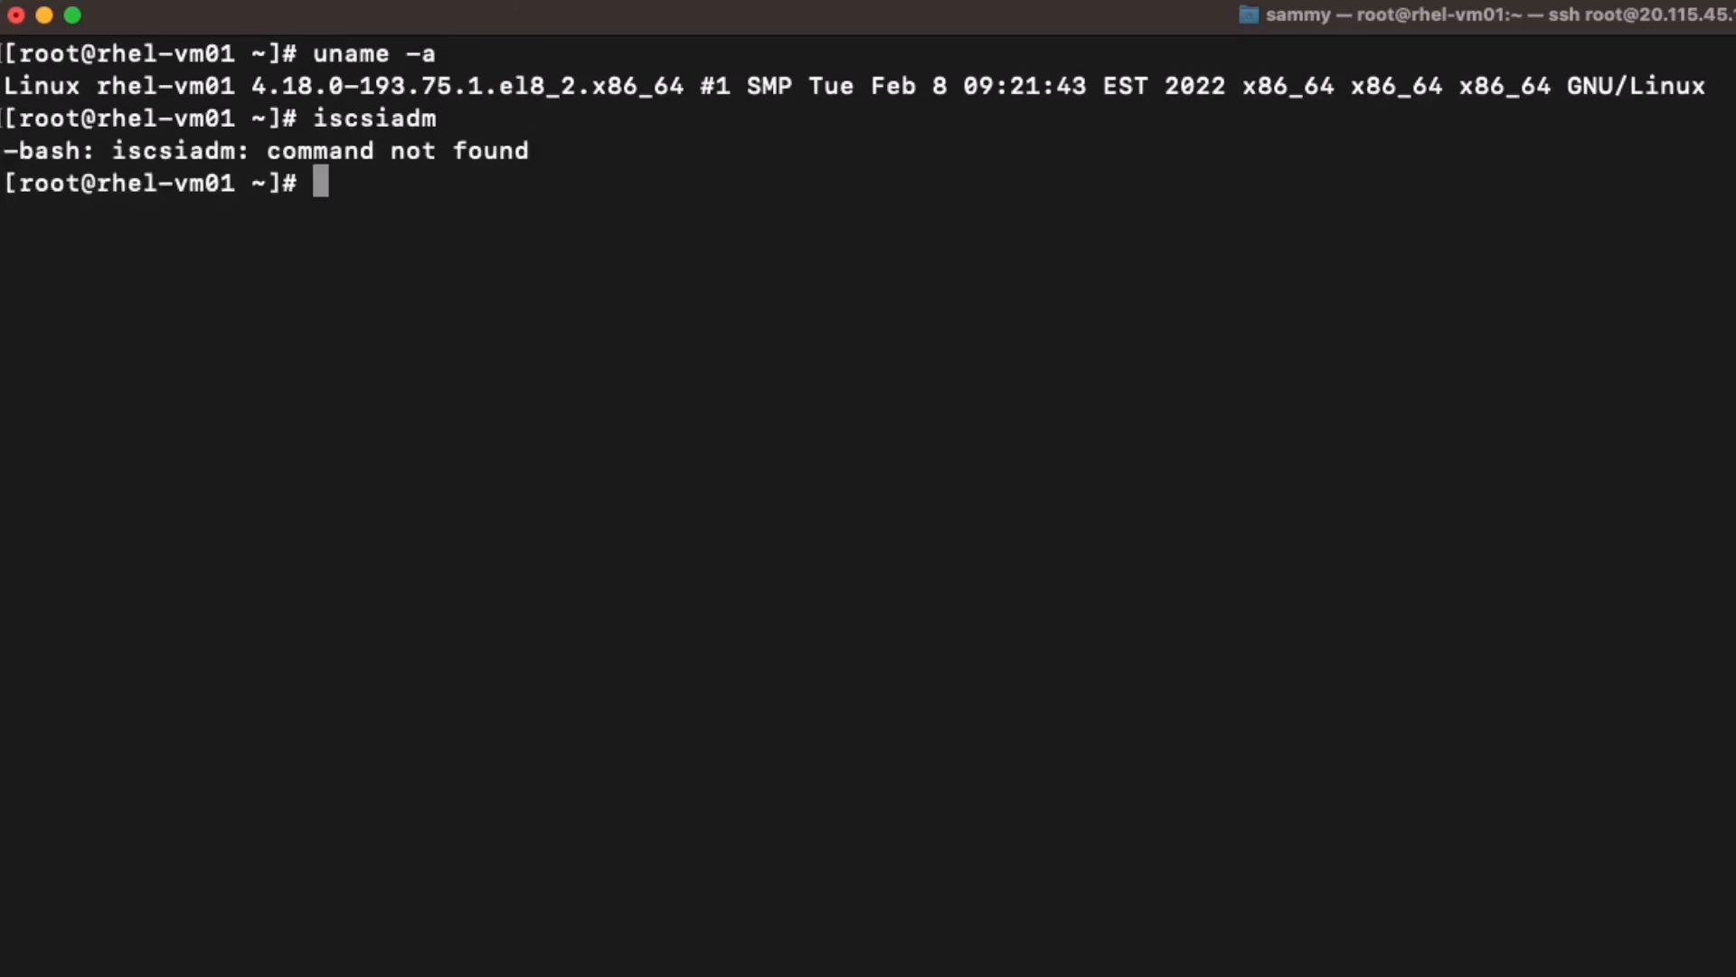
type("multipath")
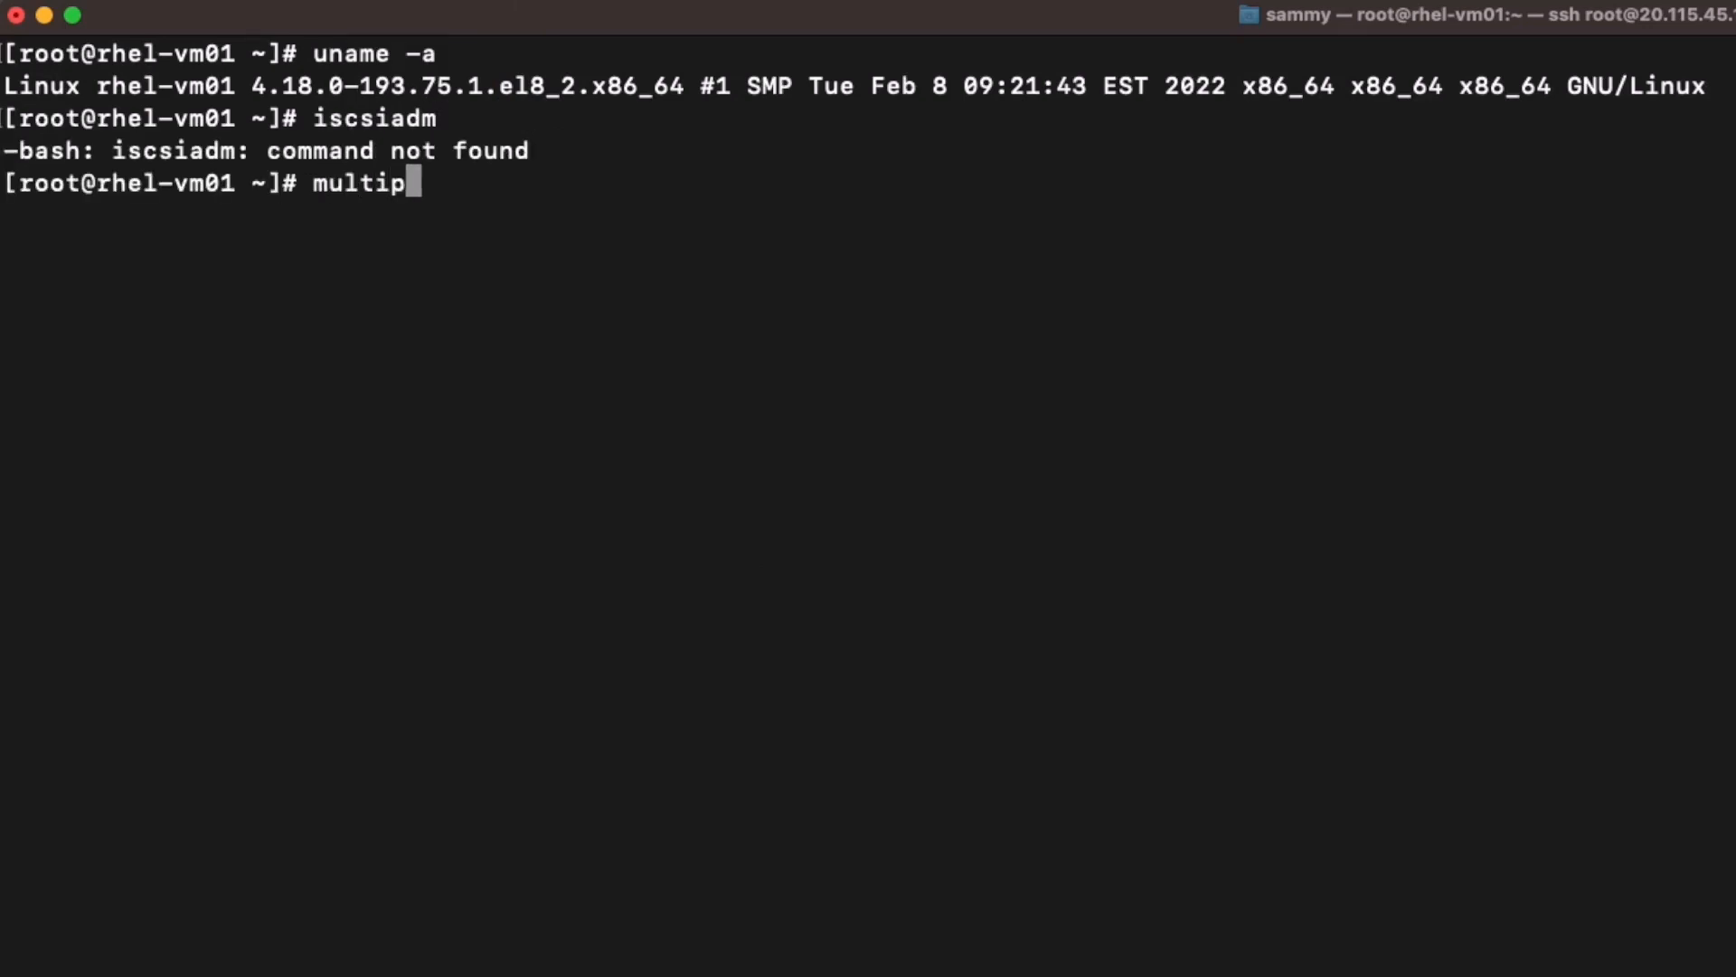
key("Return")
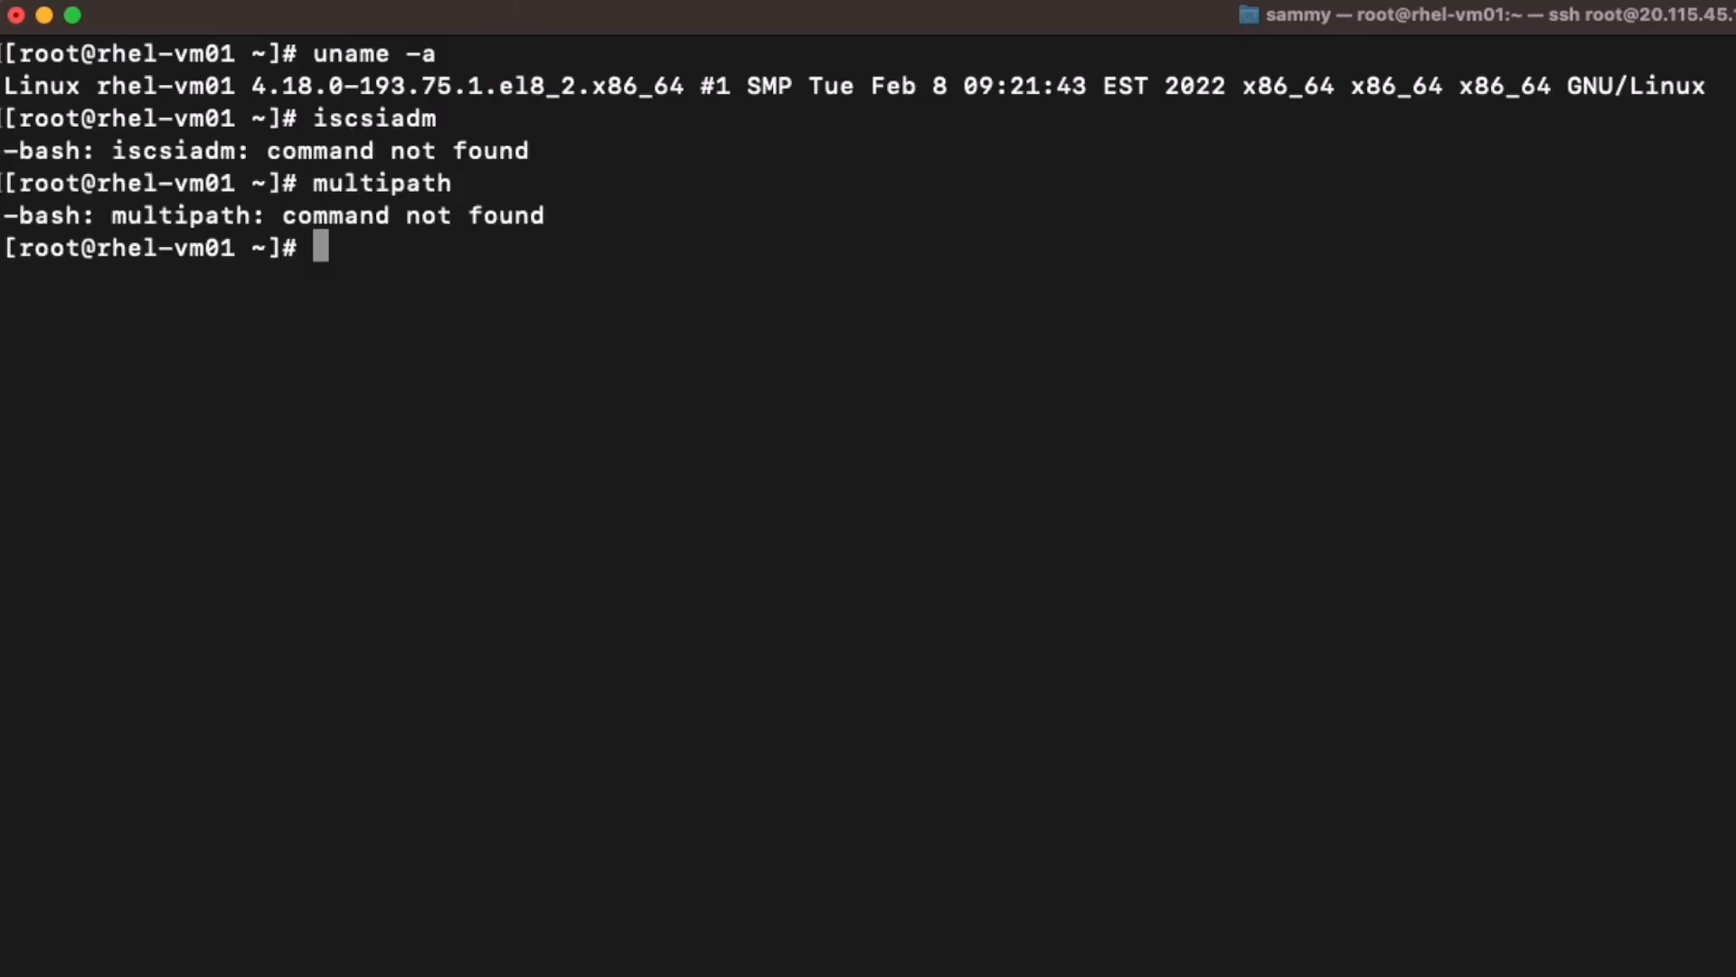
type("lsblk")
key("Return")
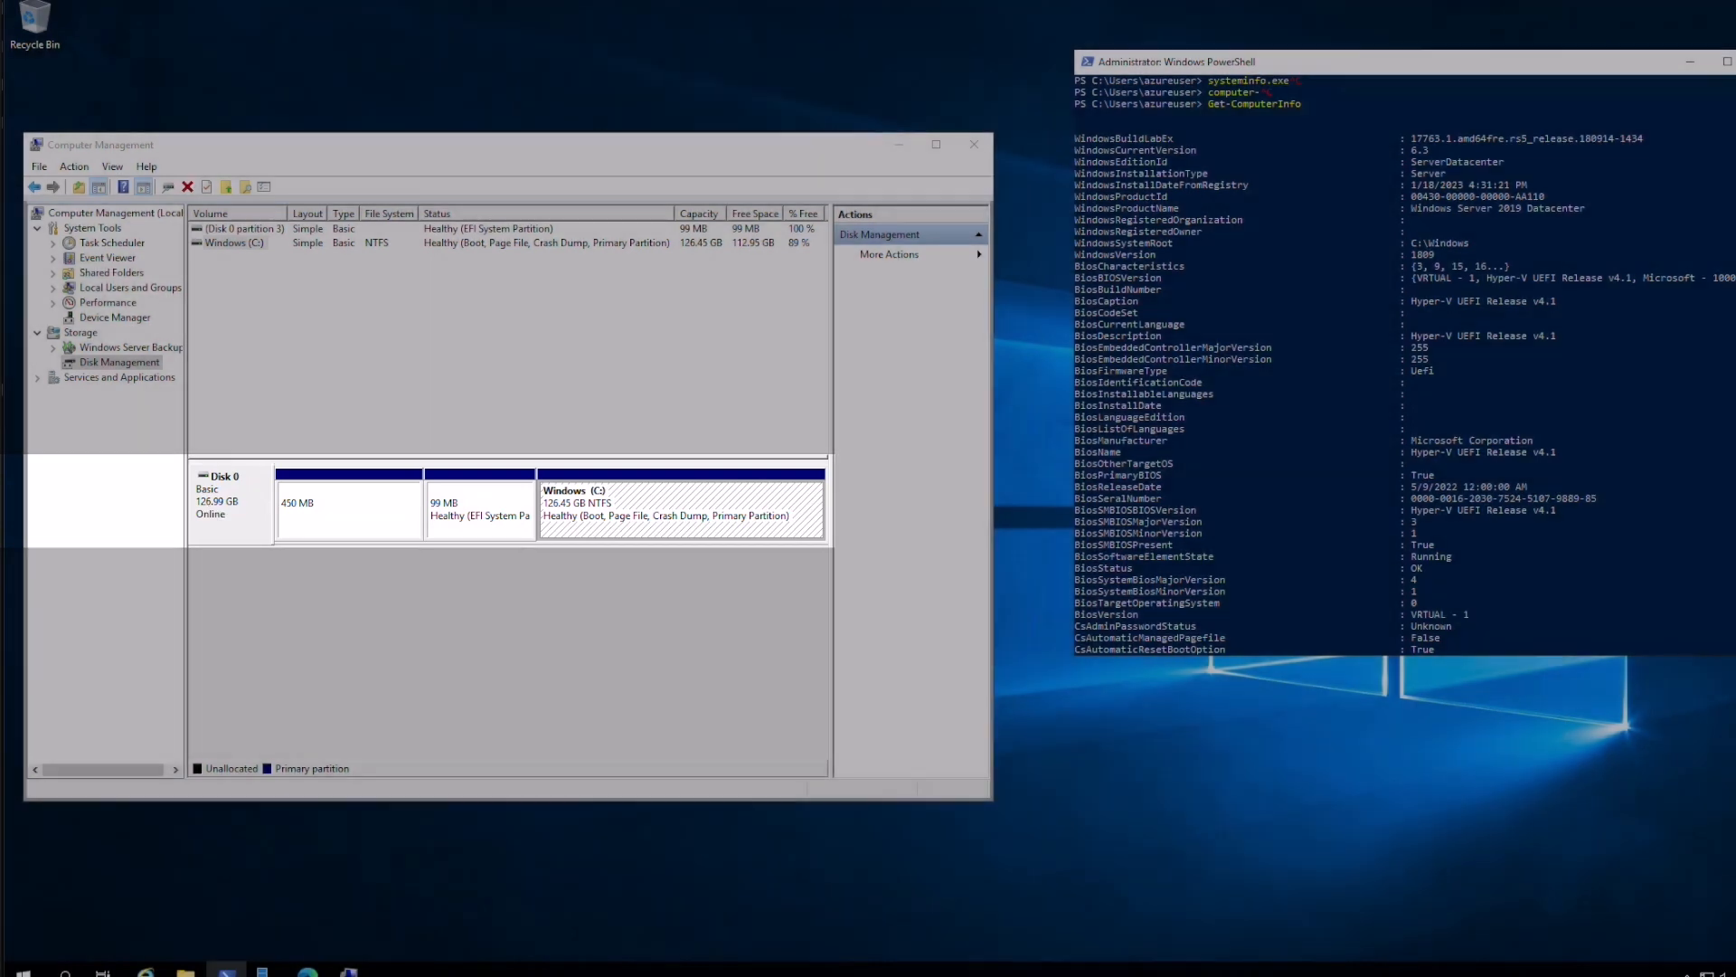
Launch the iSCSI Initiator properties and move them to the right of the screen
key("super")
type("iscsi")
left_click(201, 539)
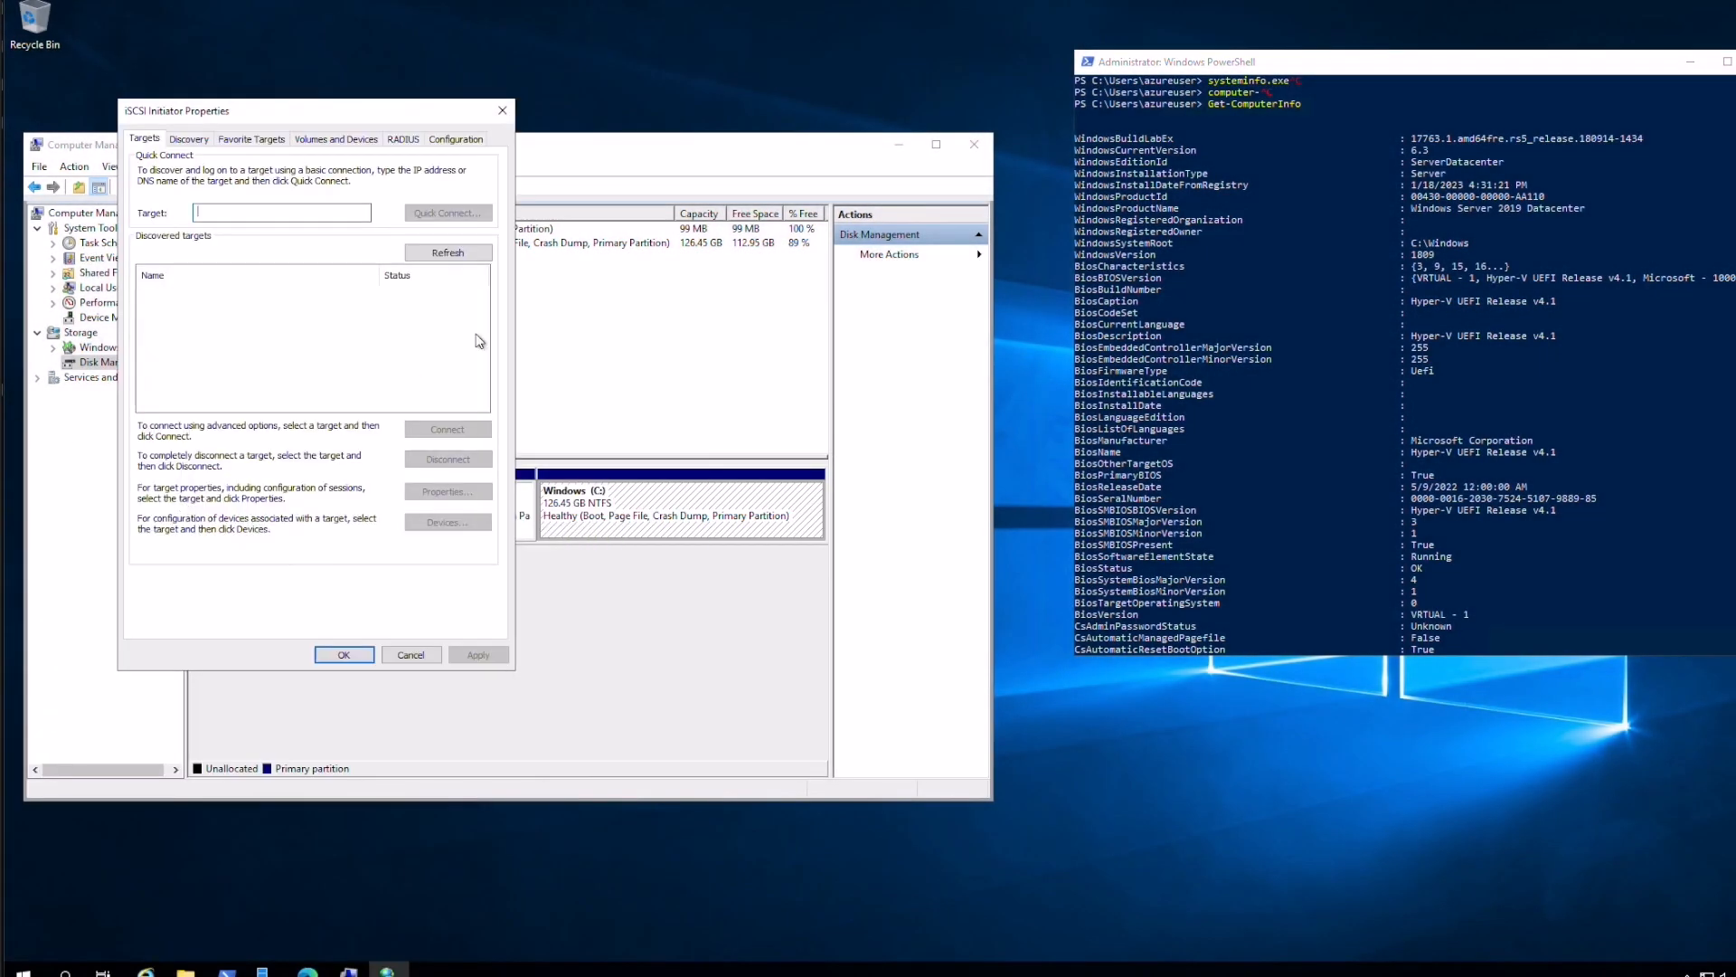
left_click_drag(383, 108, 1266, 387)
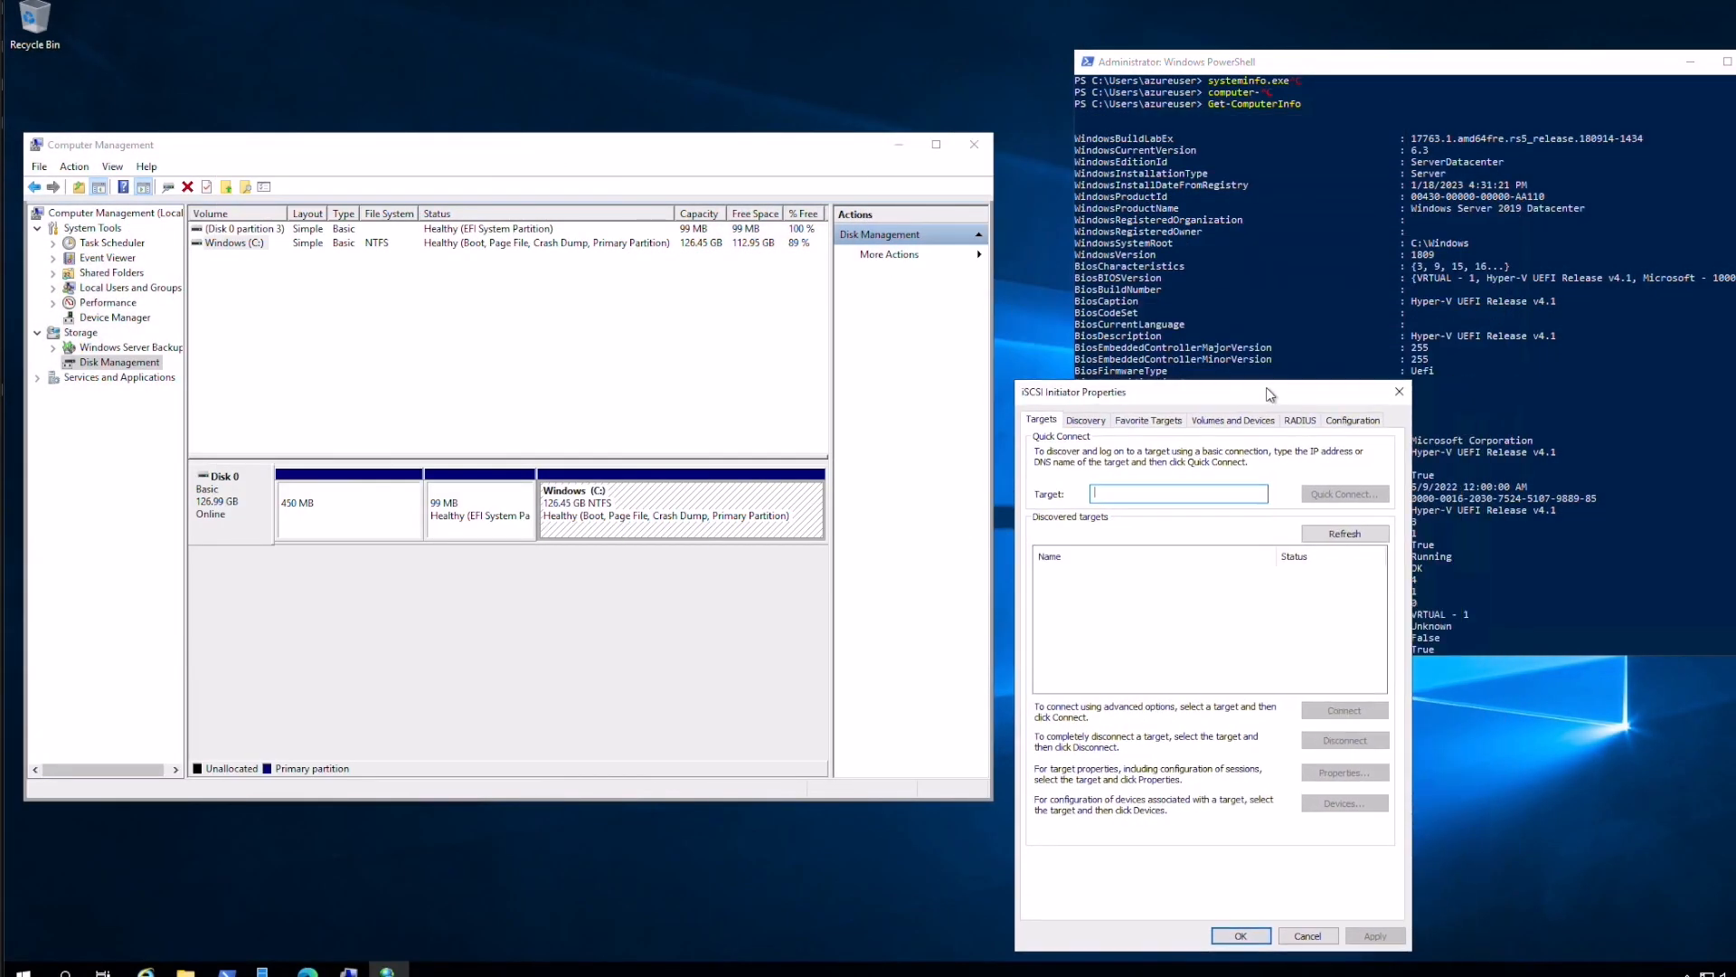
Launch MPIO Properties and place it beside the iSCSI Initiator dialog
key("super")
type("mpio")
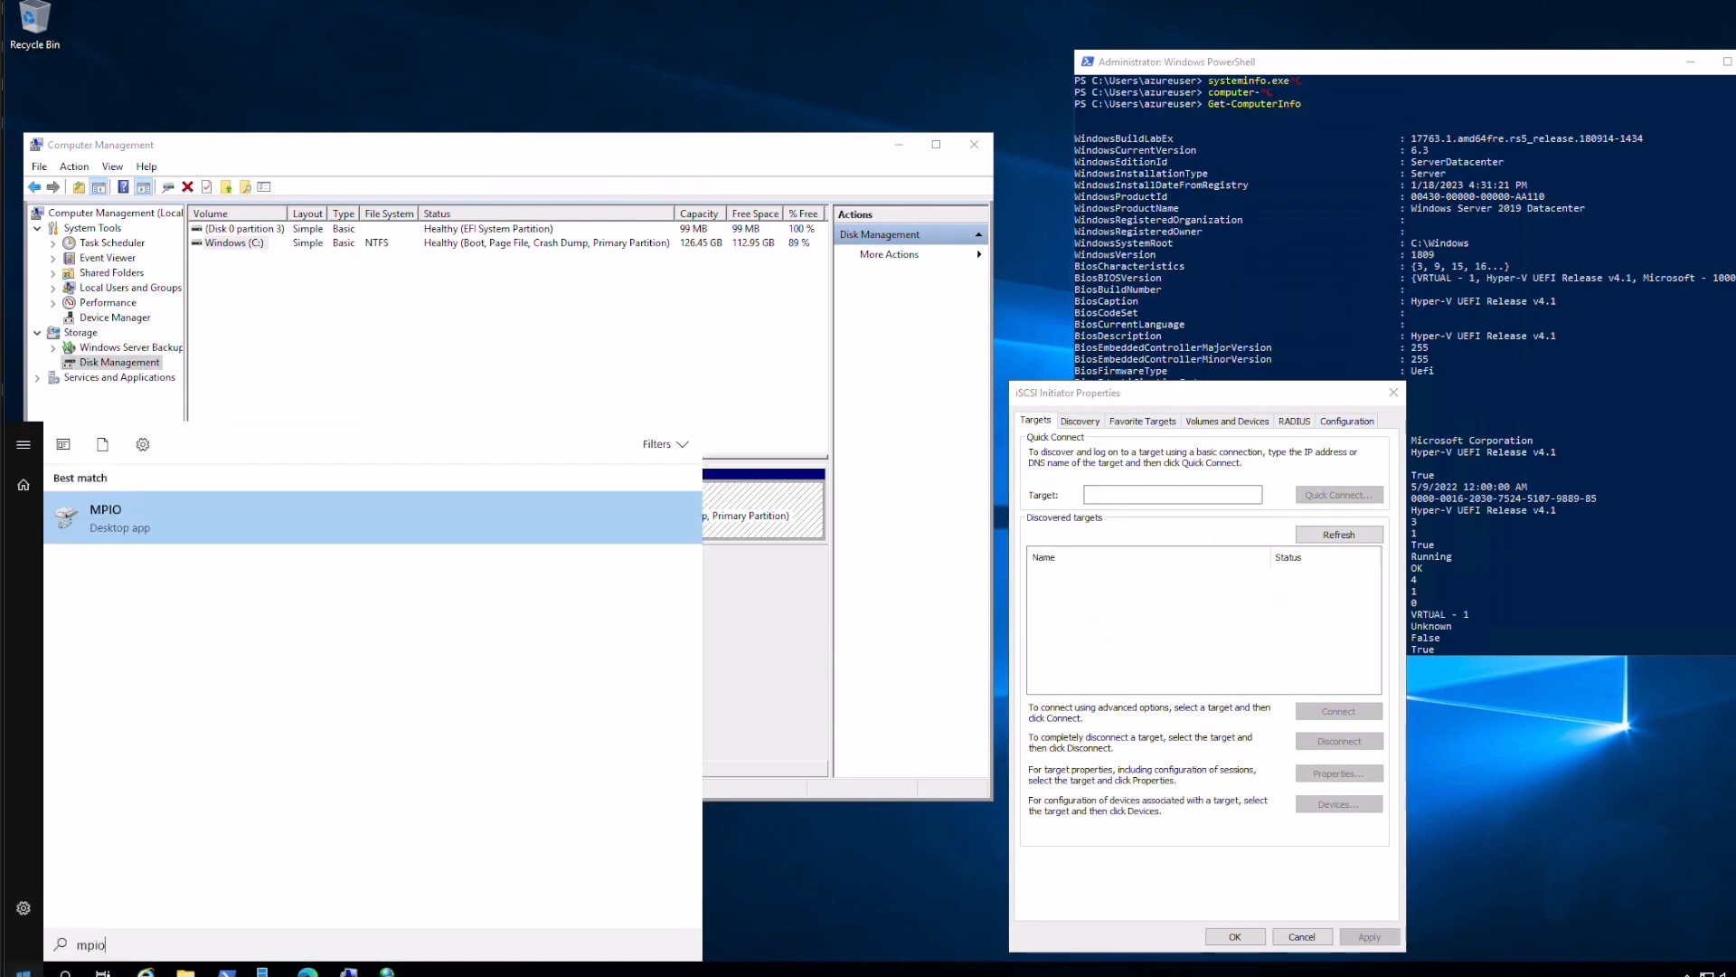
left_click(136, 559)
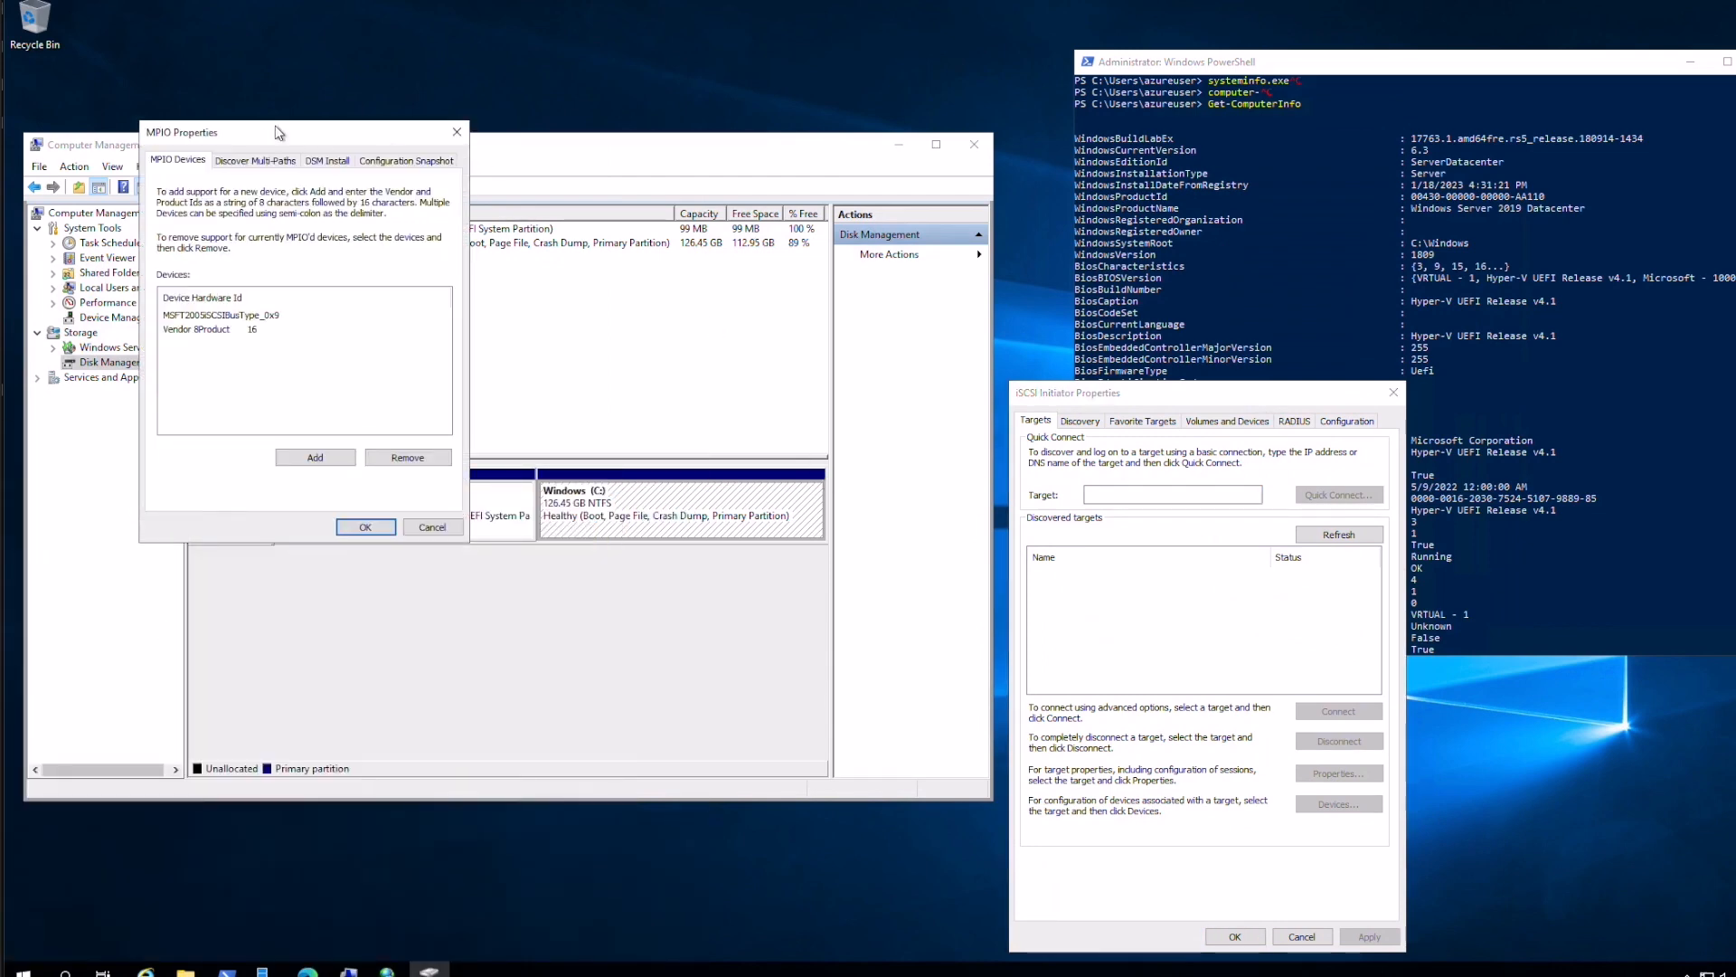
left_click_drag(282, 131, 1560, 525)
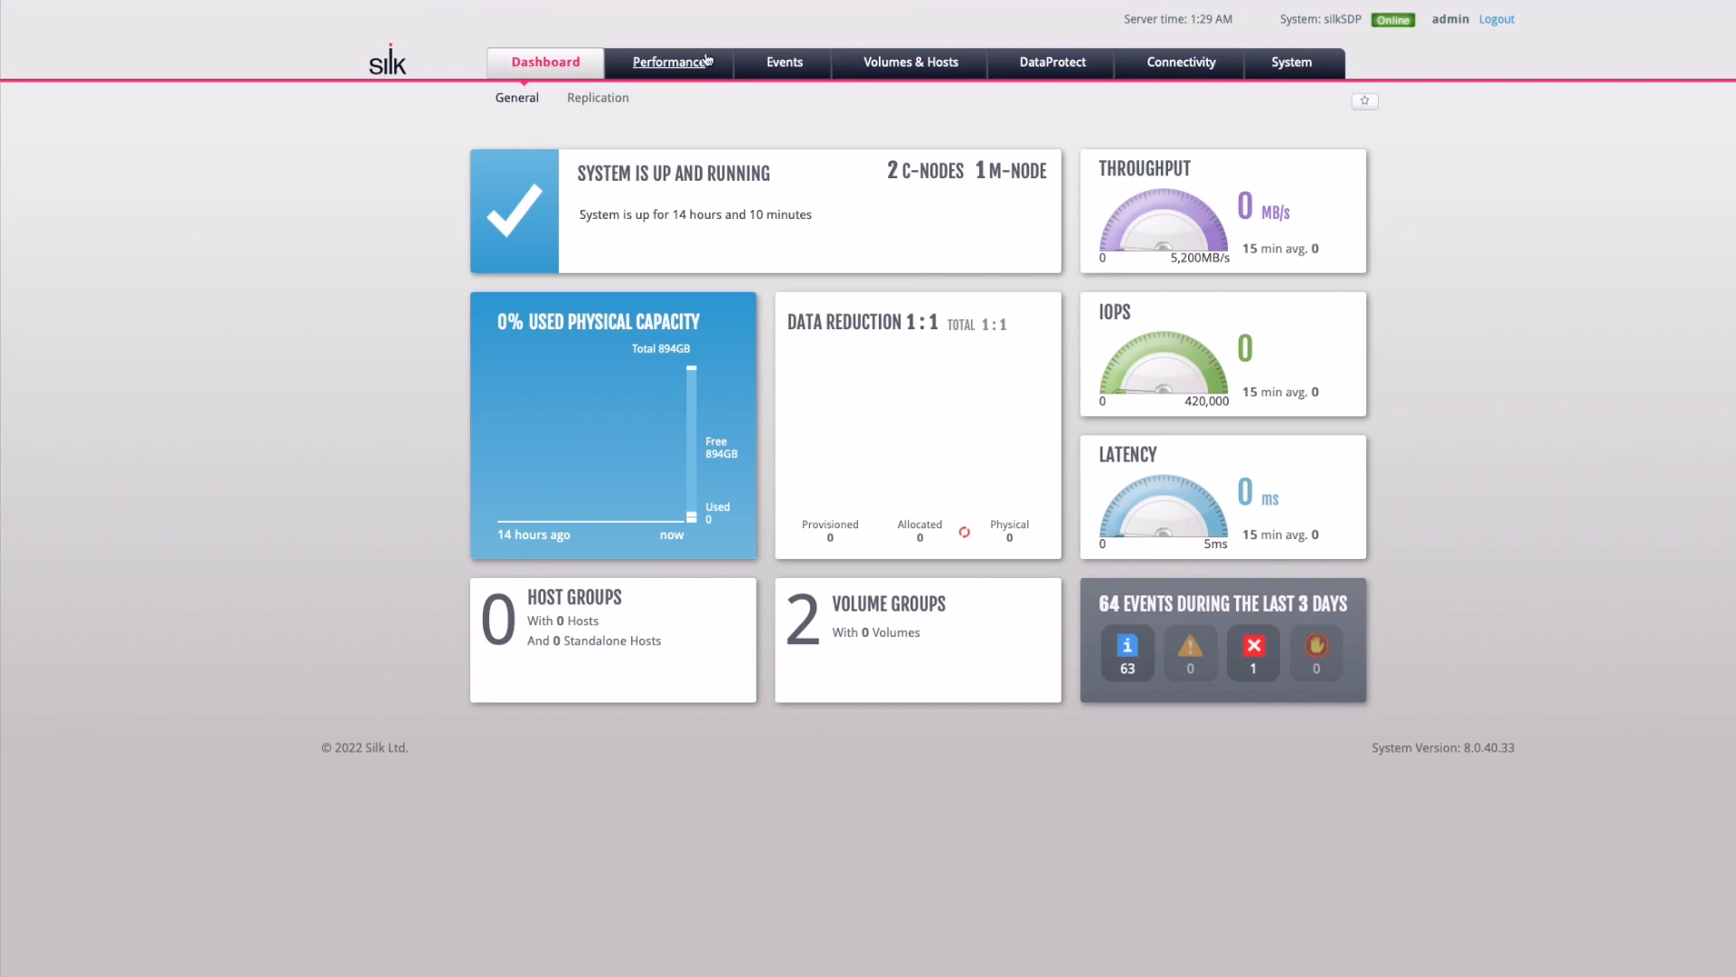
Check the defined hosts and expand both volume groups to confirm they are empty
left_click(891, 61)
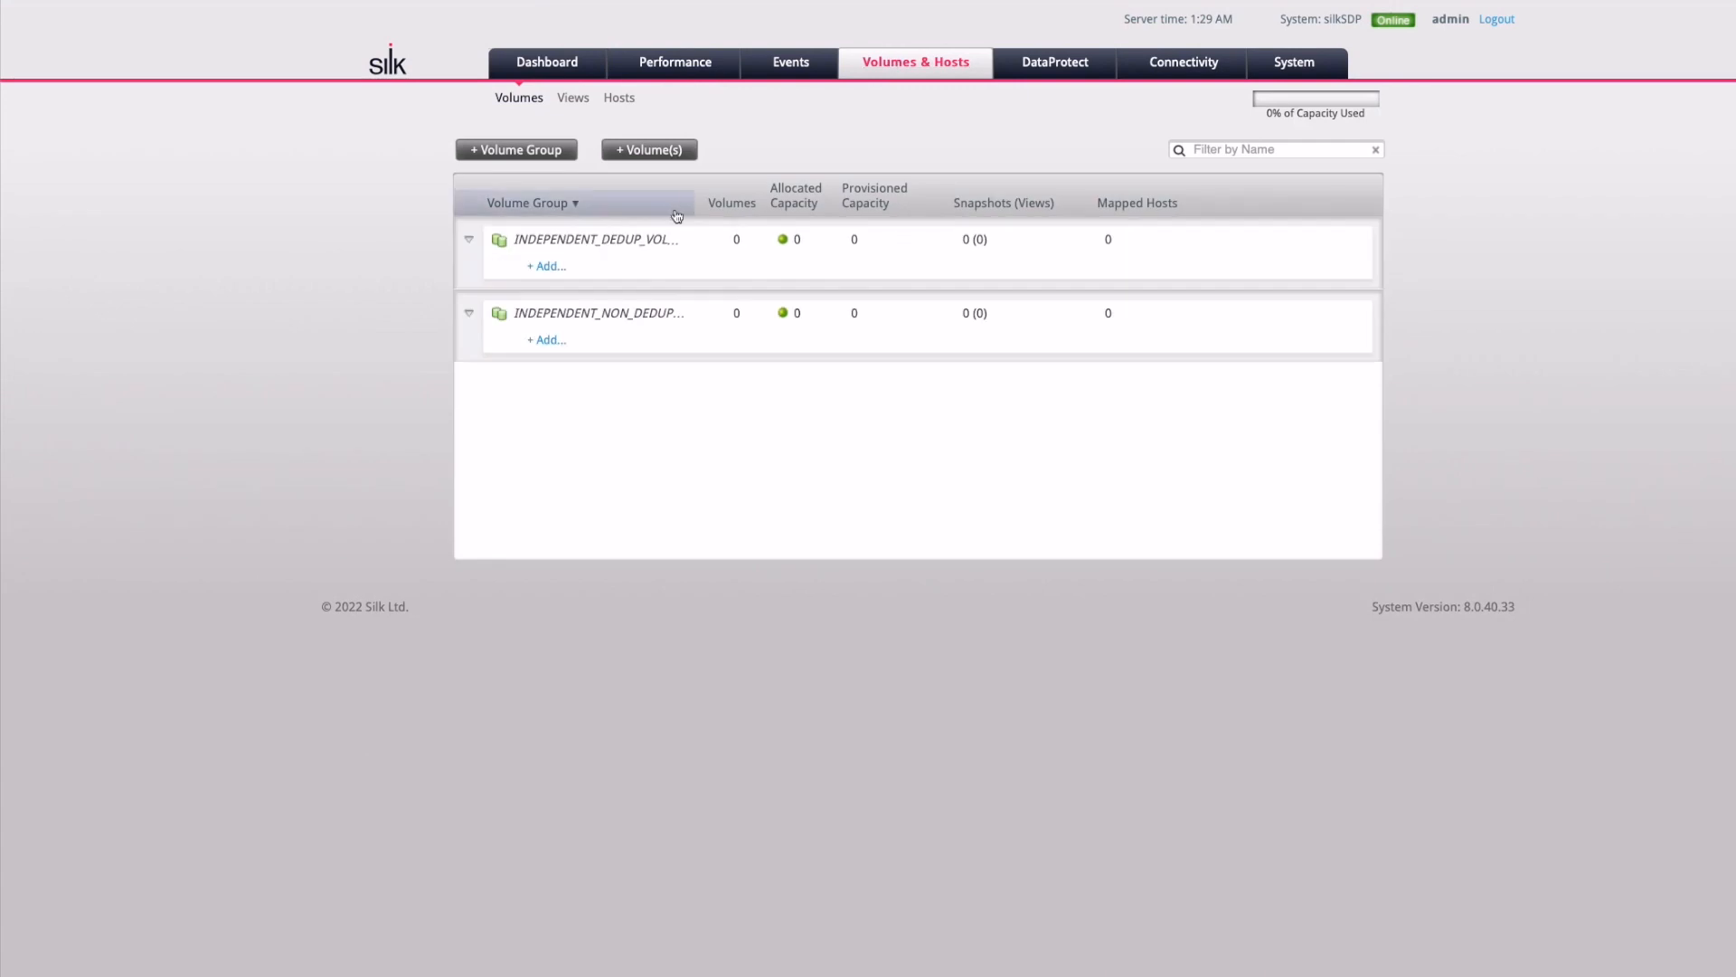
left_click(620, 102)
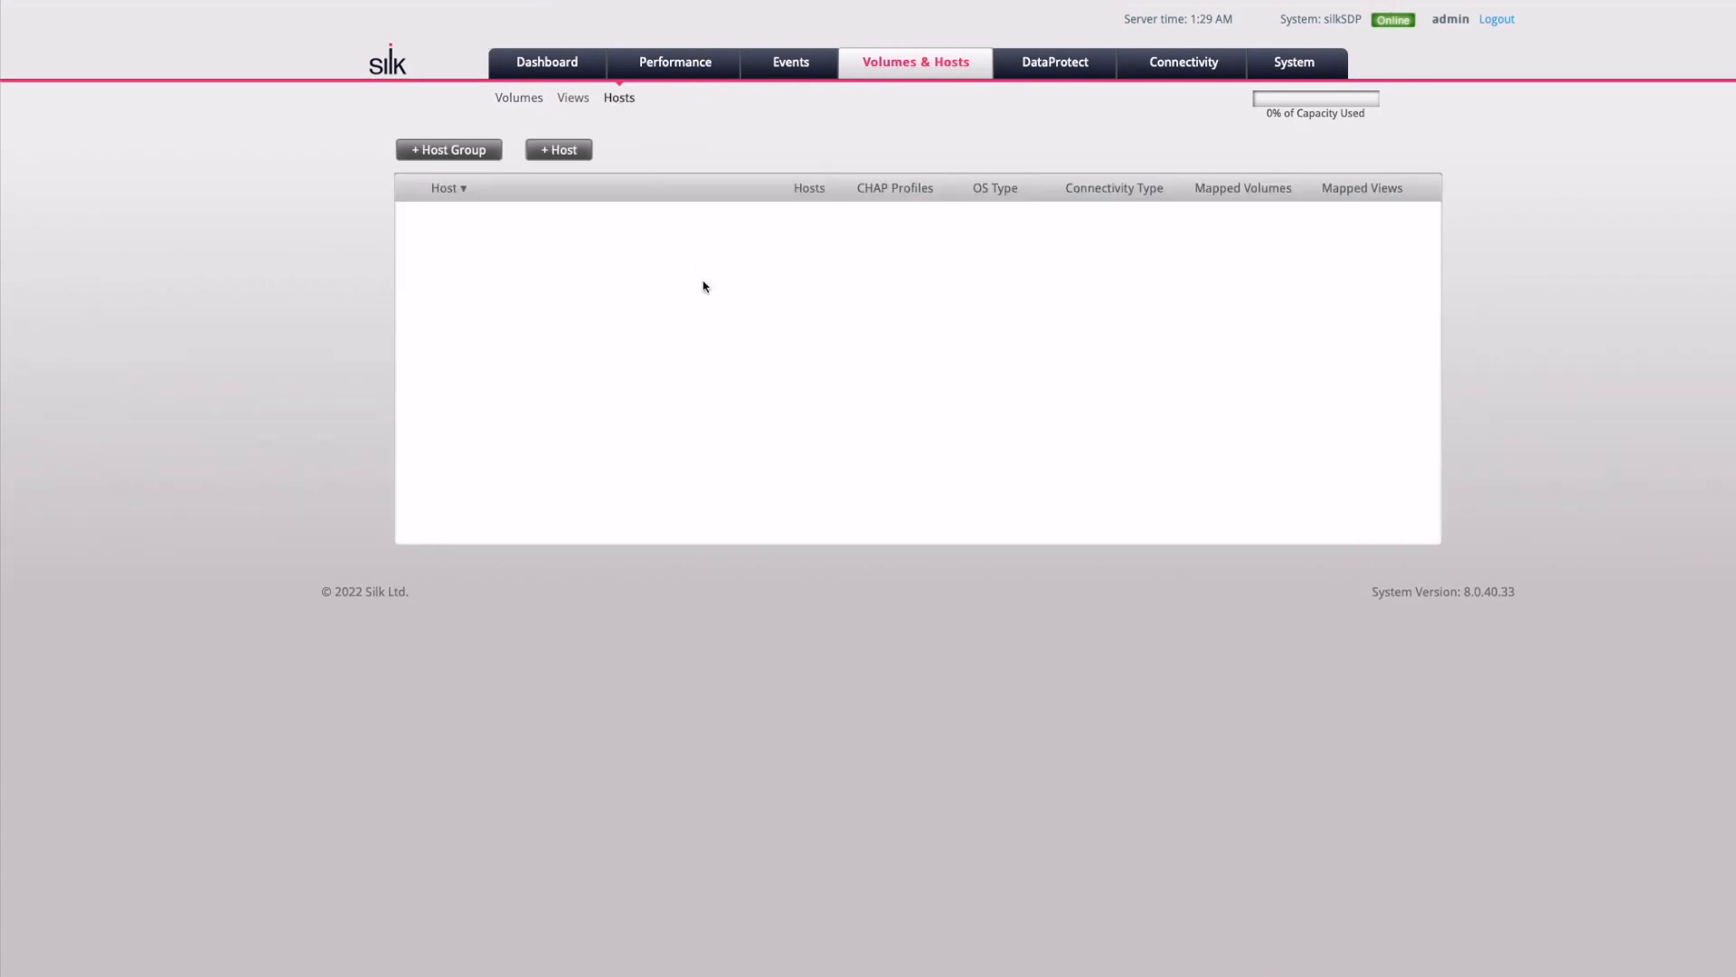
left_click(864, 72)
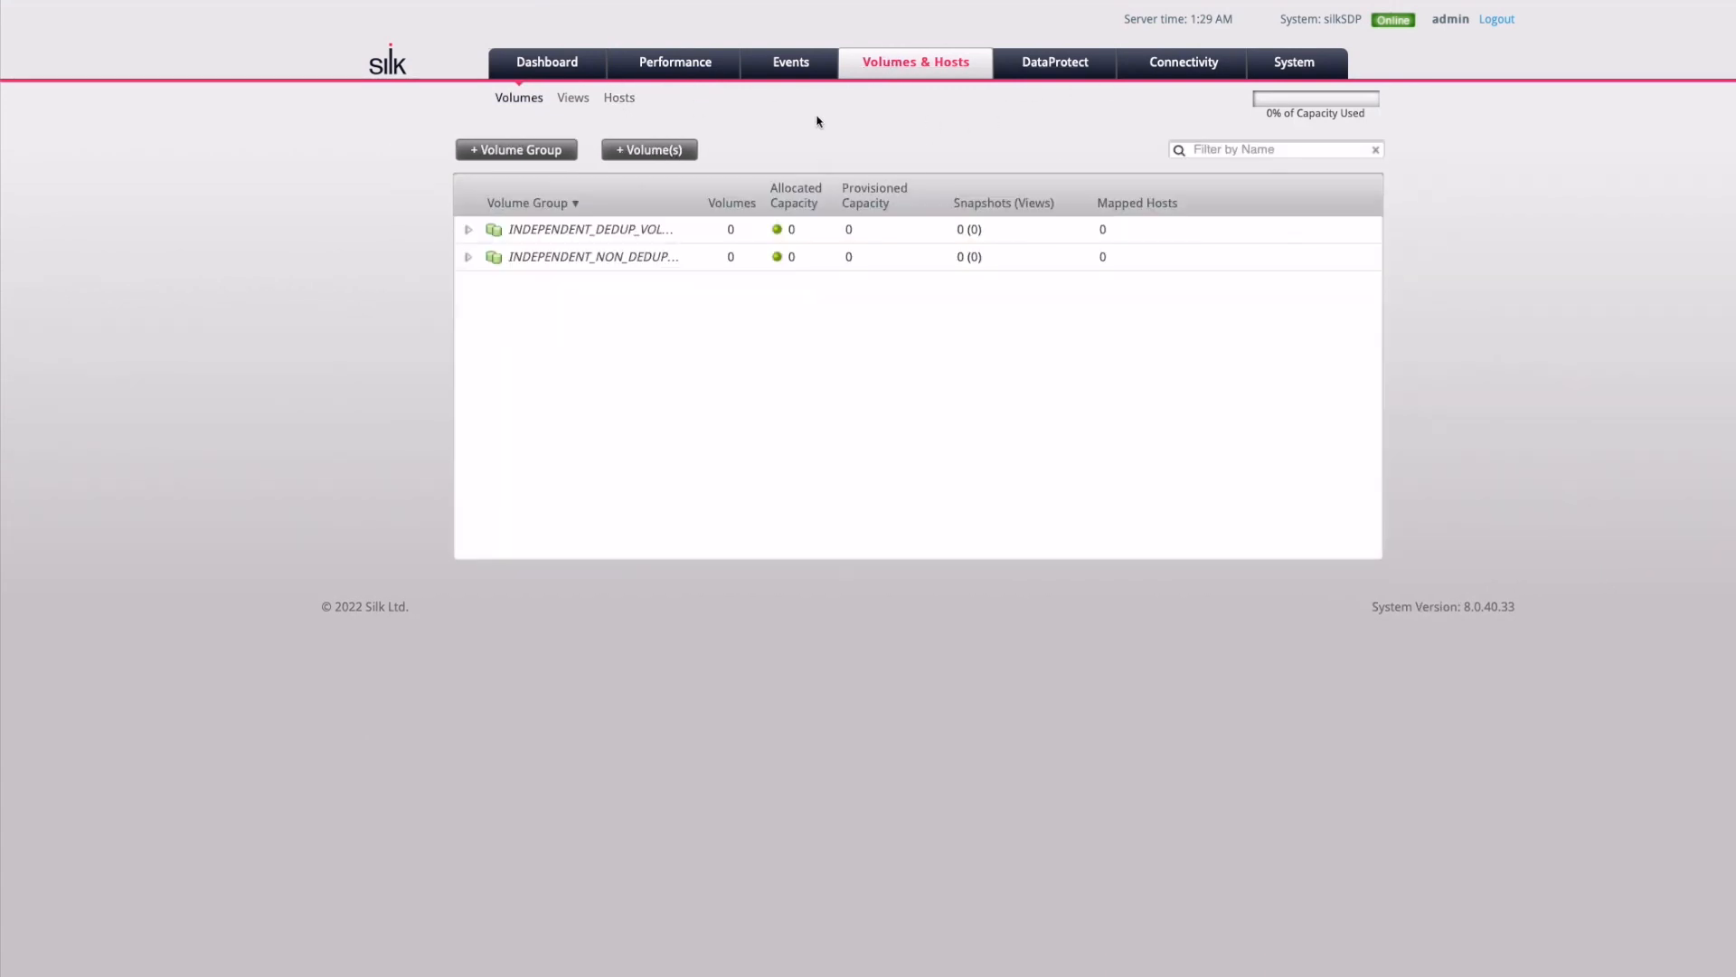
left_click(469, 232)
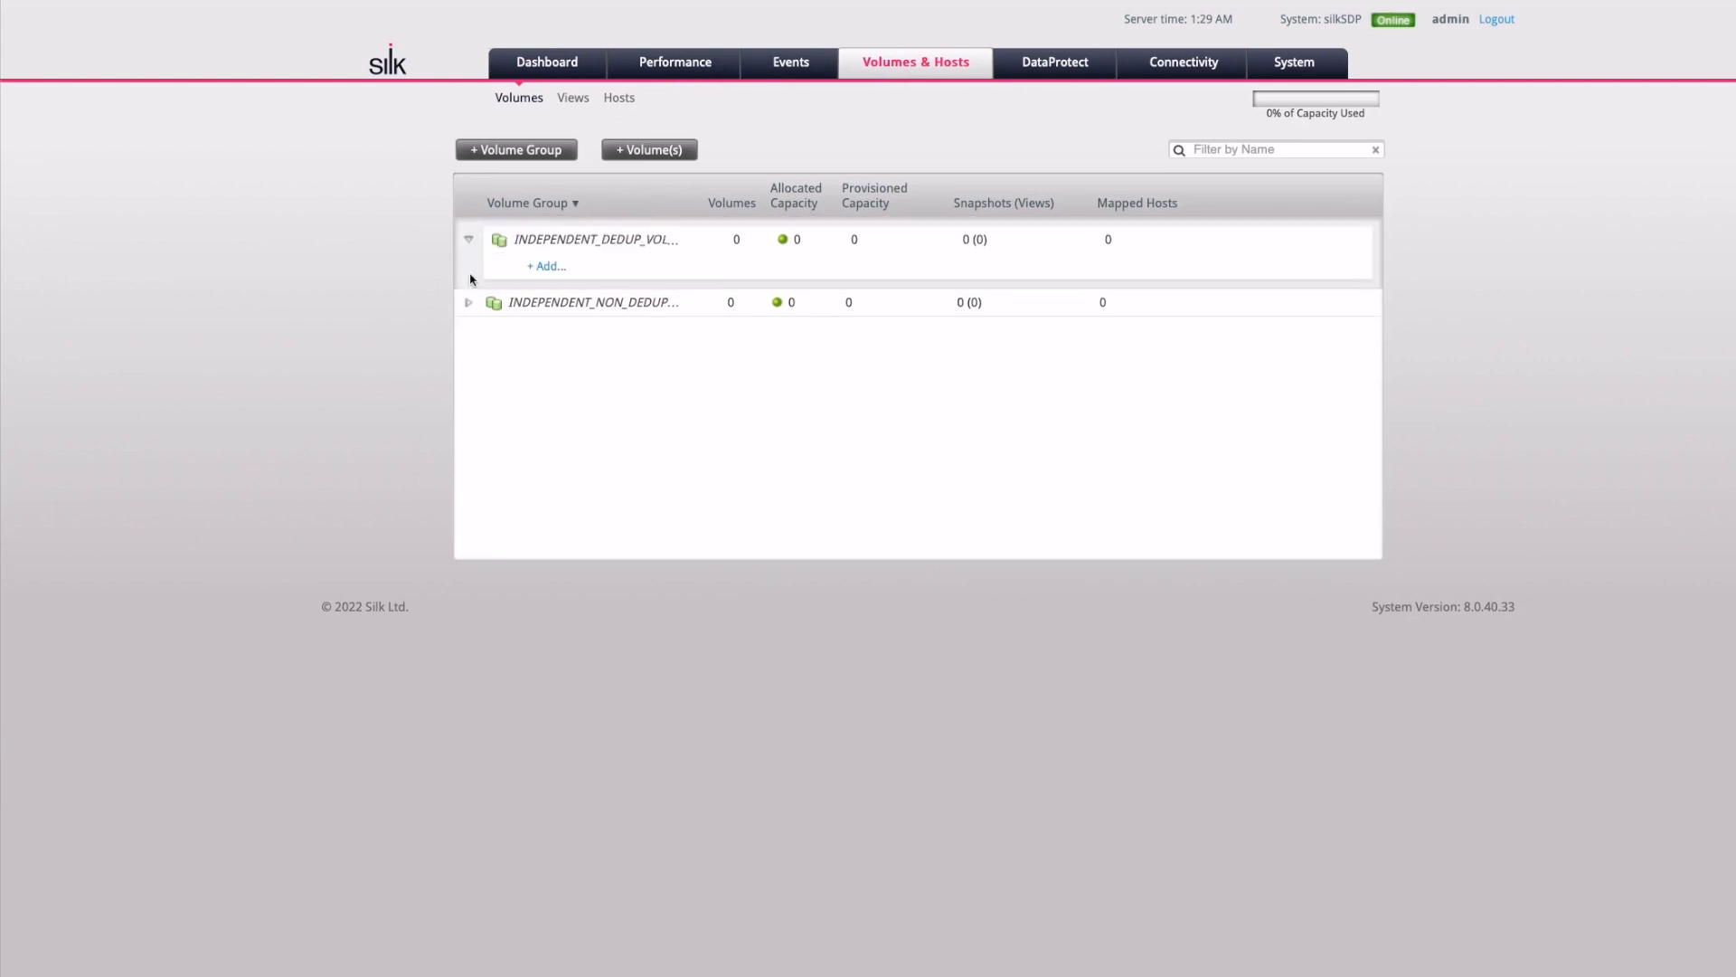
left_click(469, 300)
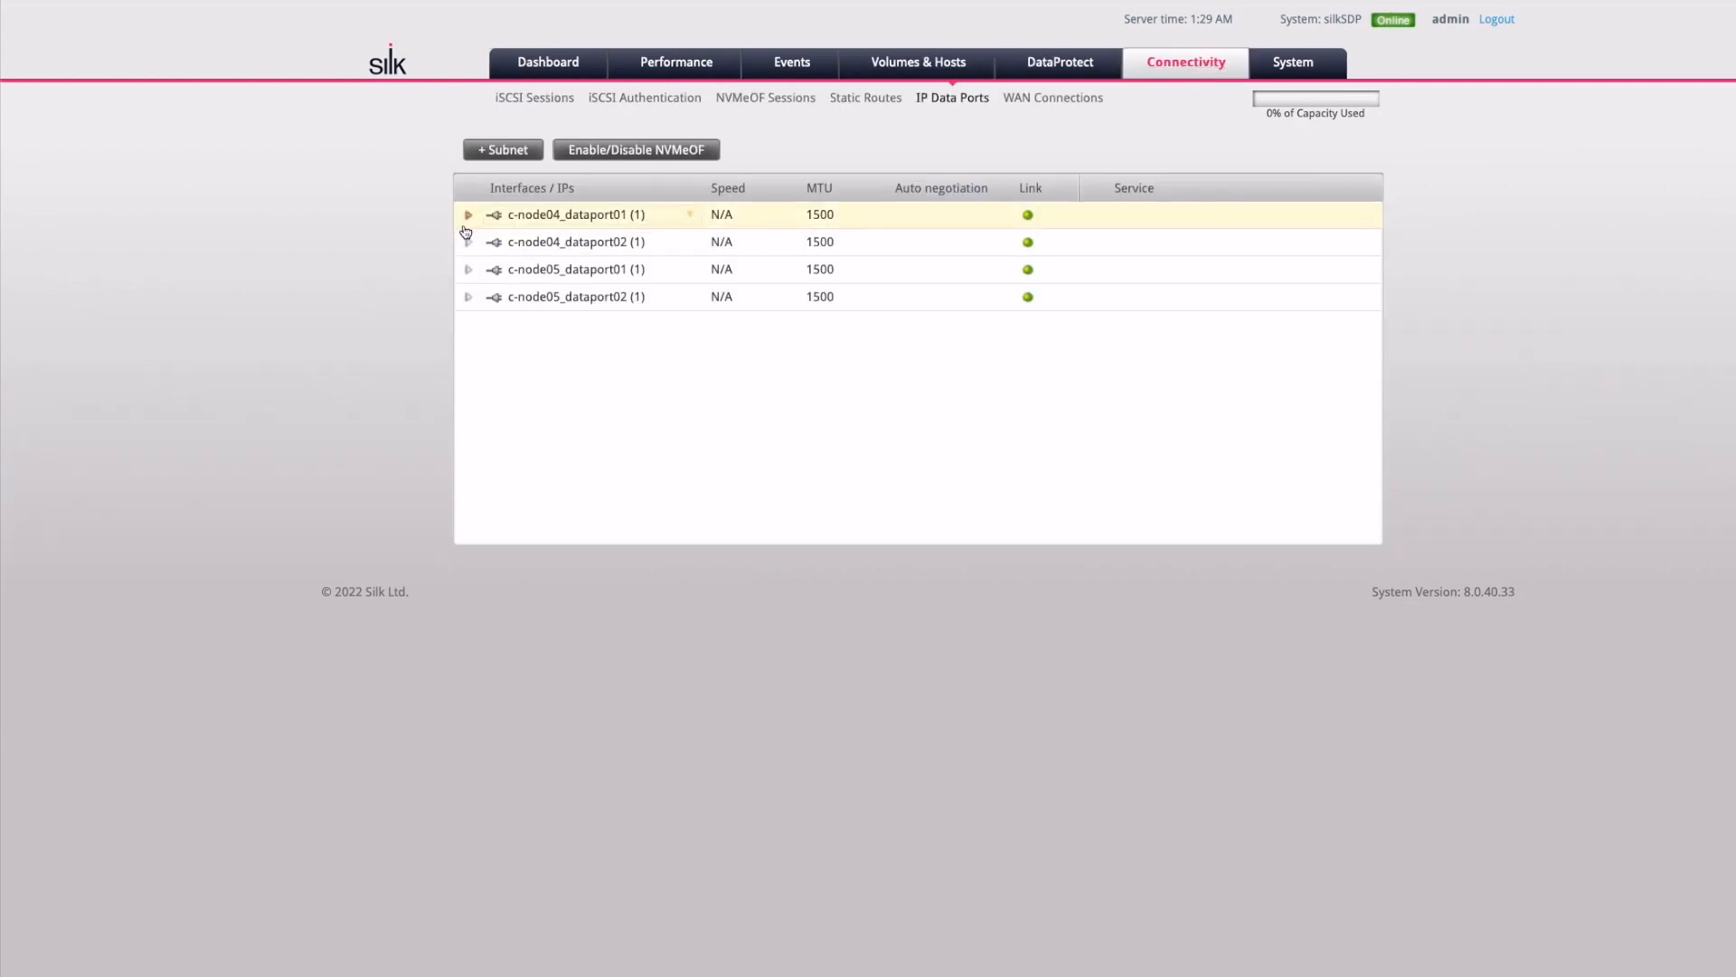
Expand the c-node04 and c-node05 dataport01/dataport02 entries to reveal their IPs and services
left_click(467, 216)
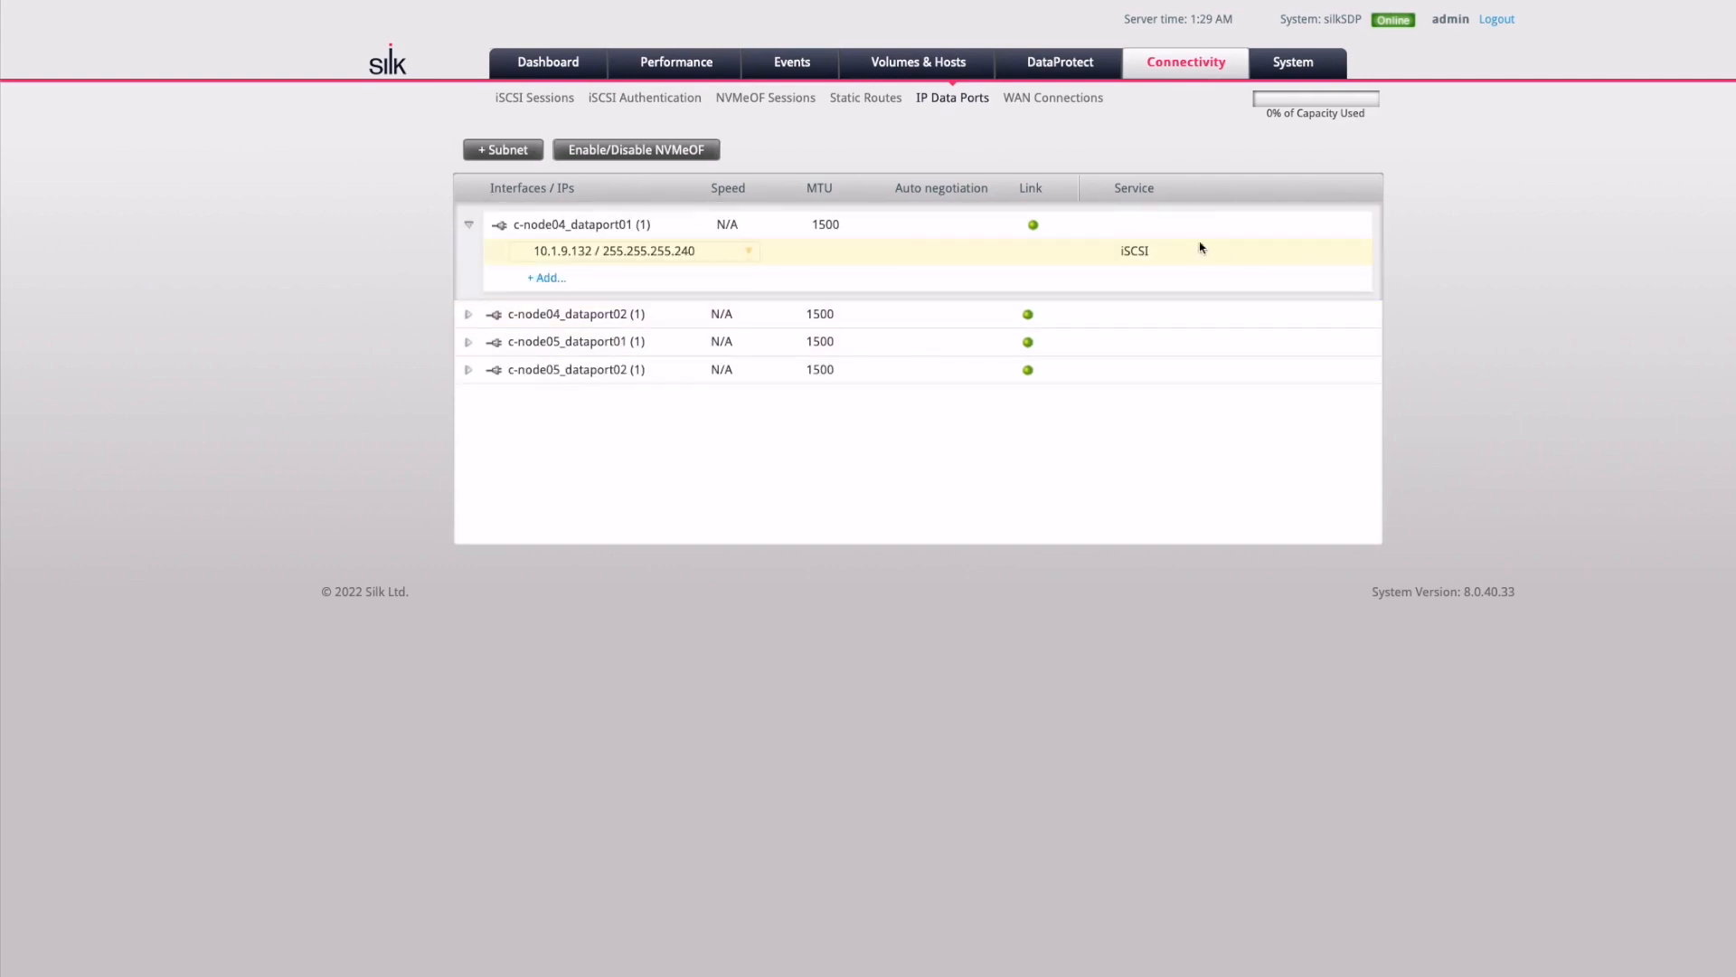
left_click(470, 315)
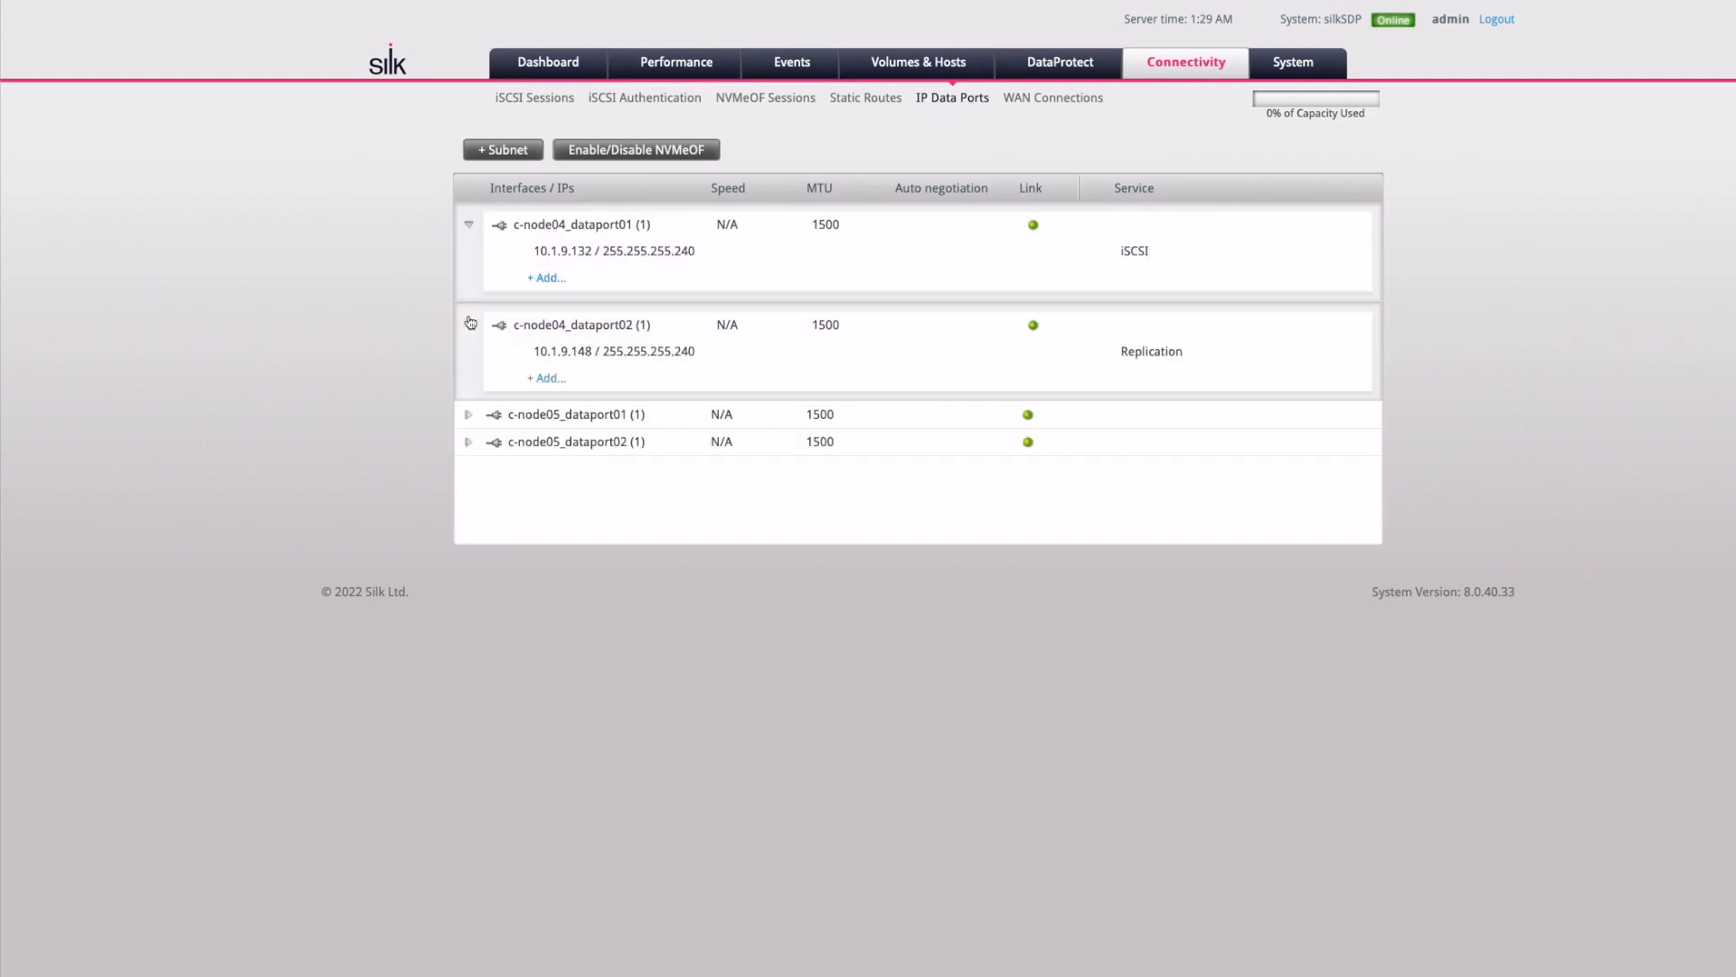
left_click(467, 414)
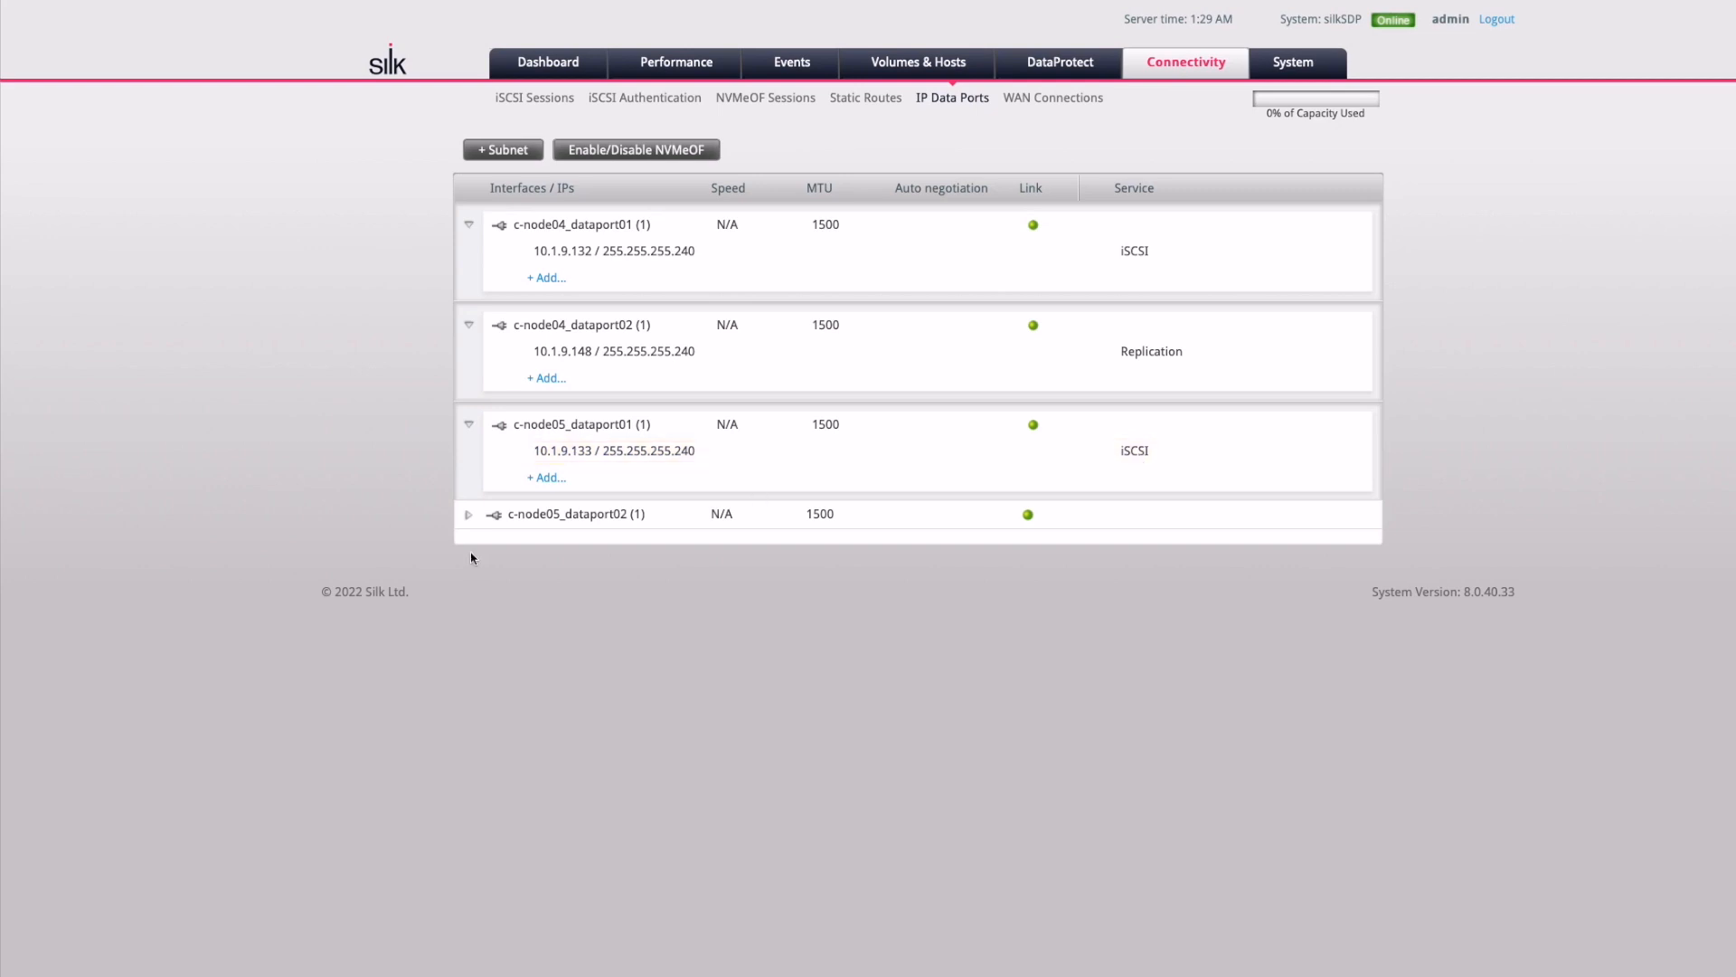
left_click(469, 514)
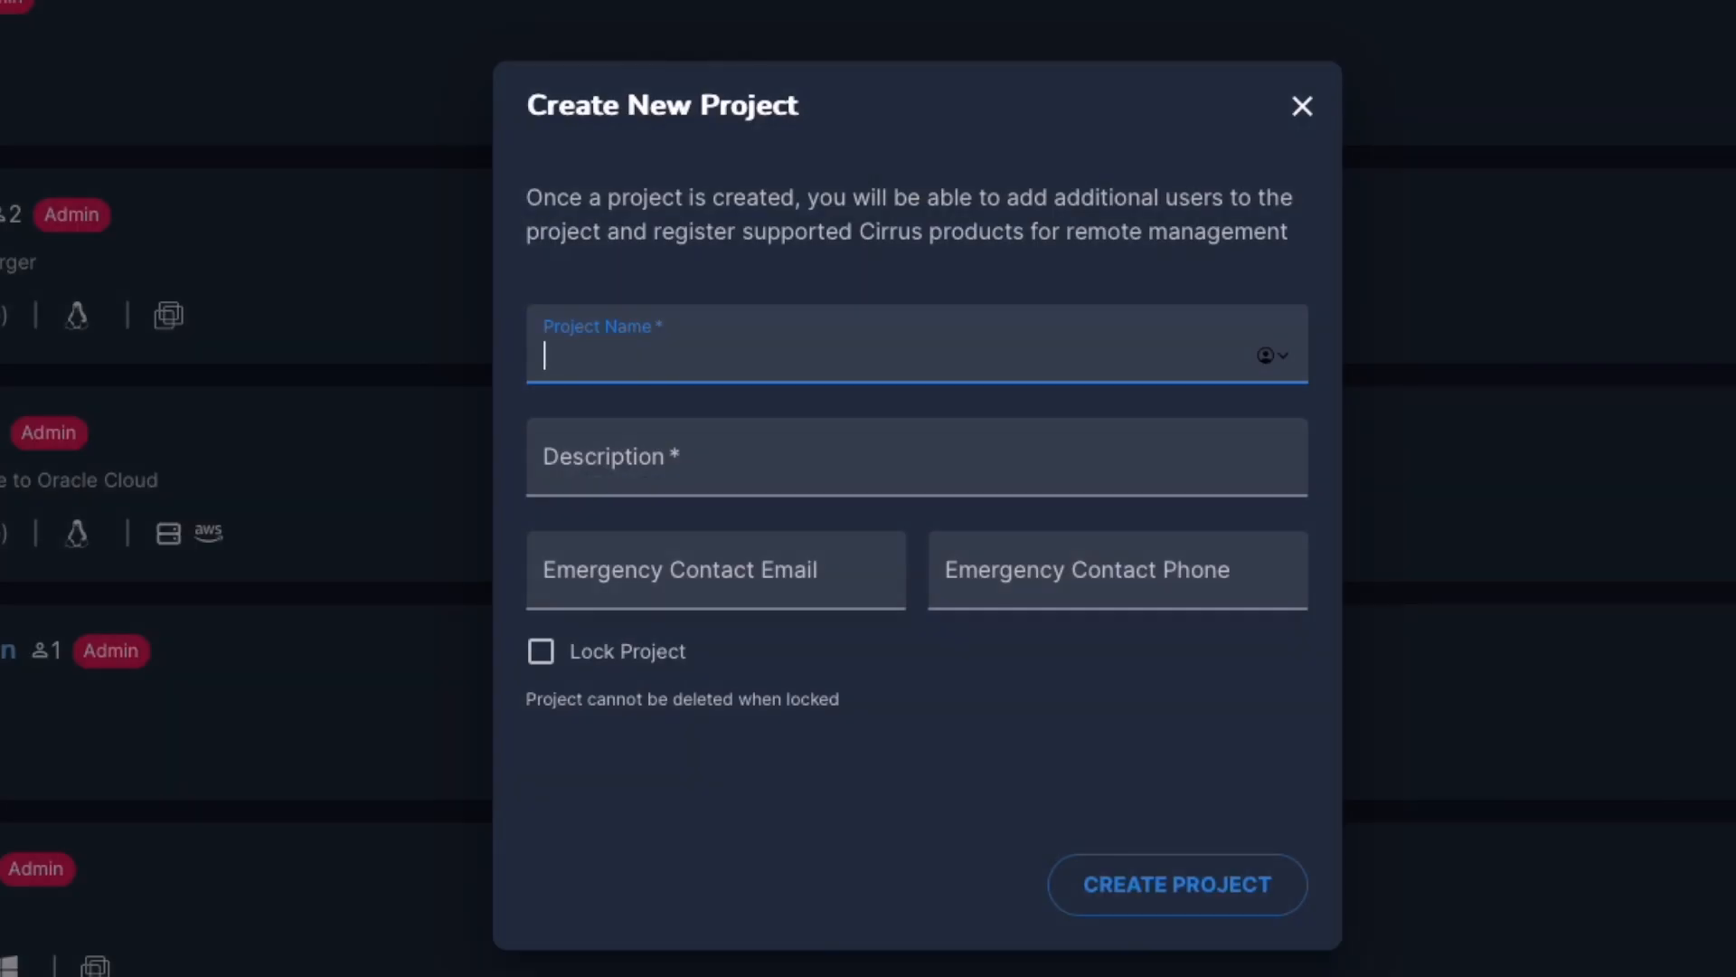
Create the 'Silk migration' project described as 'Migrating Azure Managed Disks to Silk'
type("Silk migration")
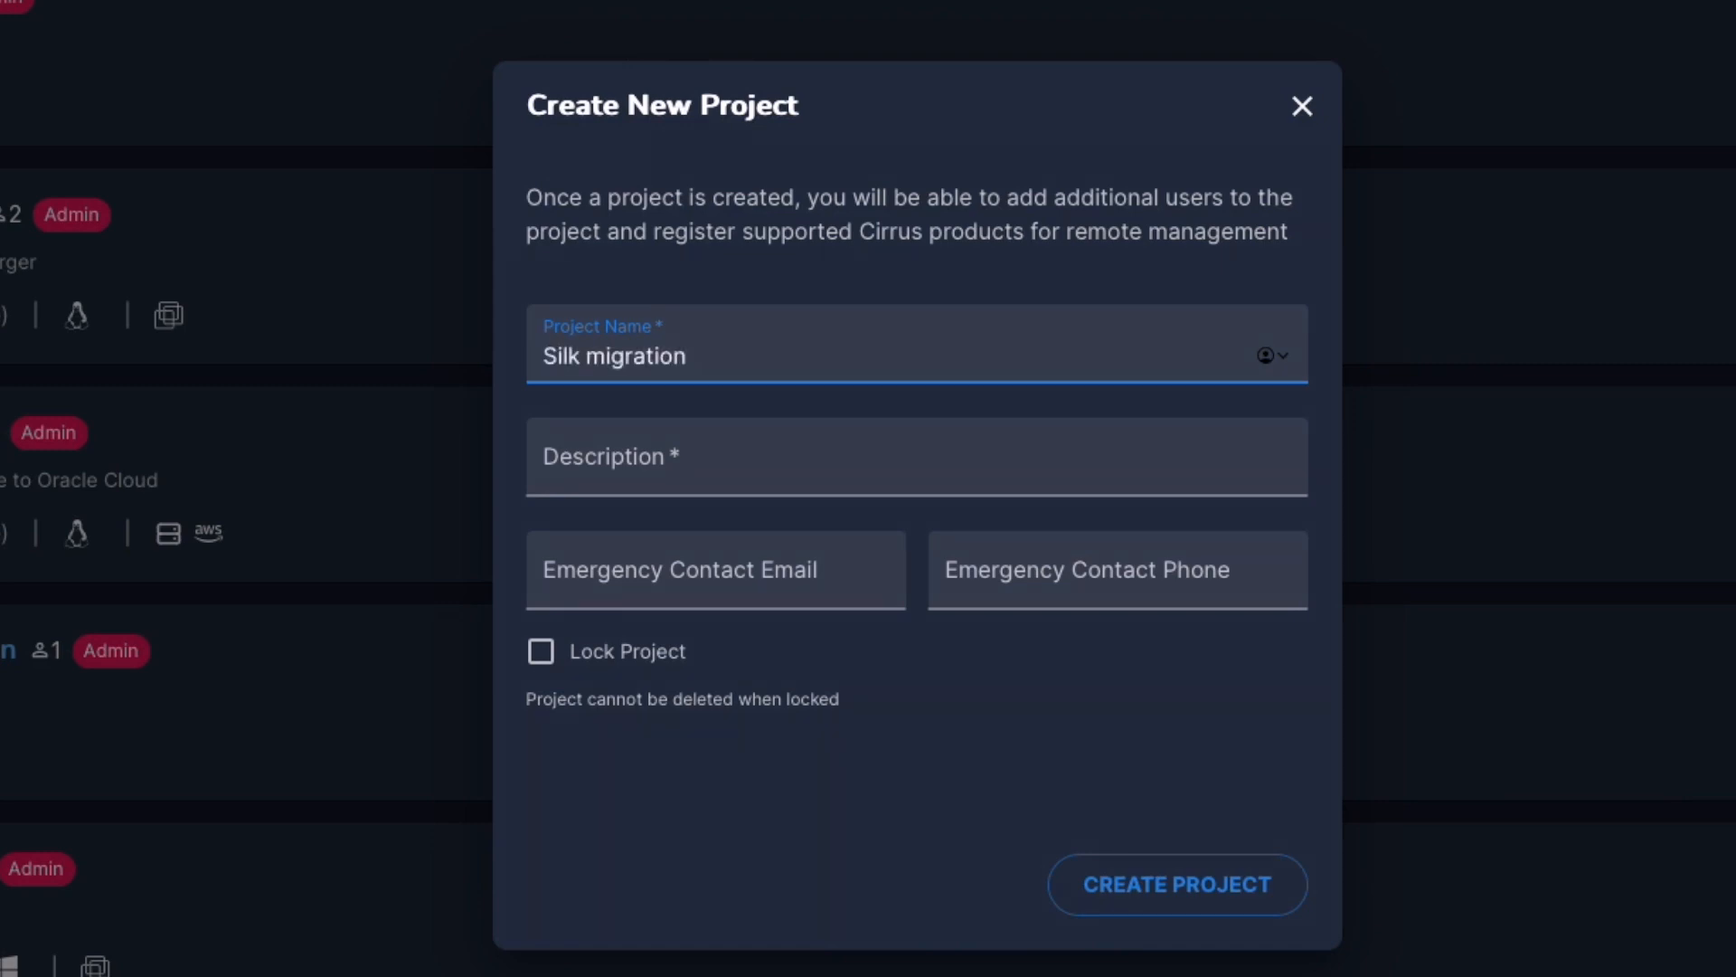
key("Tab")
type("Migrating Azure Managed Disks to Silk")
left_click(1155, 890)
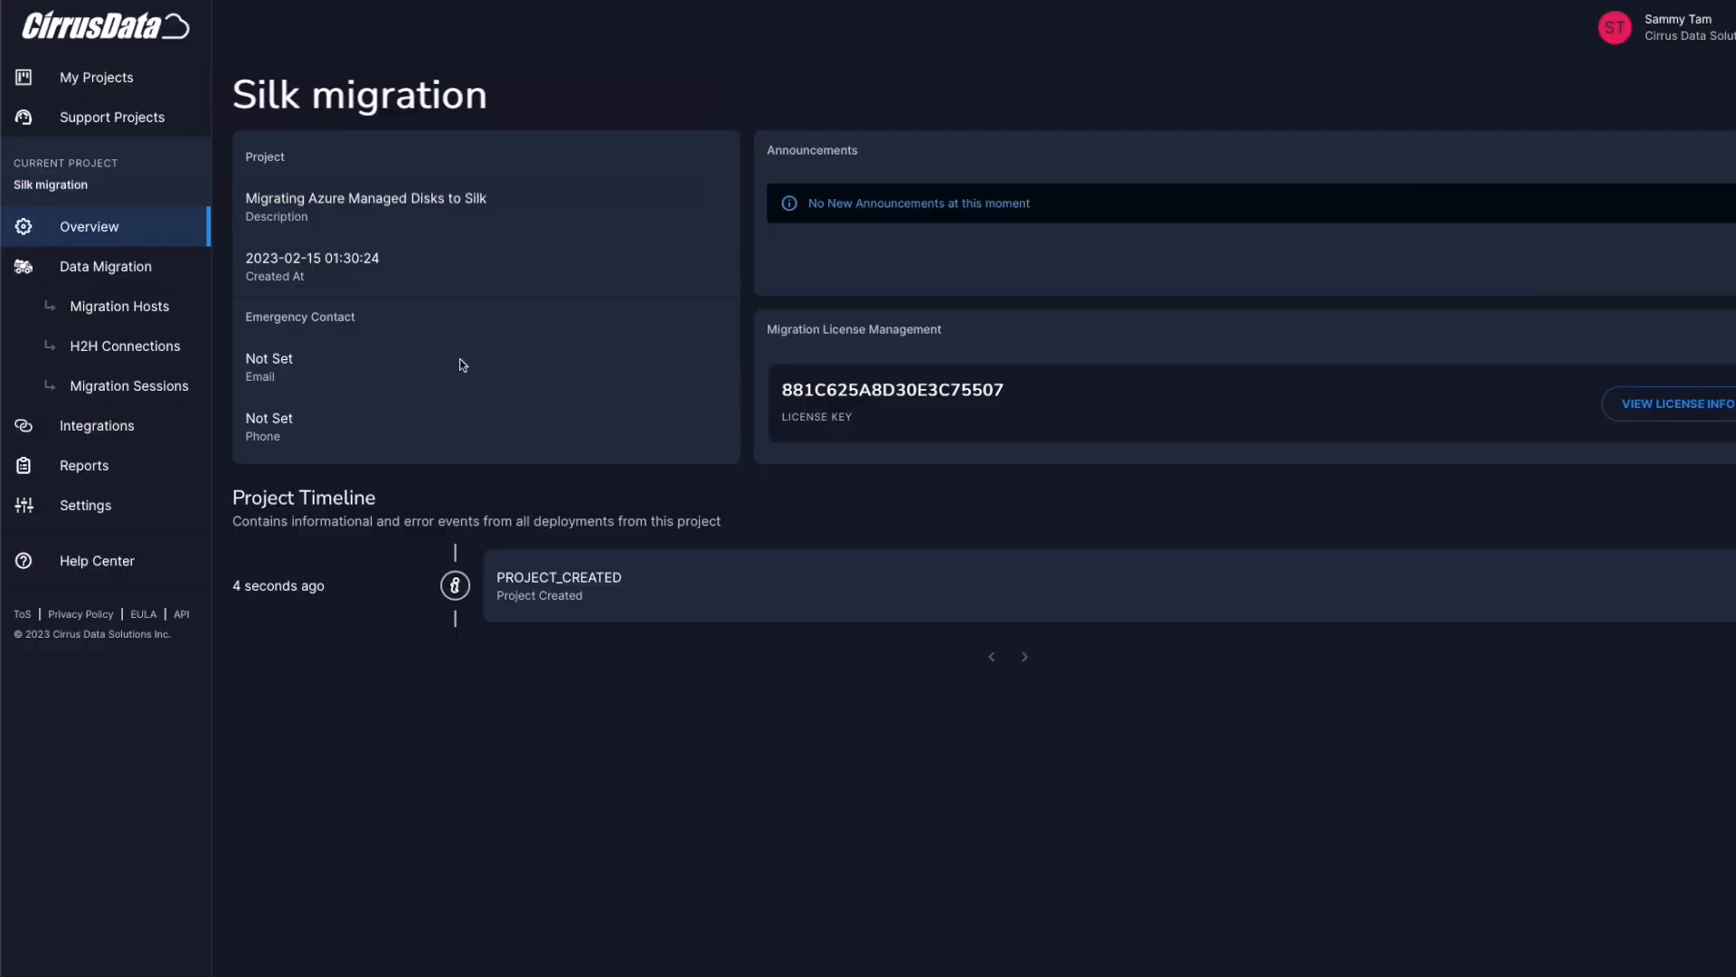
Export 1 license from the personal license key to the Silk migration project
left_click(1704, 27)
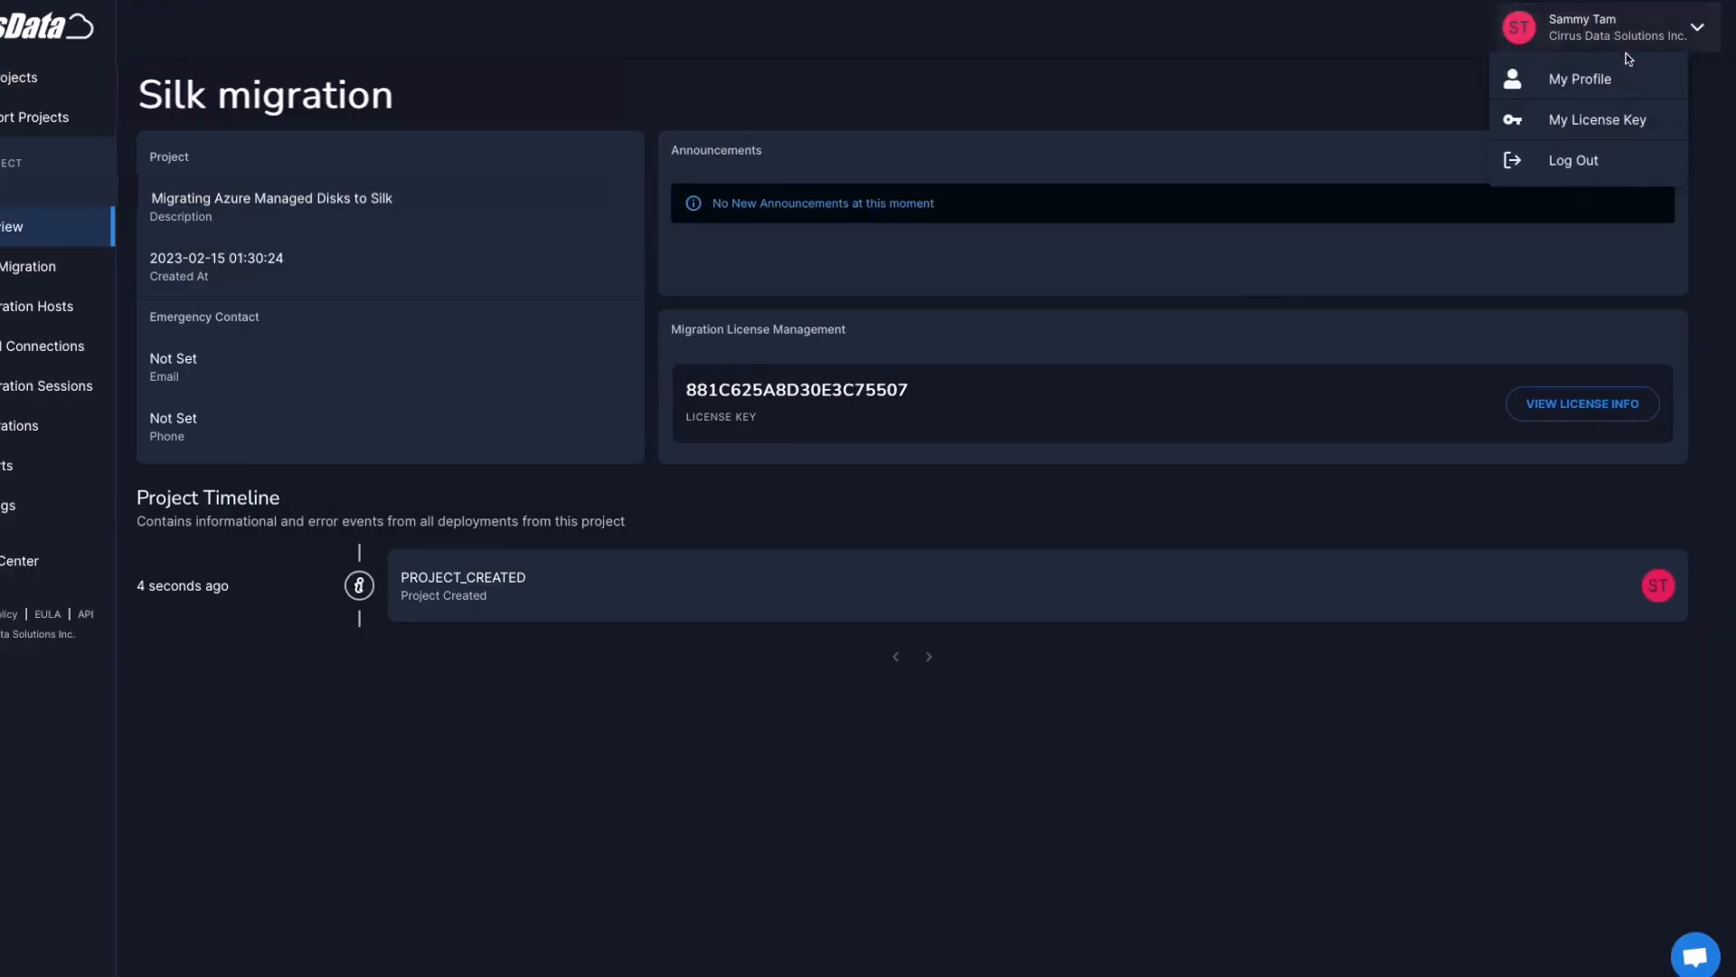
left_click(1602, 129)
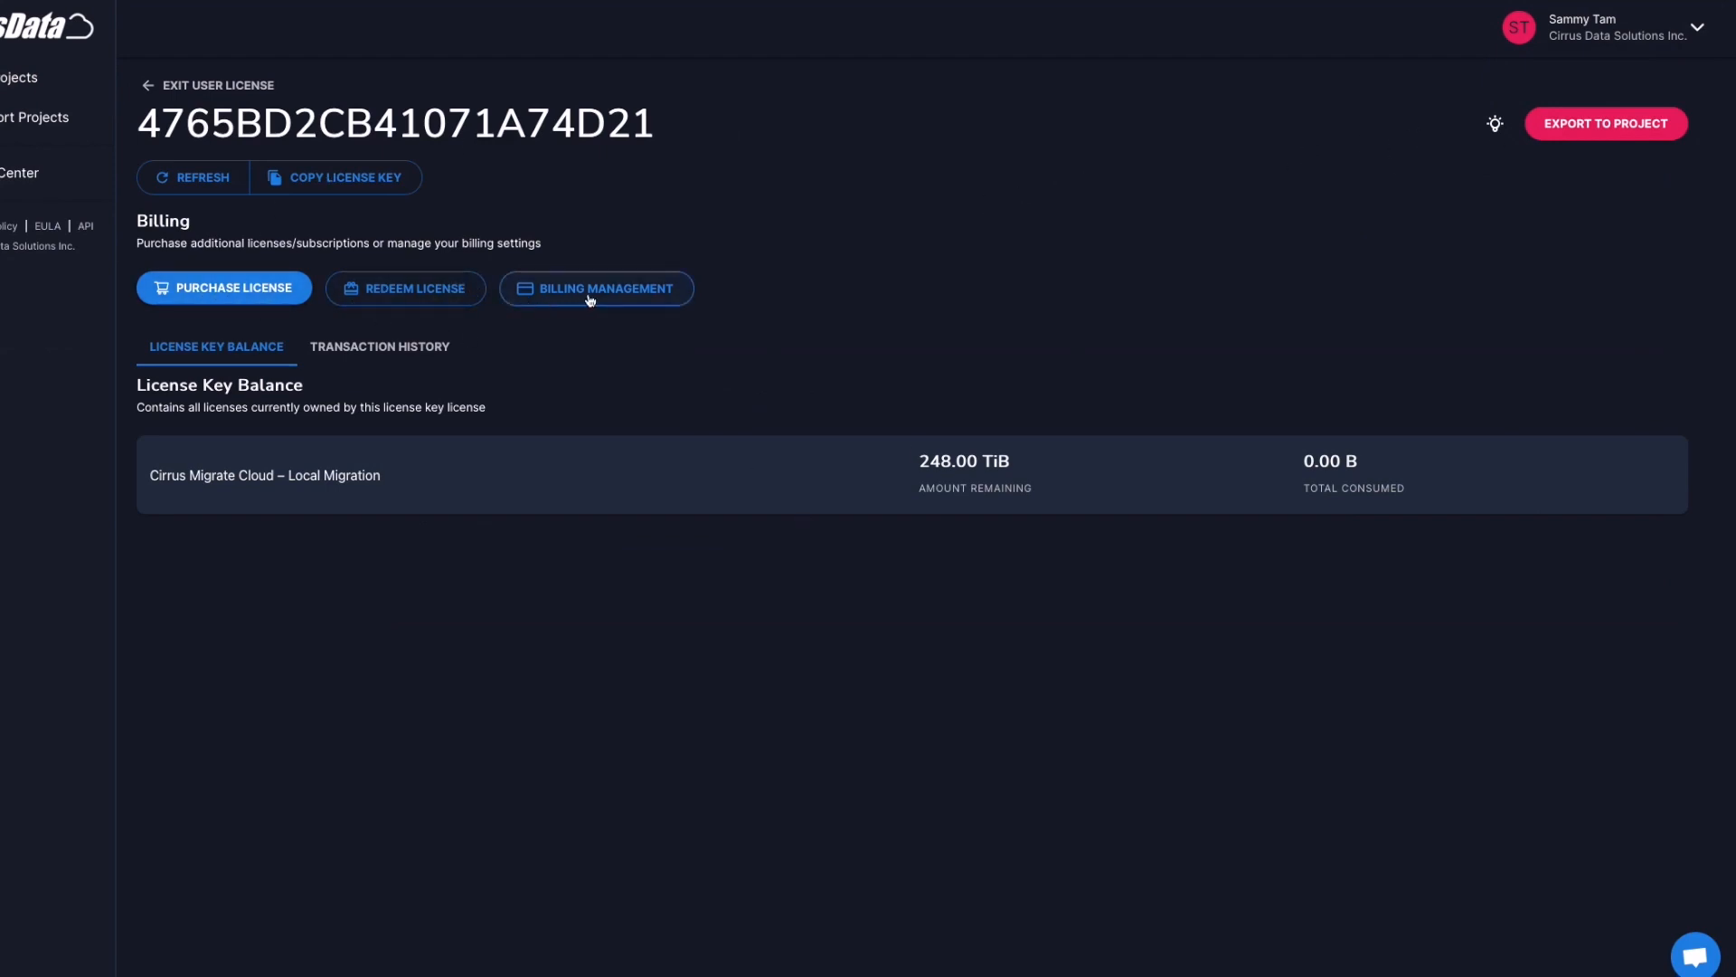
left_click(1610, 126)
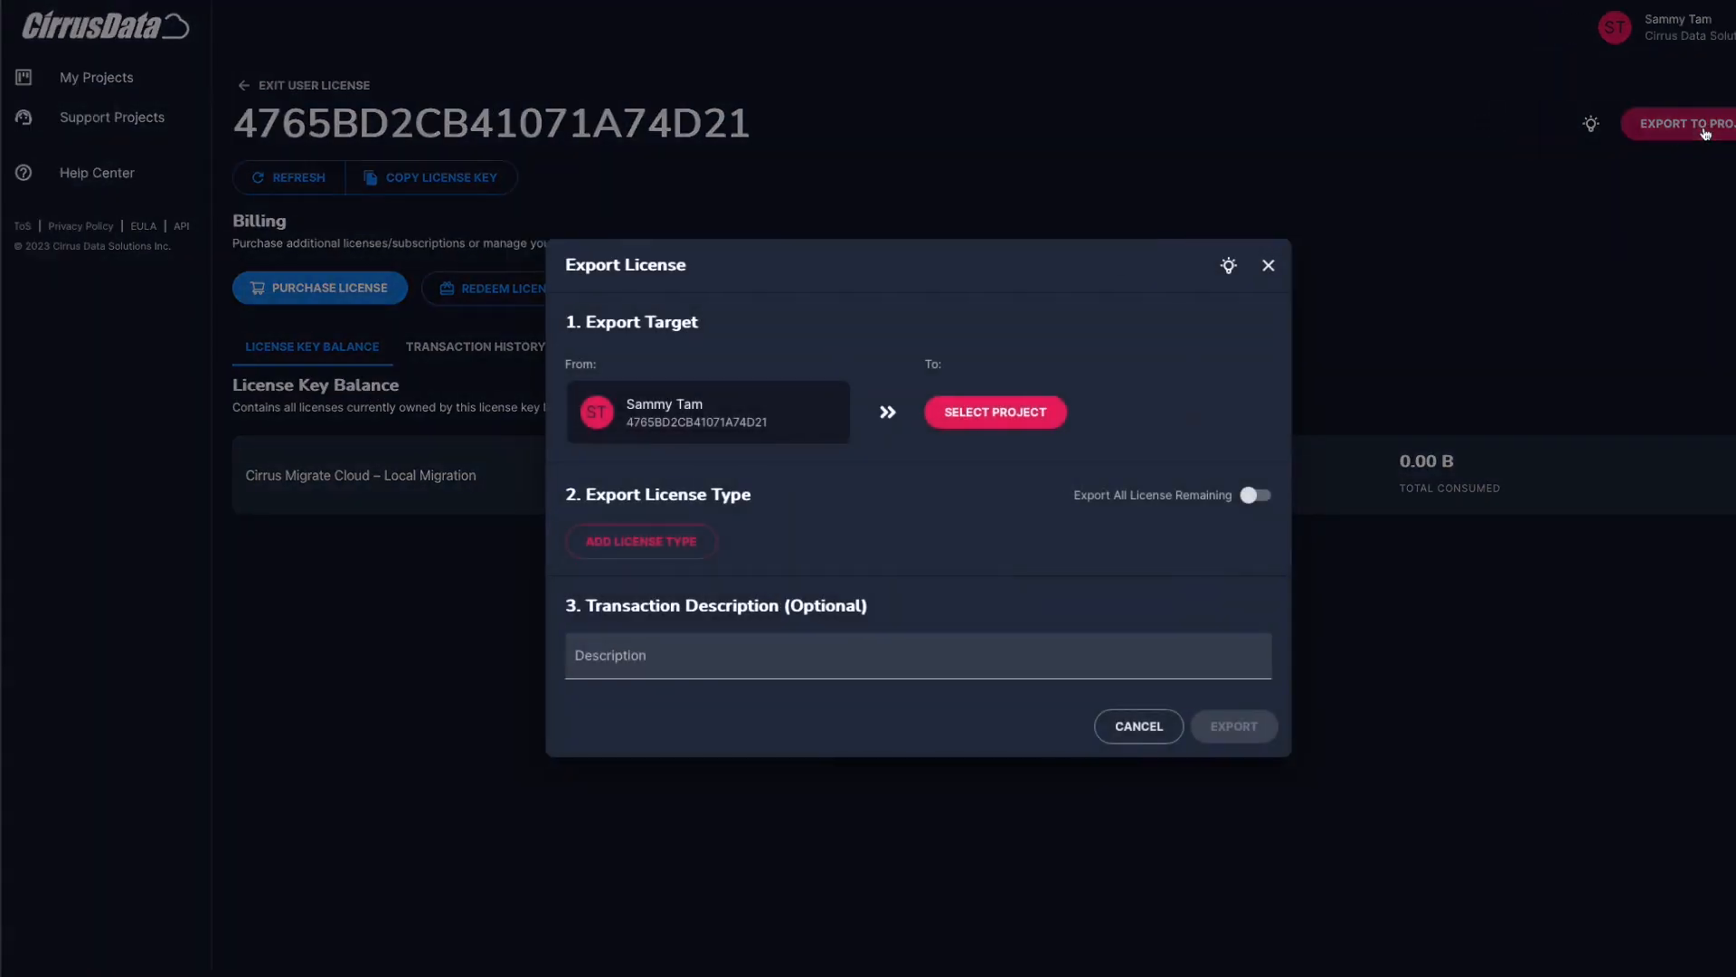
left_click(994, 412)
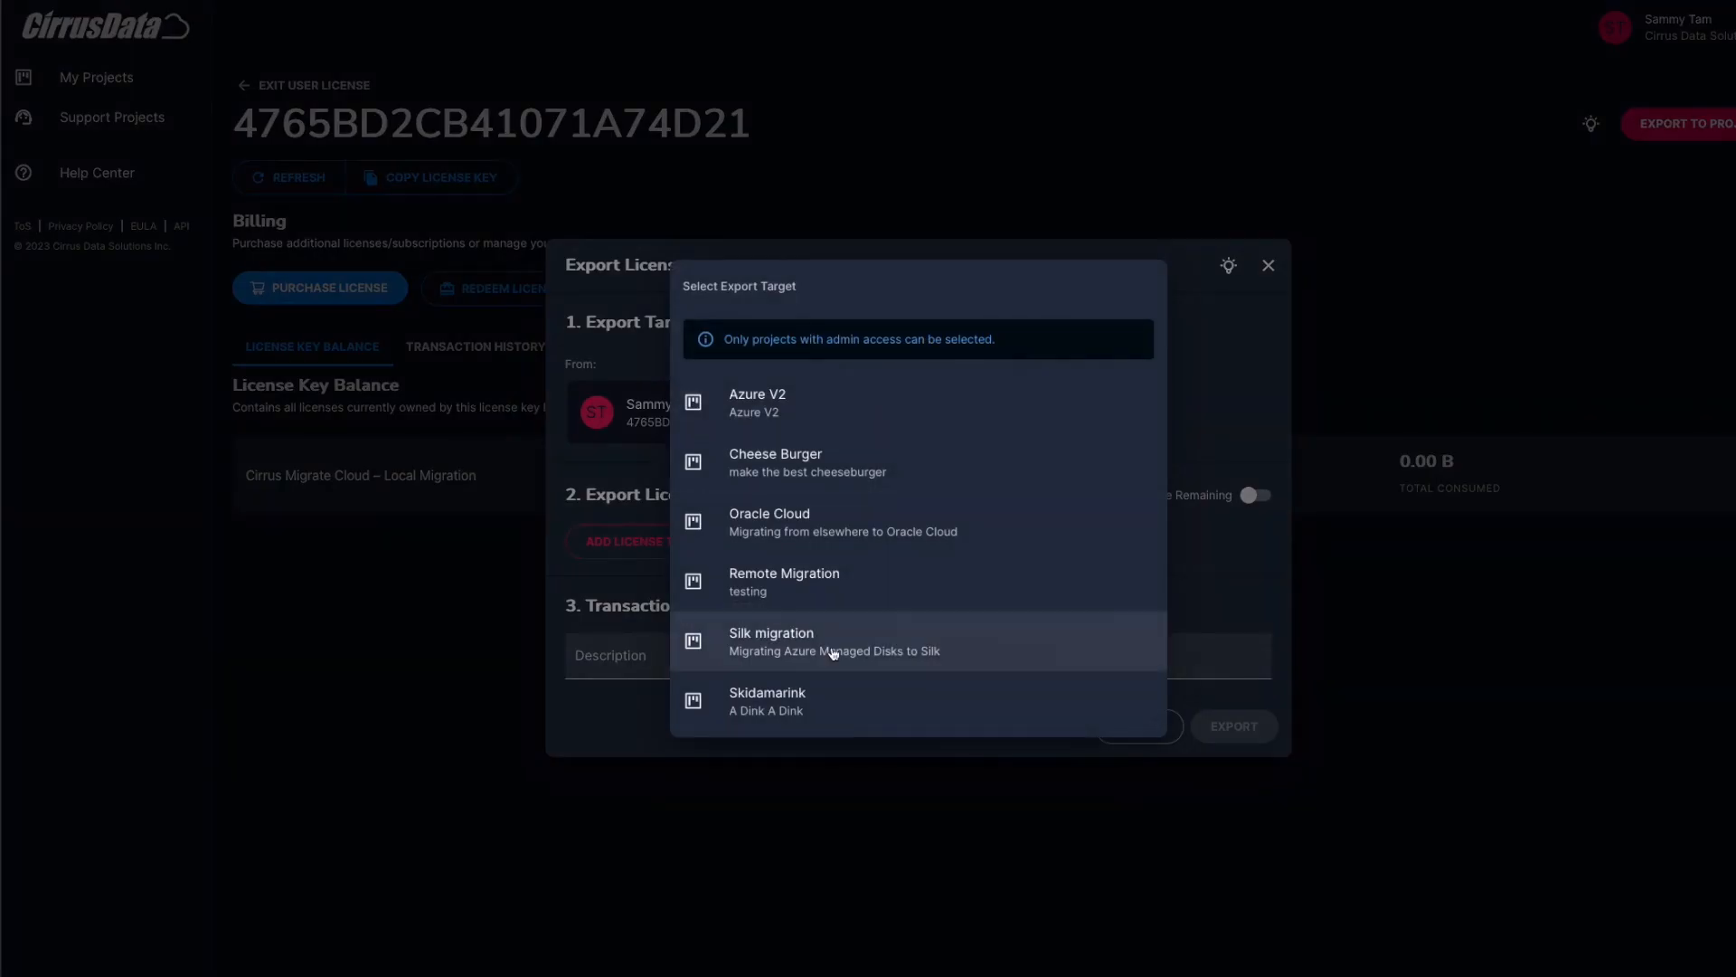
left_click(829, 644)
left_click(641, 541)
type("1")
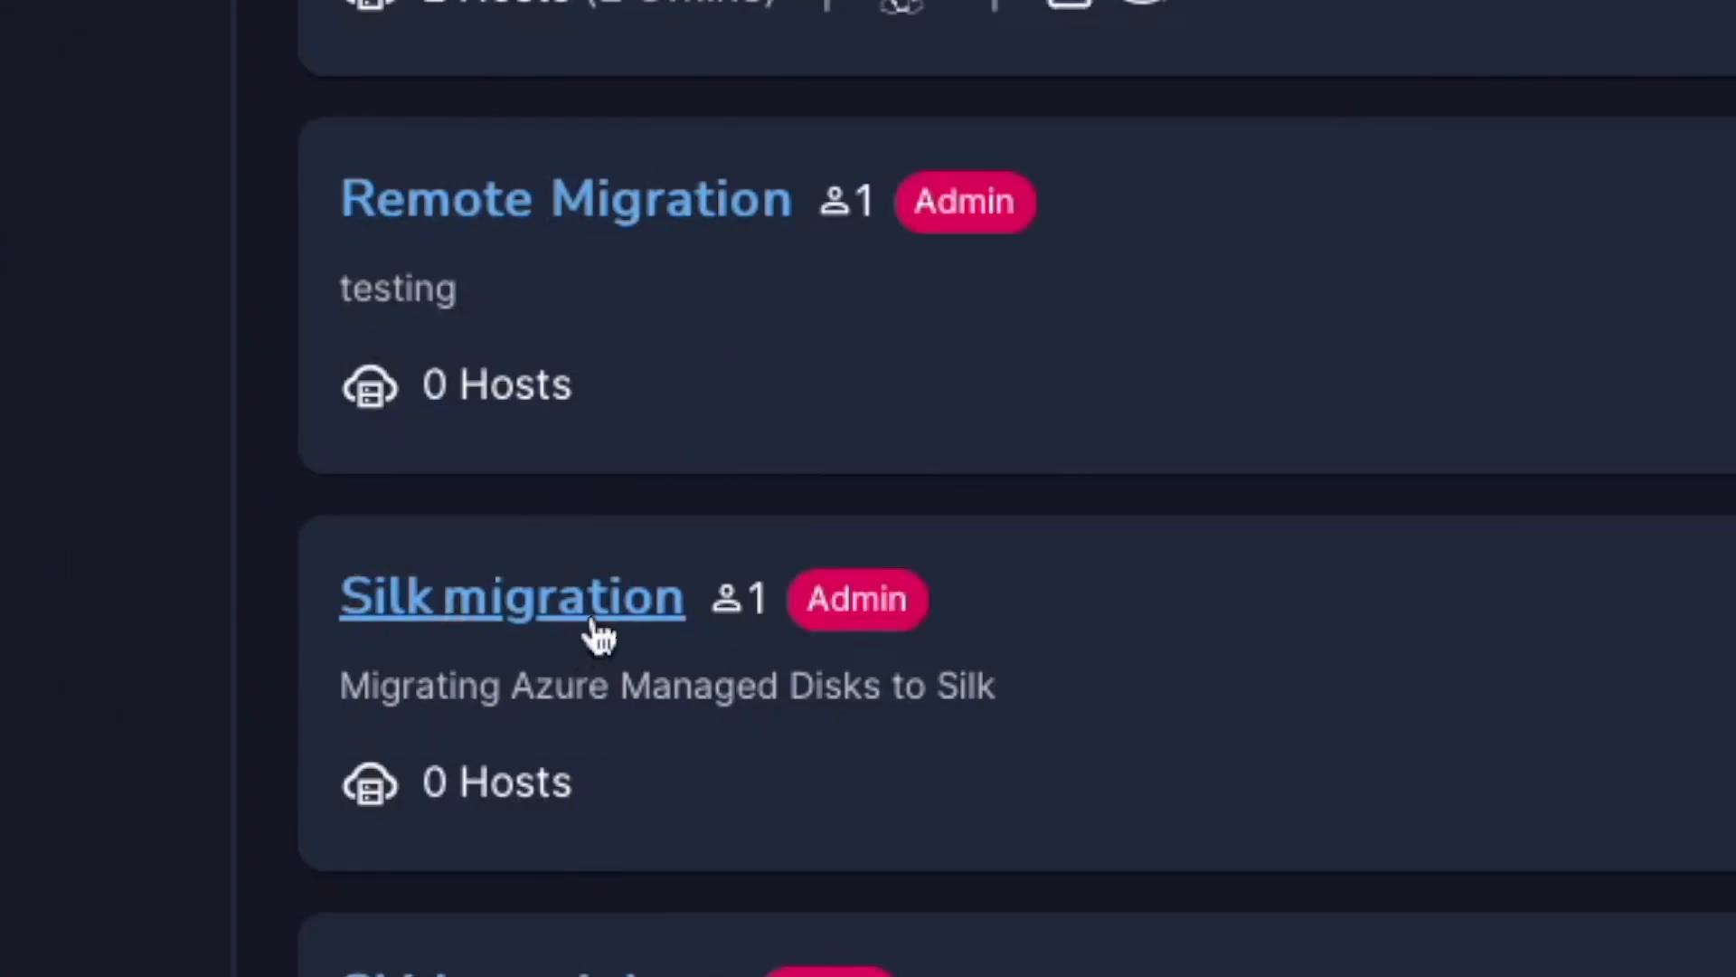
In the Silk migration project's hosts page, copy the Cirrus Migrate Cloud Linux install command
left_click(595, 624)
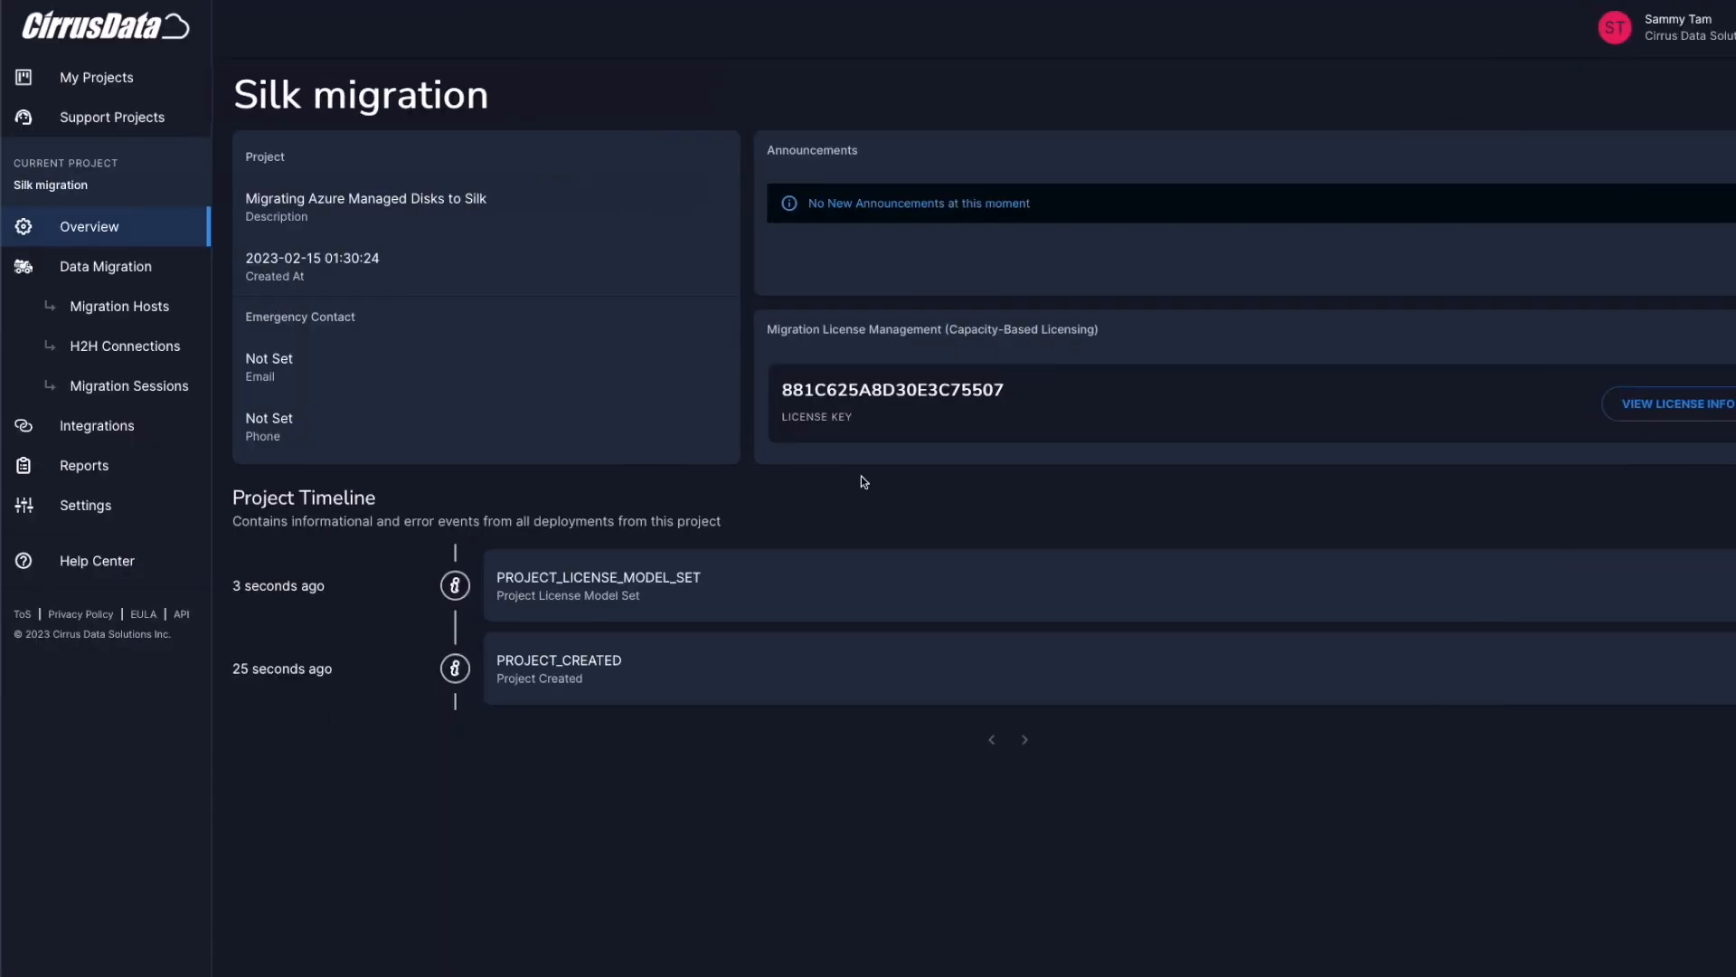
left_click(117, 306)
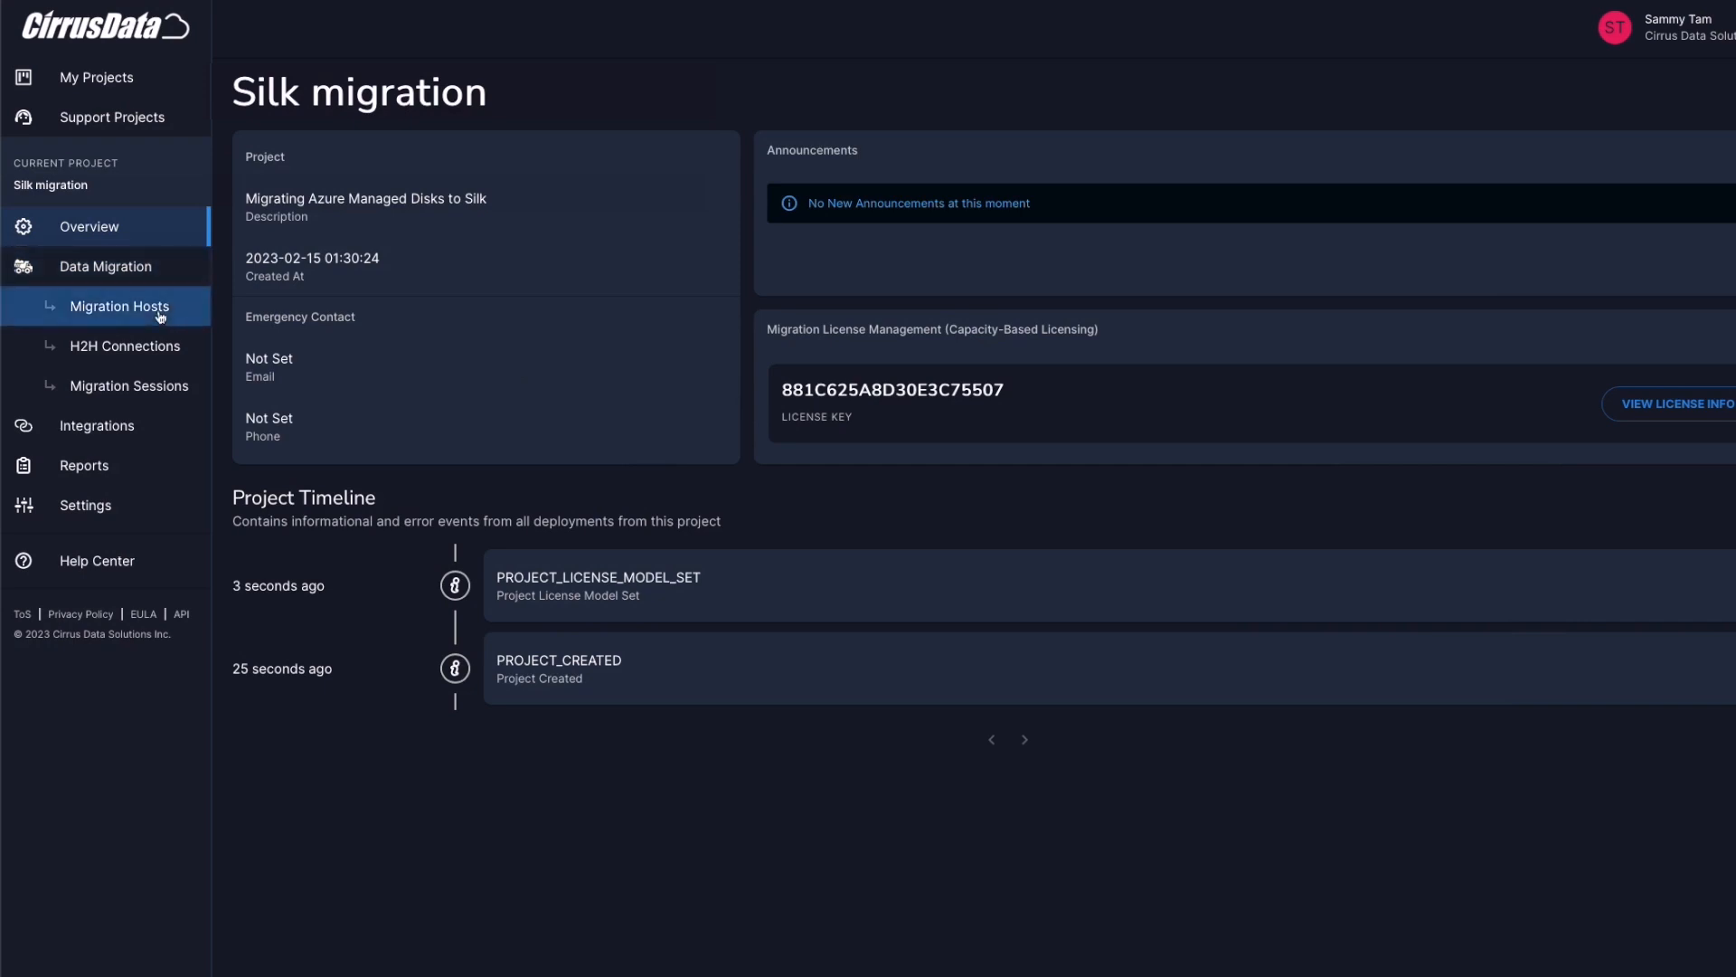
left_click(149, 303)
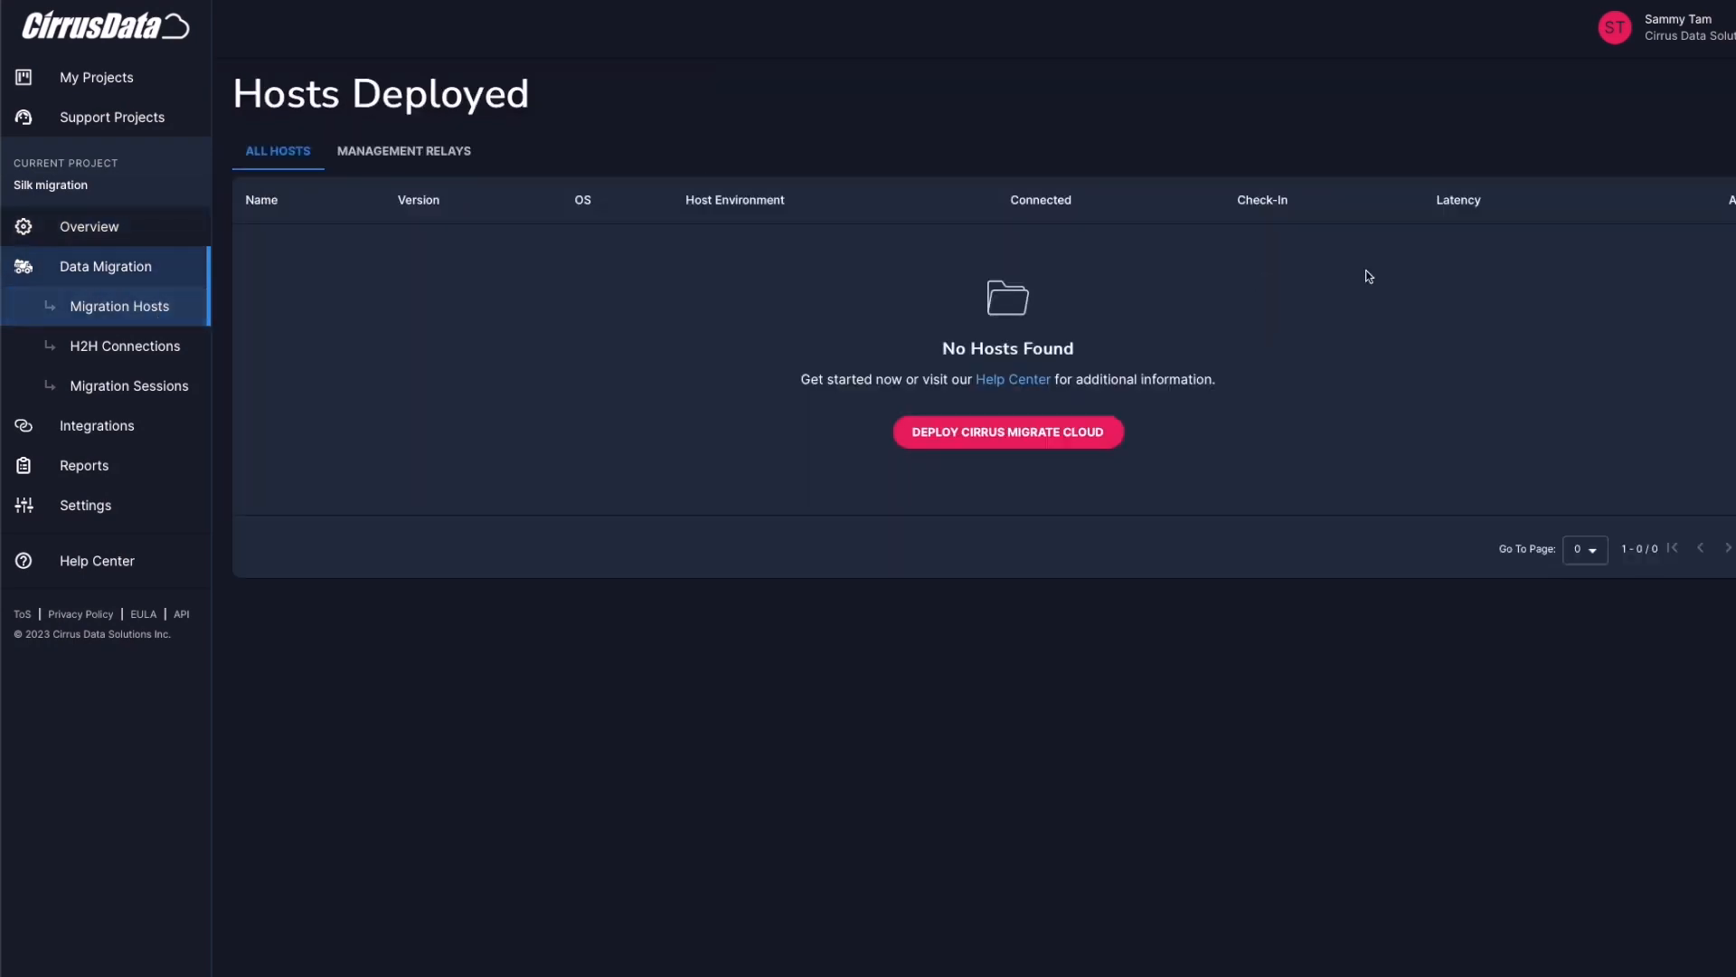
left_click(1059, 436)
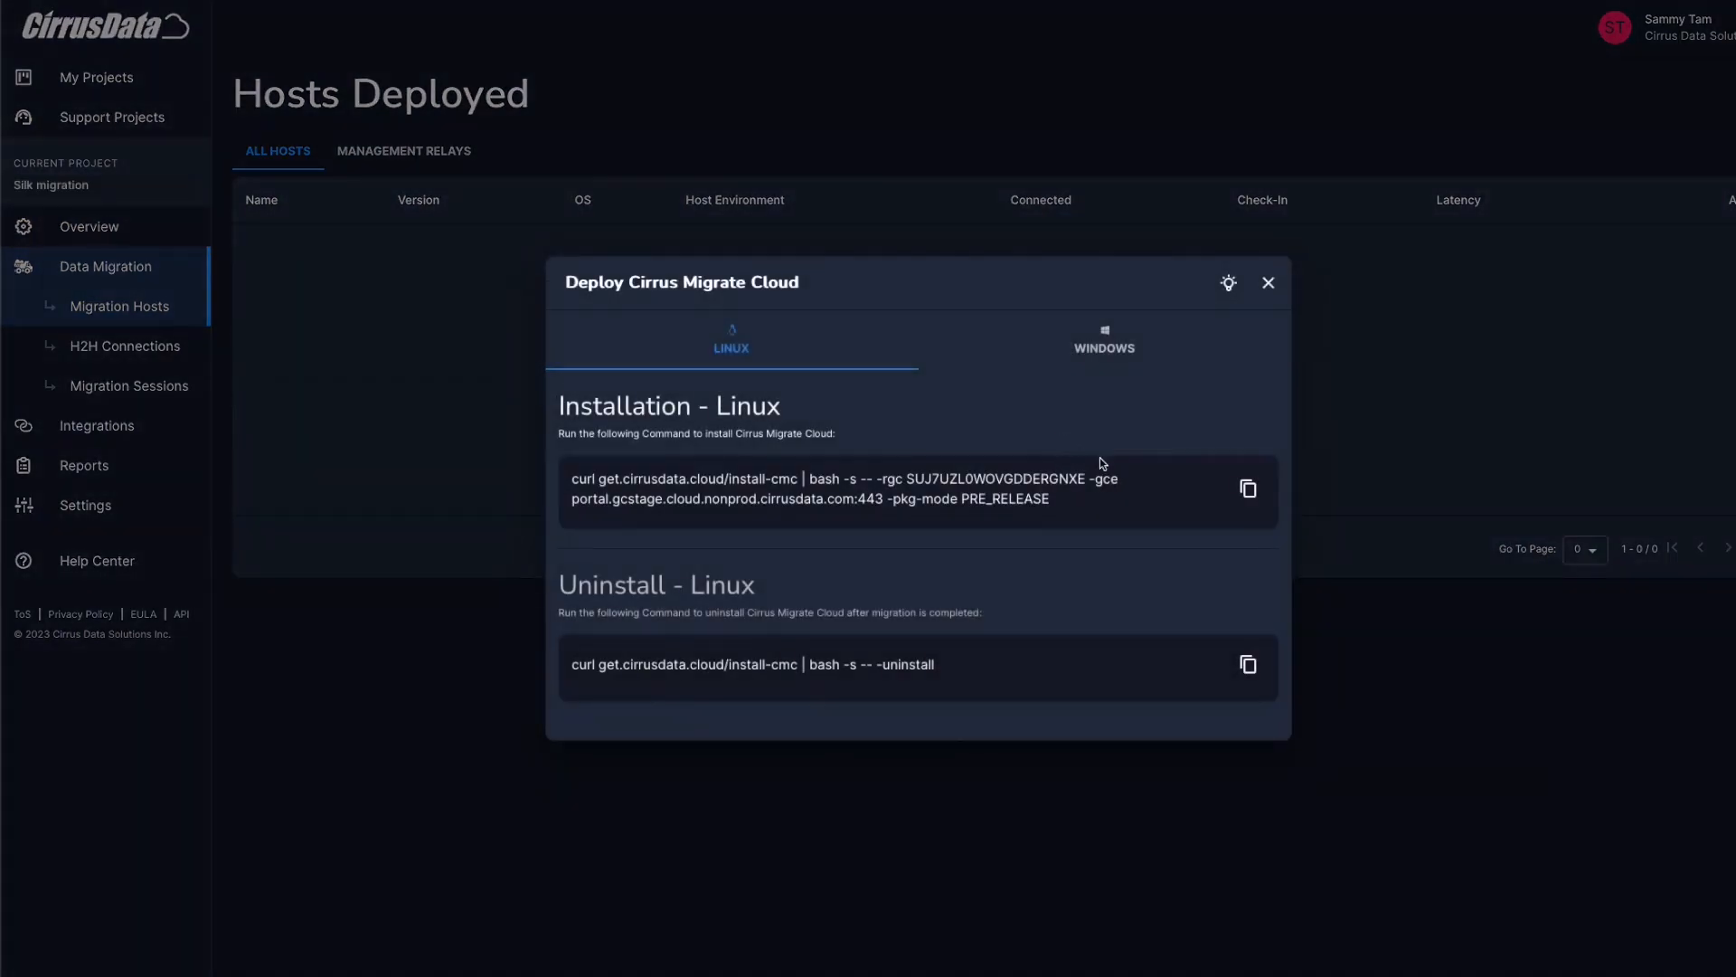
left_click_drag(1089, 480, 1097, 504)
left_click(1098, 497)
left_click(1099, 500)
left_click(1248, 489)
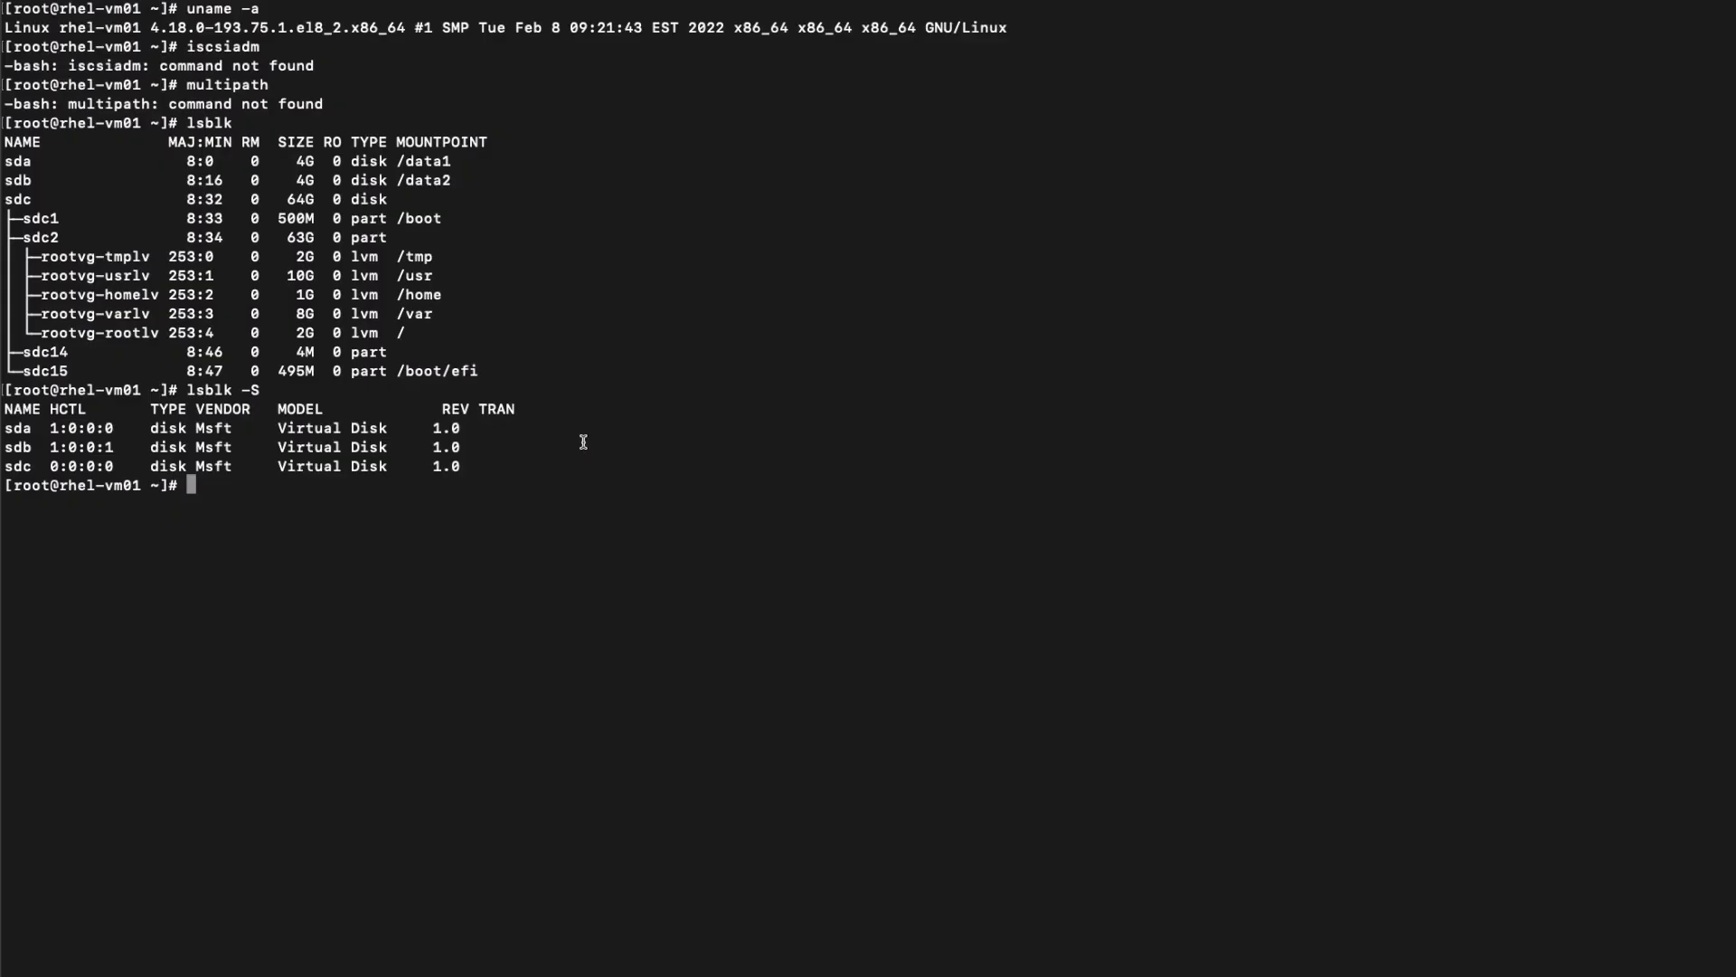
Paste the curl install command at the rhel-vm01 root prompt and run the installer
key("super+v")
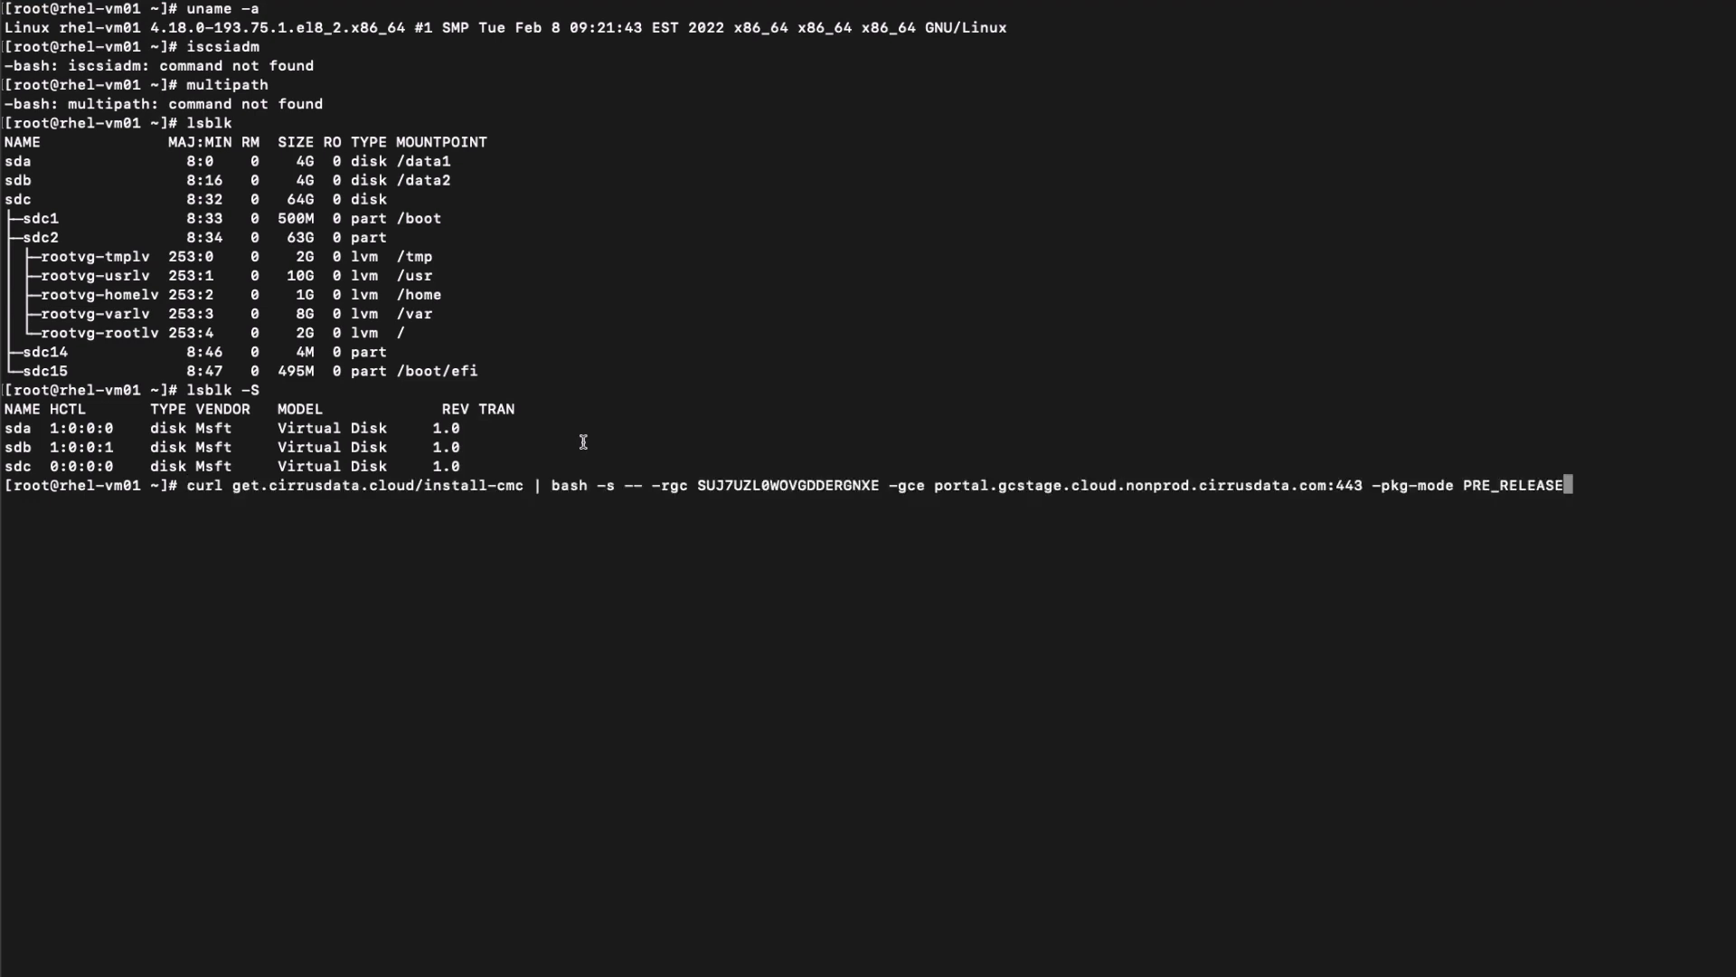
key("Return")
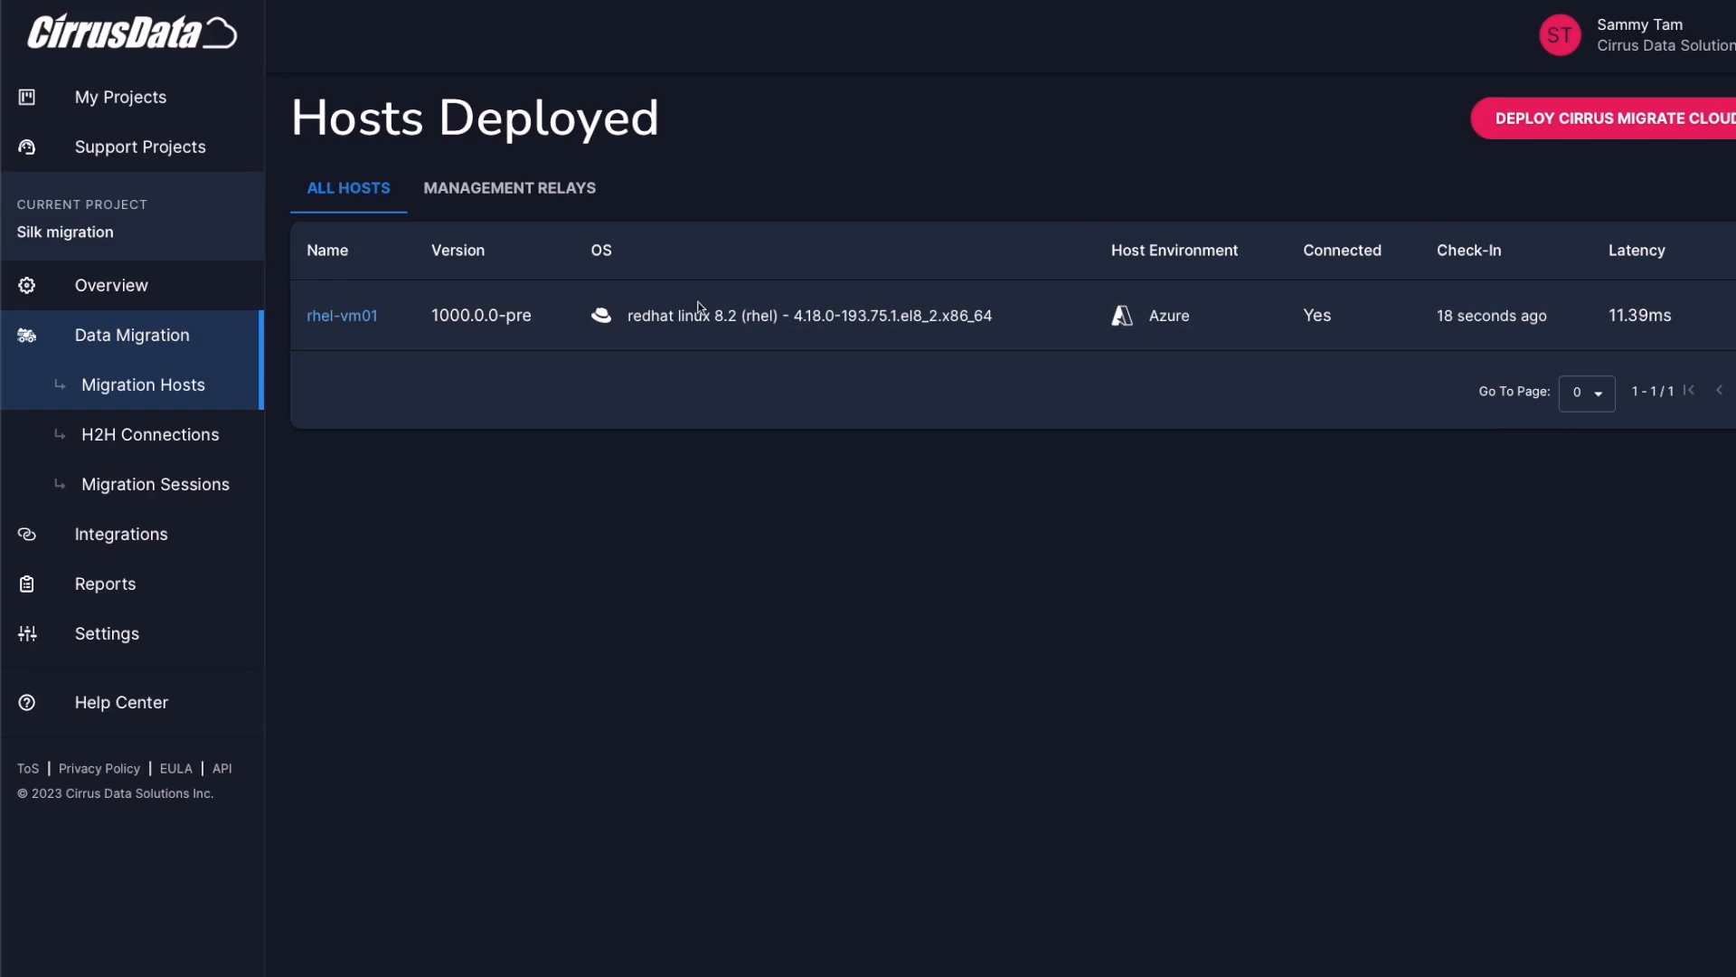
Review rhel-vm01's host details and its storage devices list
left_click(342, 315)
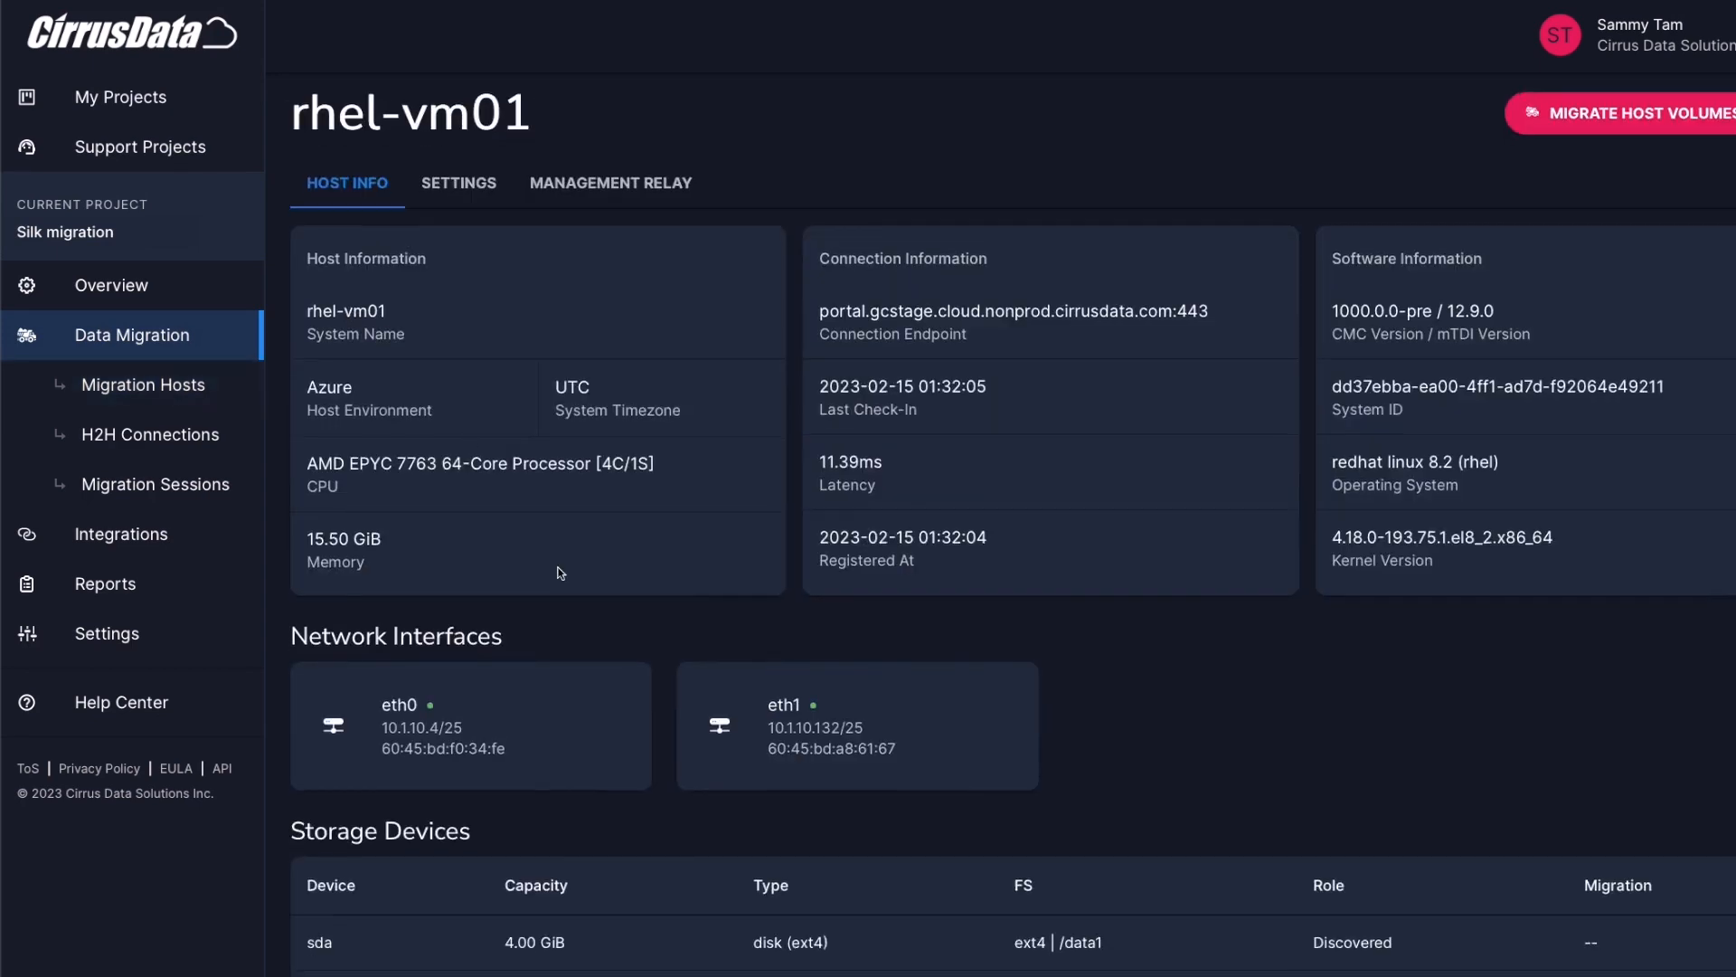
scroll(542, 678, "down", 2)
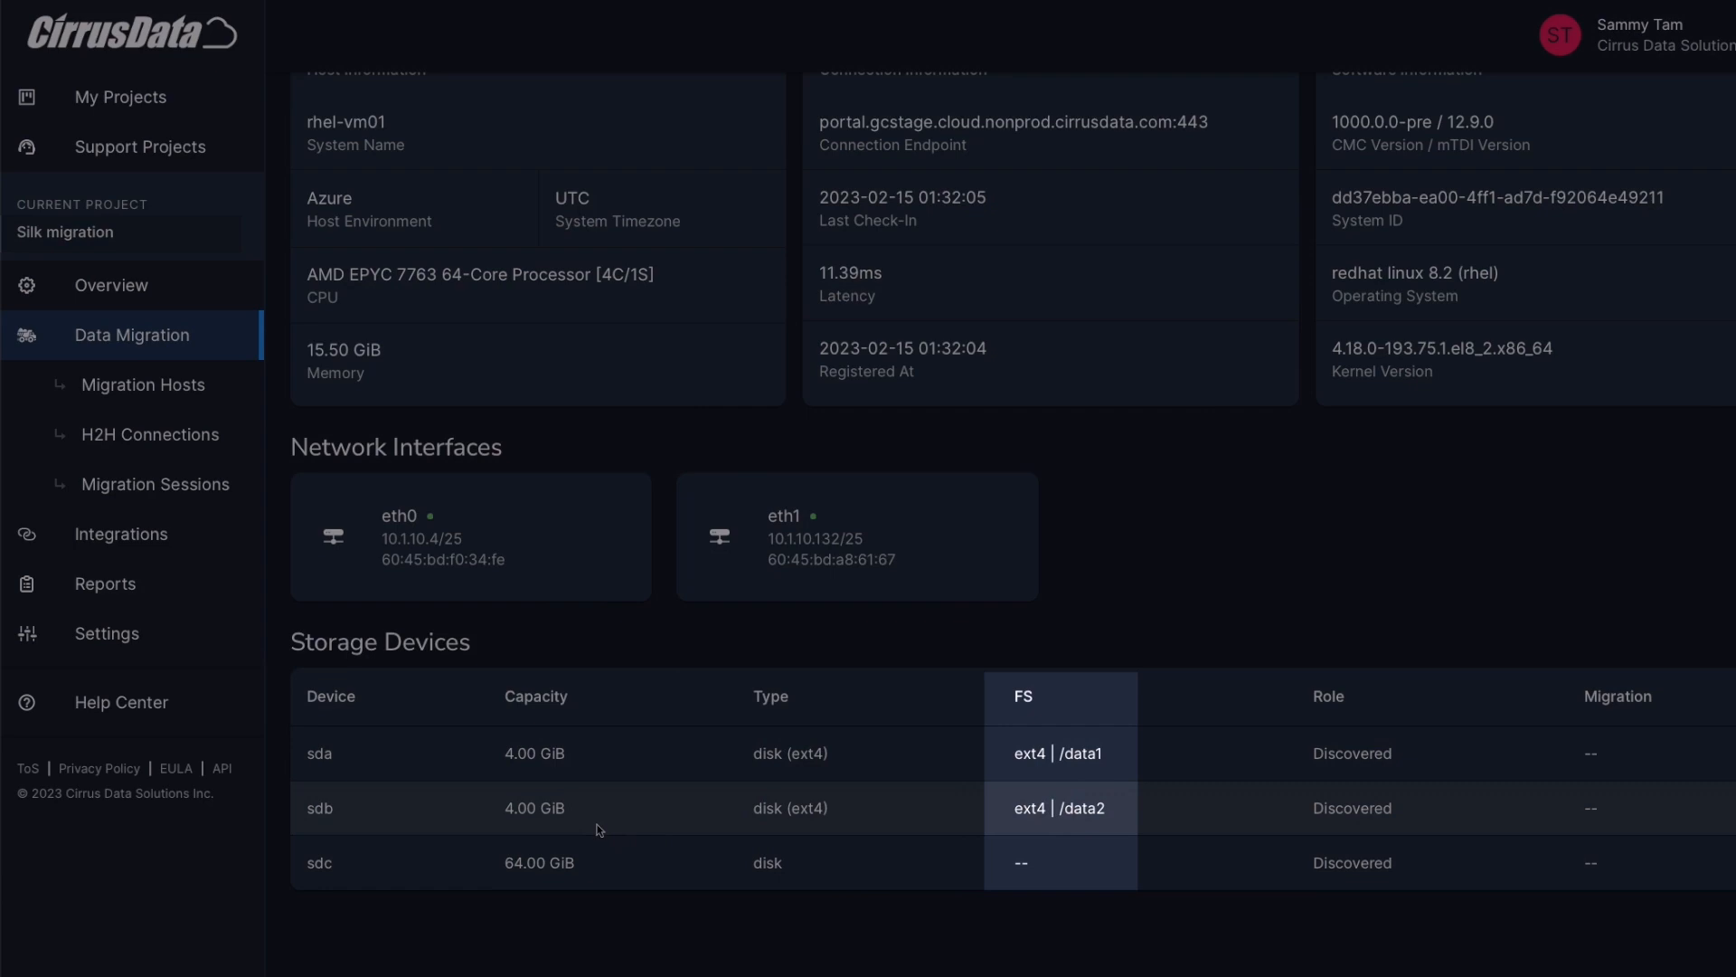
scroll(634, 808, "up", 2)
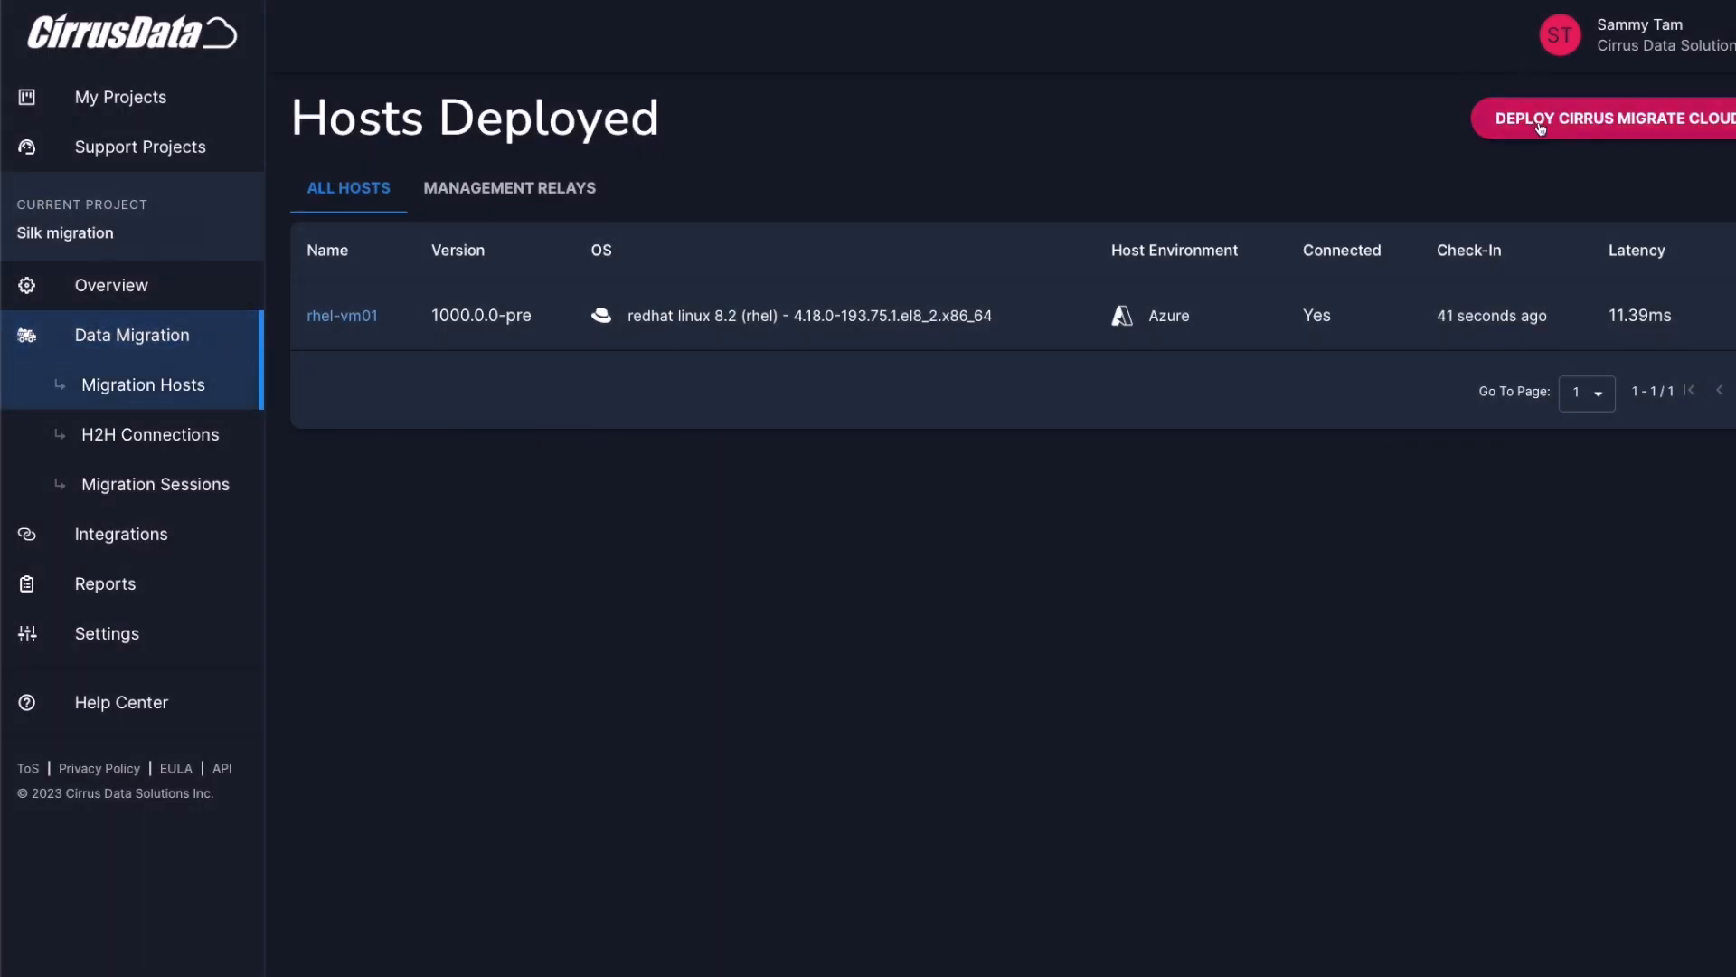
Copy the Windows Cirrus Migrate Cloud install command from the deployment instructions
left_click(1535, 123)
left_click(1135, 316)
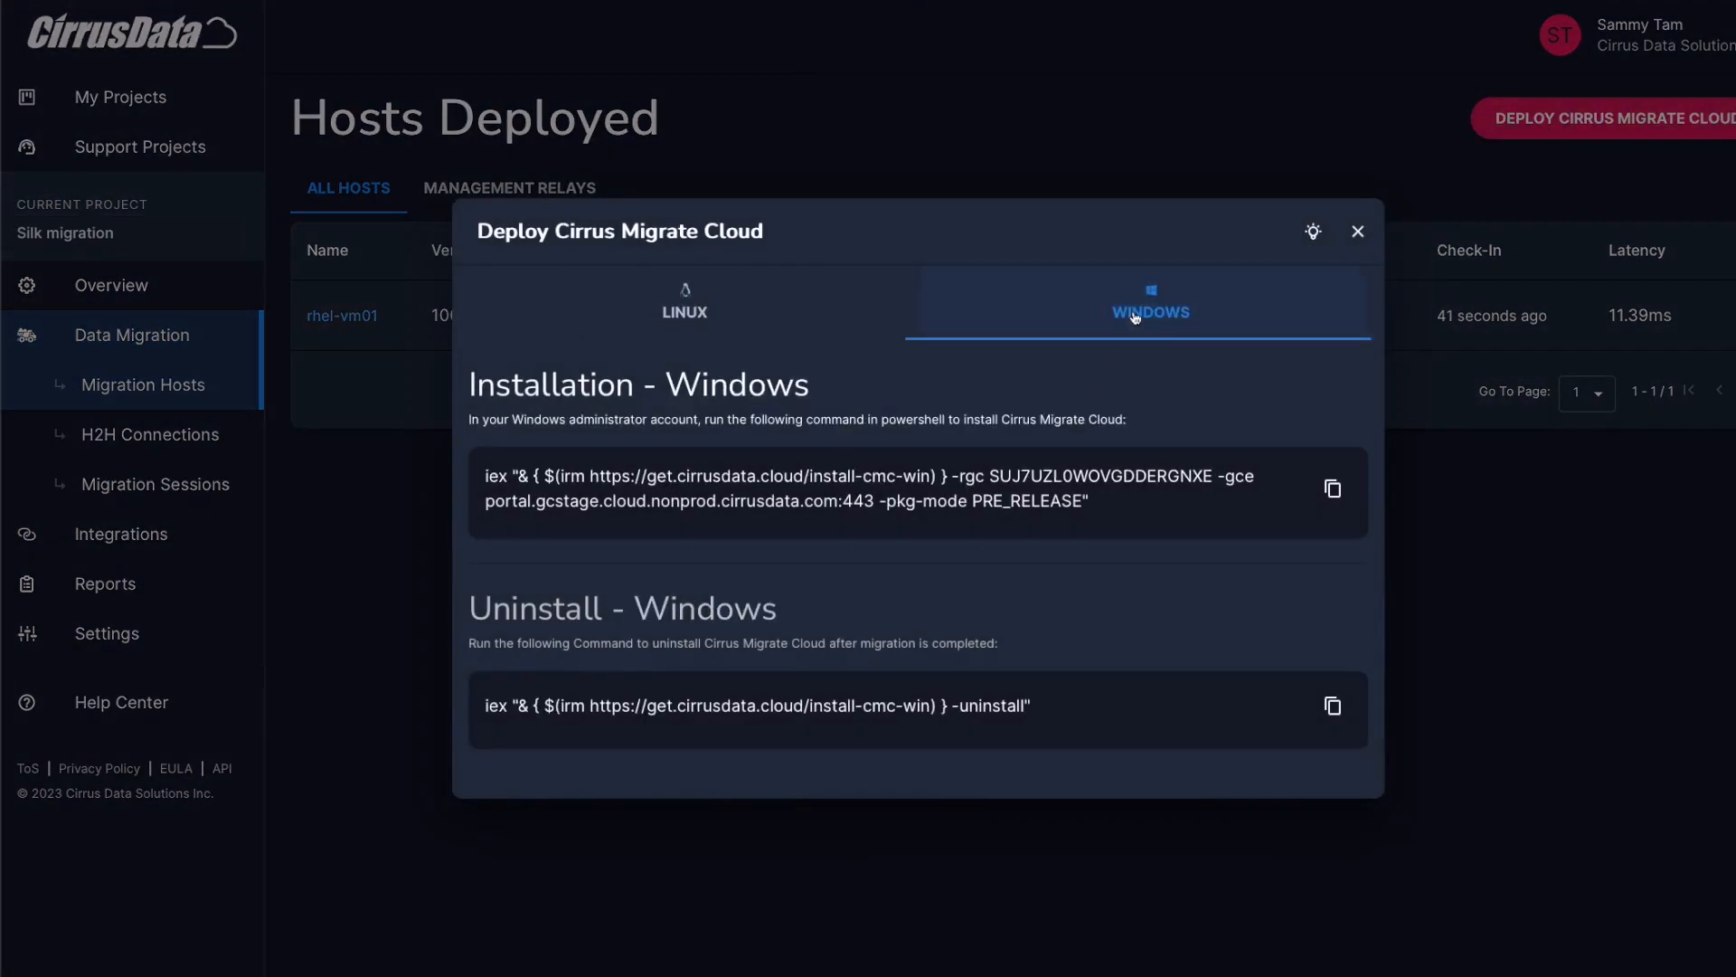
left_click(1333, 490)
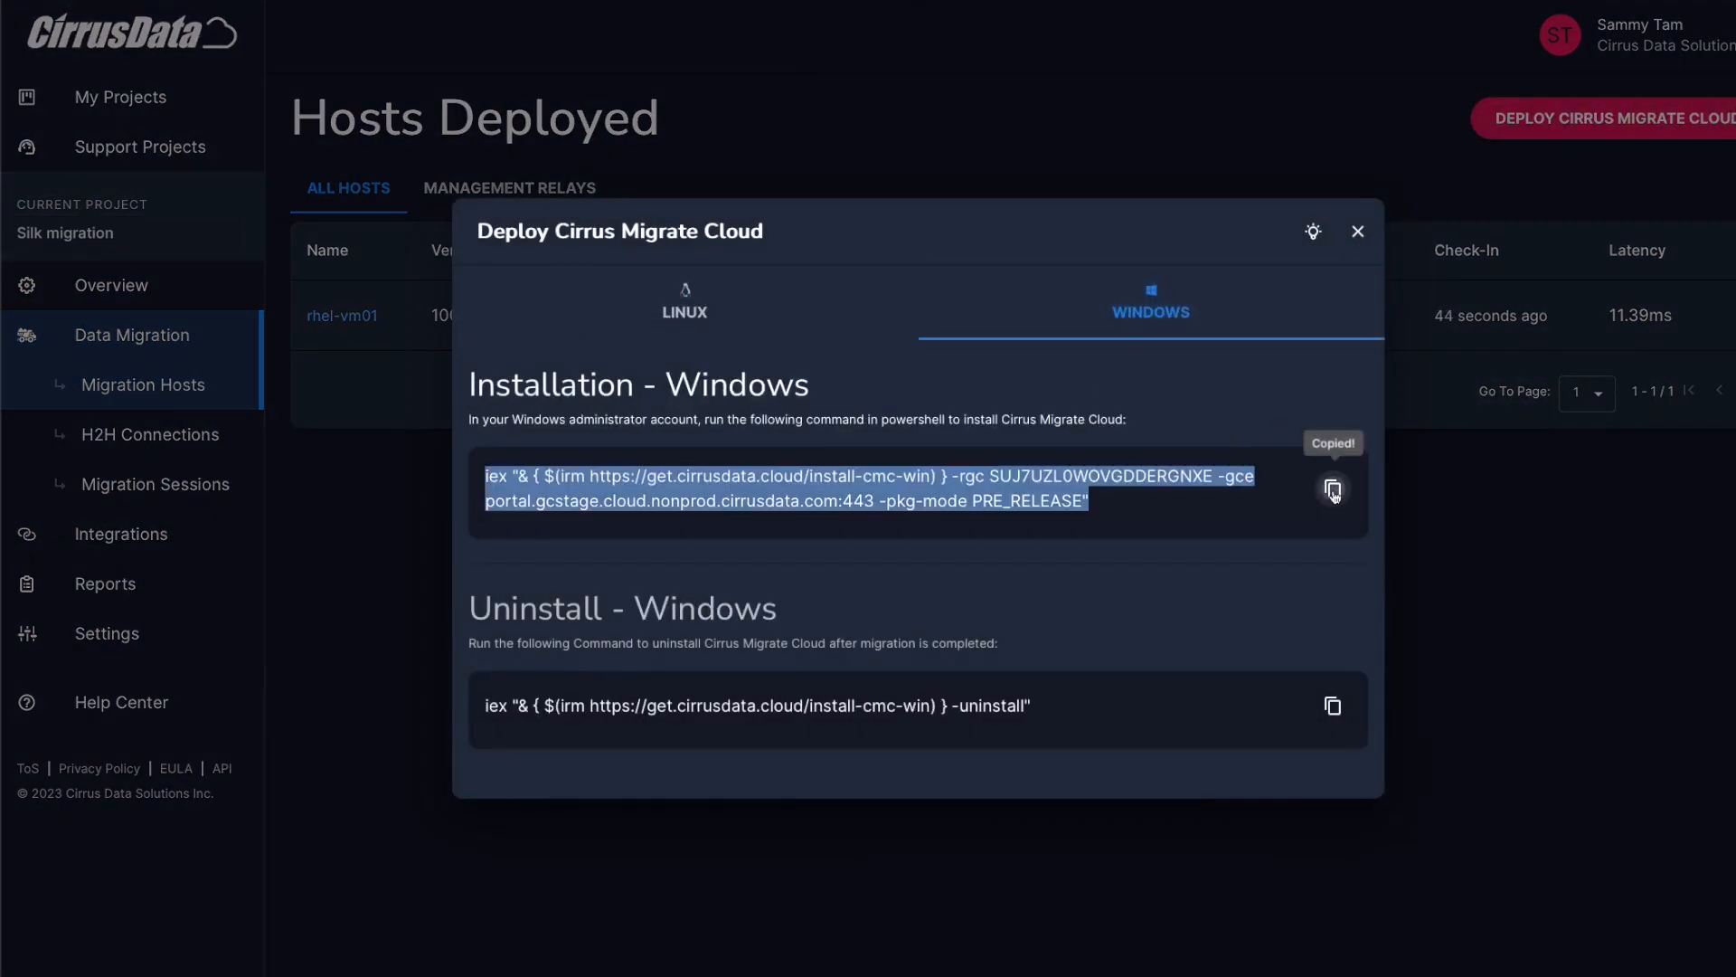
left_click(1493, 527)
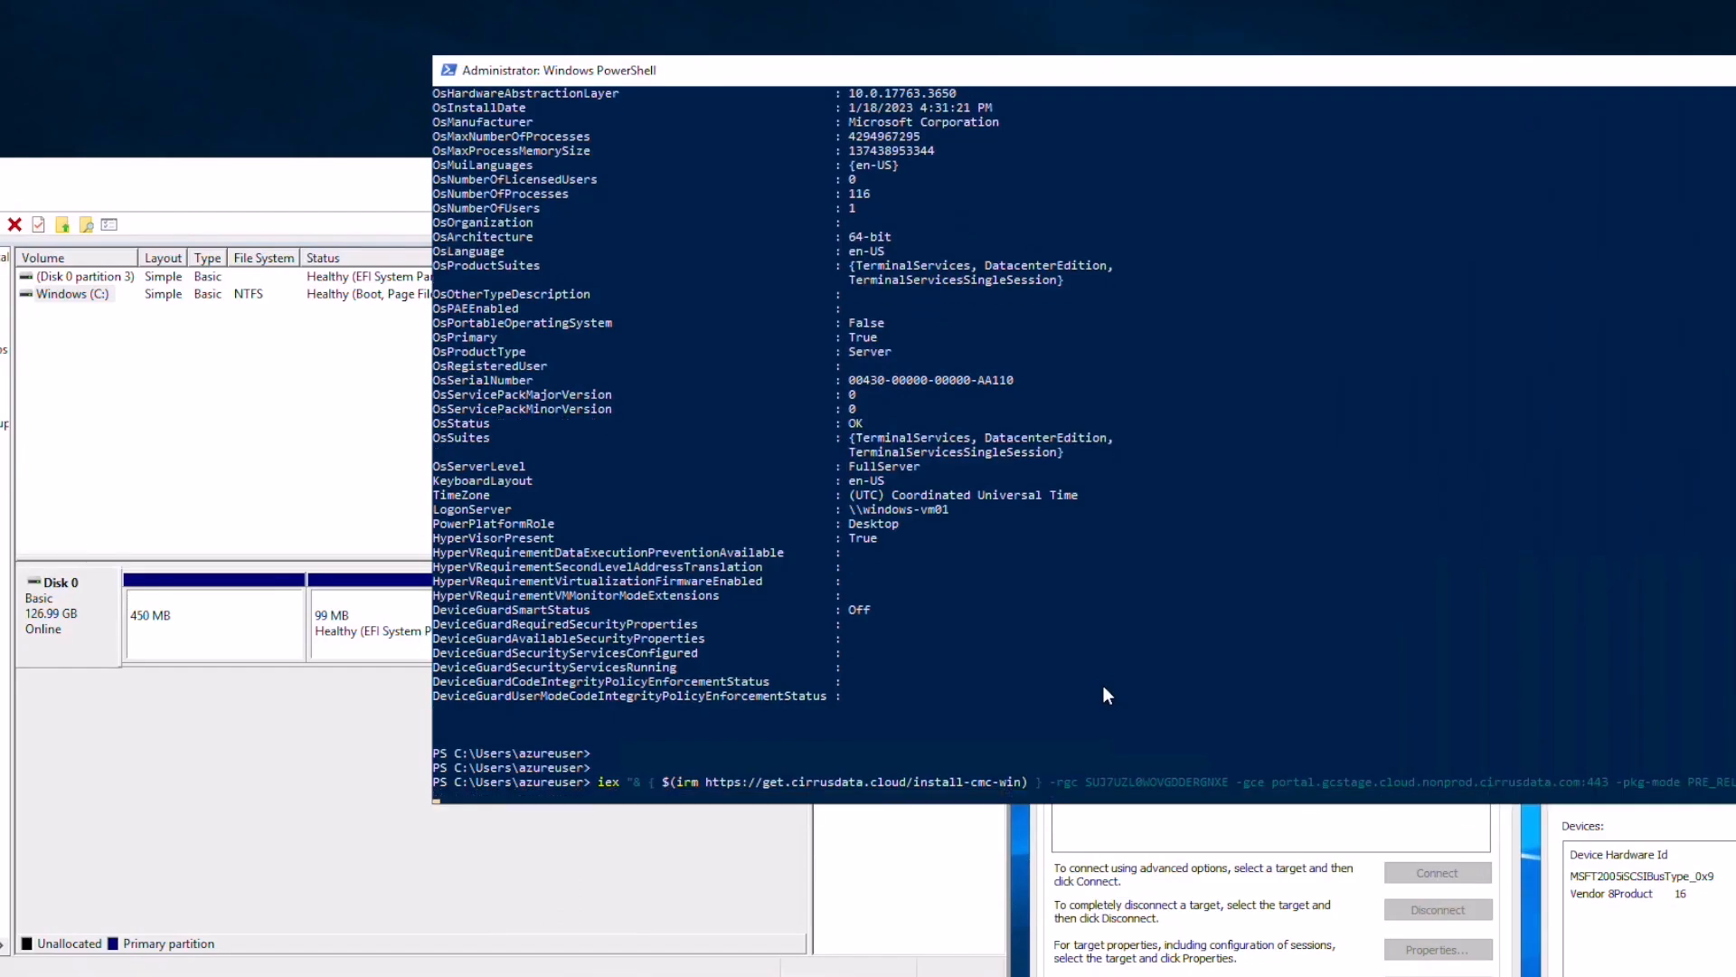
Run the pasted install-cmc-win command ending with -pkg-mode PRE_RELEASE in PowerShell
key("Return")
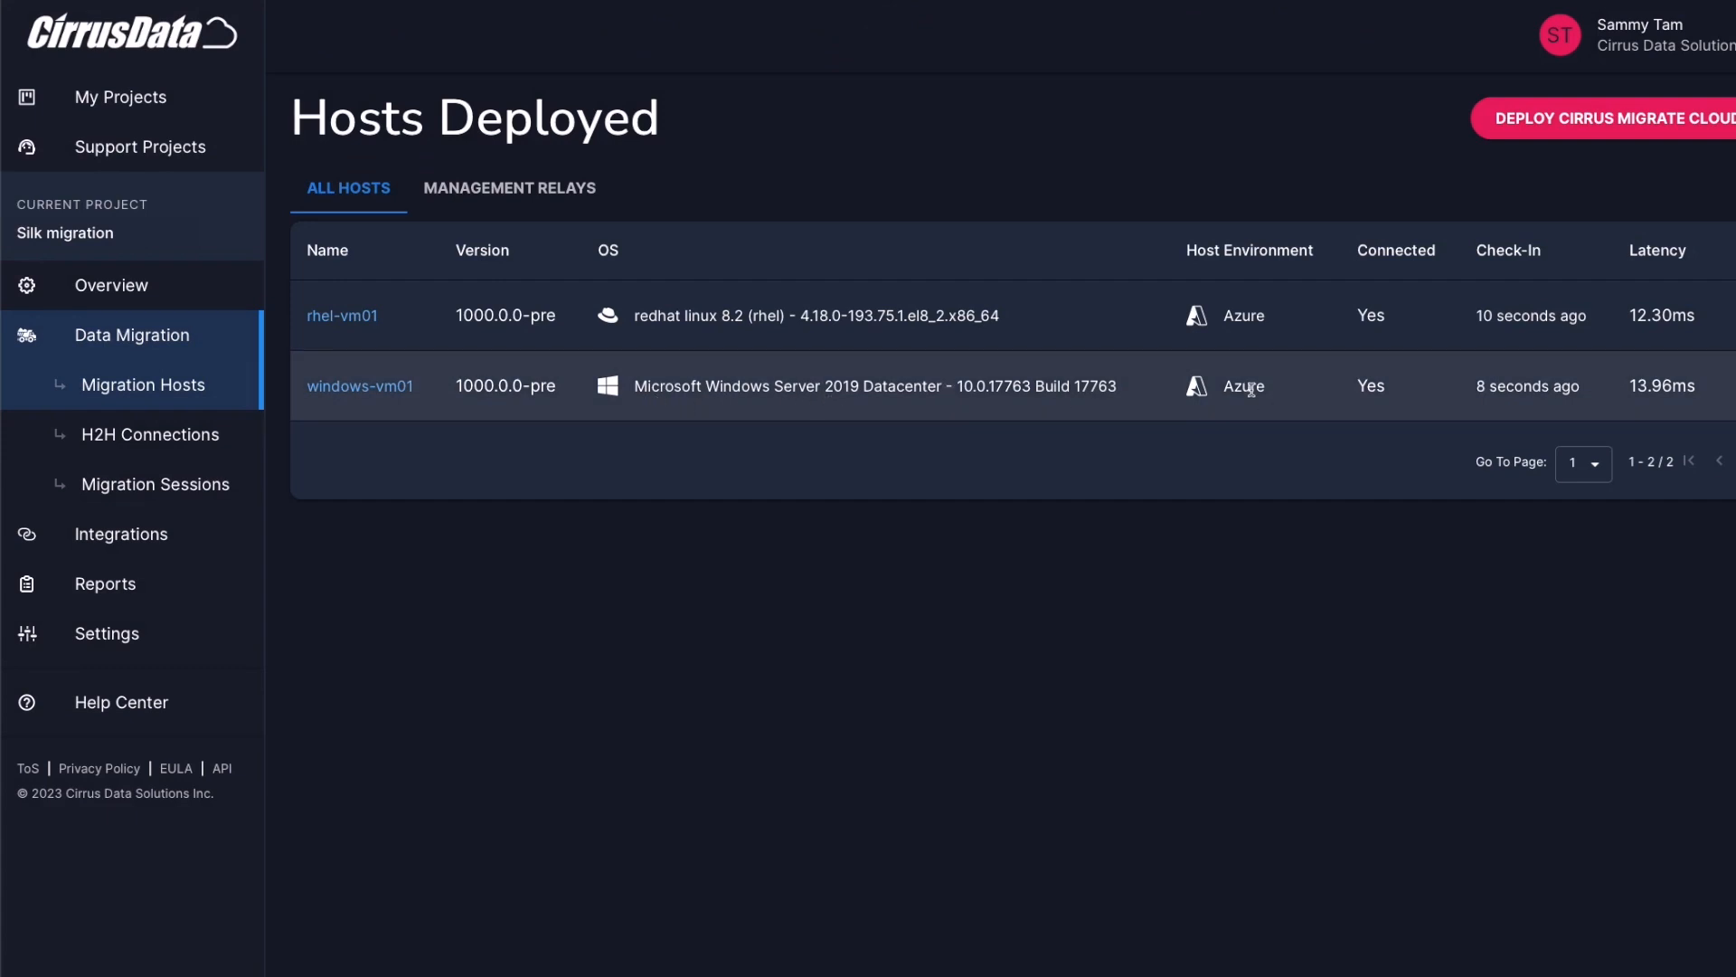
Open windows-vm01's details and review its host info and the 127.00 GiB PHYSICALDRIVE0
left_click(353, 386)
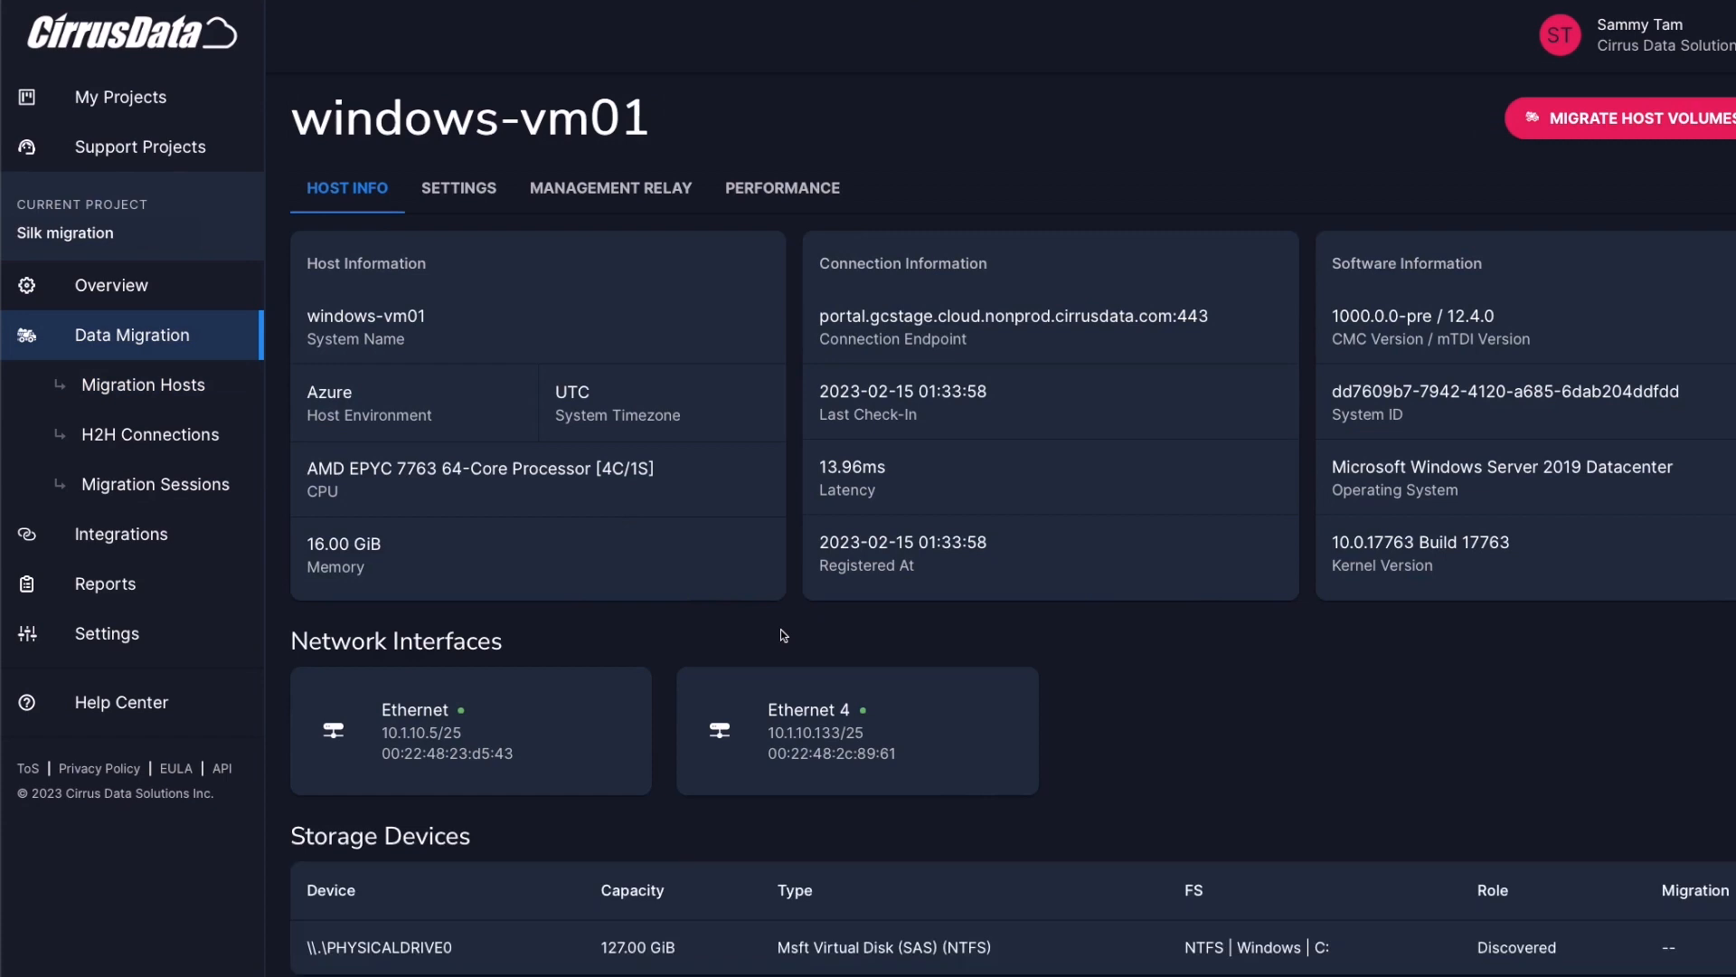
scroll(779, 630, "down", 1)
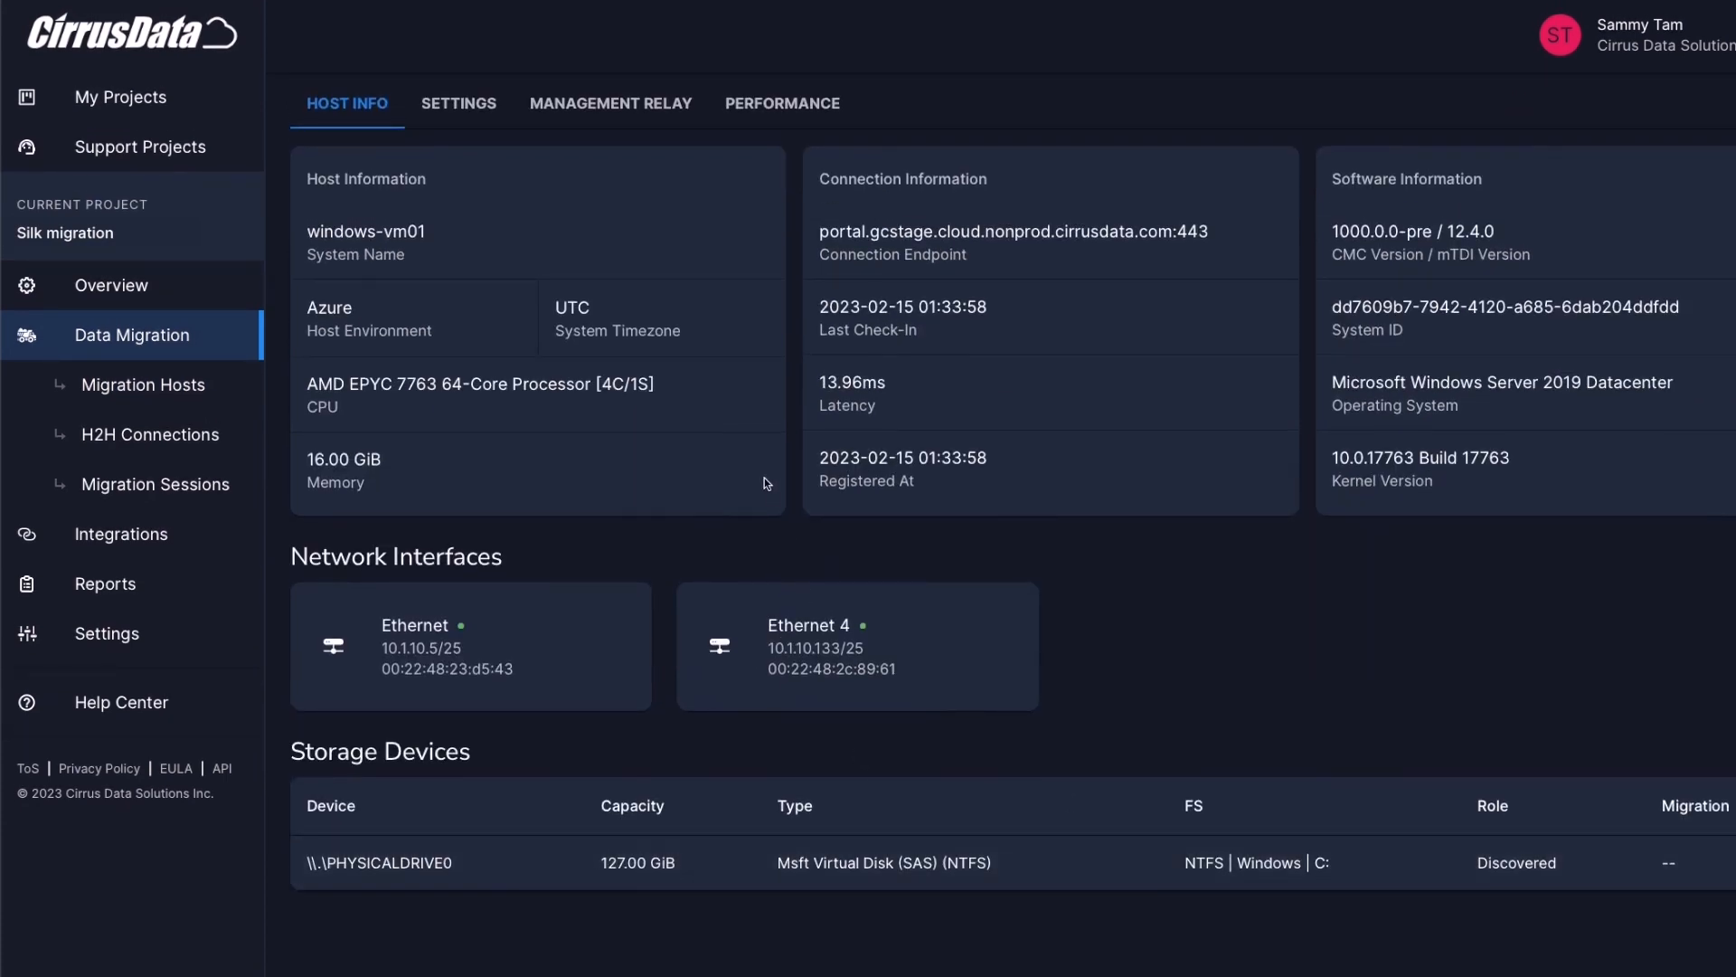
scroll(765, 482, "up", 1)
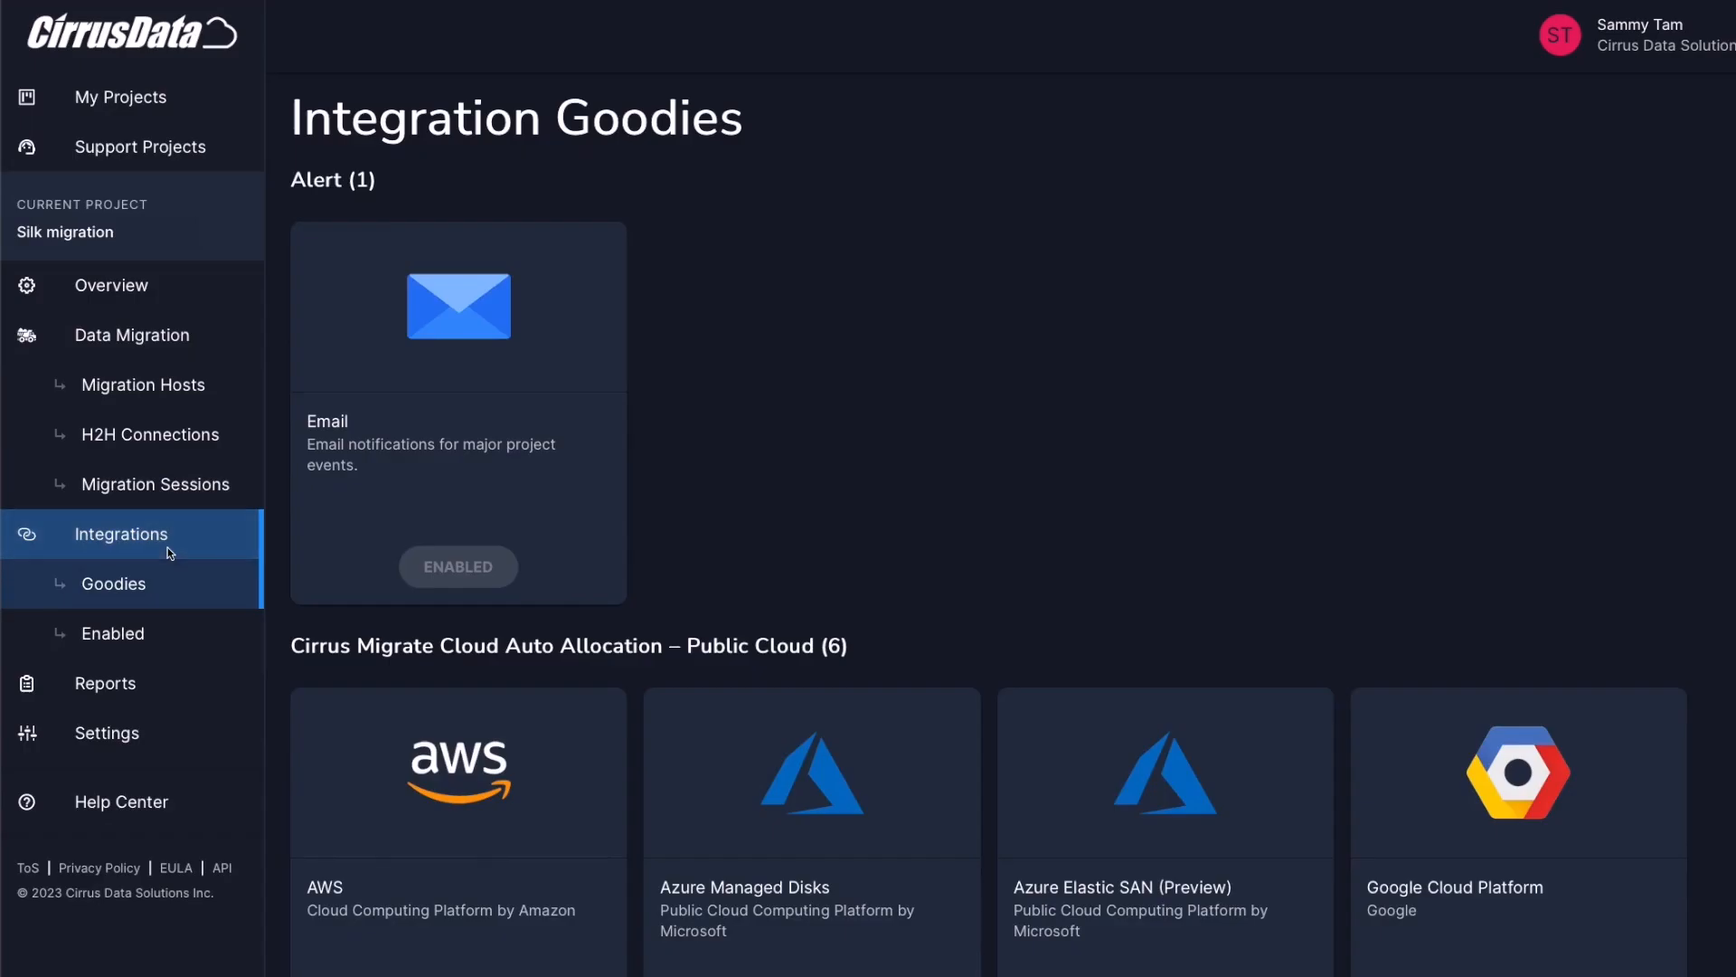
Scroll through the Goodies catalogue of Email and public-cloud auto-allocation integrations
scroll(828, 481, "down", 2)
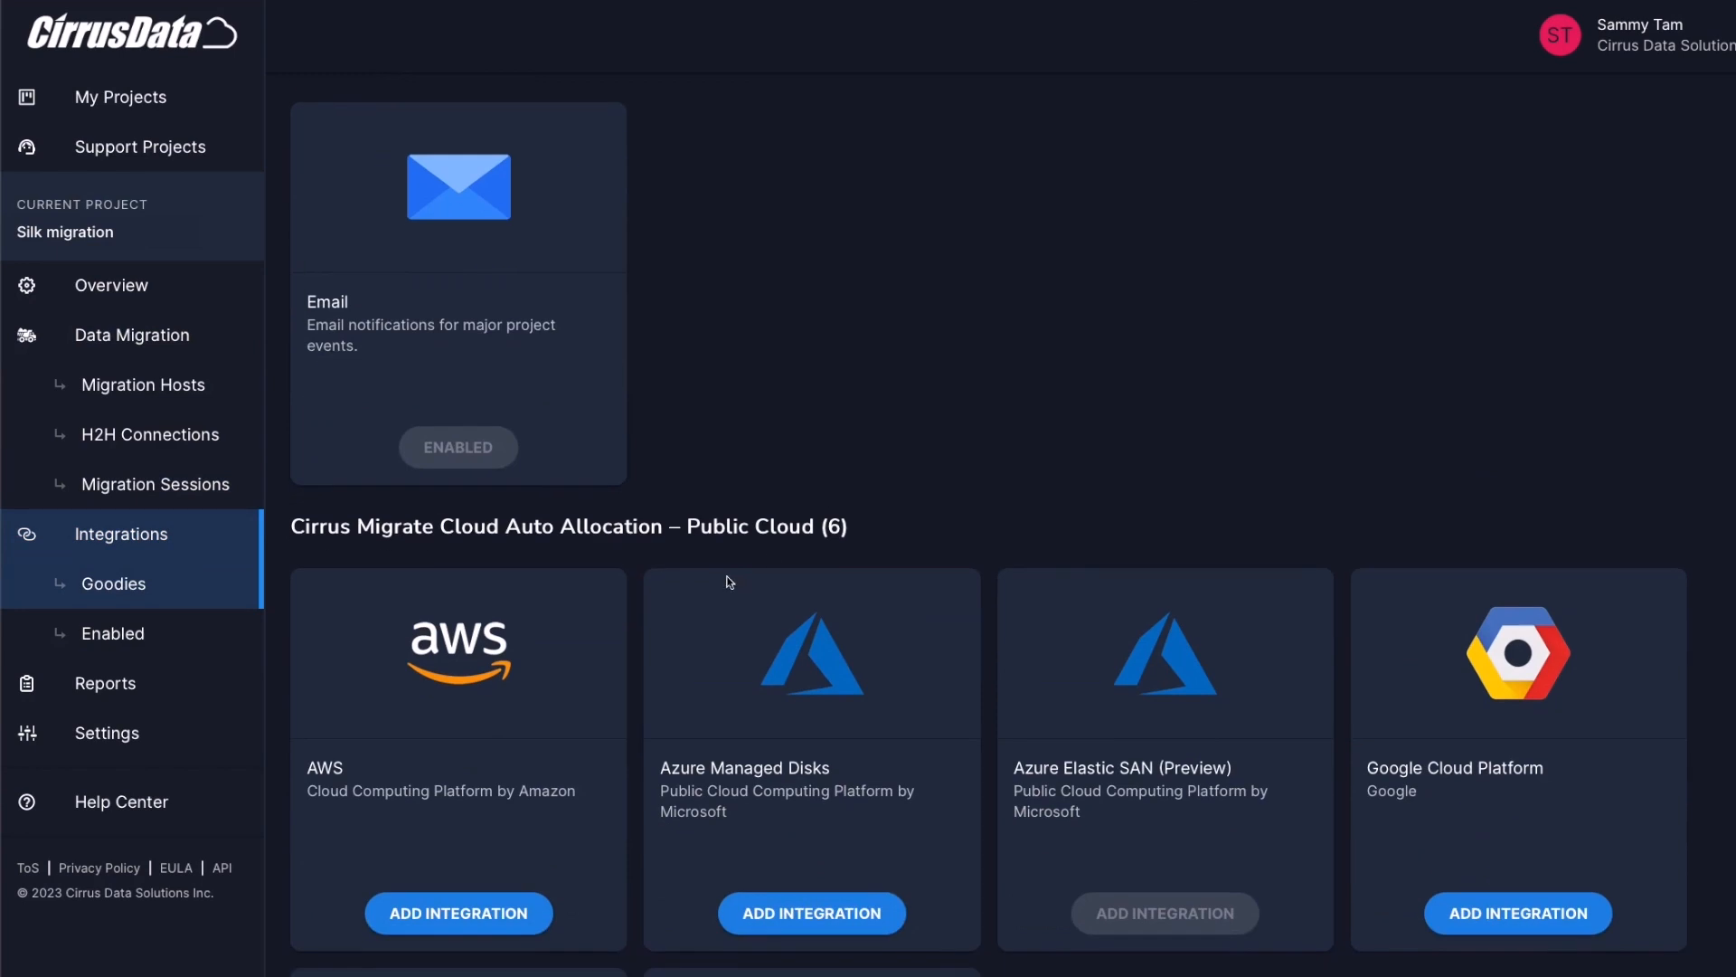
scroll(535, 600, "down", 1)
scroll(1215, 622, "down", 3)
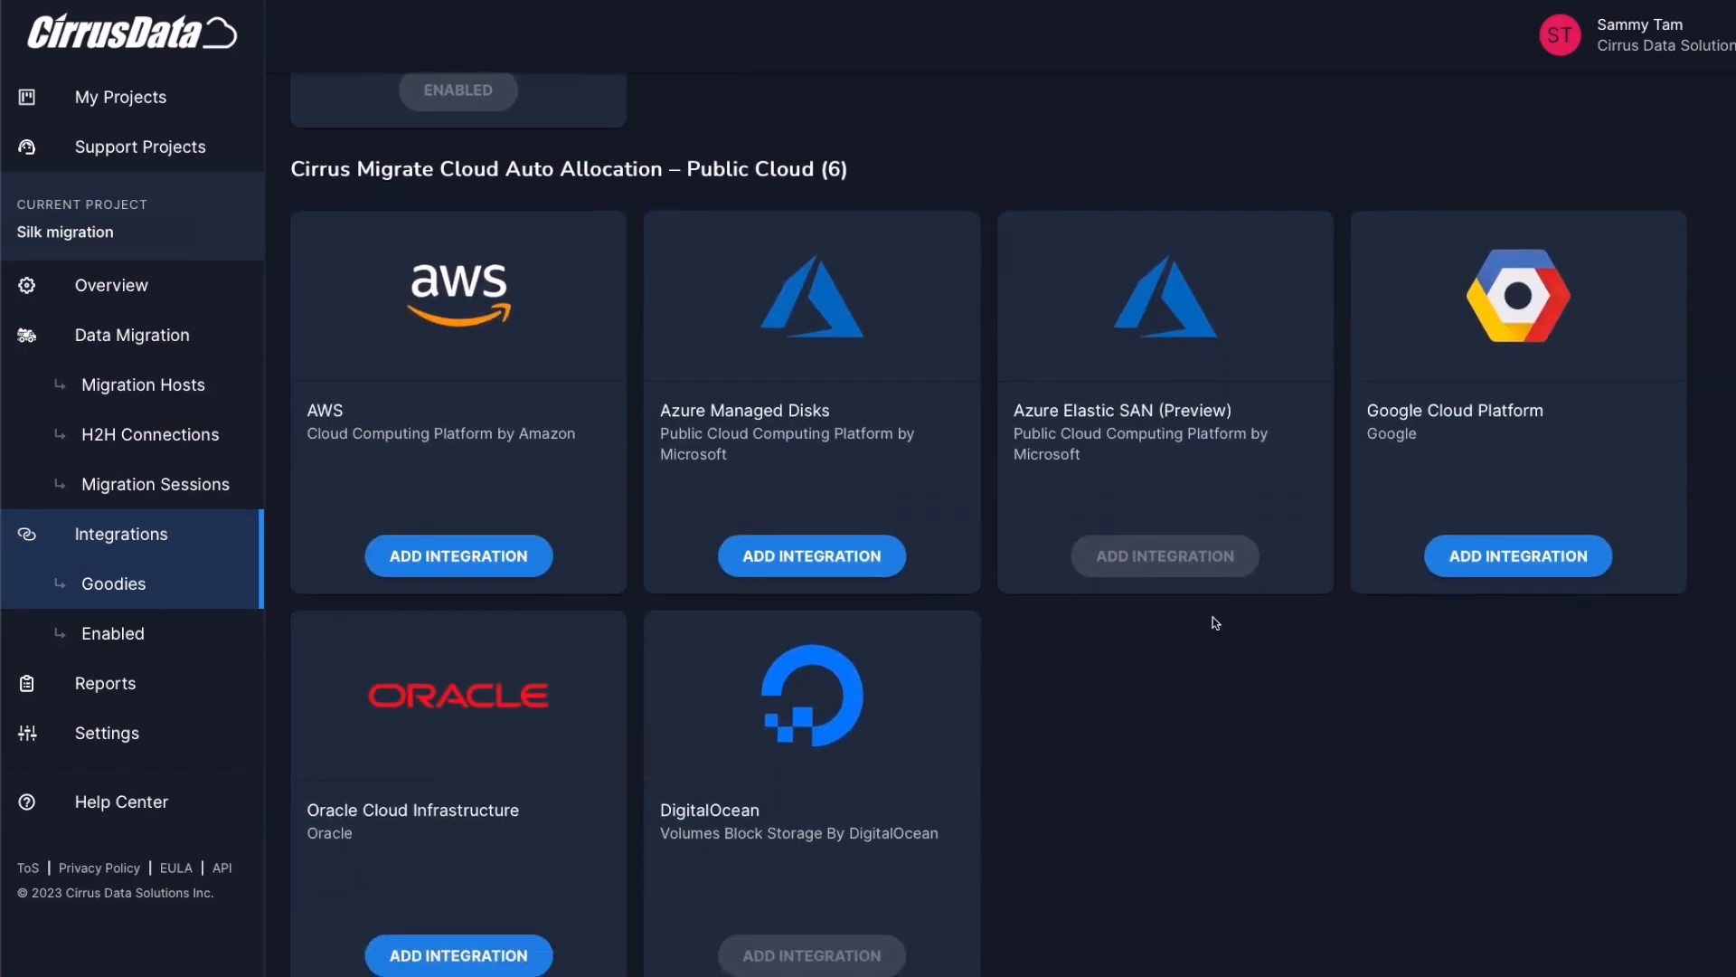
scroll(1214, 622, "down", 7)
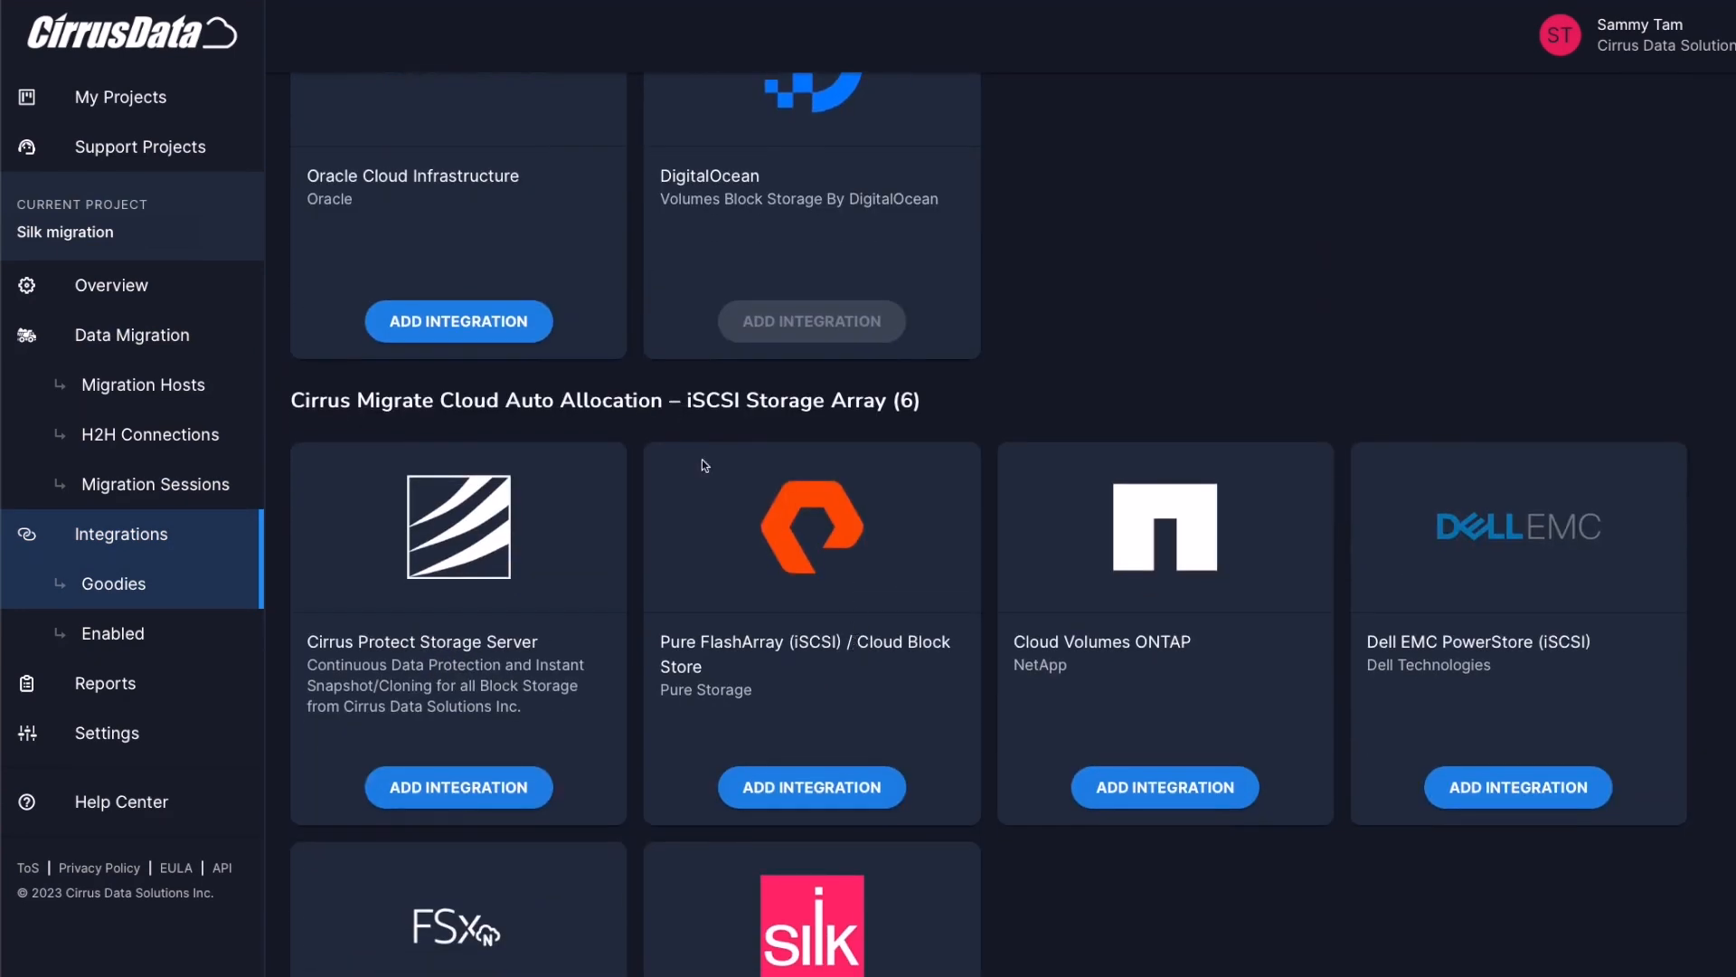
scroll(703, 462, "down", 3)
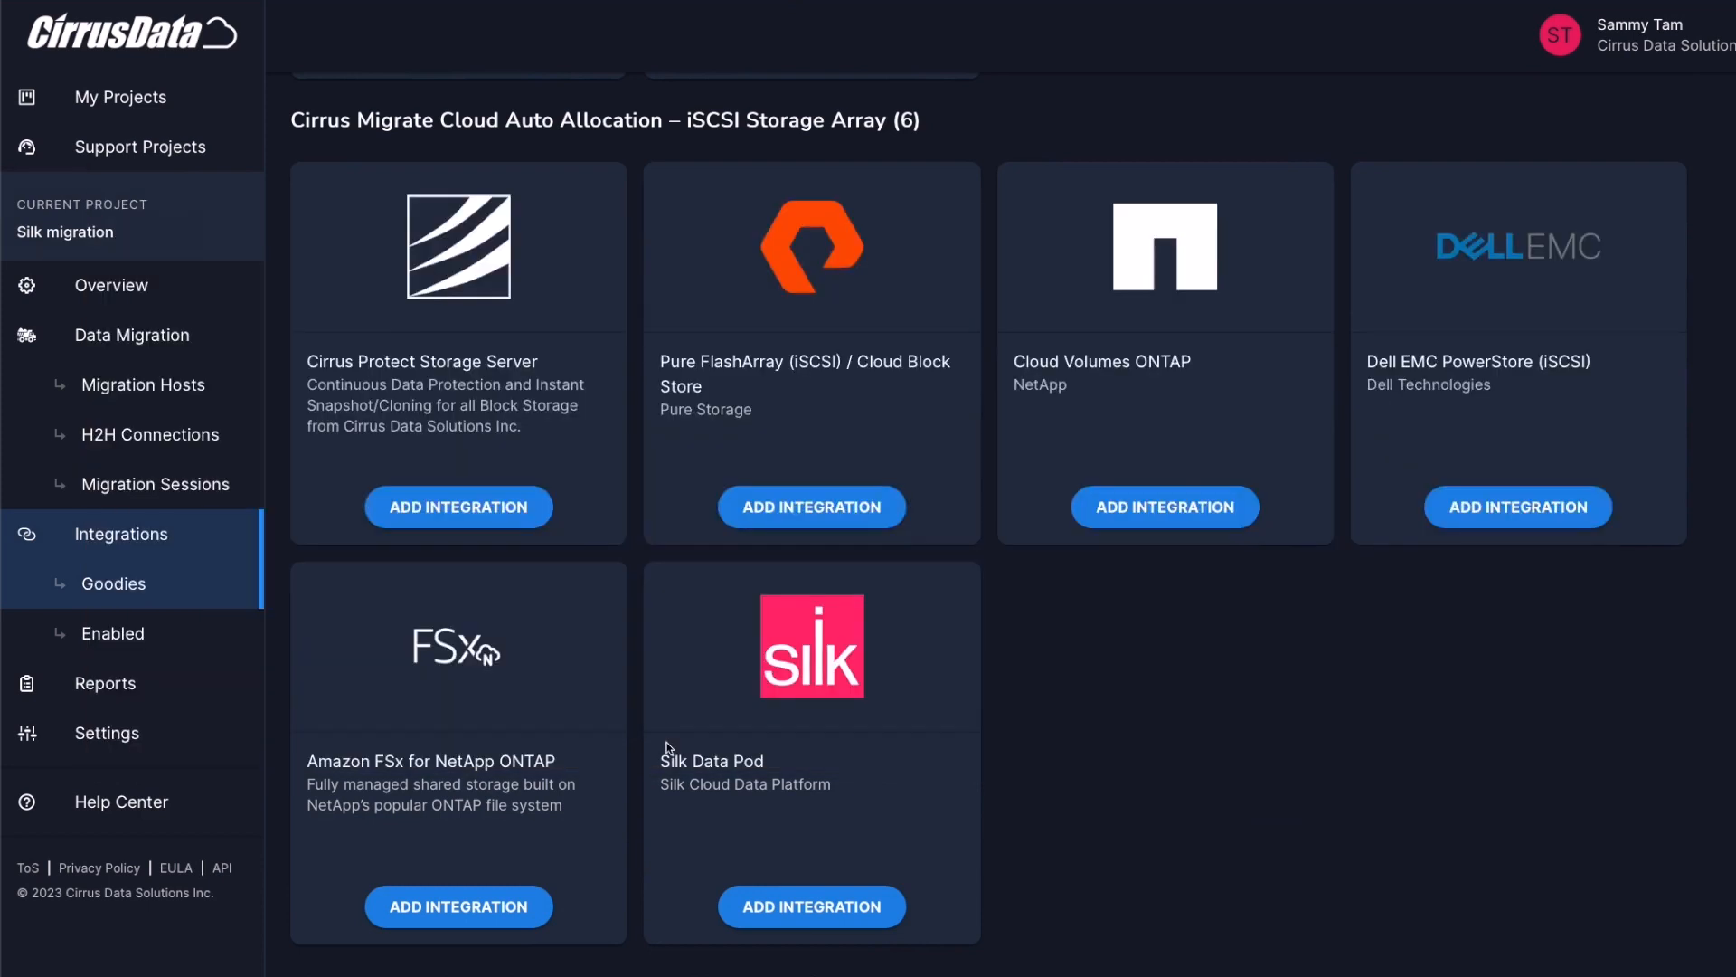
left_click(167, 546)
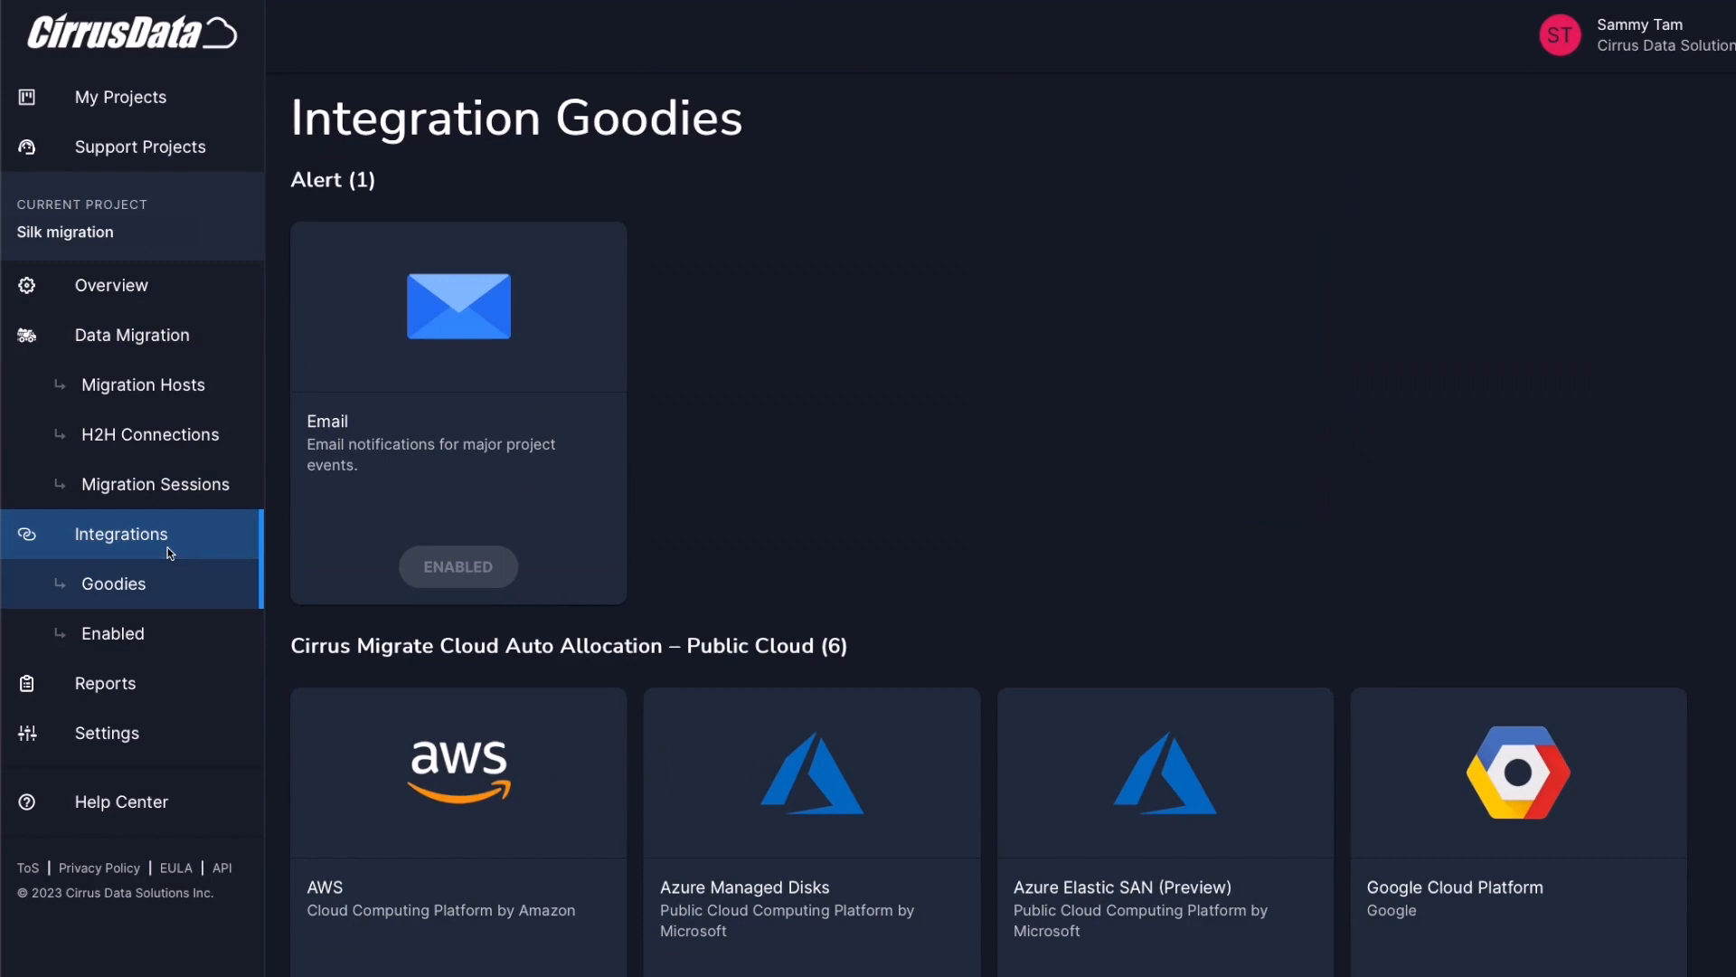
scroll(828, 481, "down", 3)
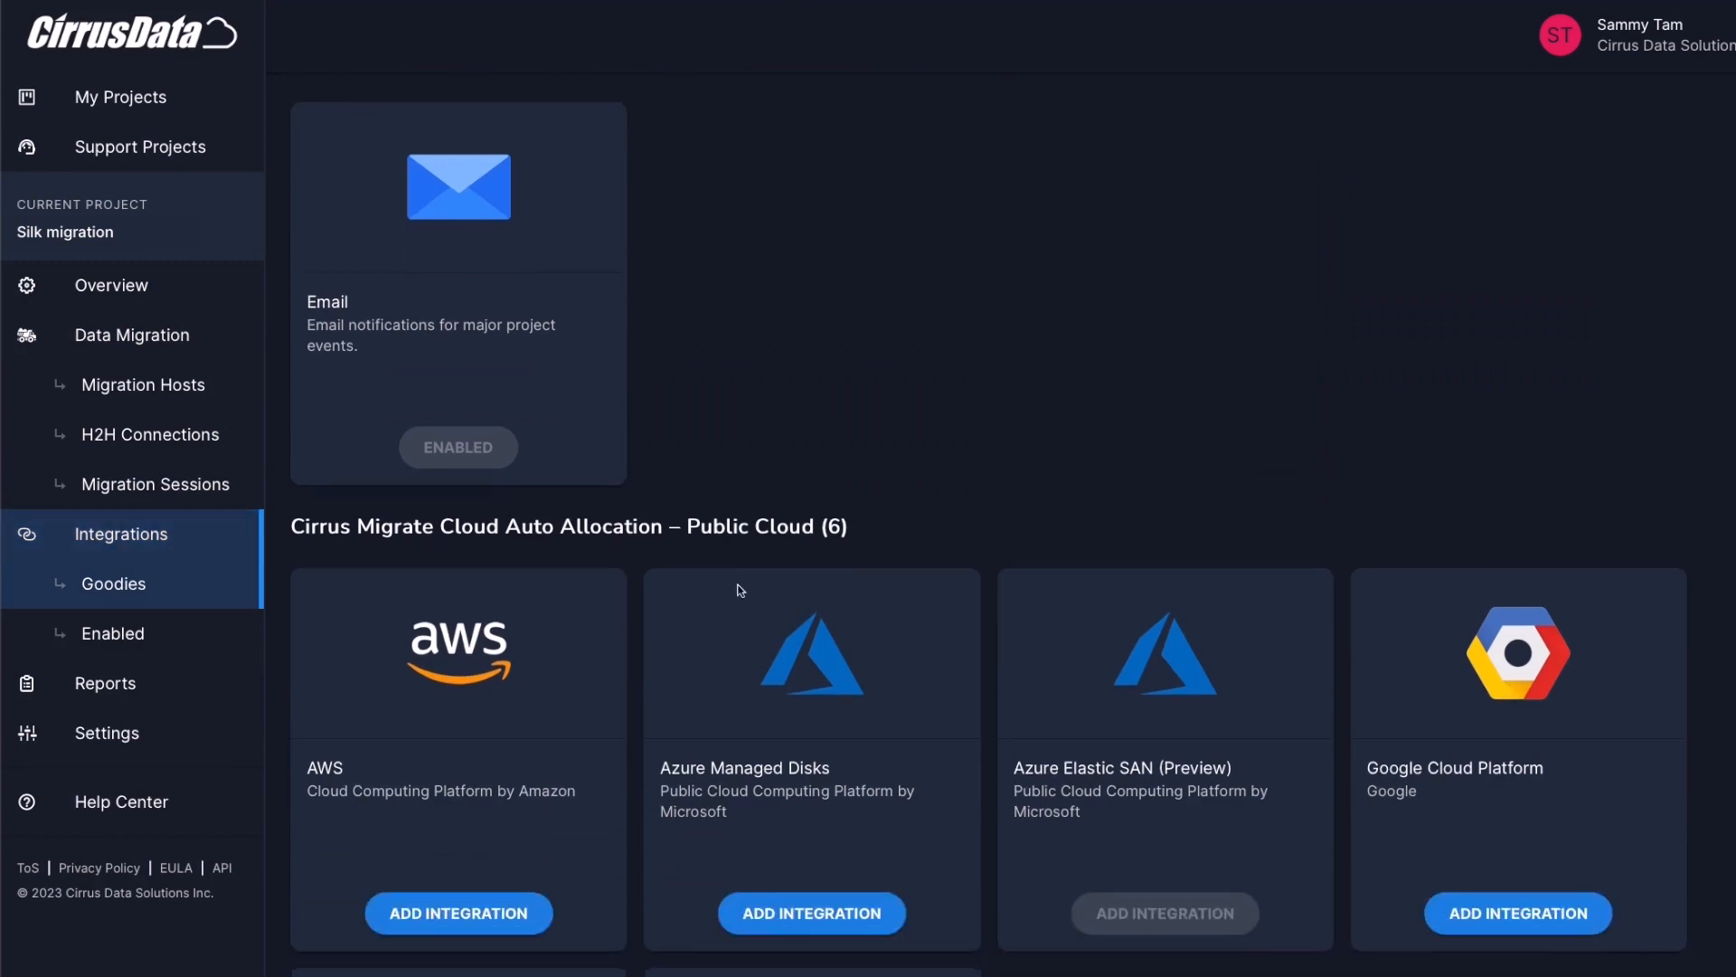
scroll(1457, 528, "down", 9)
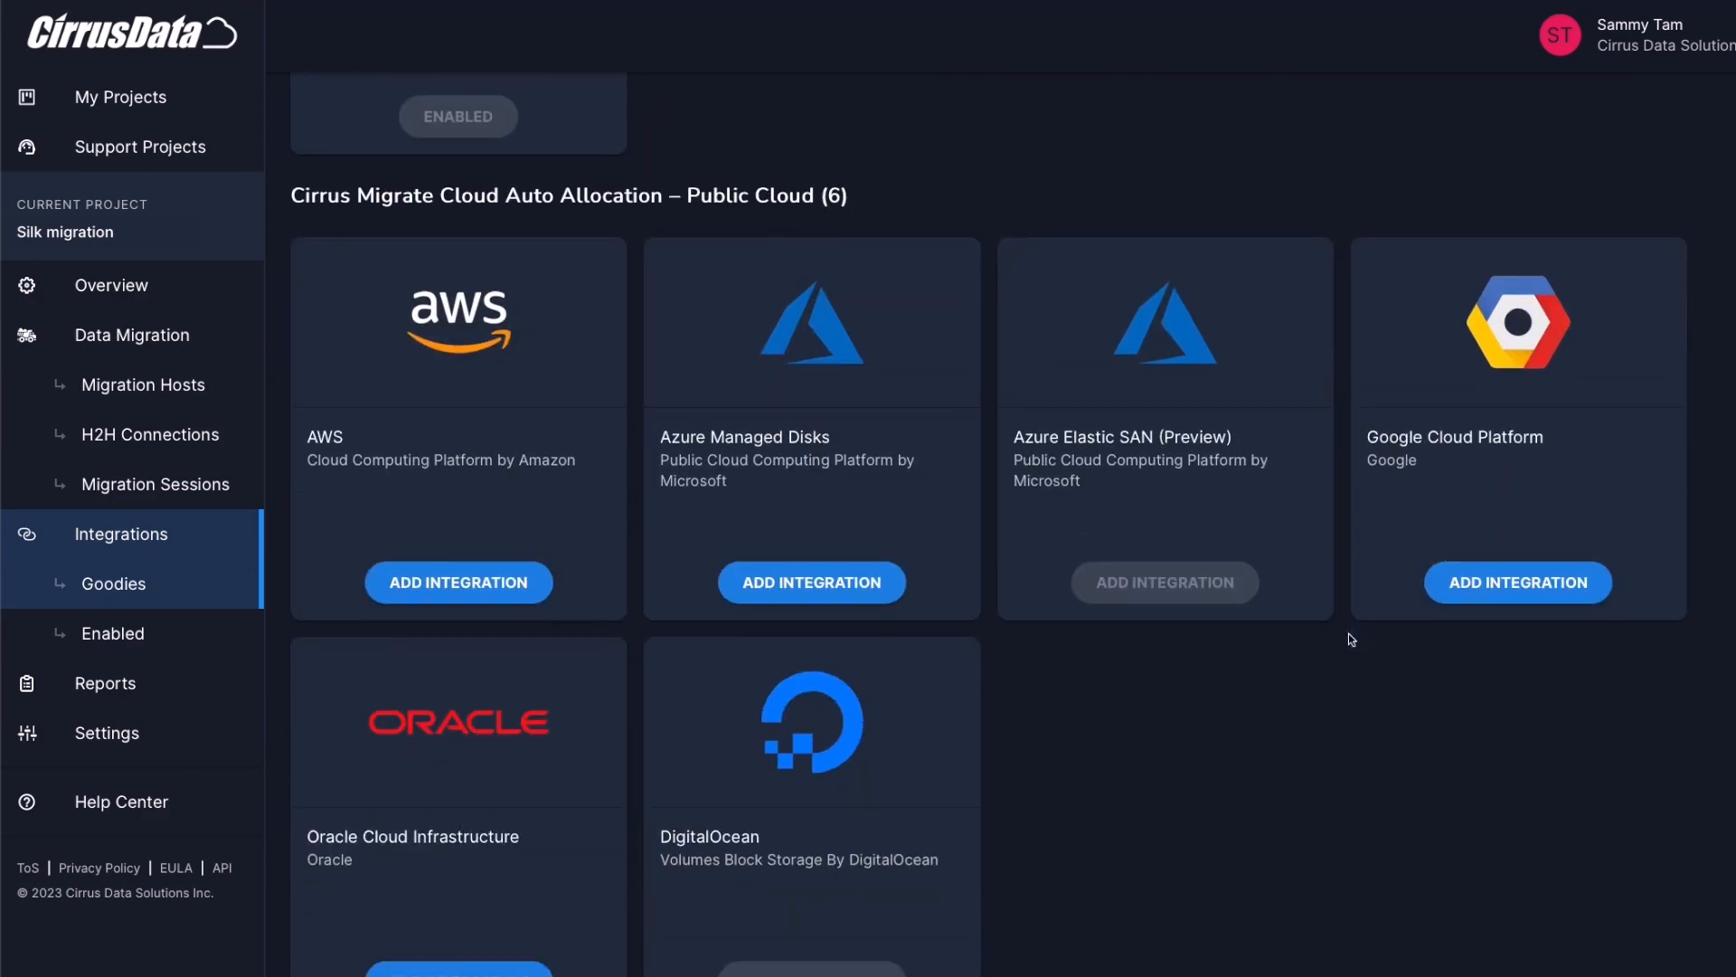
scroll(858, 560, "down", 2)
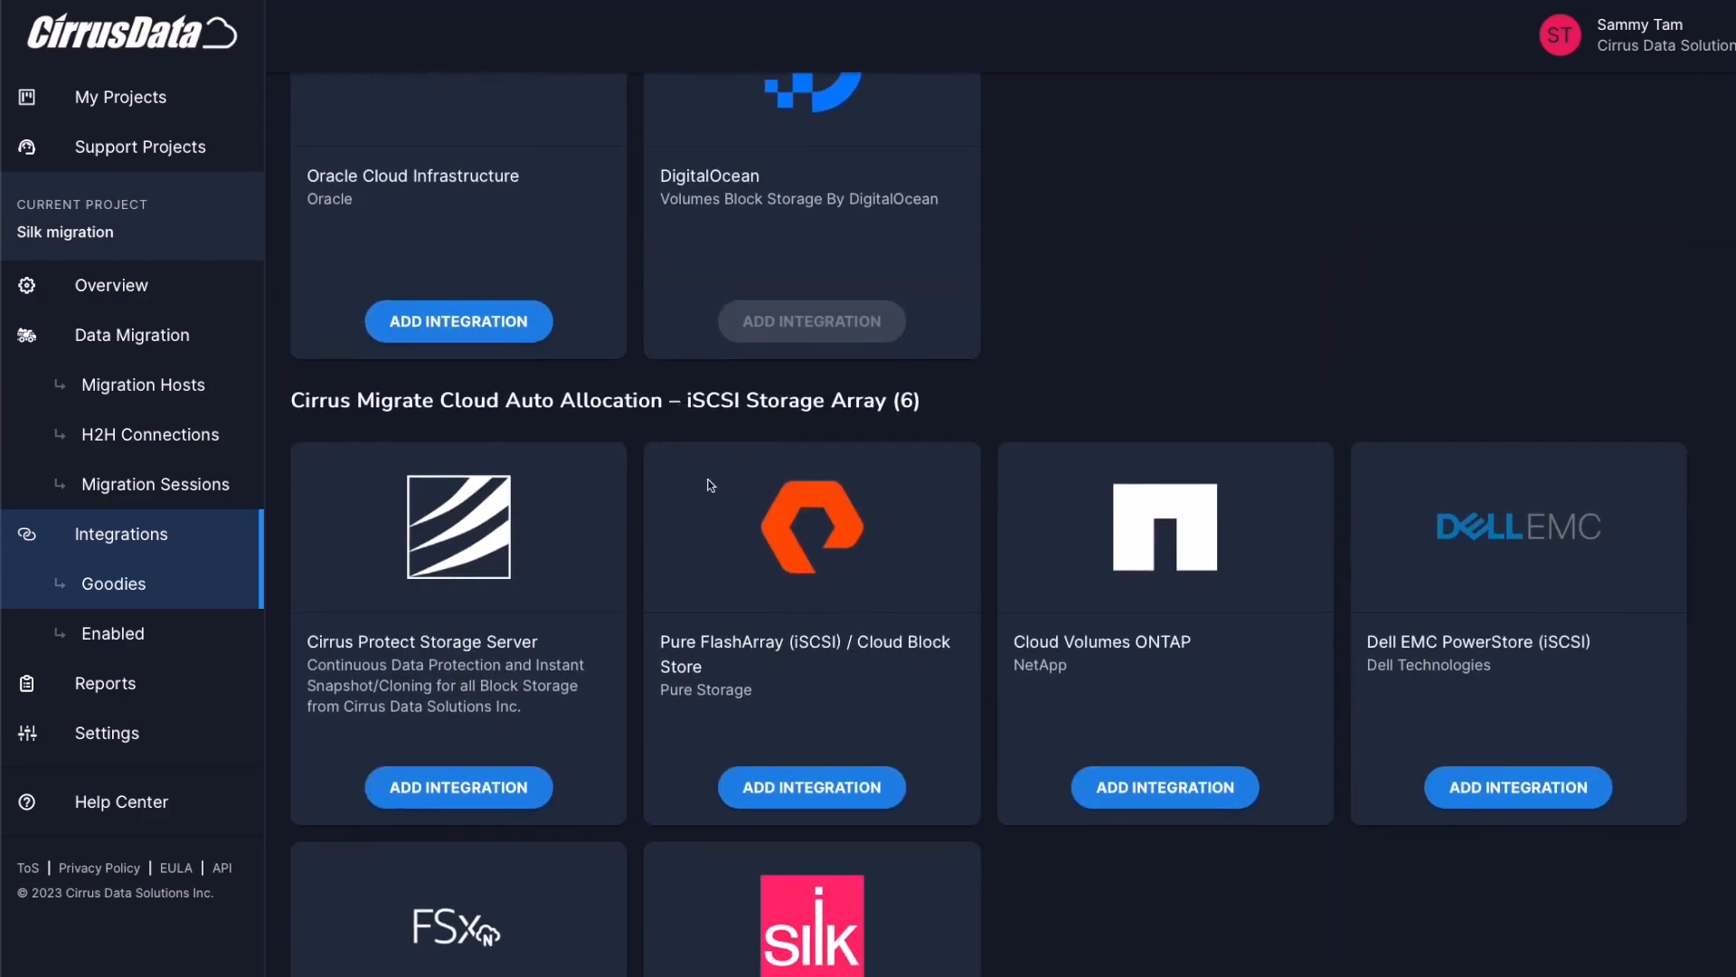
scroll(681, 704, "down", 4)
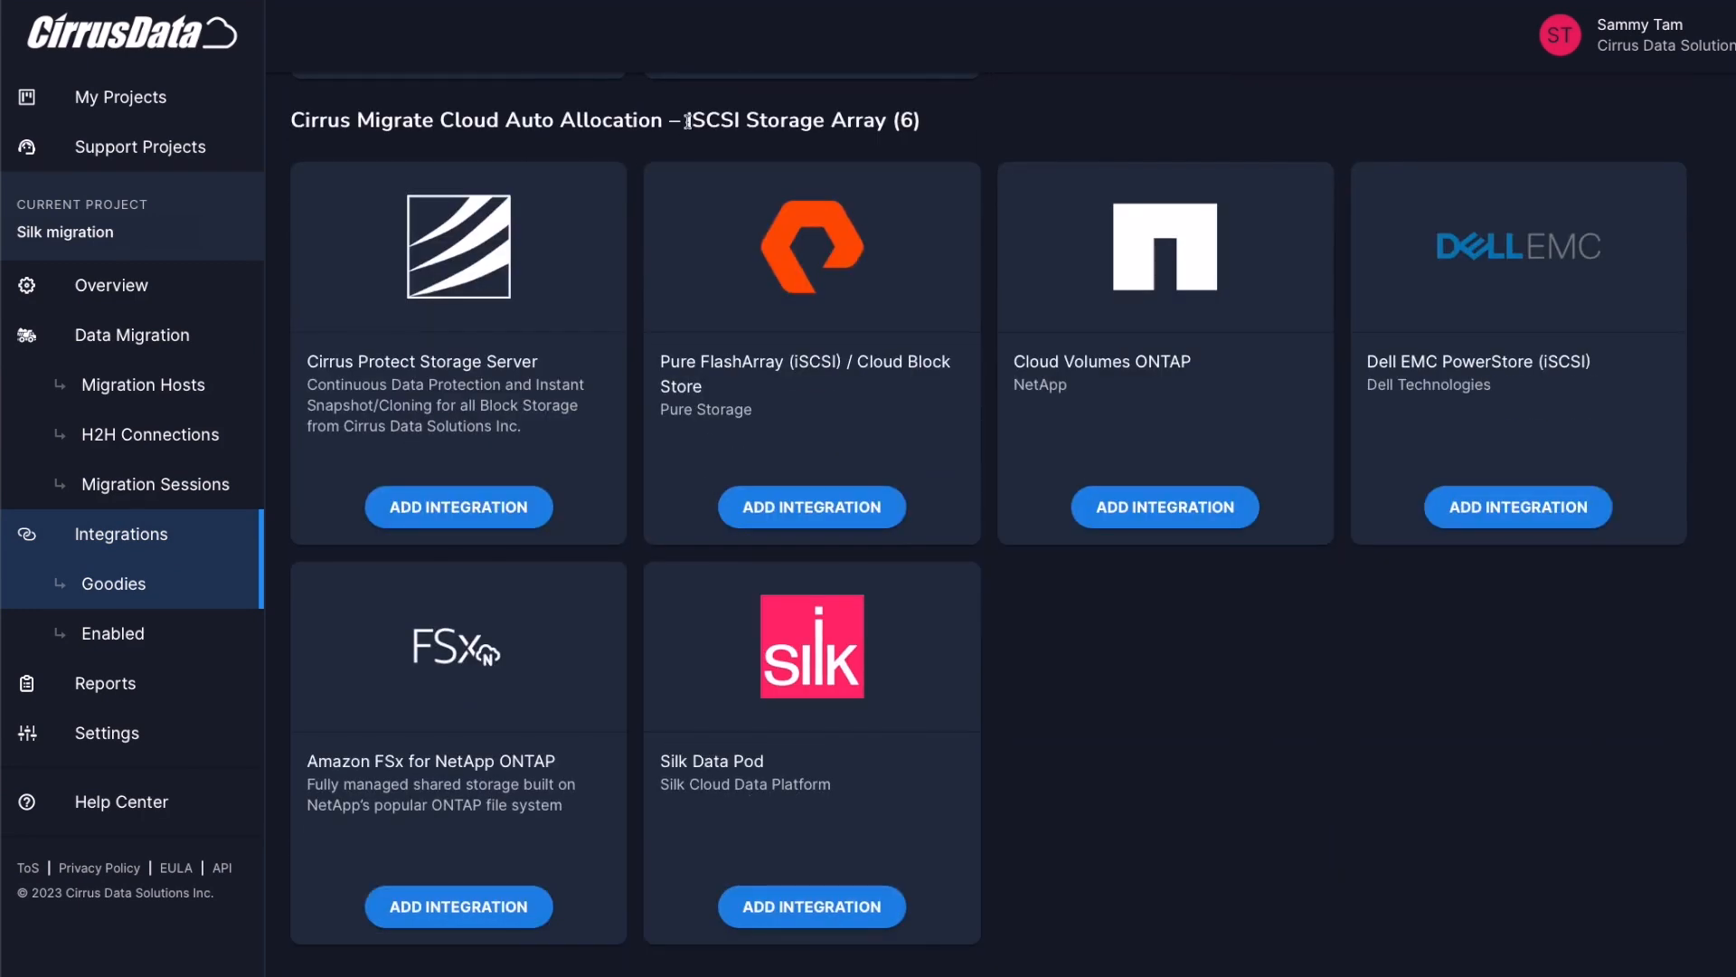
Add a Silk Data Pod integration with server 10.1.9.173, username admin and the account password
left_click(841, 910)
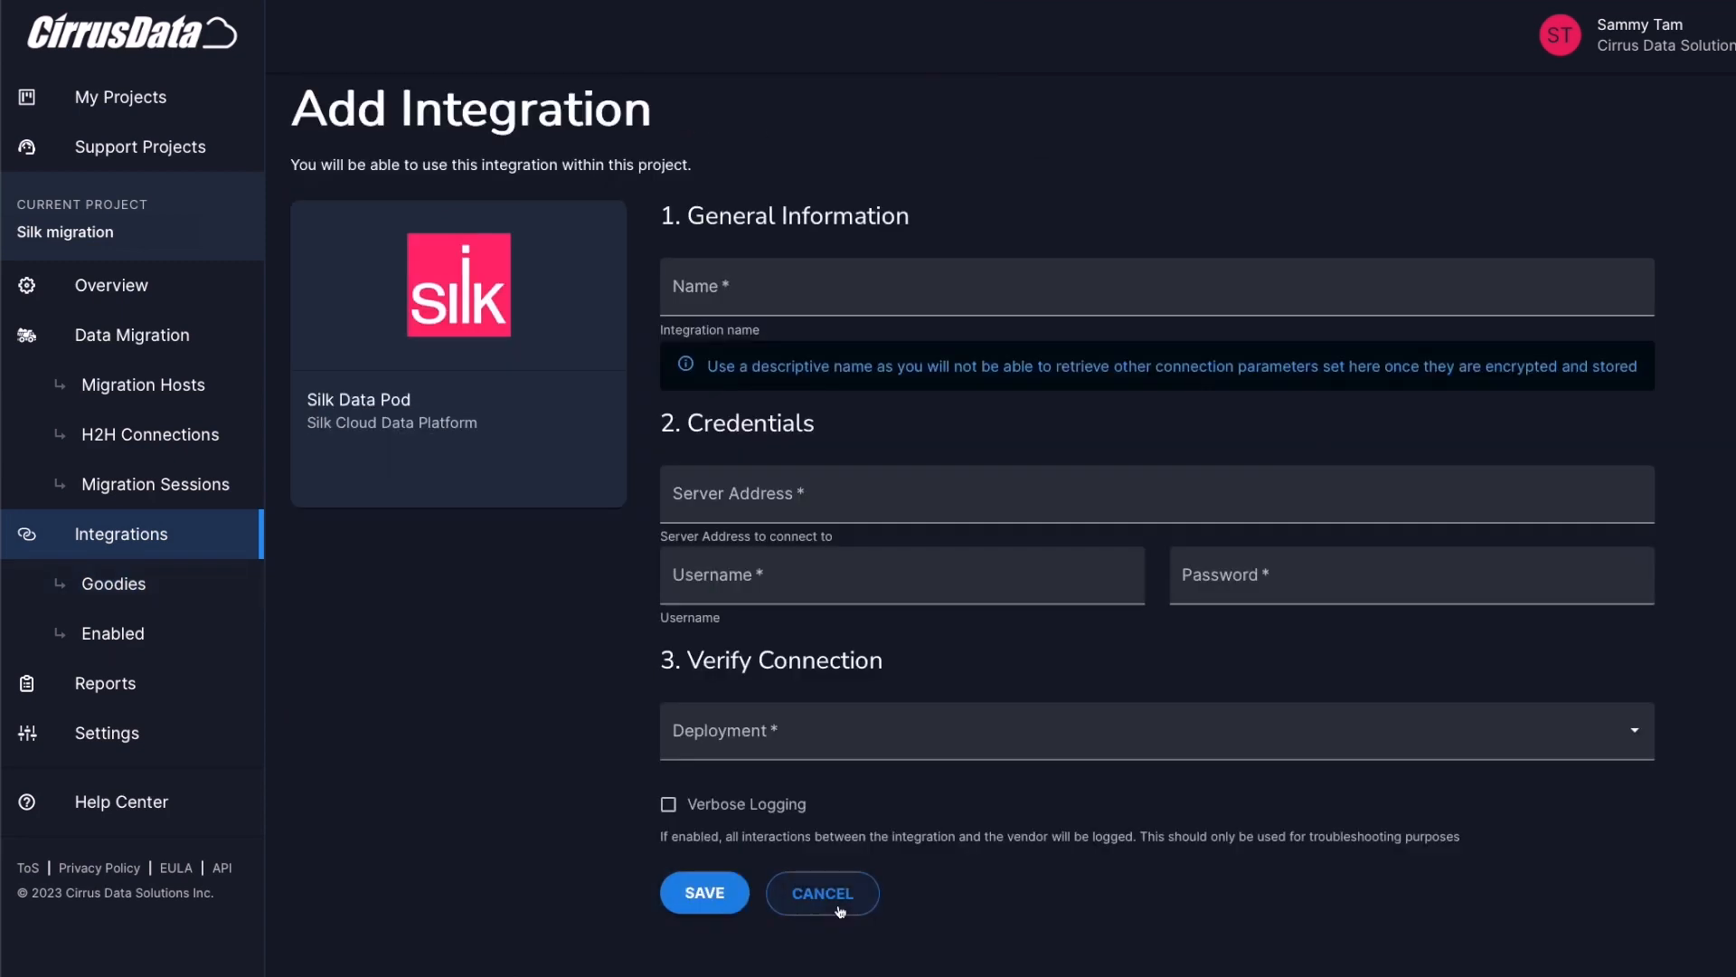
left_click(812, 295)
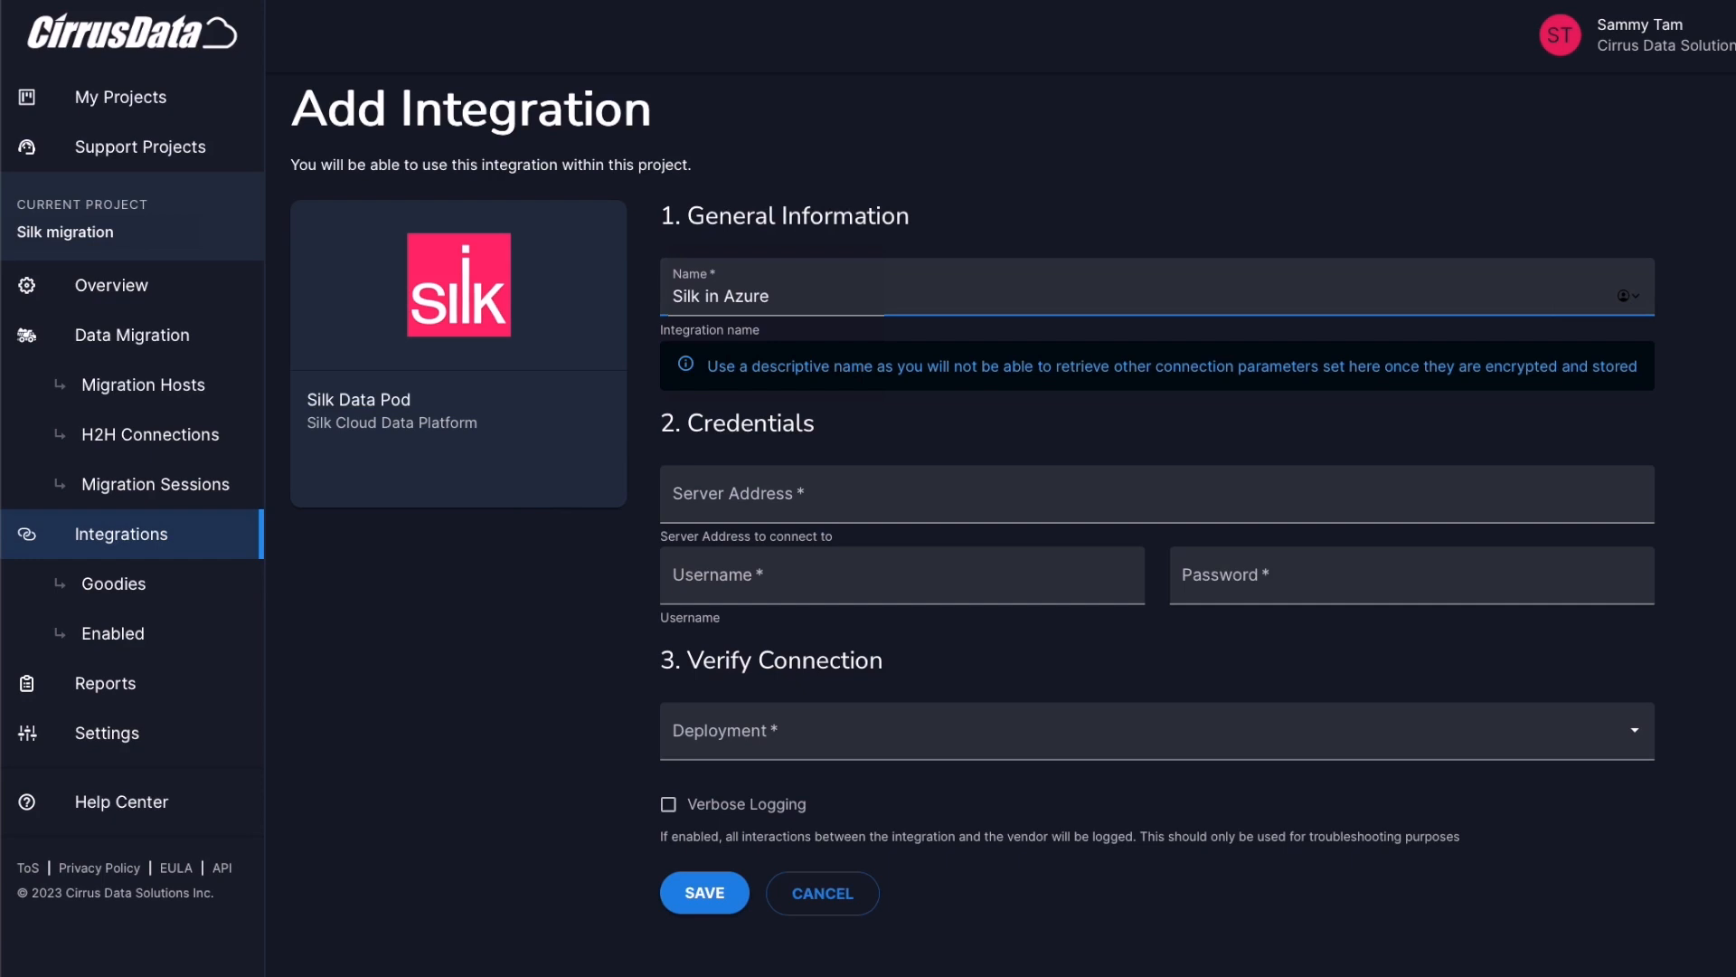
left_click(794, 492)
type("10.1.9.173")
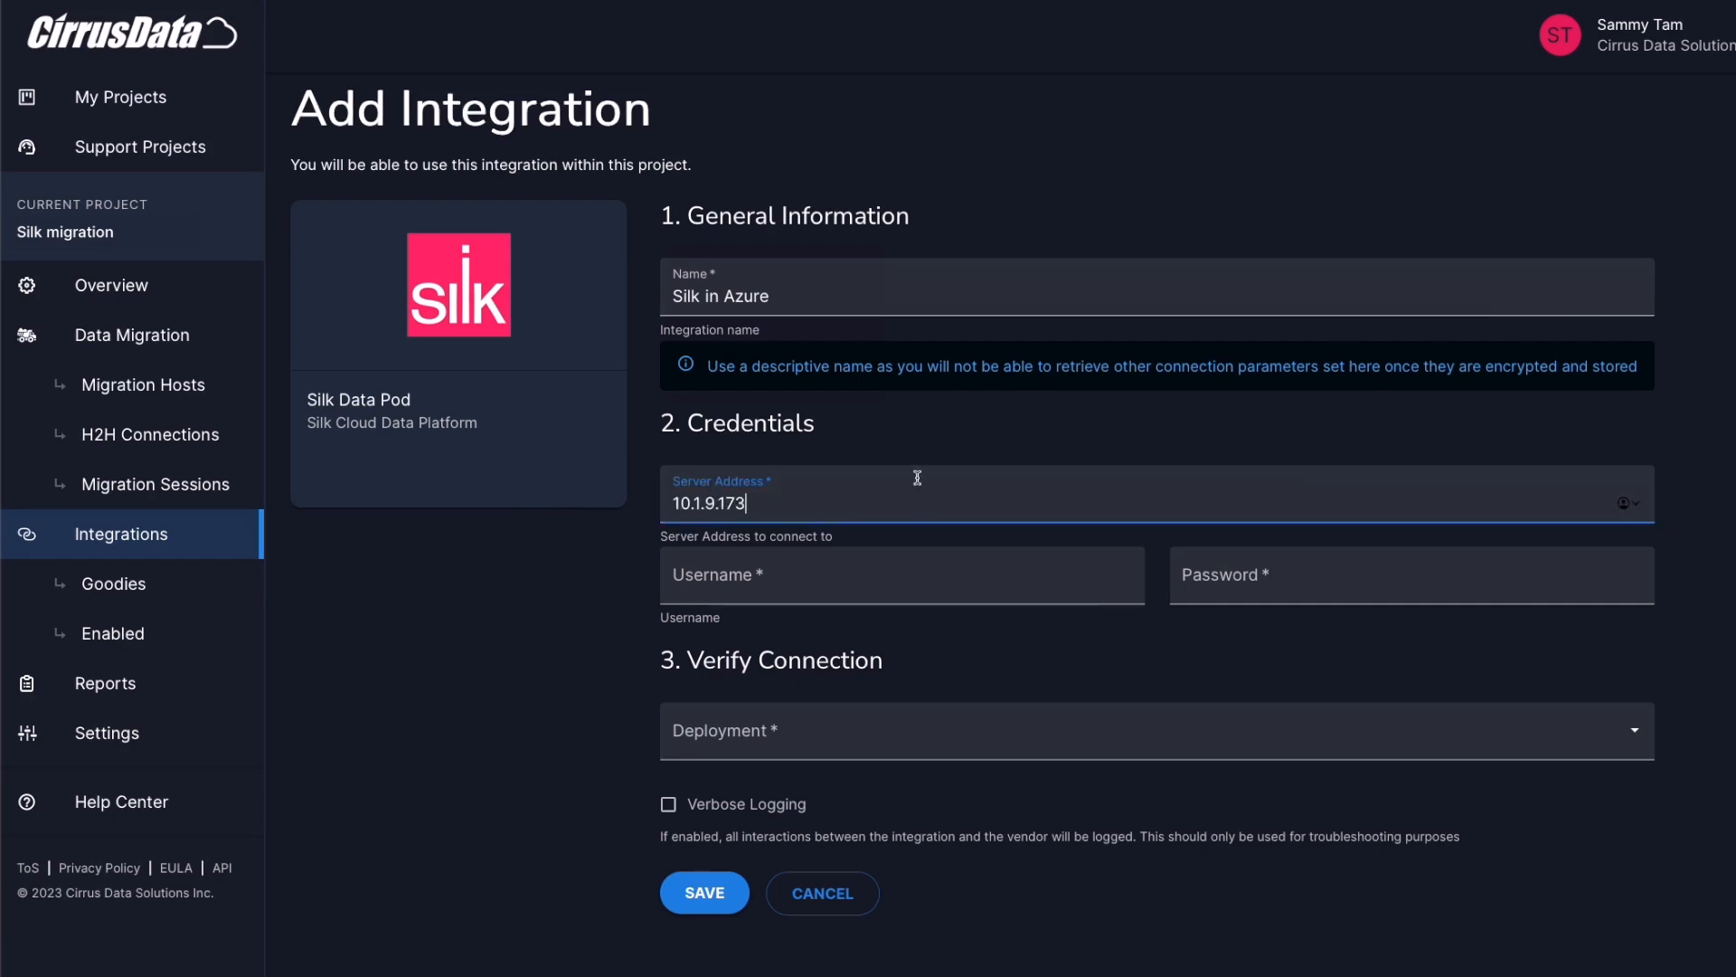
left_click(856, 577)
type("admin")
left_click(1297, 575)
type("*******")
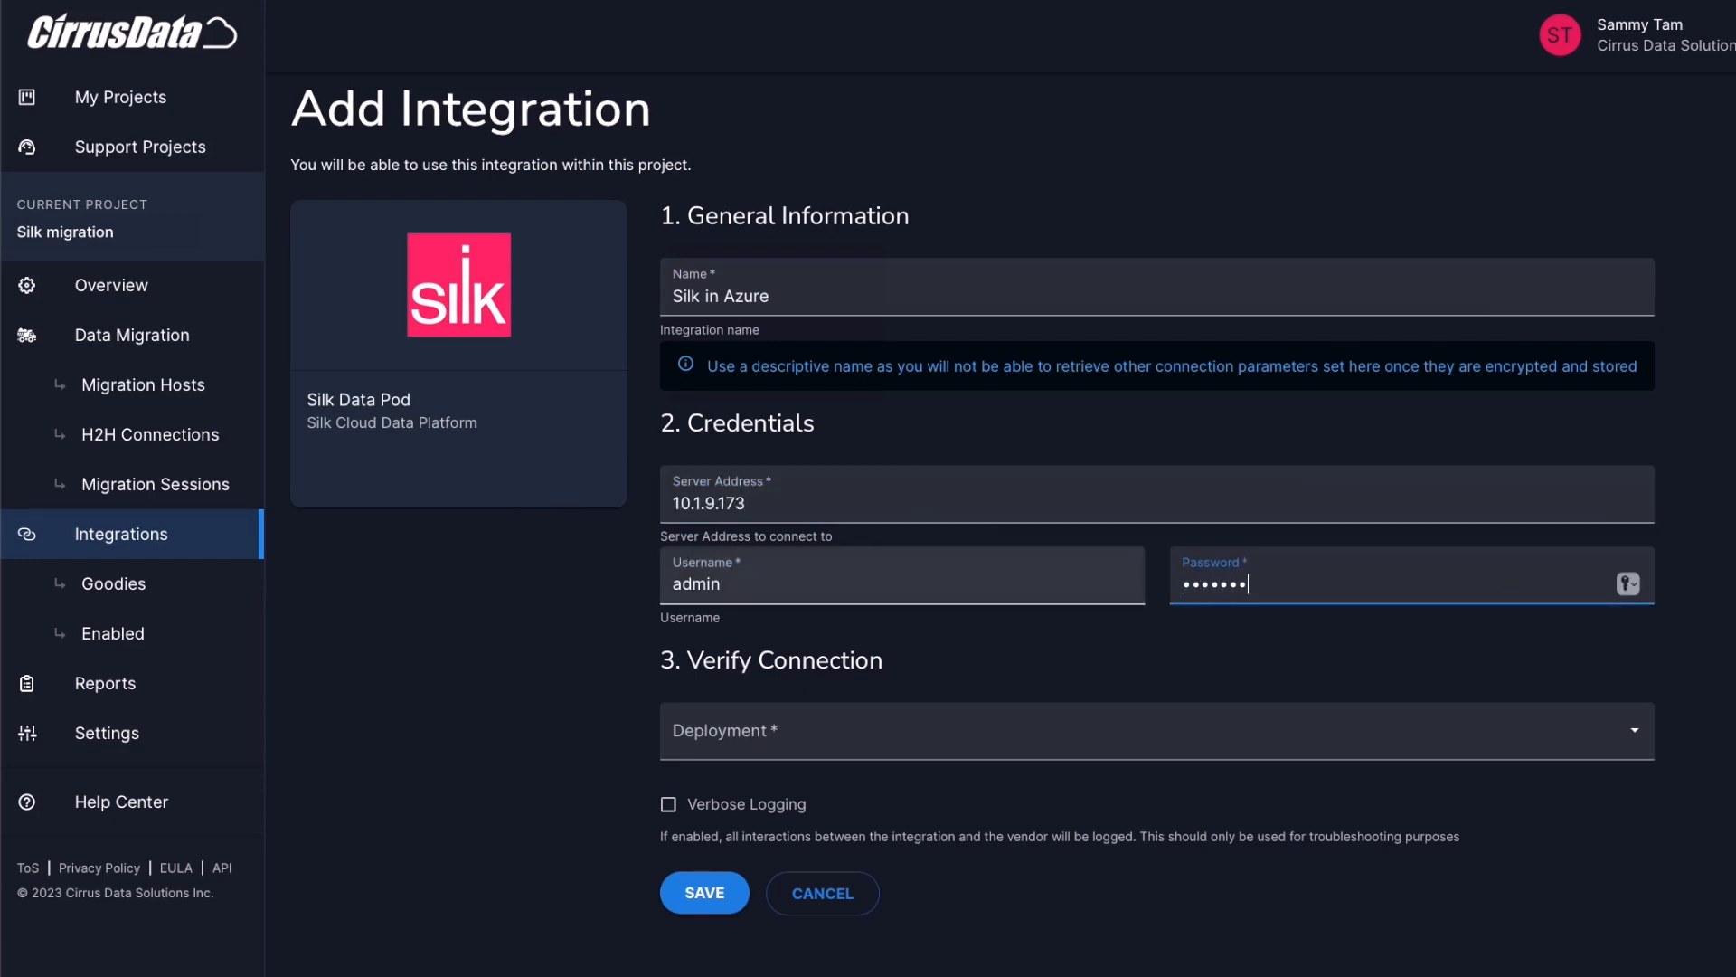
type("******")
Verify the connection through rhel-vm01, save, and check the enabled 'Silk SDP in Azure' integration
left_click(1278, 738)
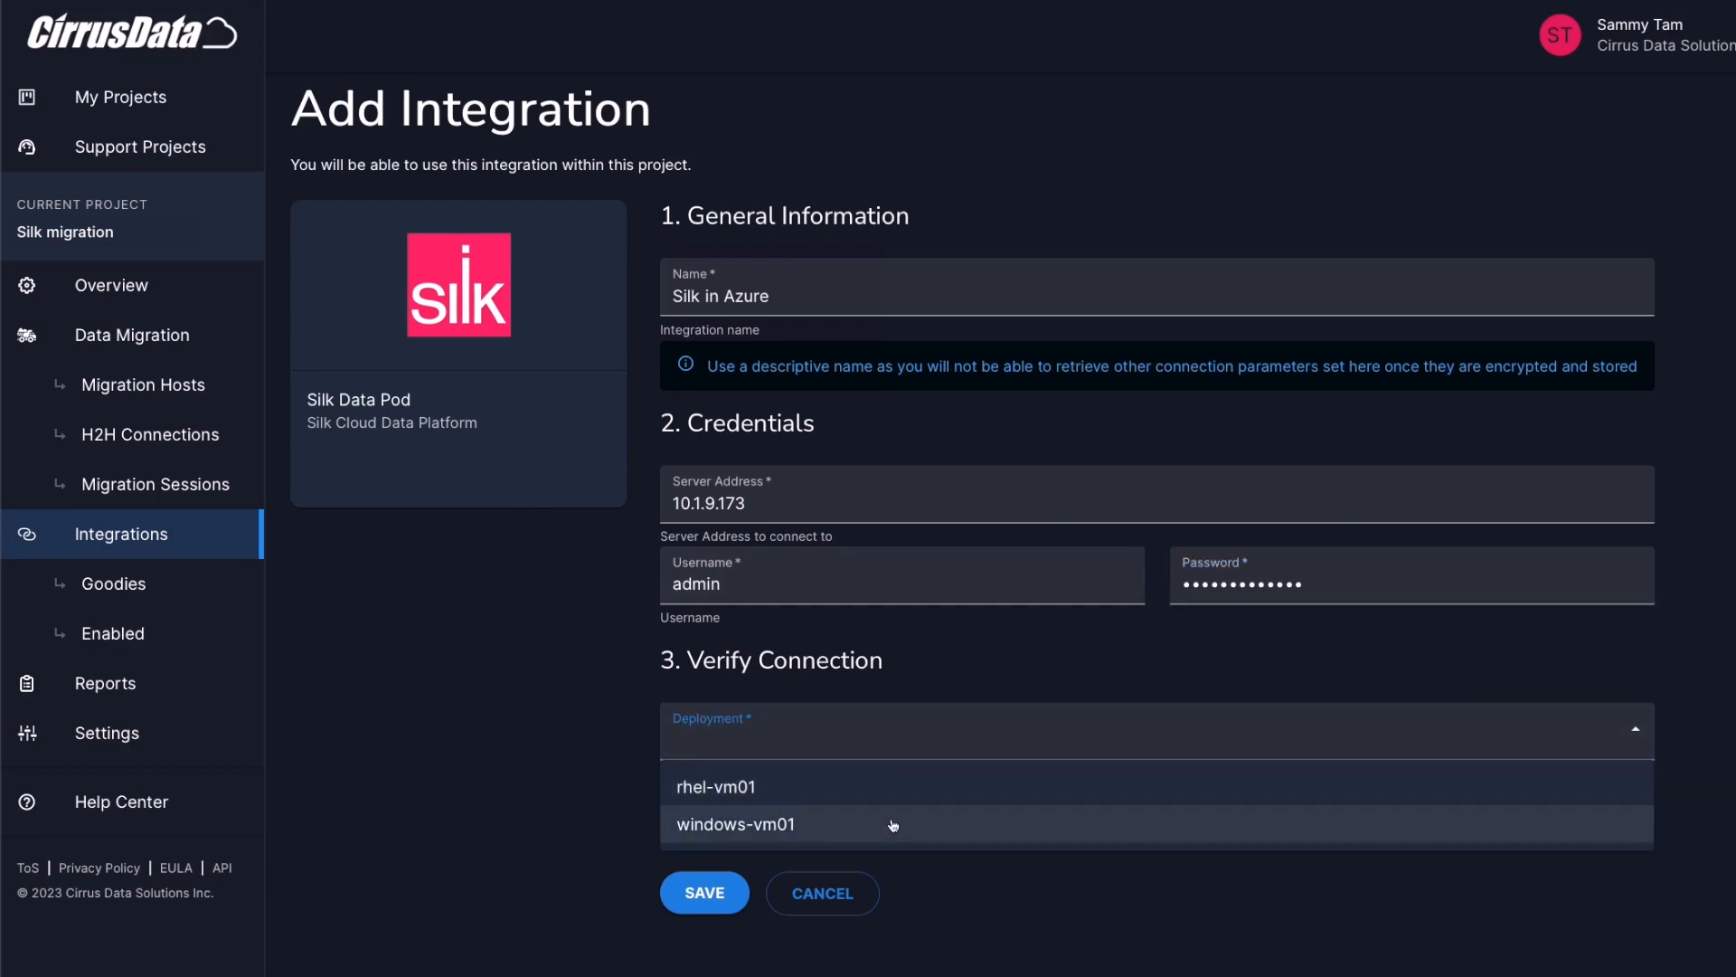
left_click(791, 787)
left_click(713, 893)
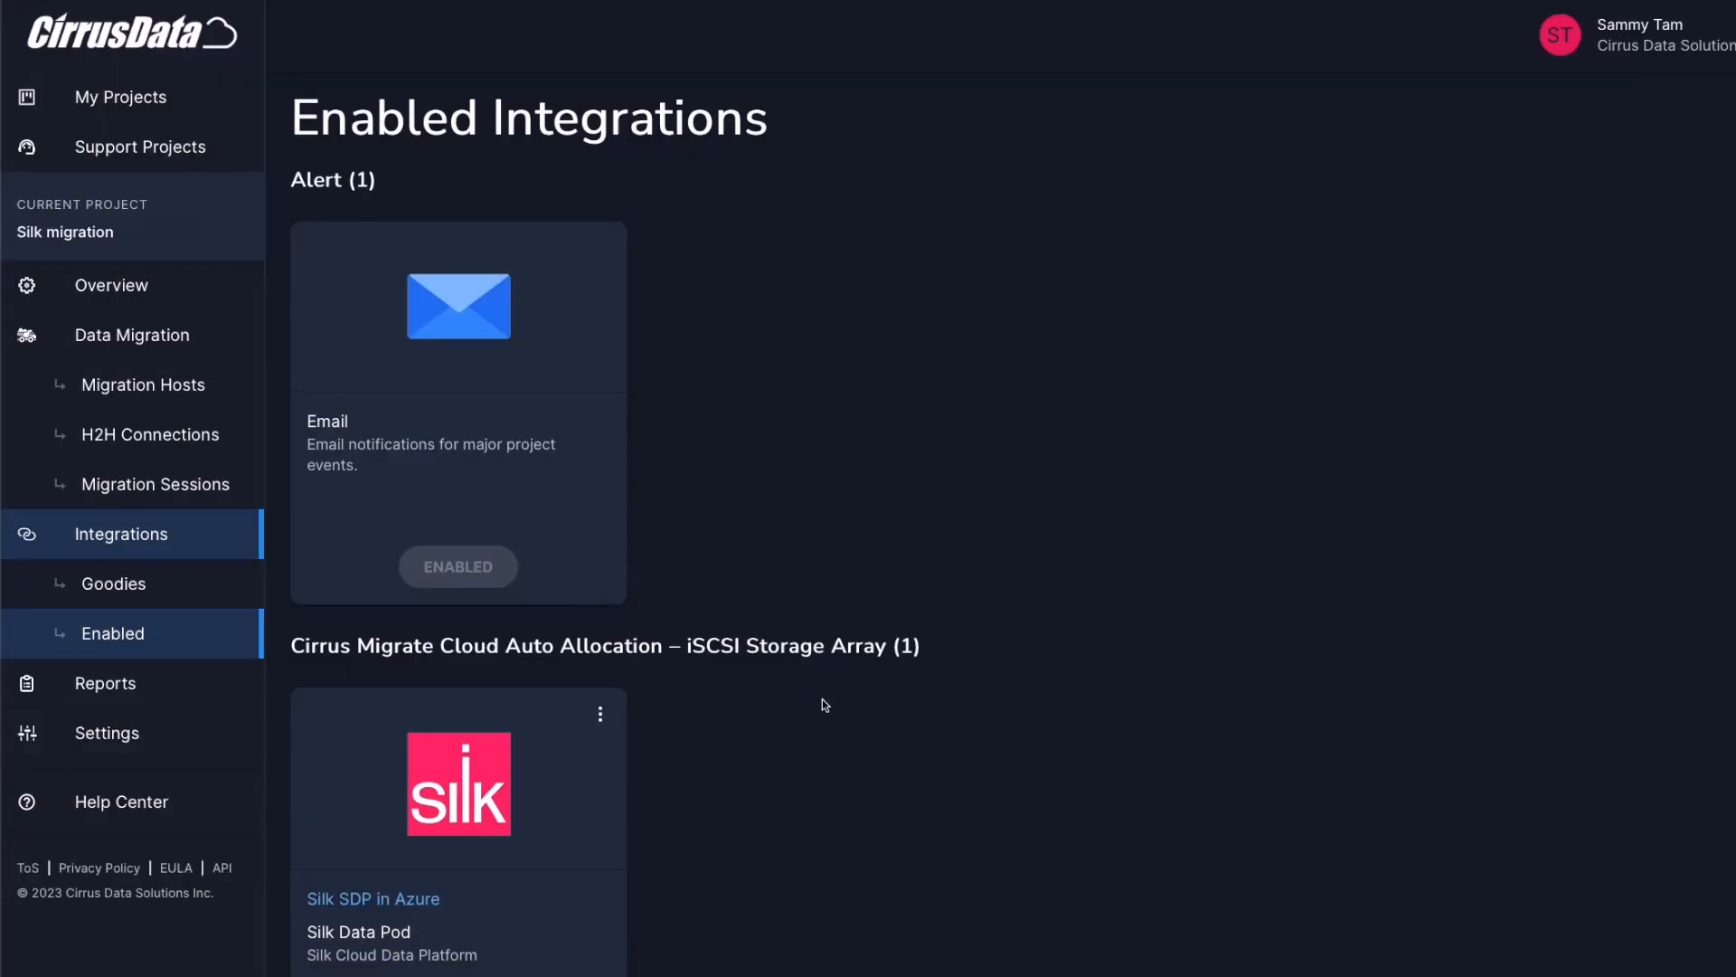
scroll(822, 698, "down", 1)
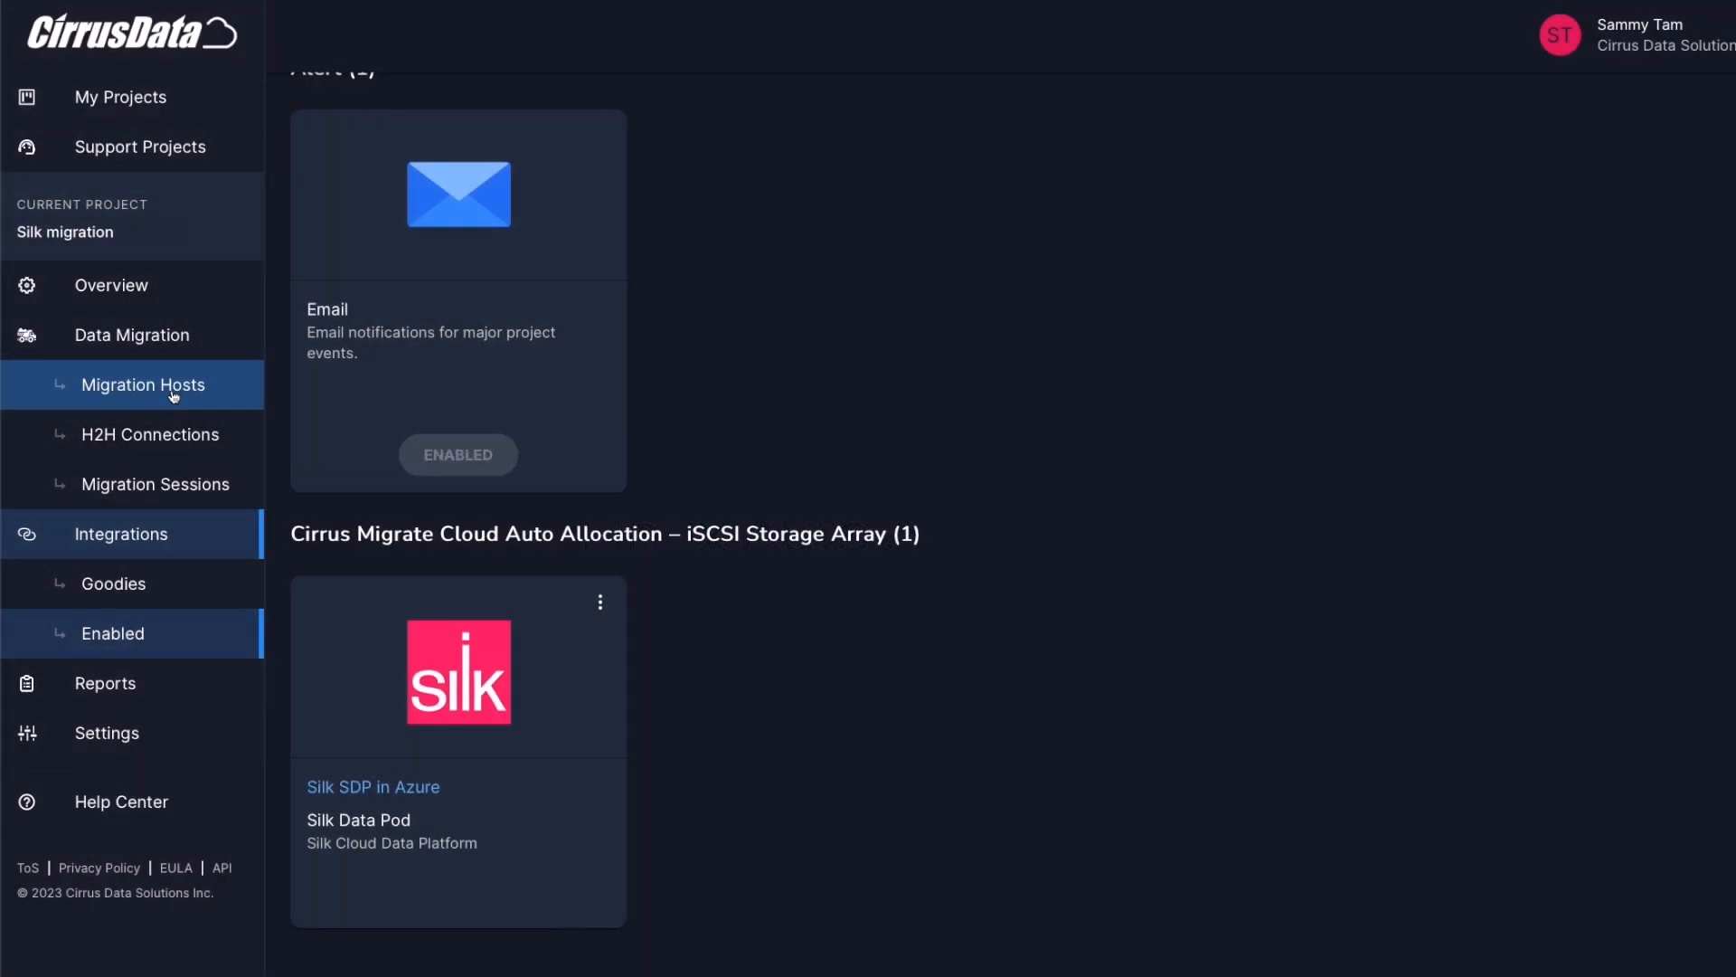
Start a Local Migration session for rhel-vm01 that migrates data volumes only
left_click(174, 395)
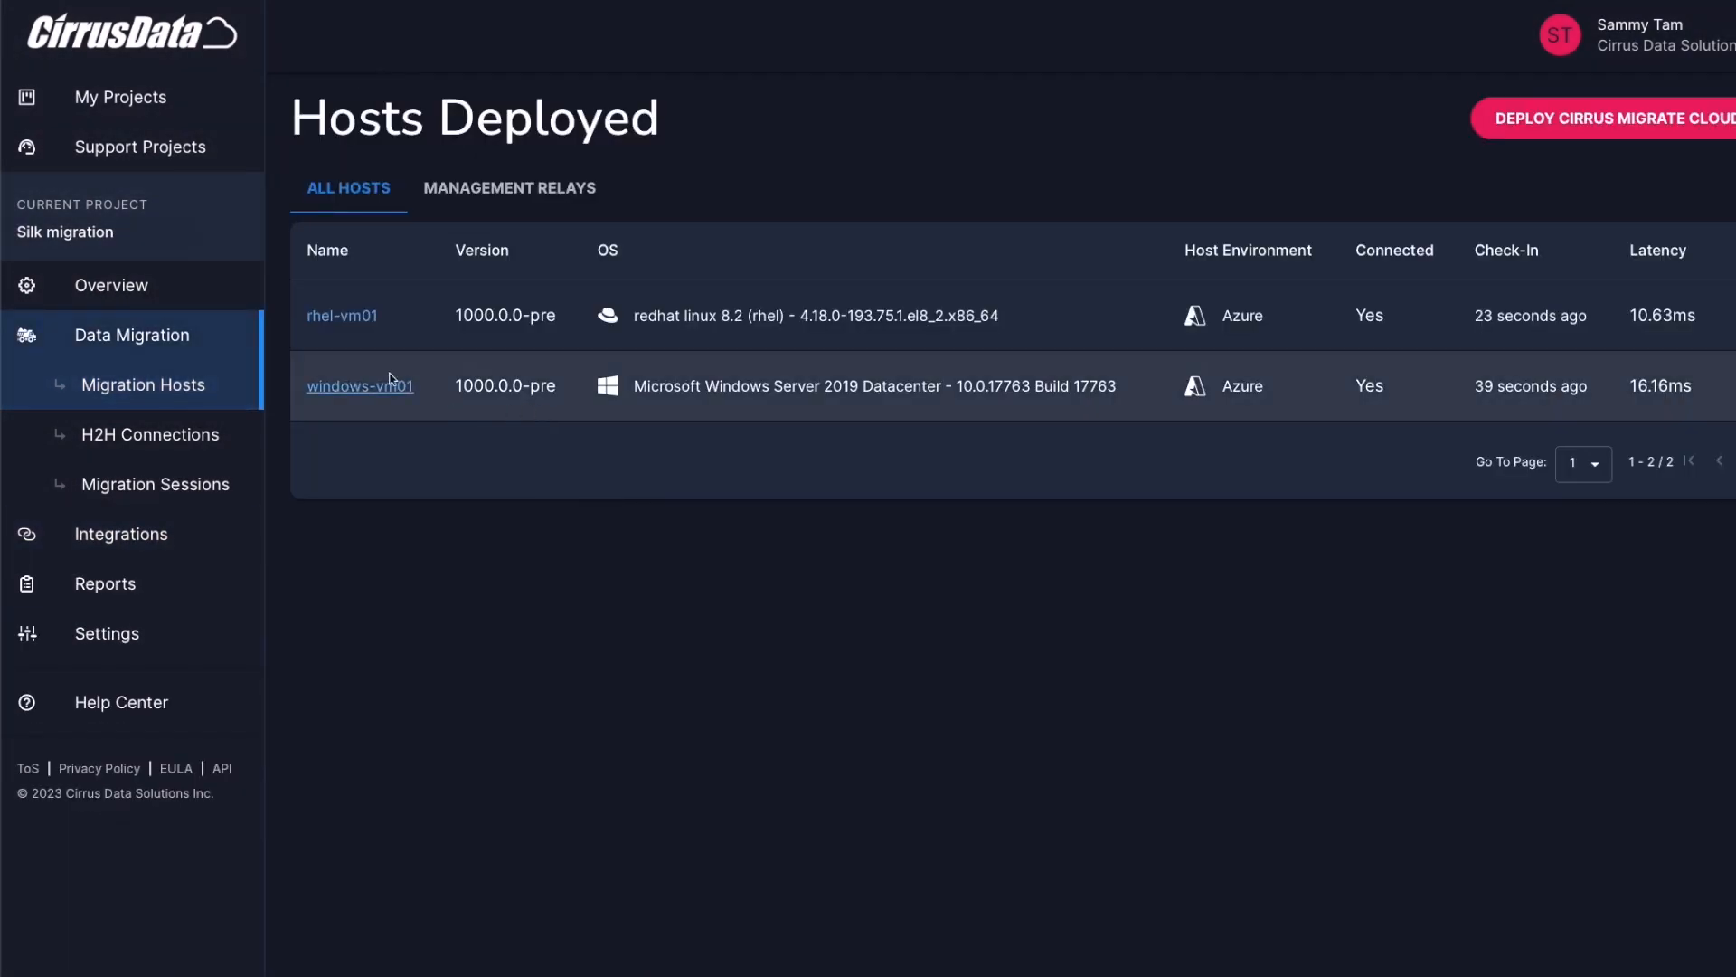
left_click(365, 317)
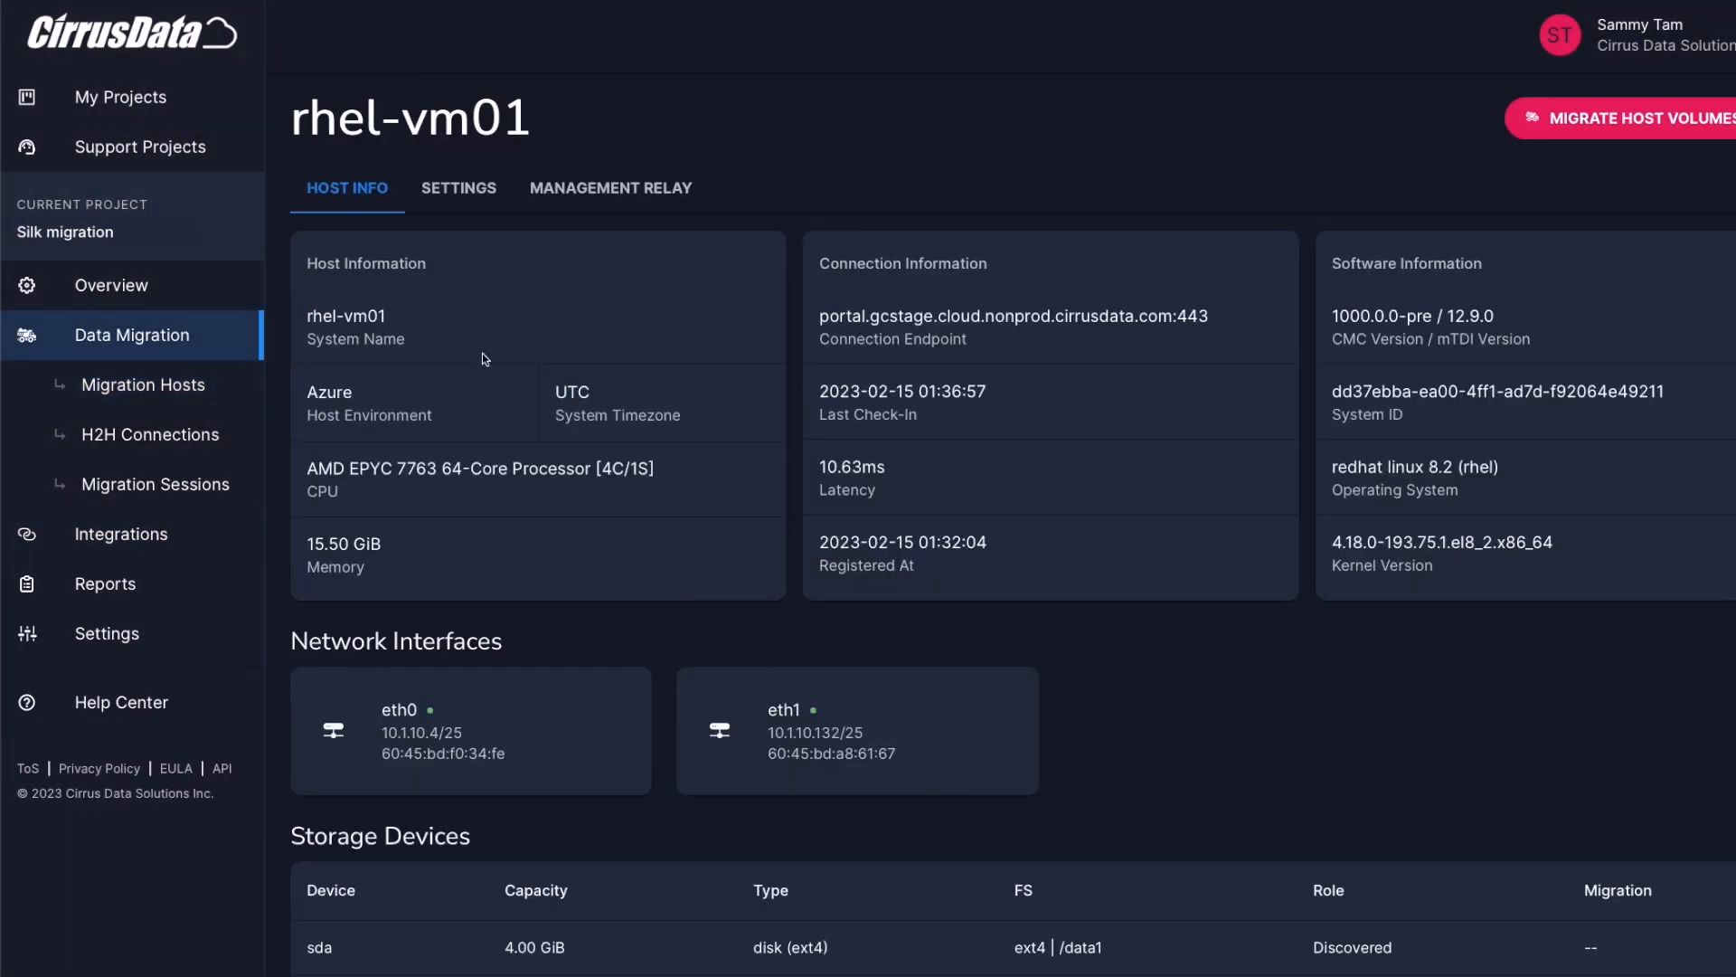
left_click(1524, 126)
scroll(1016, 350, "down", 1)
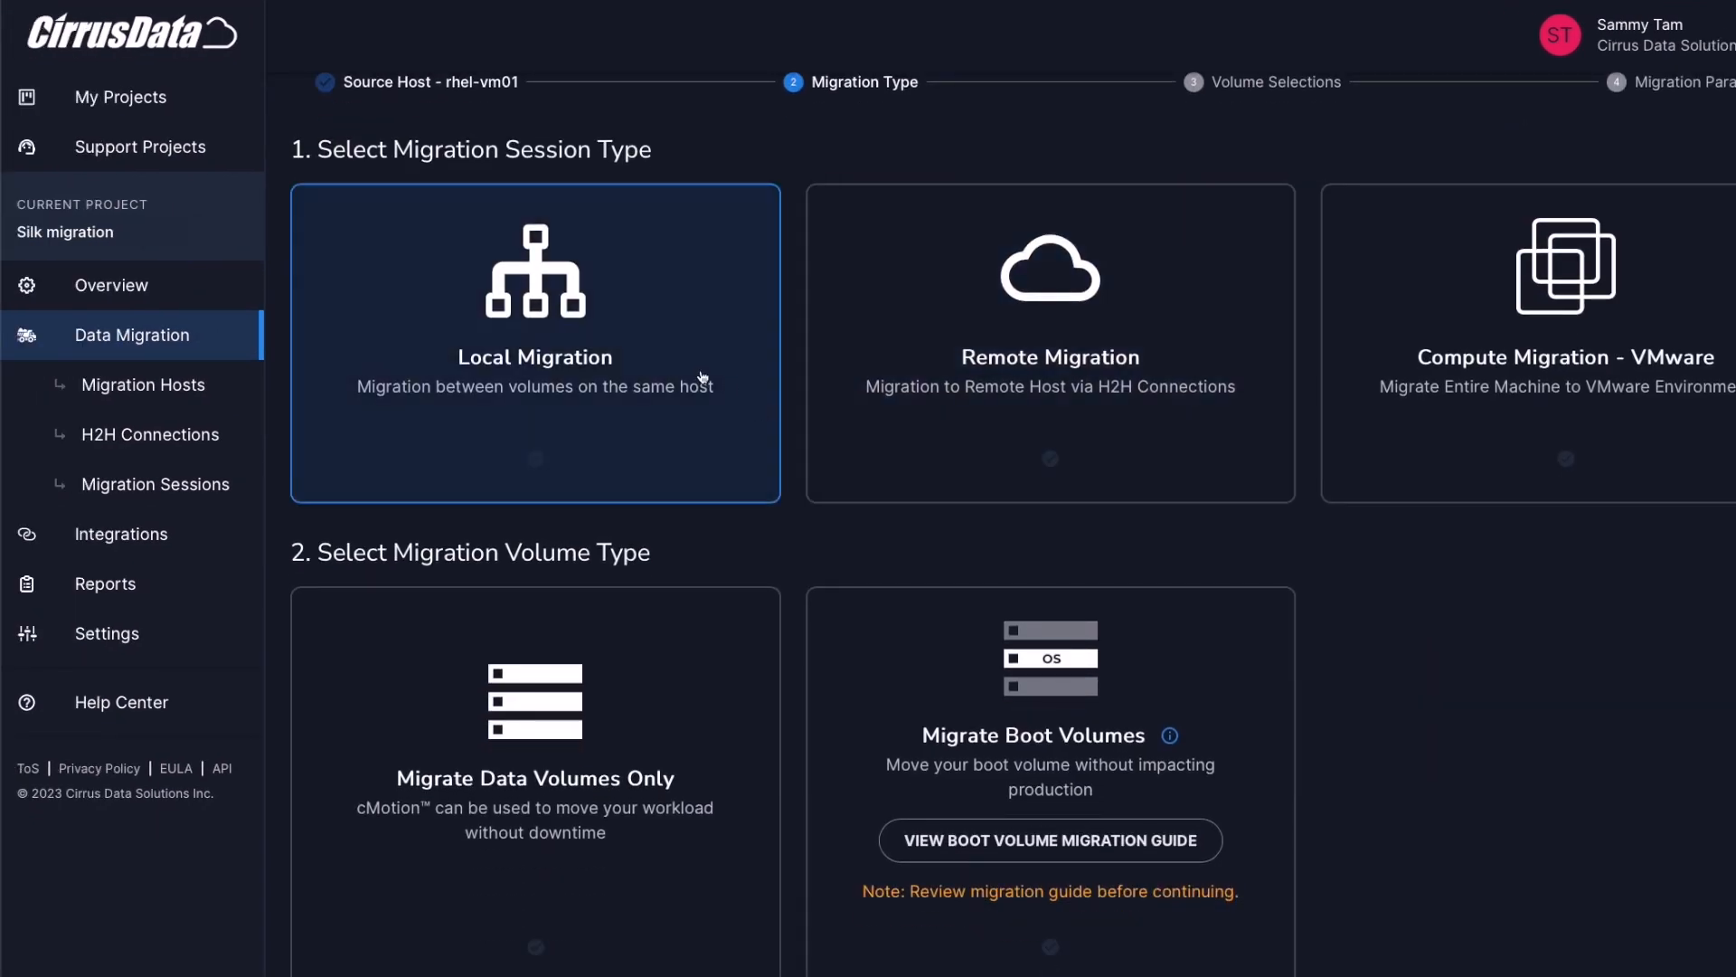
left_click(652, 364)
scroll(650, 396, "down", 1)
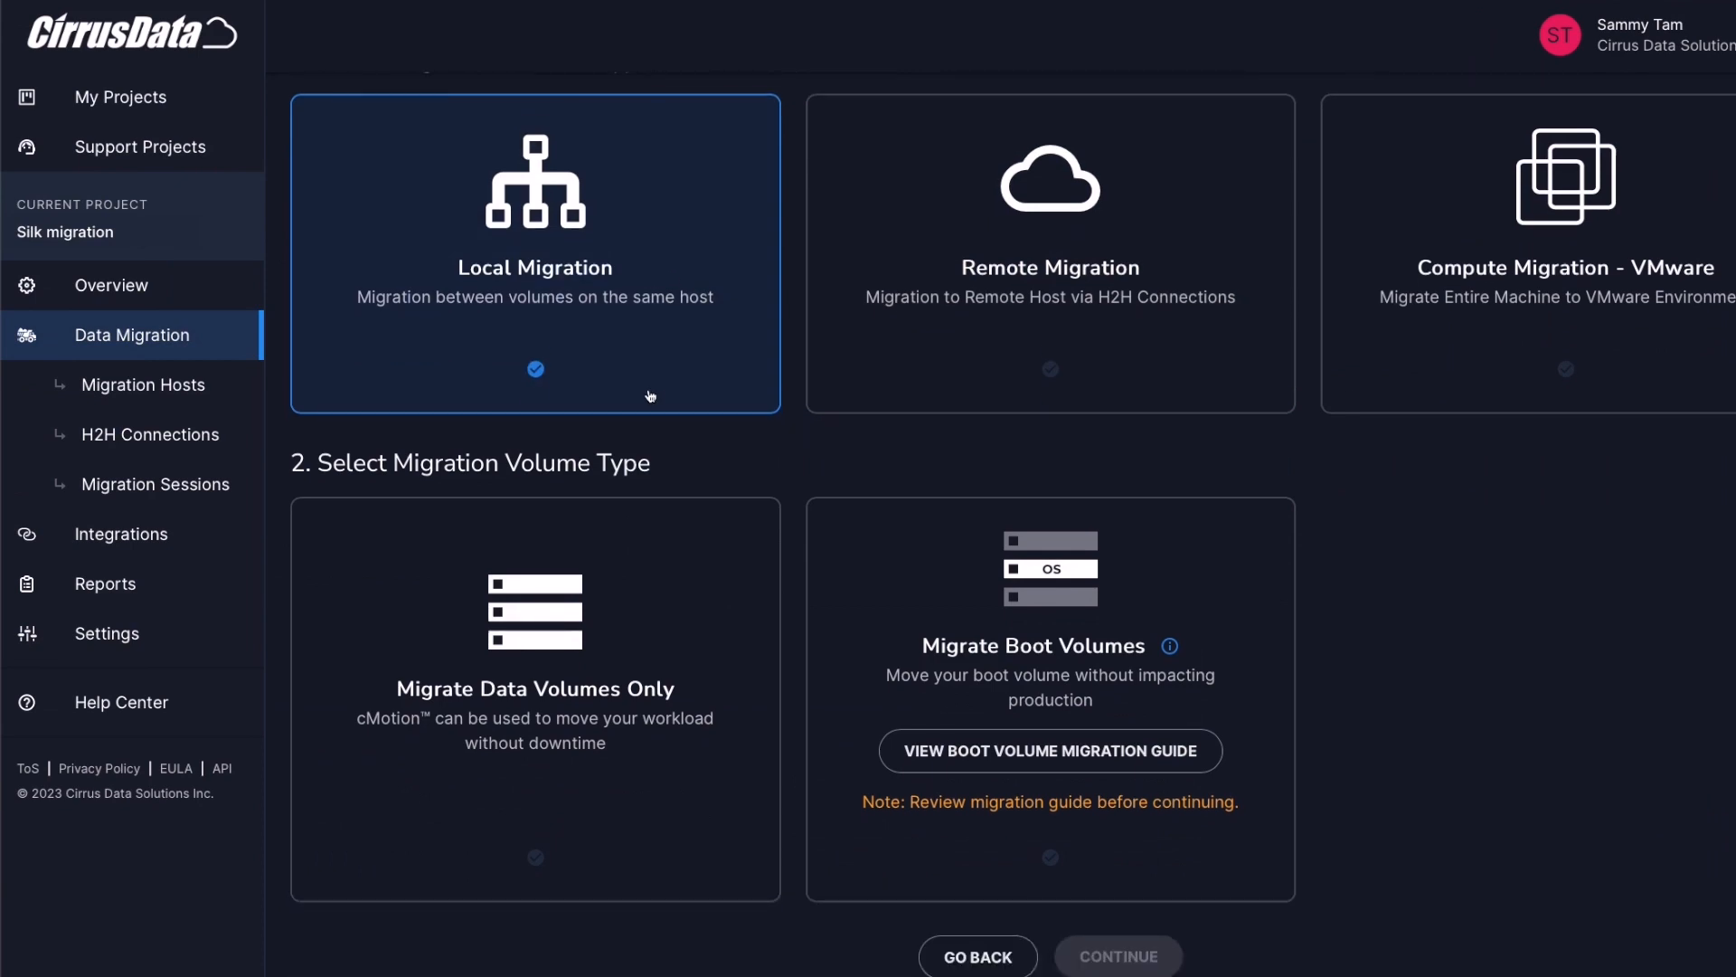
left_click(640, 642)
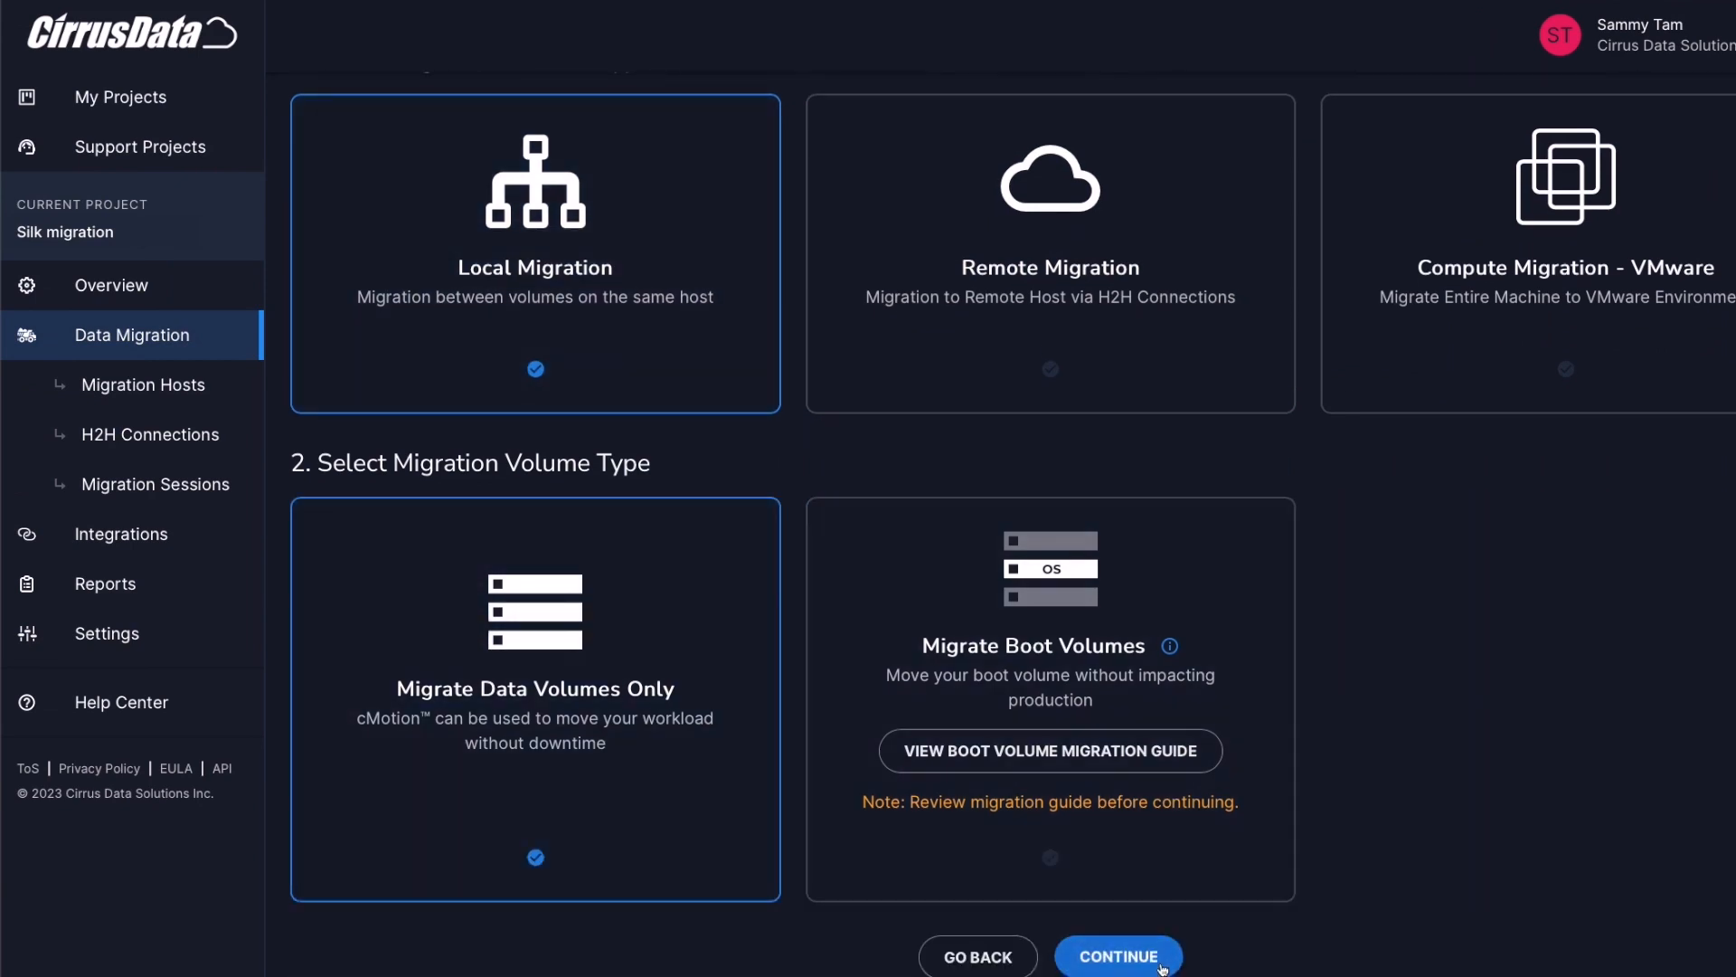
left_click(1163, 965)
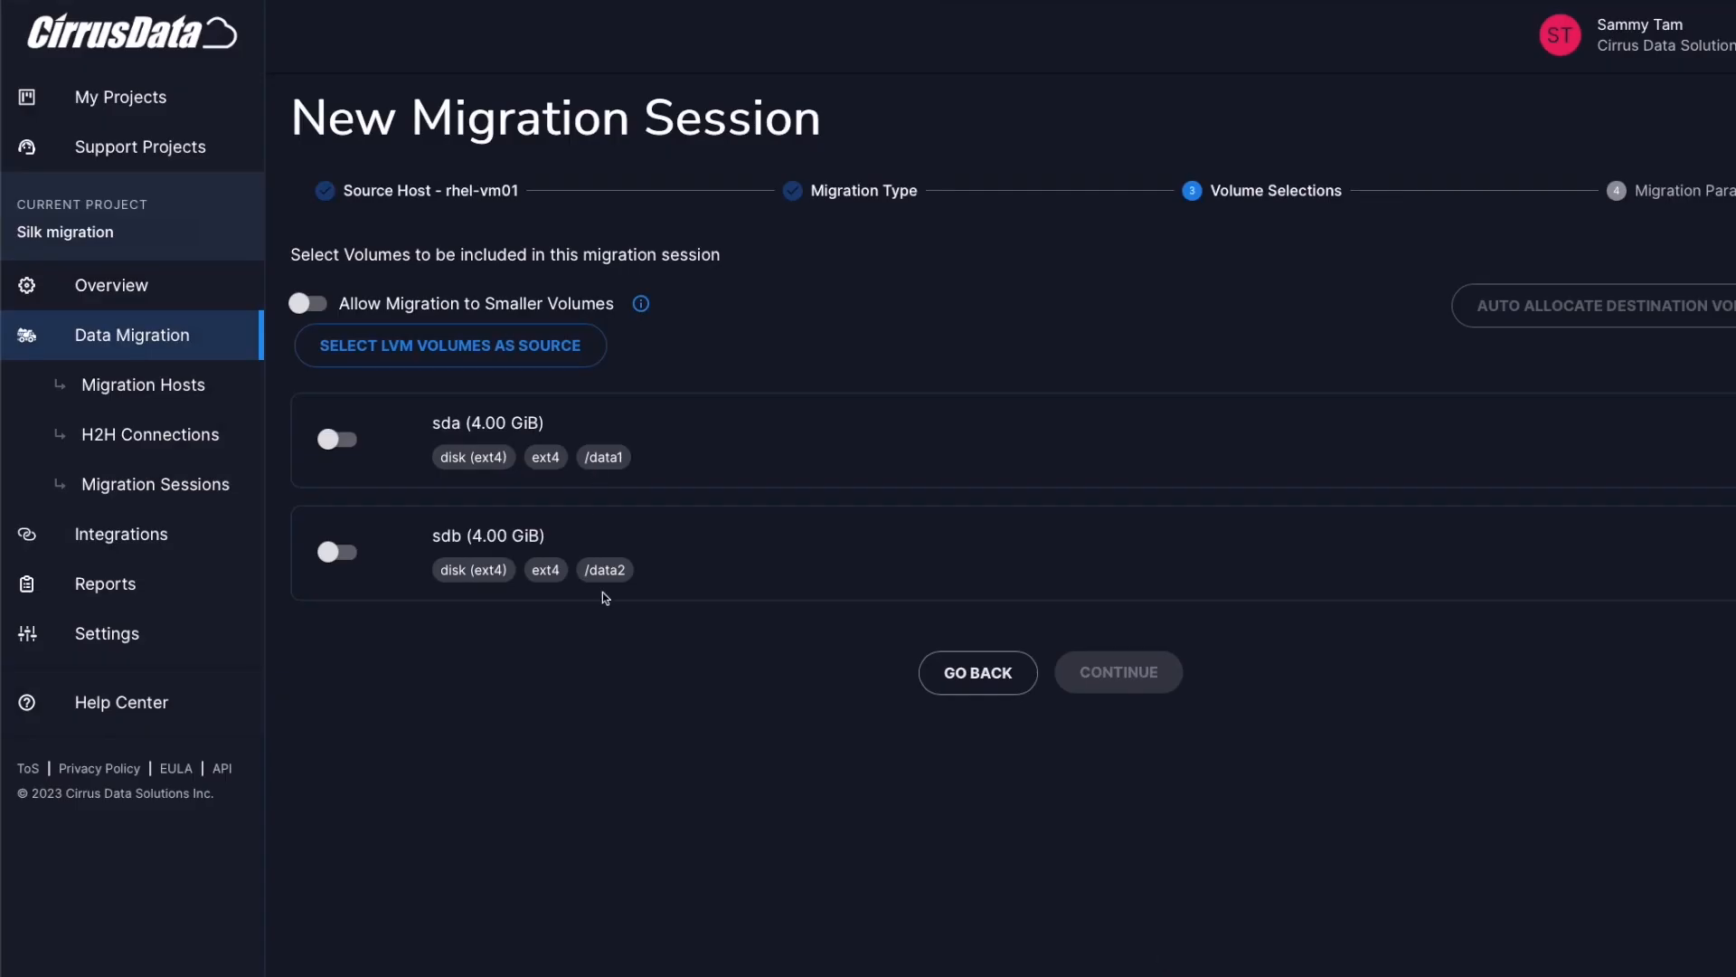
Include sda and sdb in the session and request automatic destination volume allocation
left_click(336, 443)
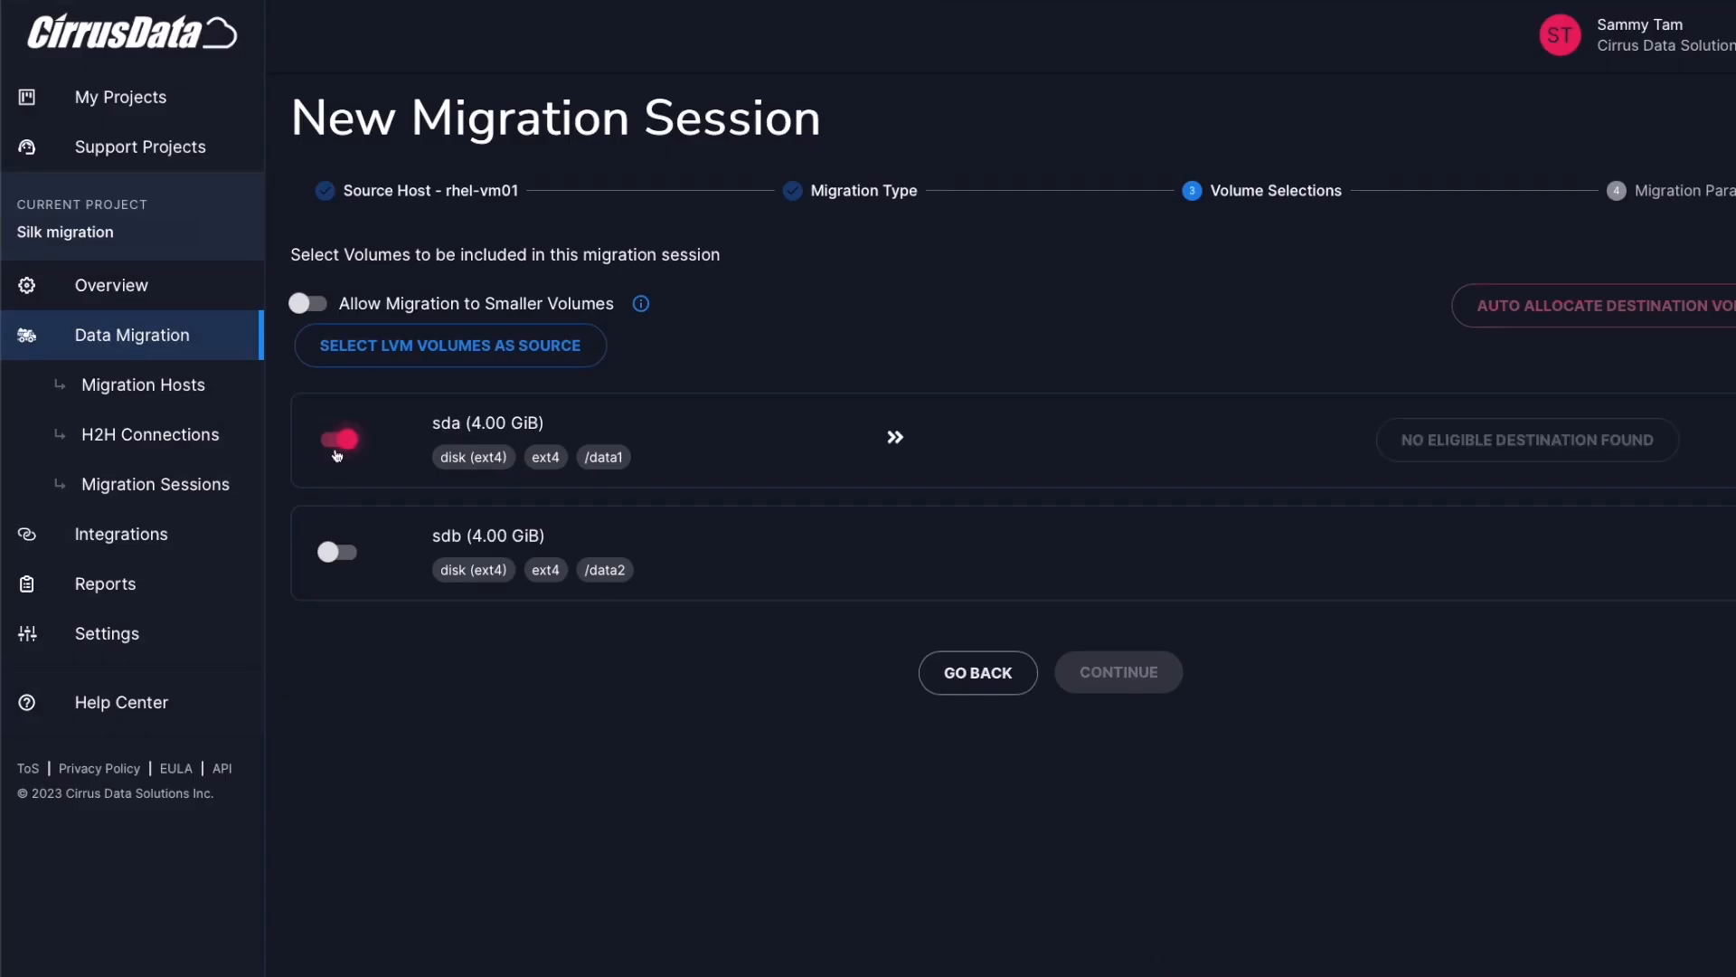
left_click(331, 553)
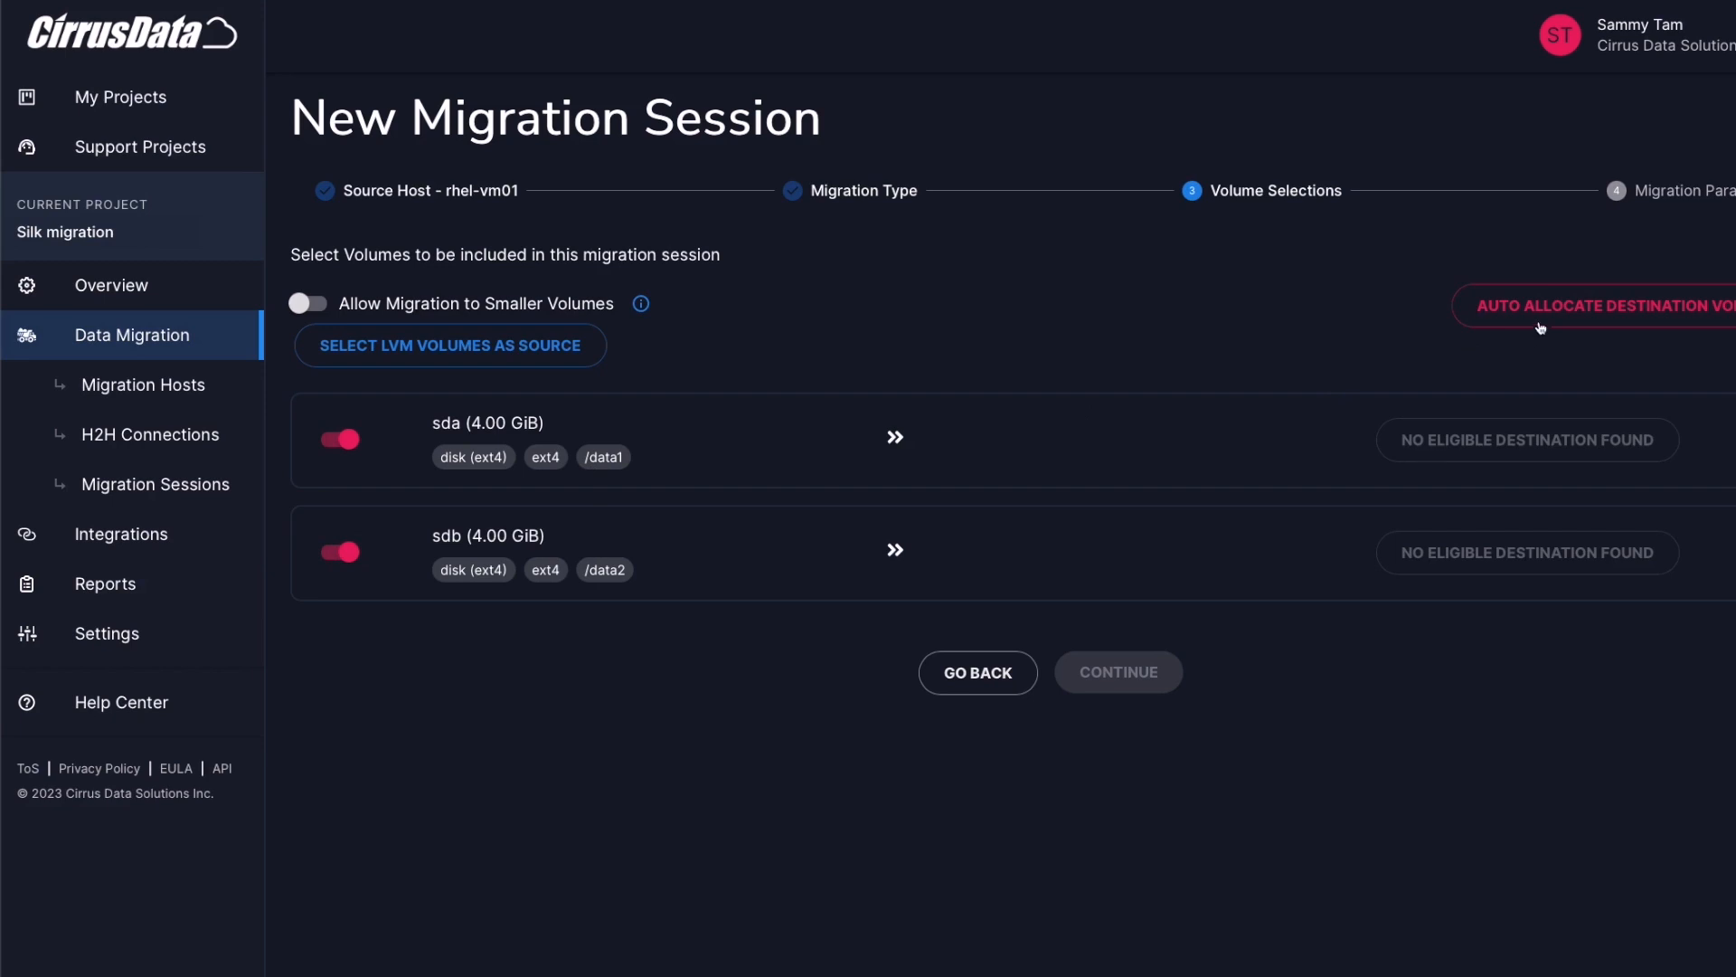
left_click(1447, 323)
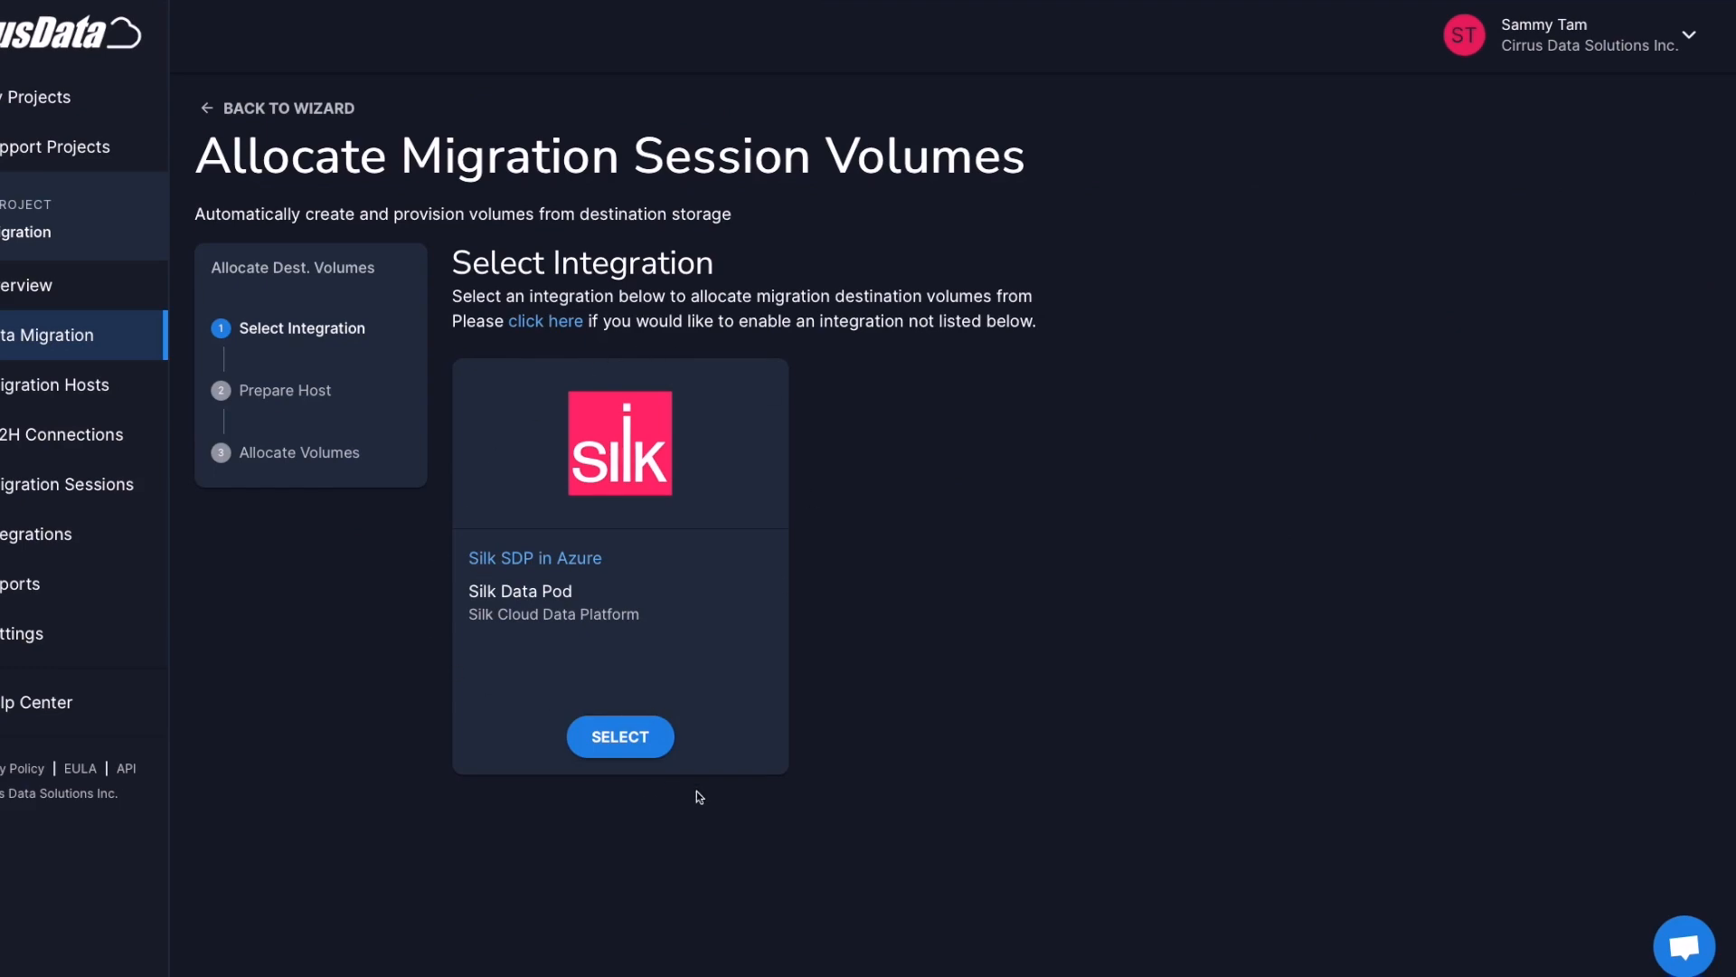
Pick the Silk SDP in Azure integration and let Cirrus install multipath and iSCSI packages on rhel-vm01
left_click(620, 737)
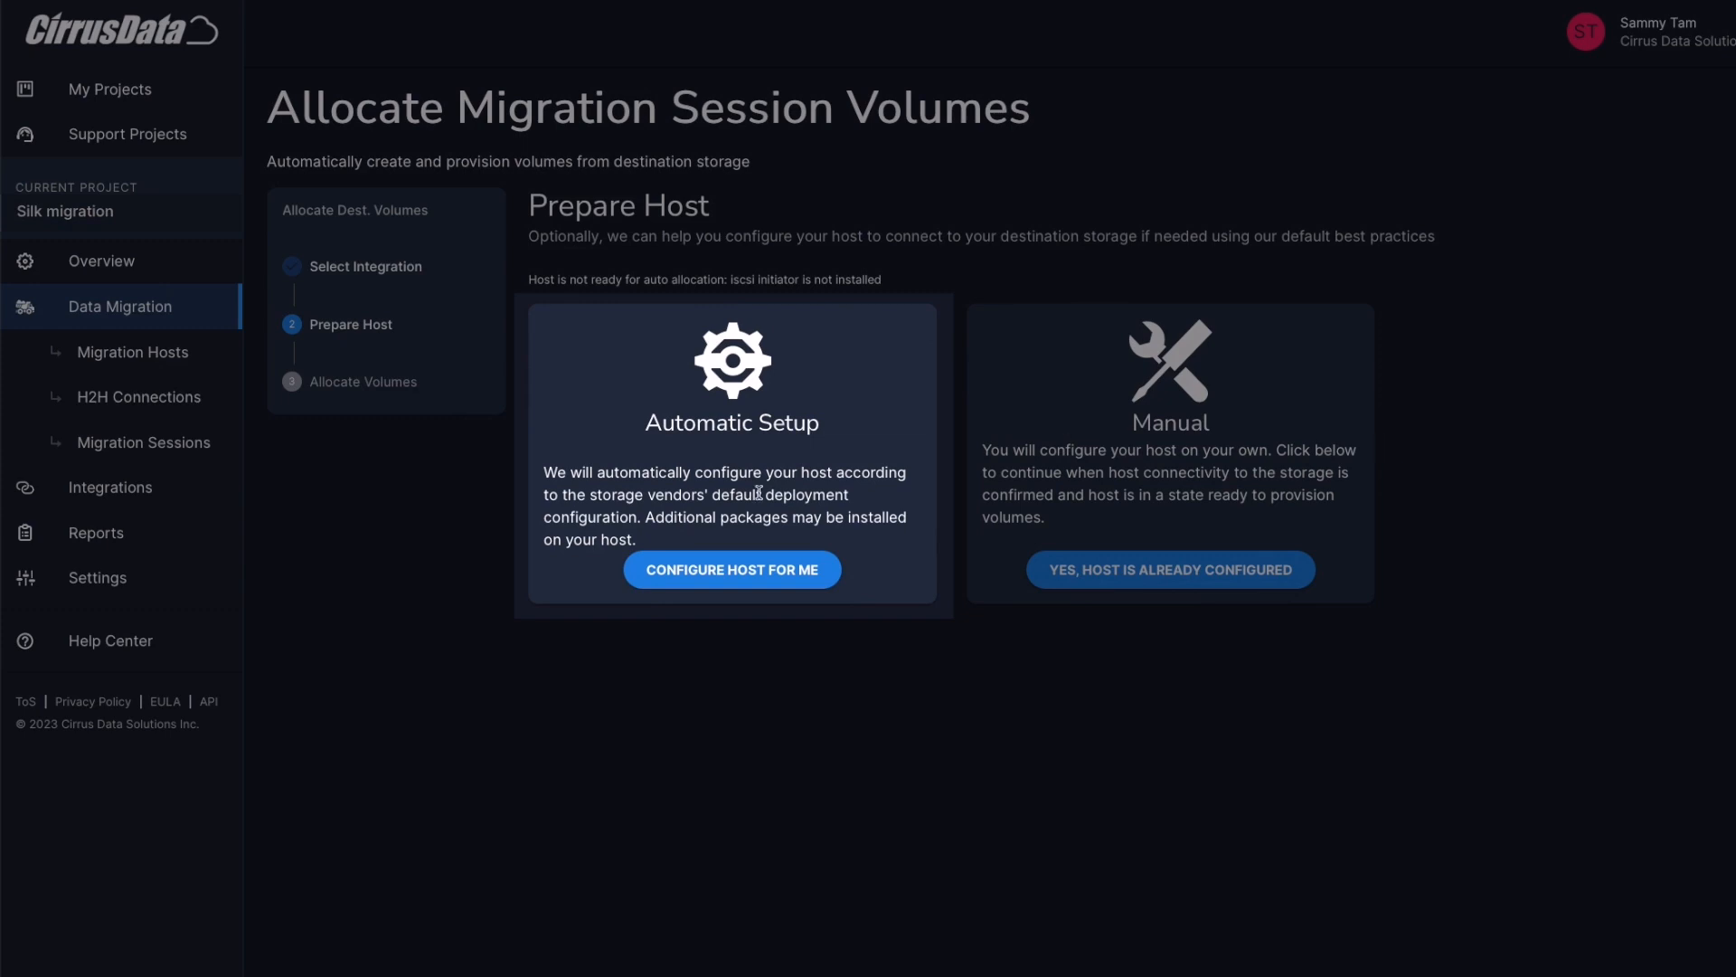
left_click(761, 582)
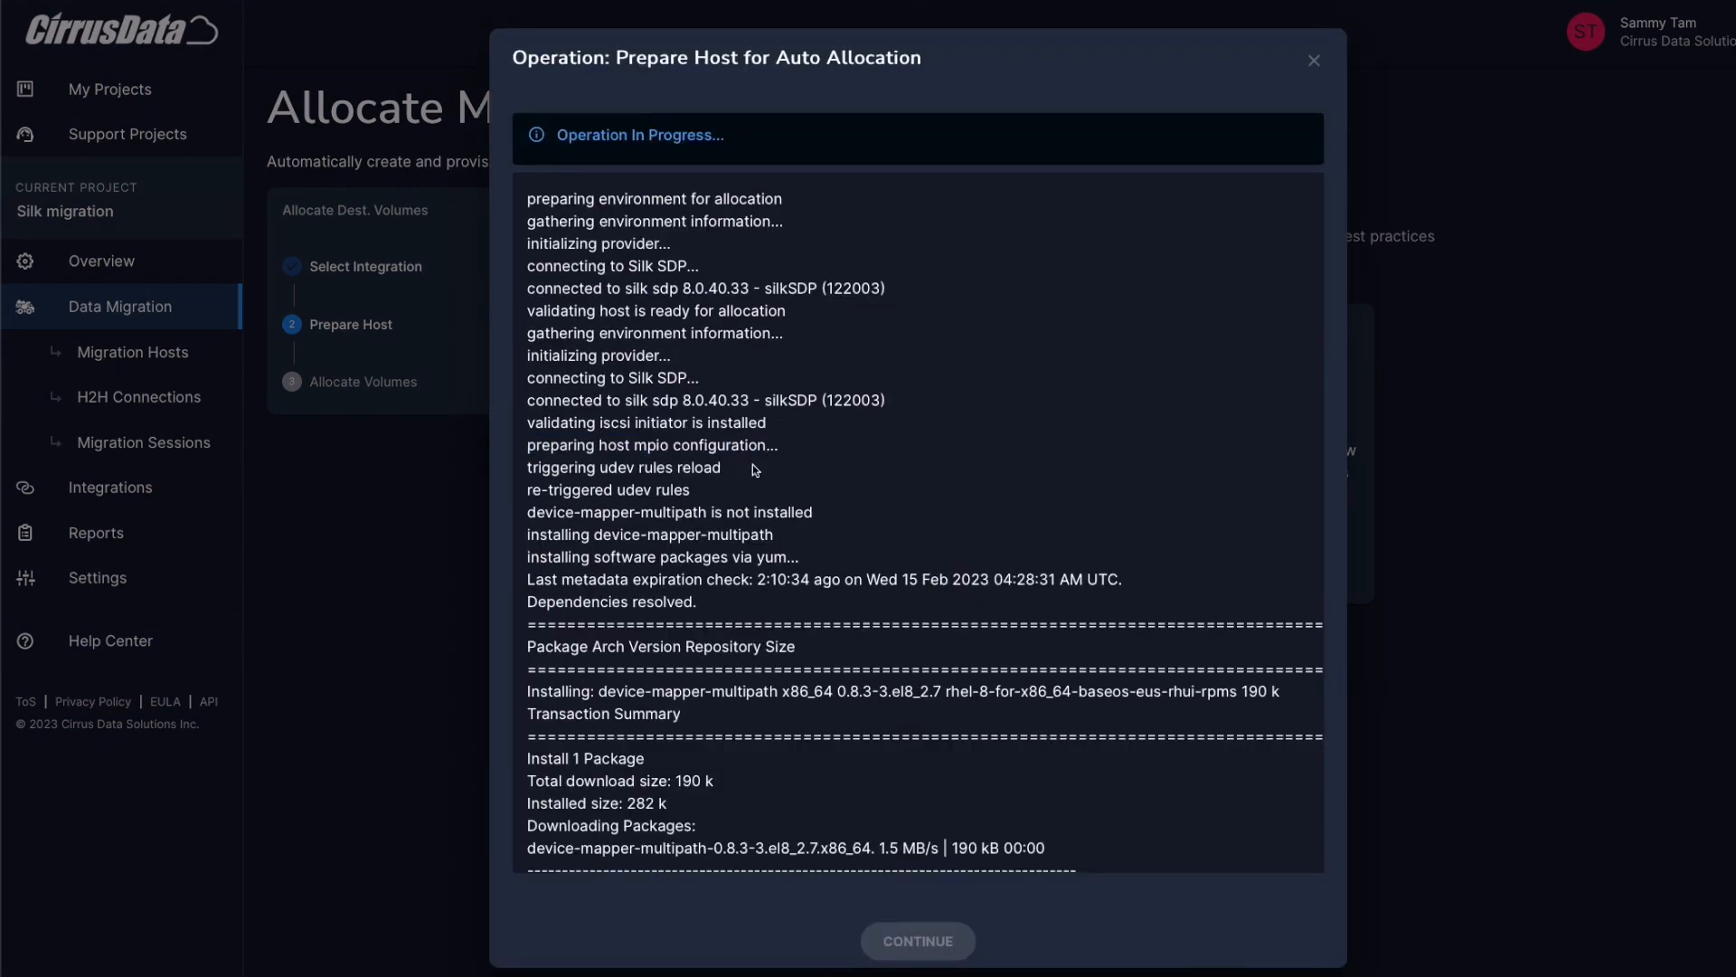
left_click_drag(528, 779, 710, 779)
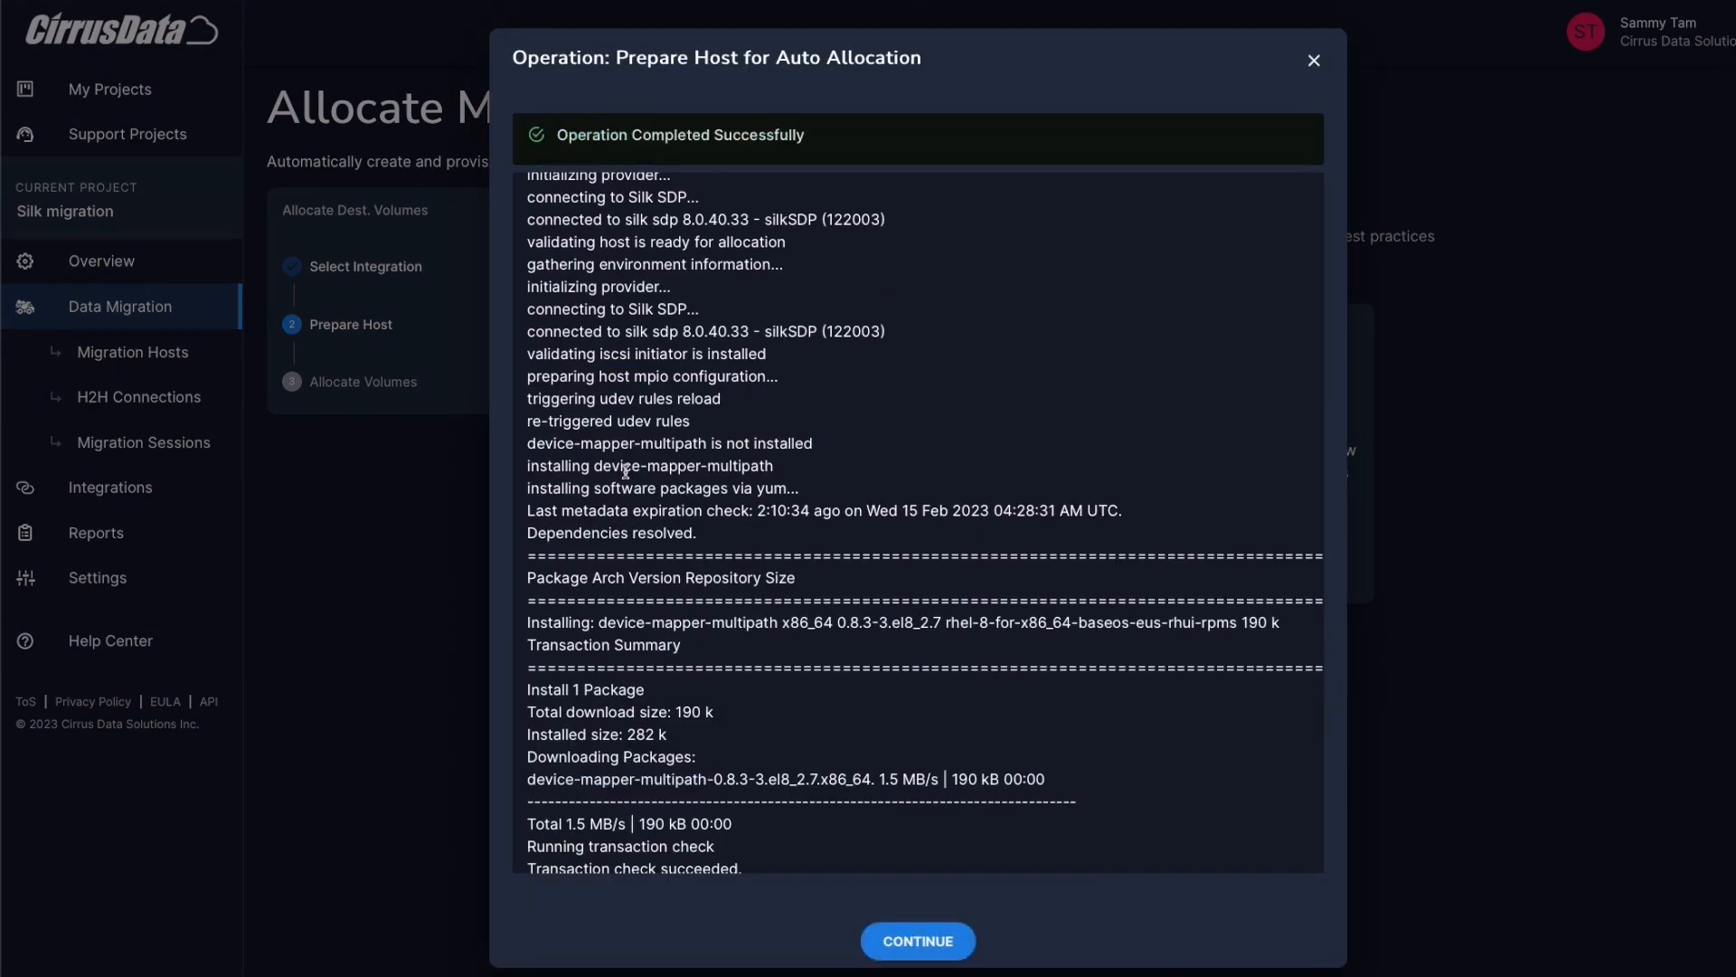
scroll(615, 506, "down", 4)
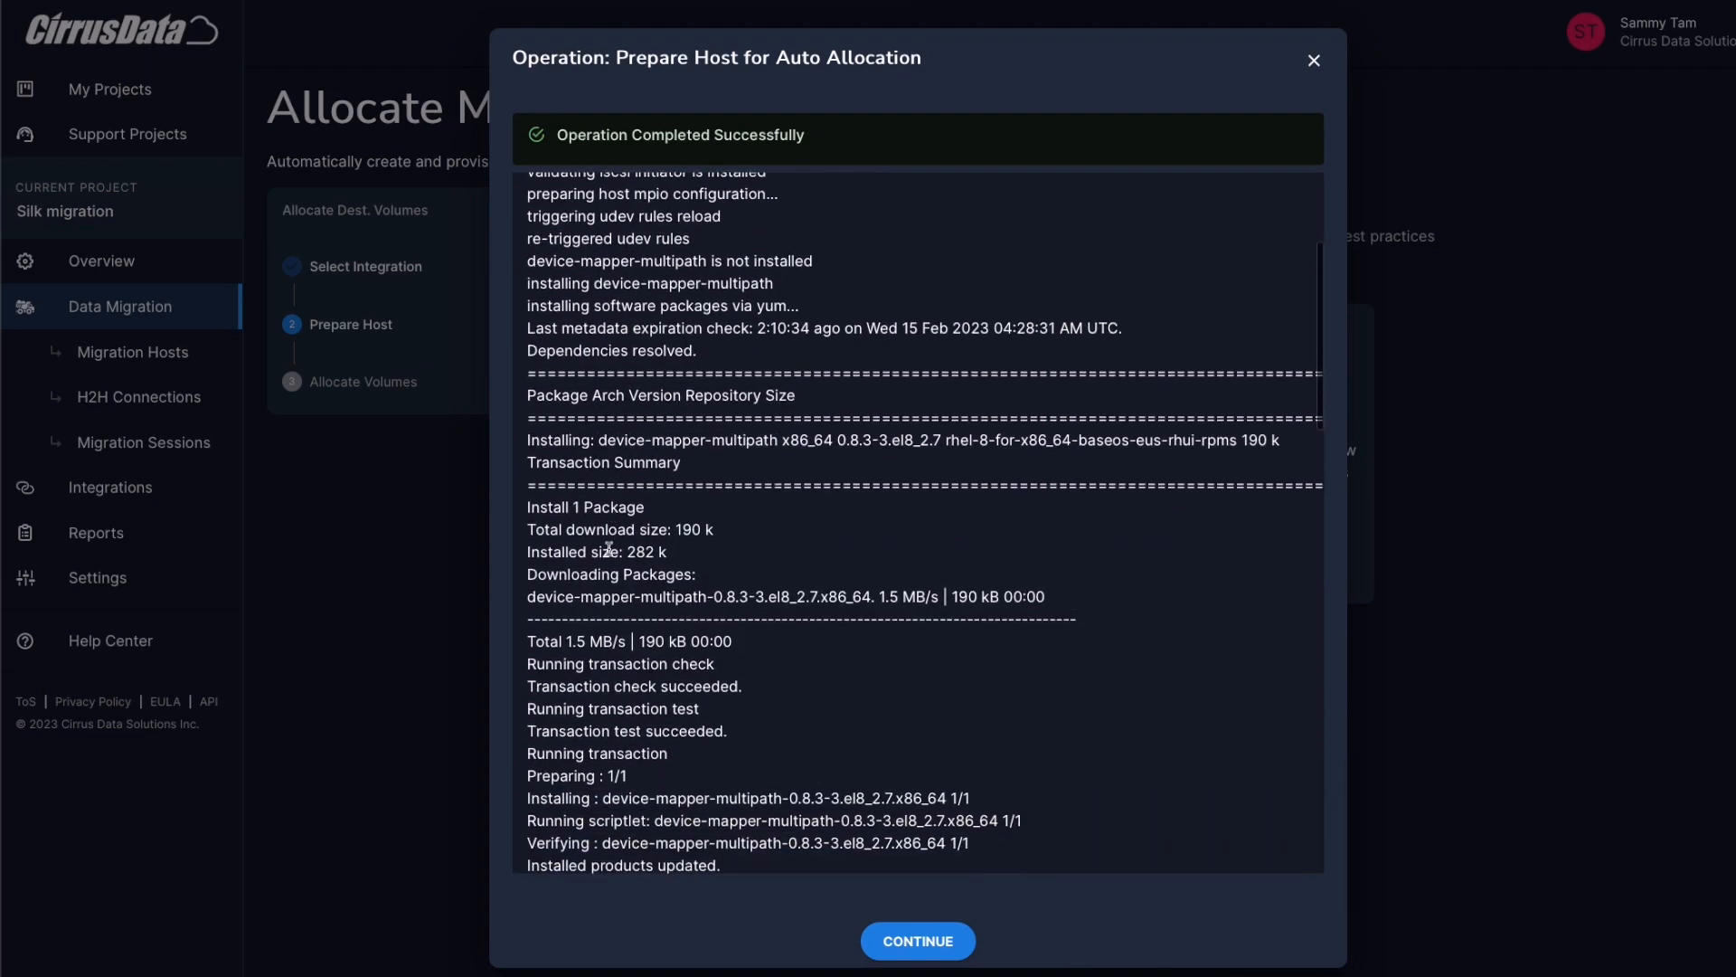
scroll(589, 679, "down", 3)
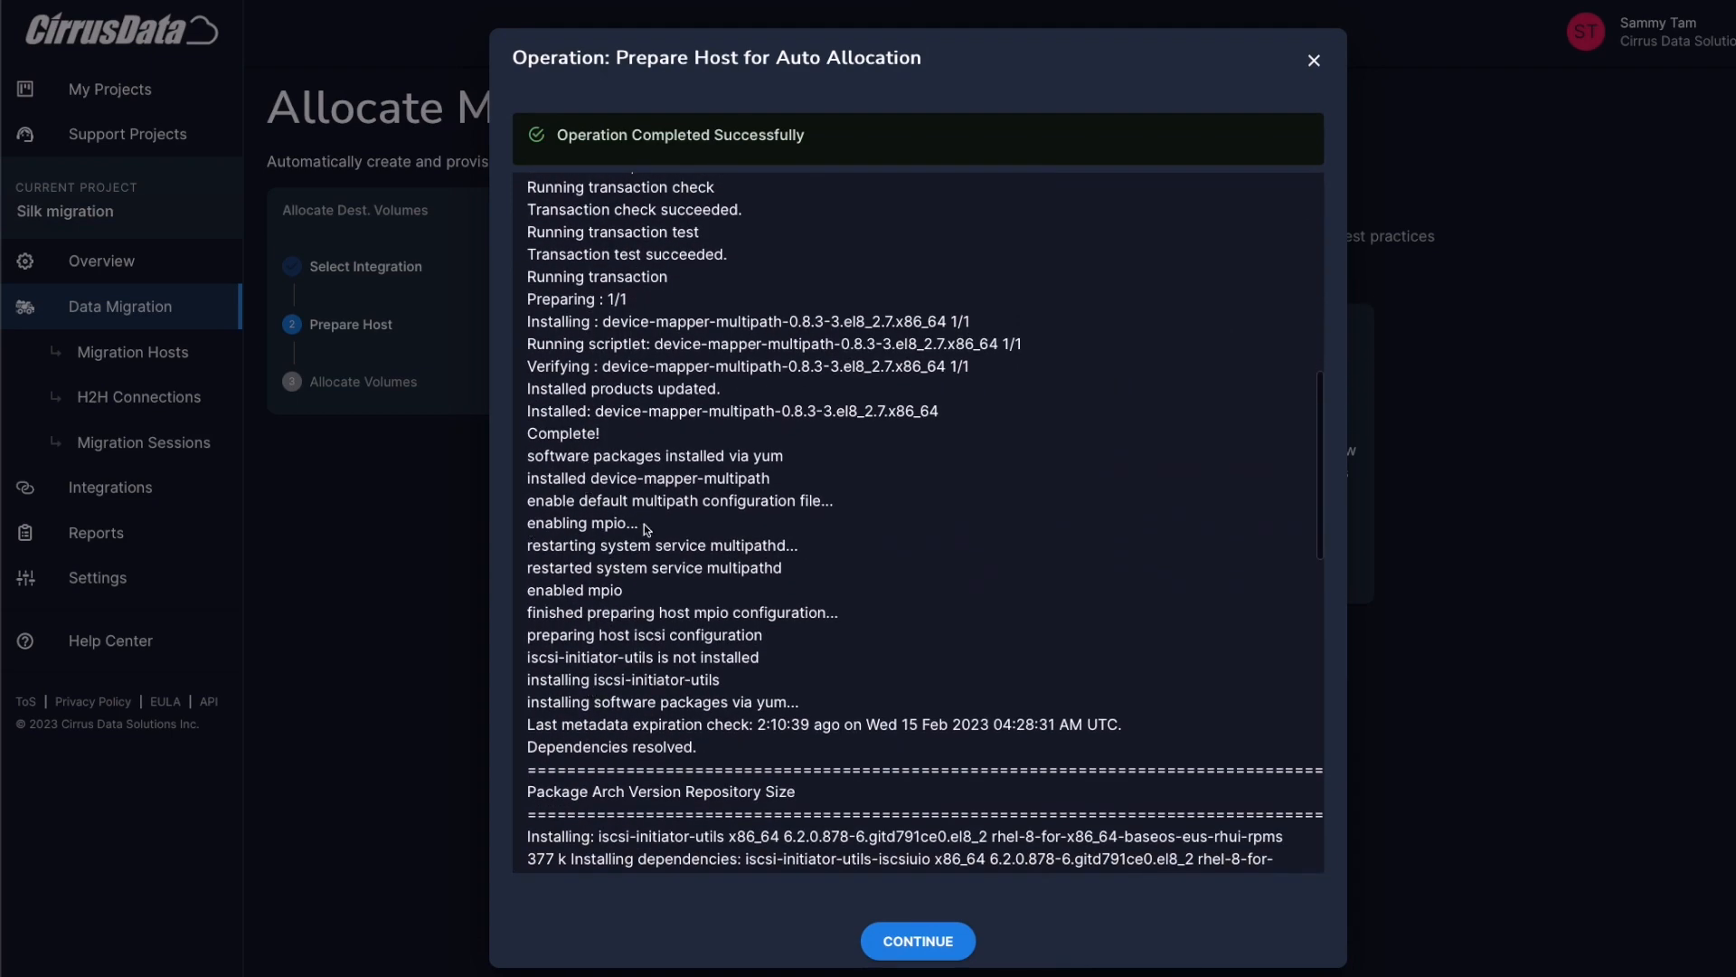
scroll(525, 597, "down", 1)
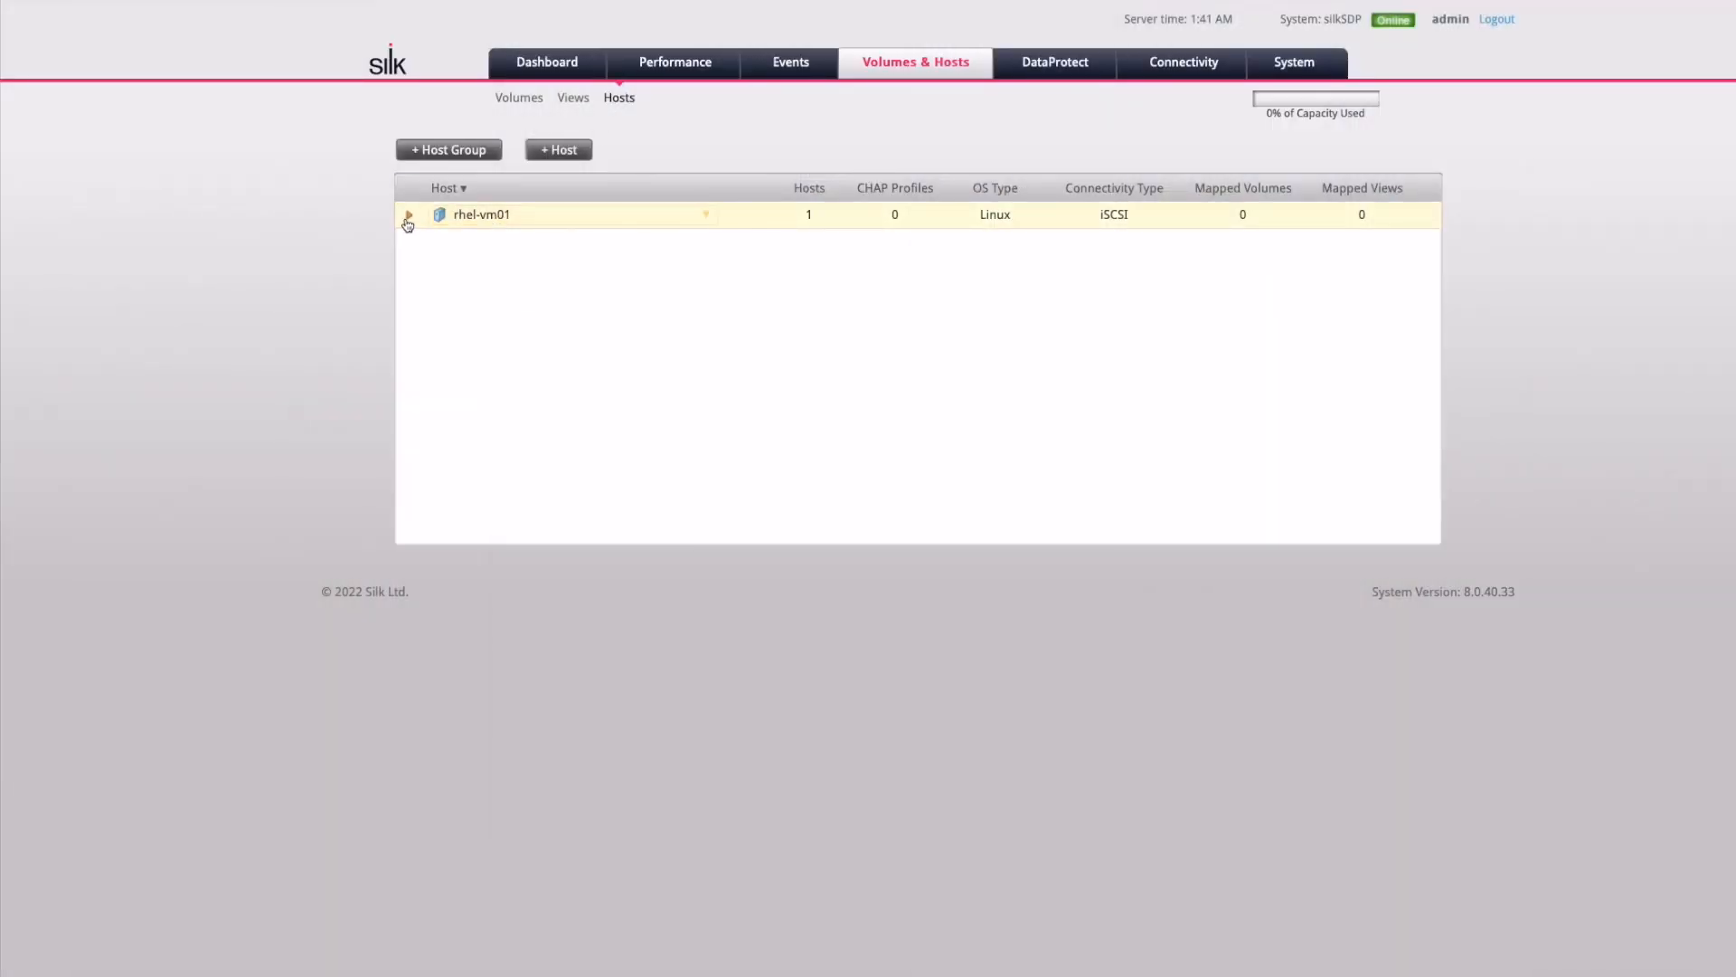
left_click(407, 224)
left_click(507, 227)
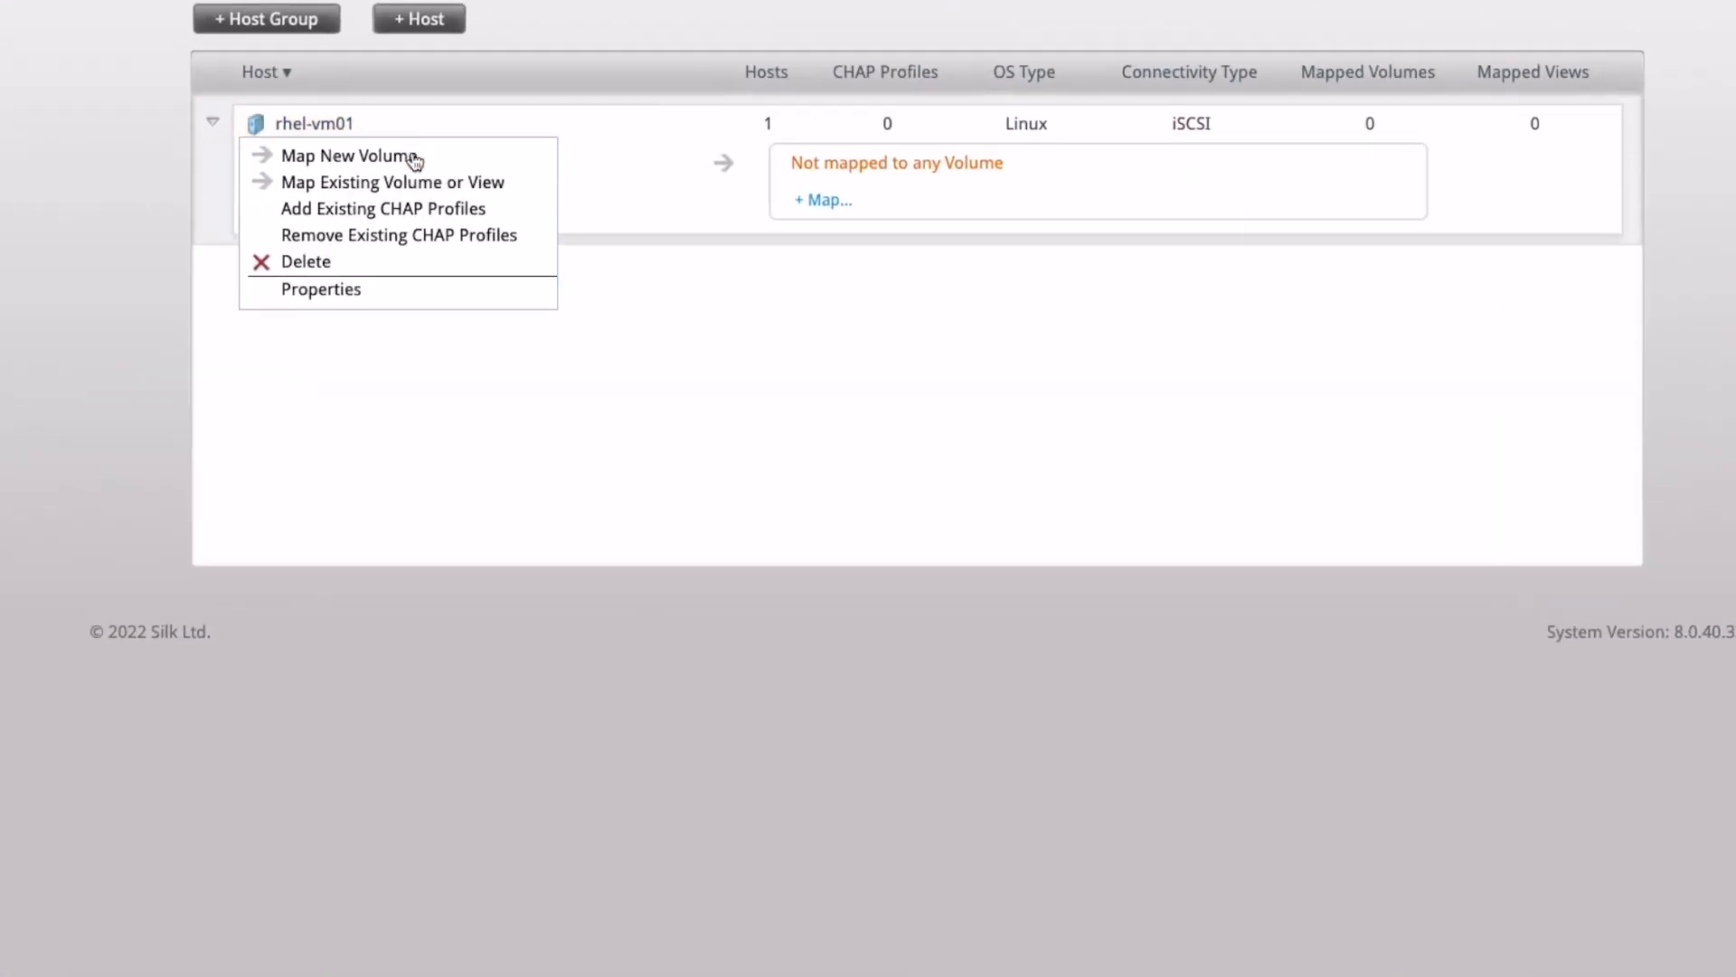
left_click(369, 290)
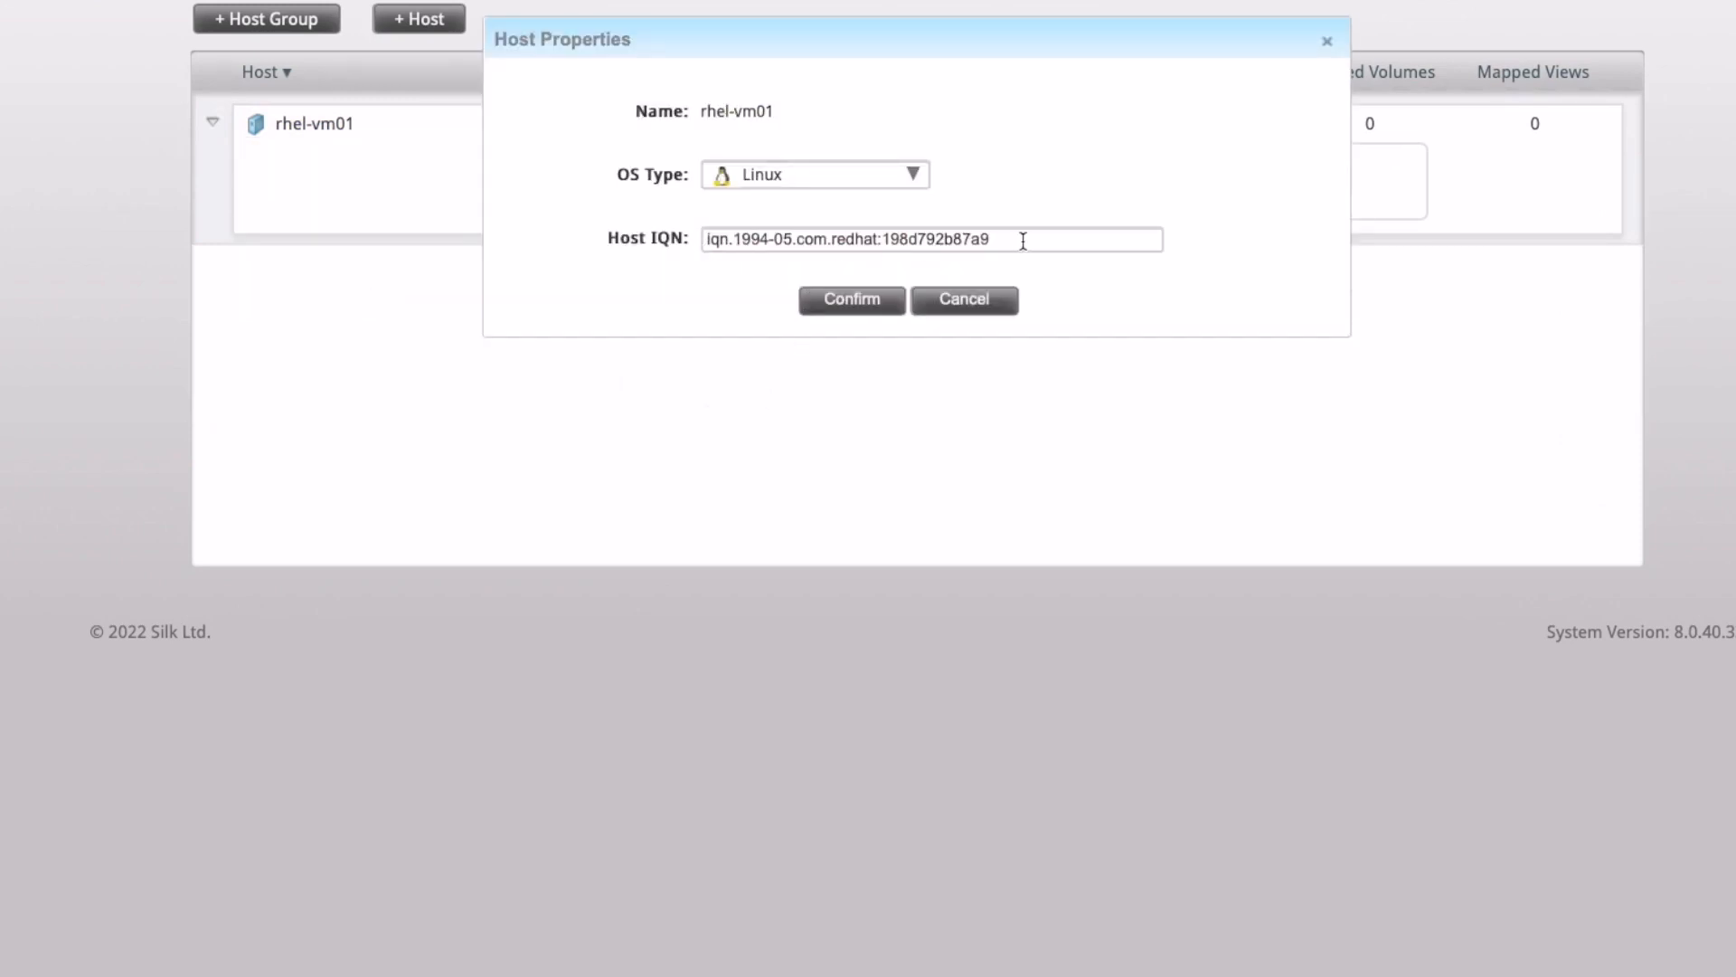
left_click(966, 303)
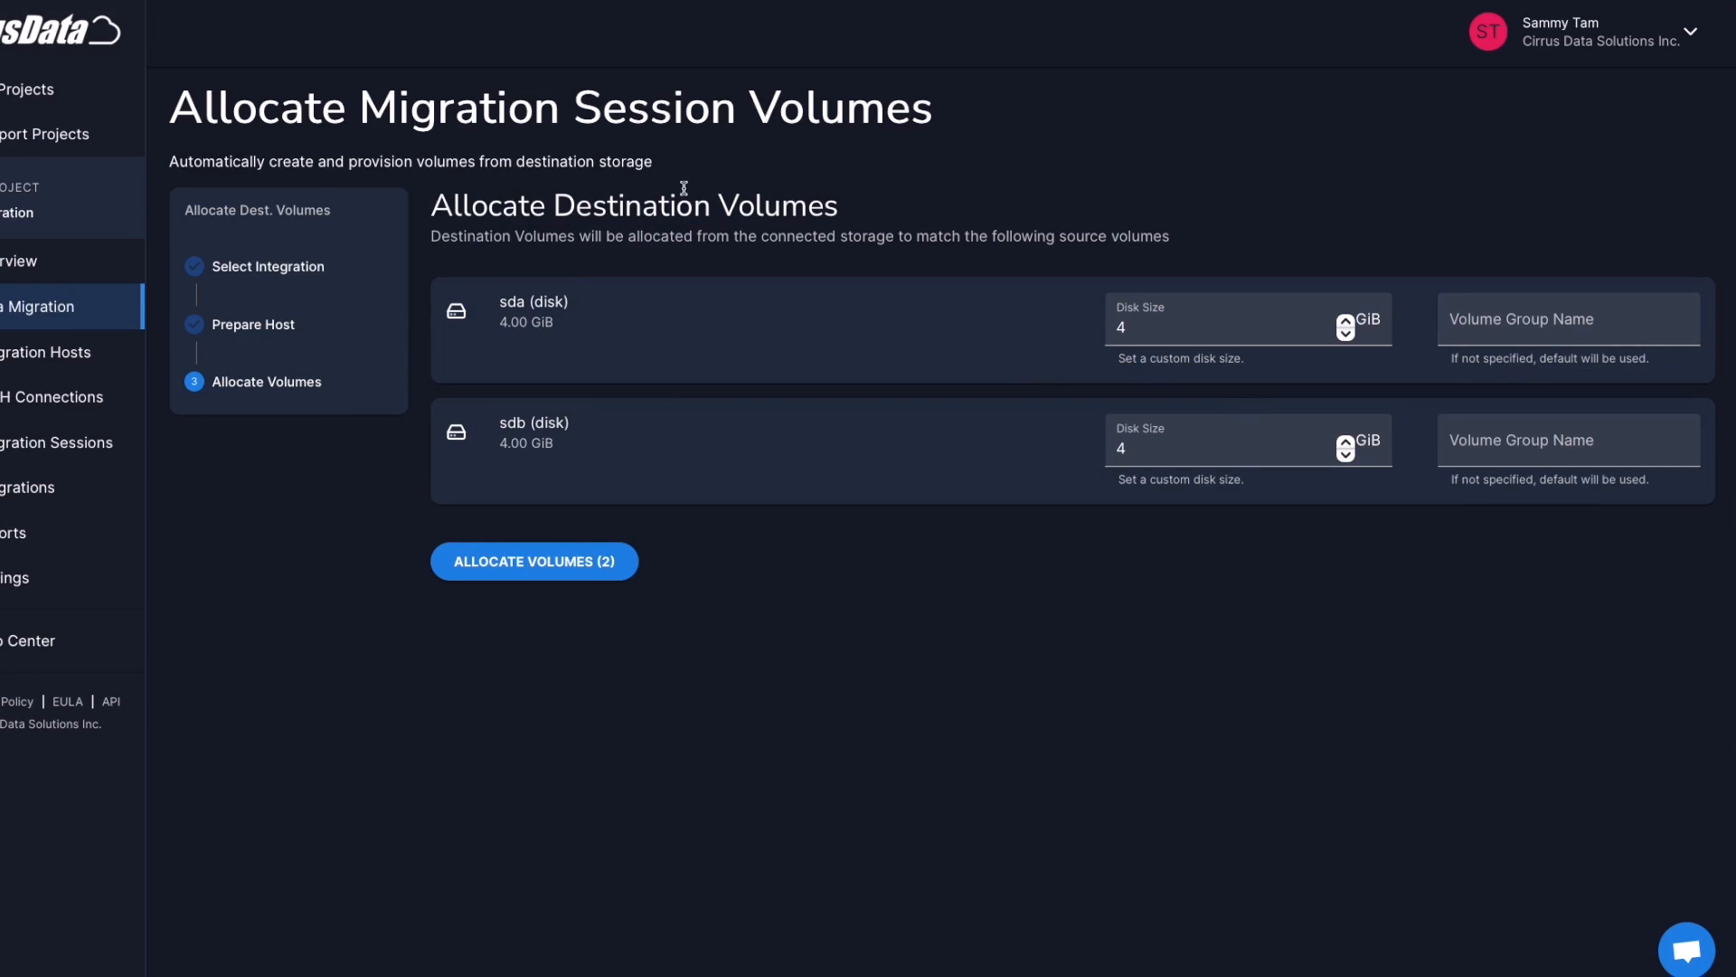
Allocate the two 4 GiB Silk volumes for sda and sdb, check the mpath devices in the log, and continue
left_click(568, 569)
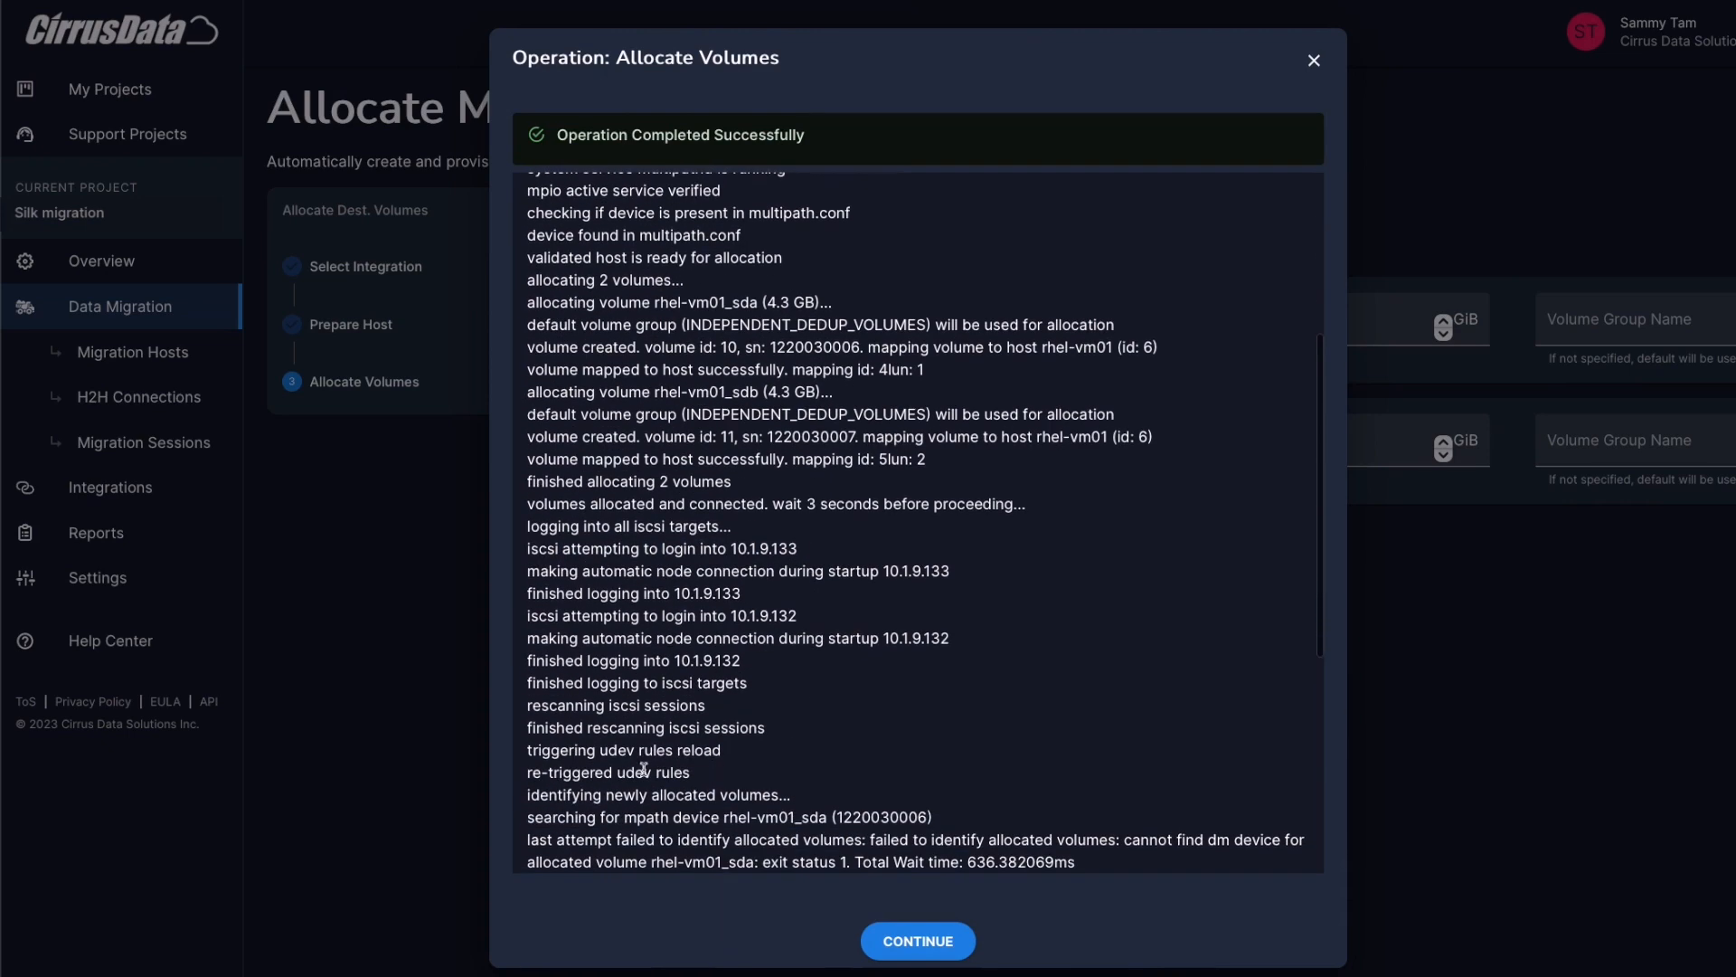
scroll(601, 667, "down", 1)
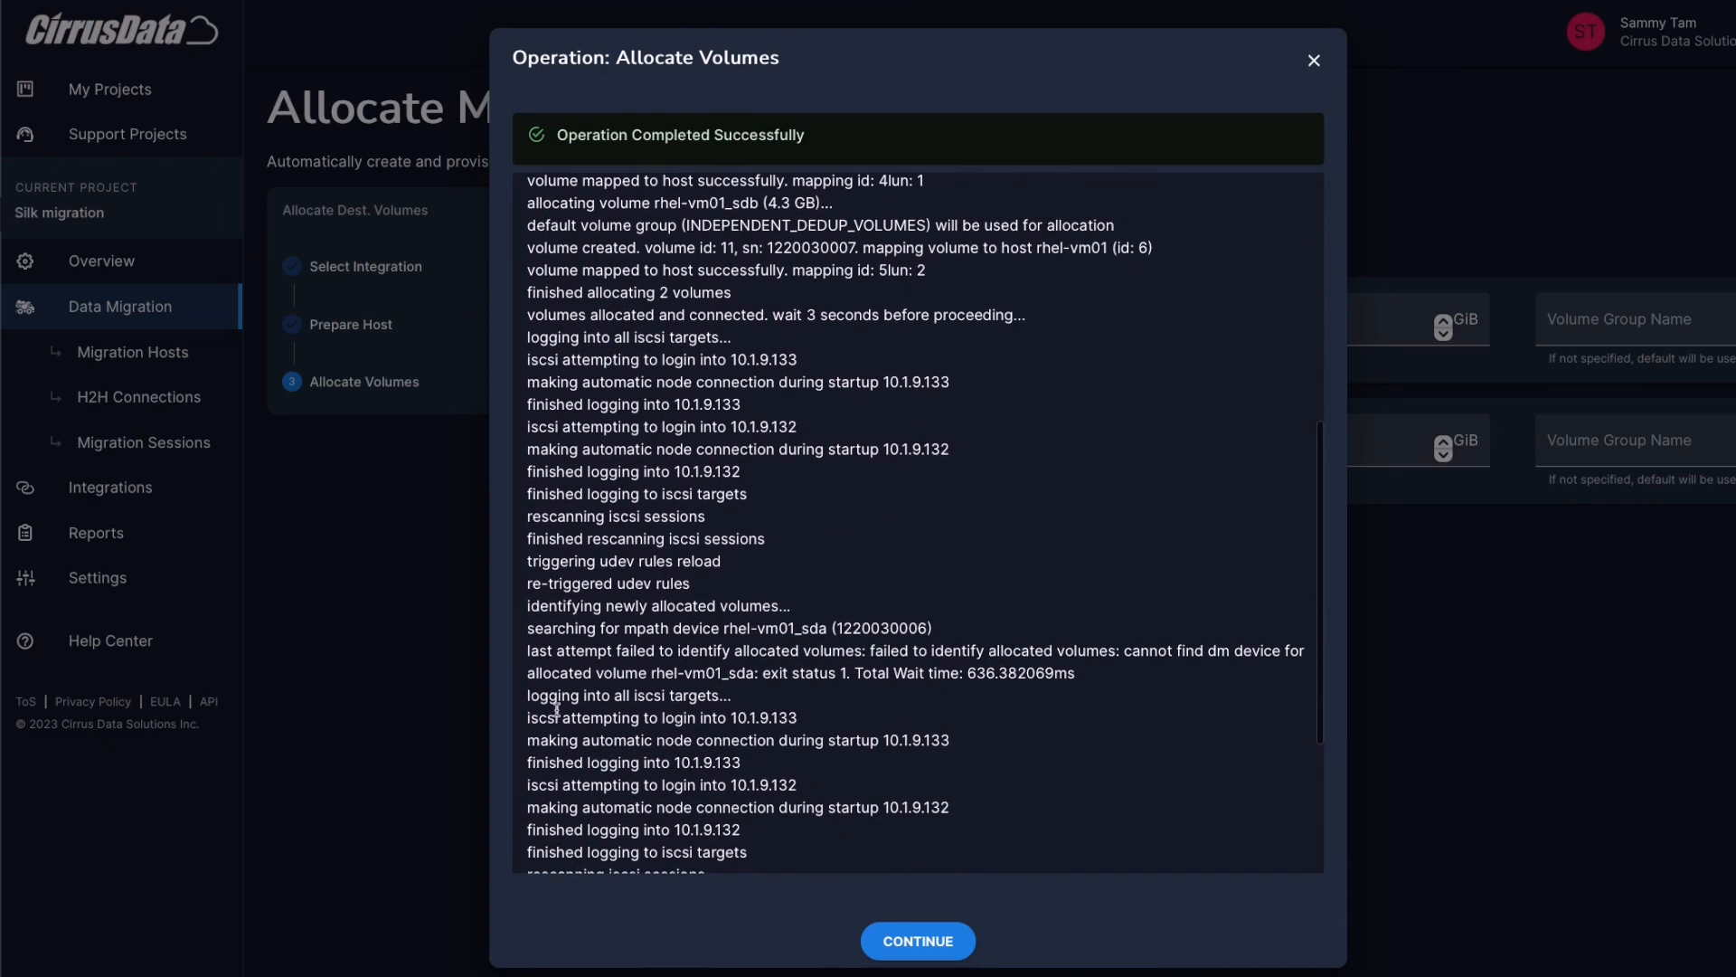
scroll(551, 761, "down", 1)
scroll(551, 762, "down", 2)
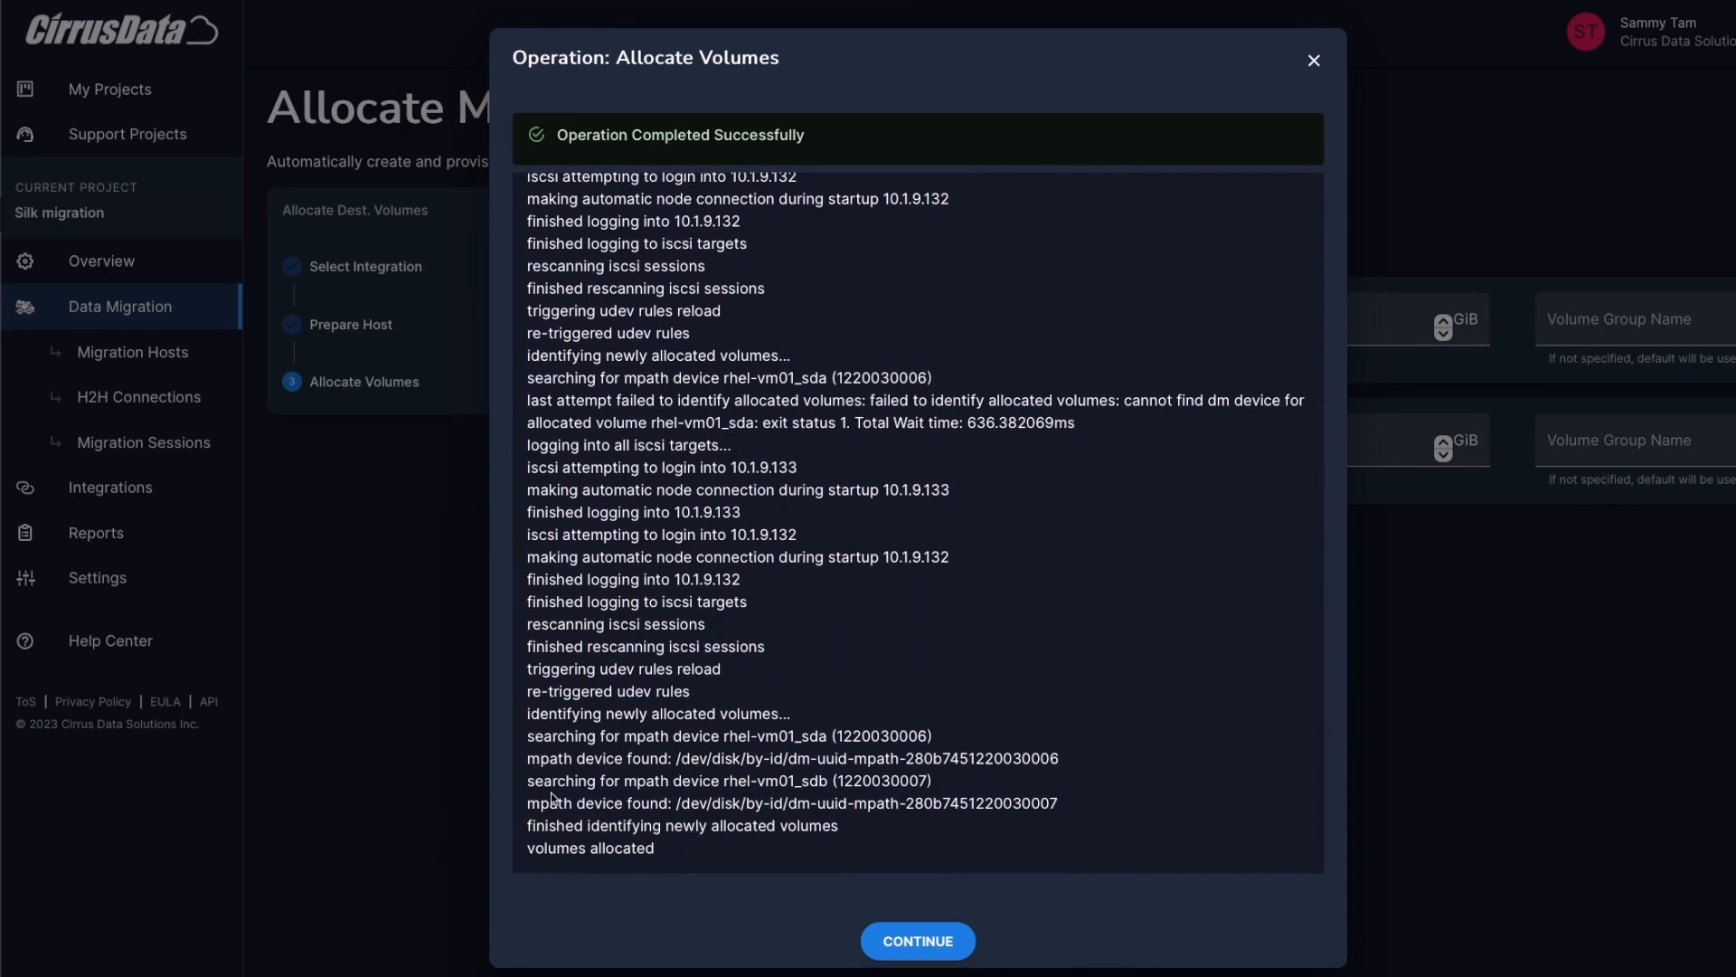
scroll(561, 753, "down", 1)
left_click_drag(528, 734, 1058, 736)
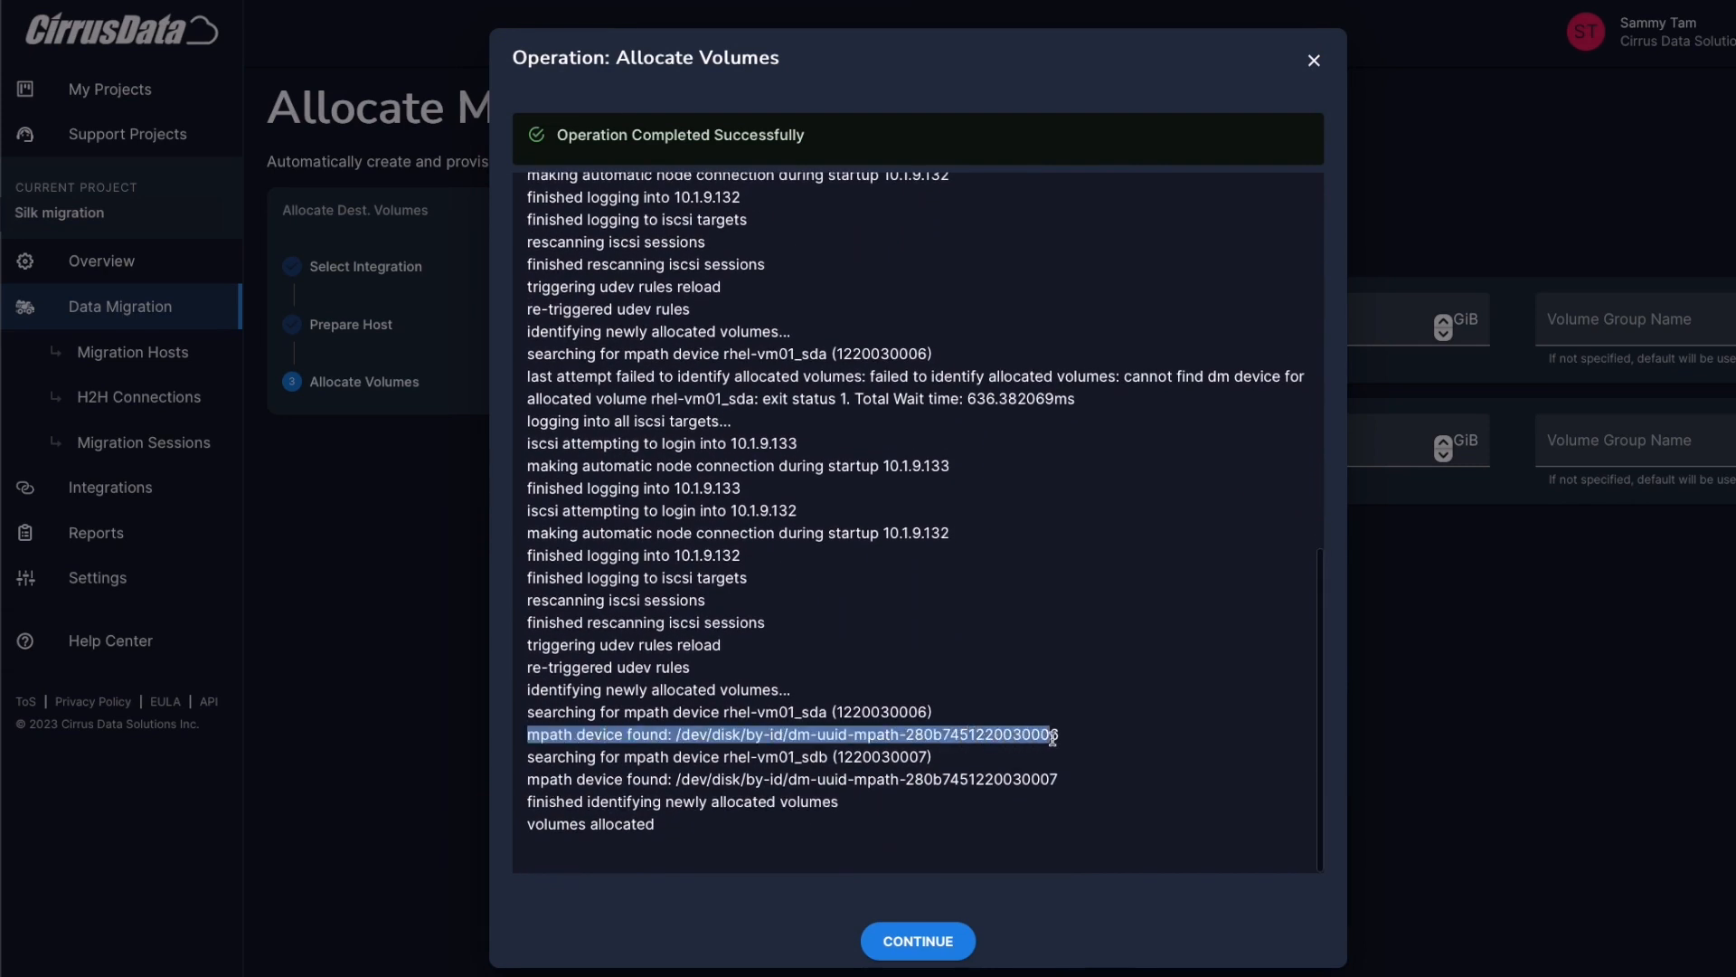
left_click(675, 837)
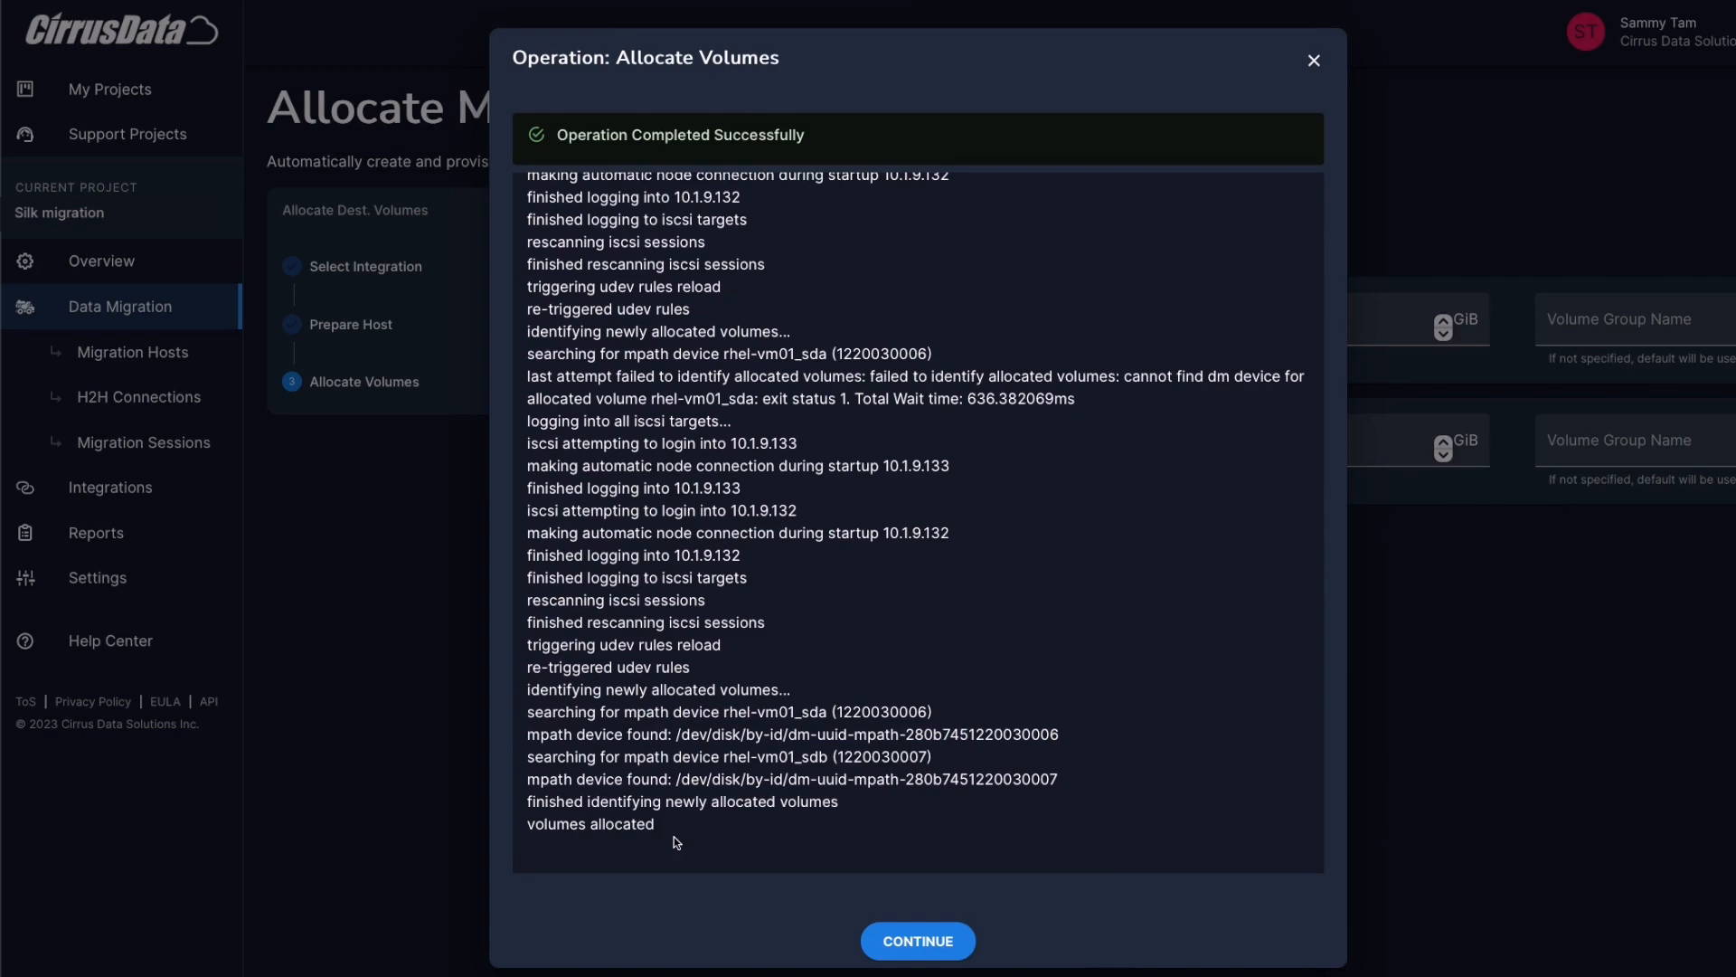
left_click(920, 941)
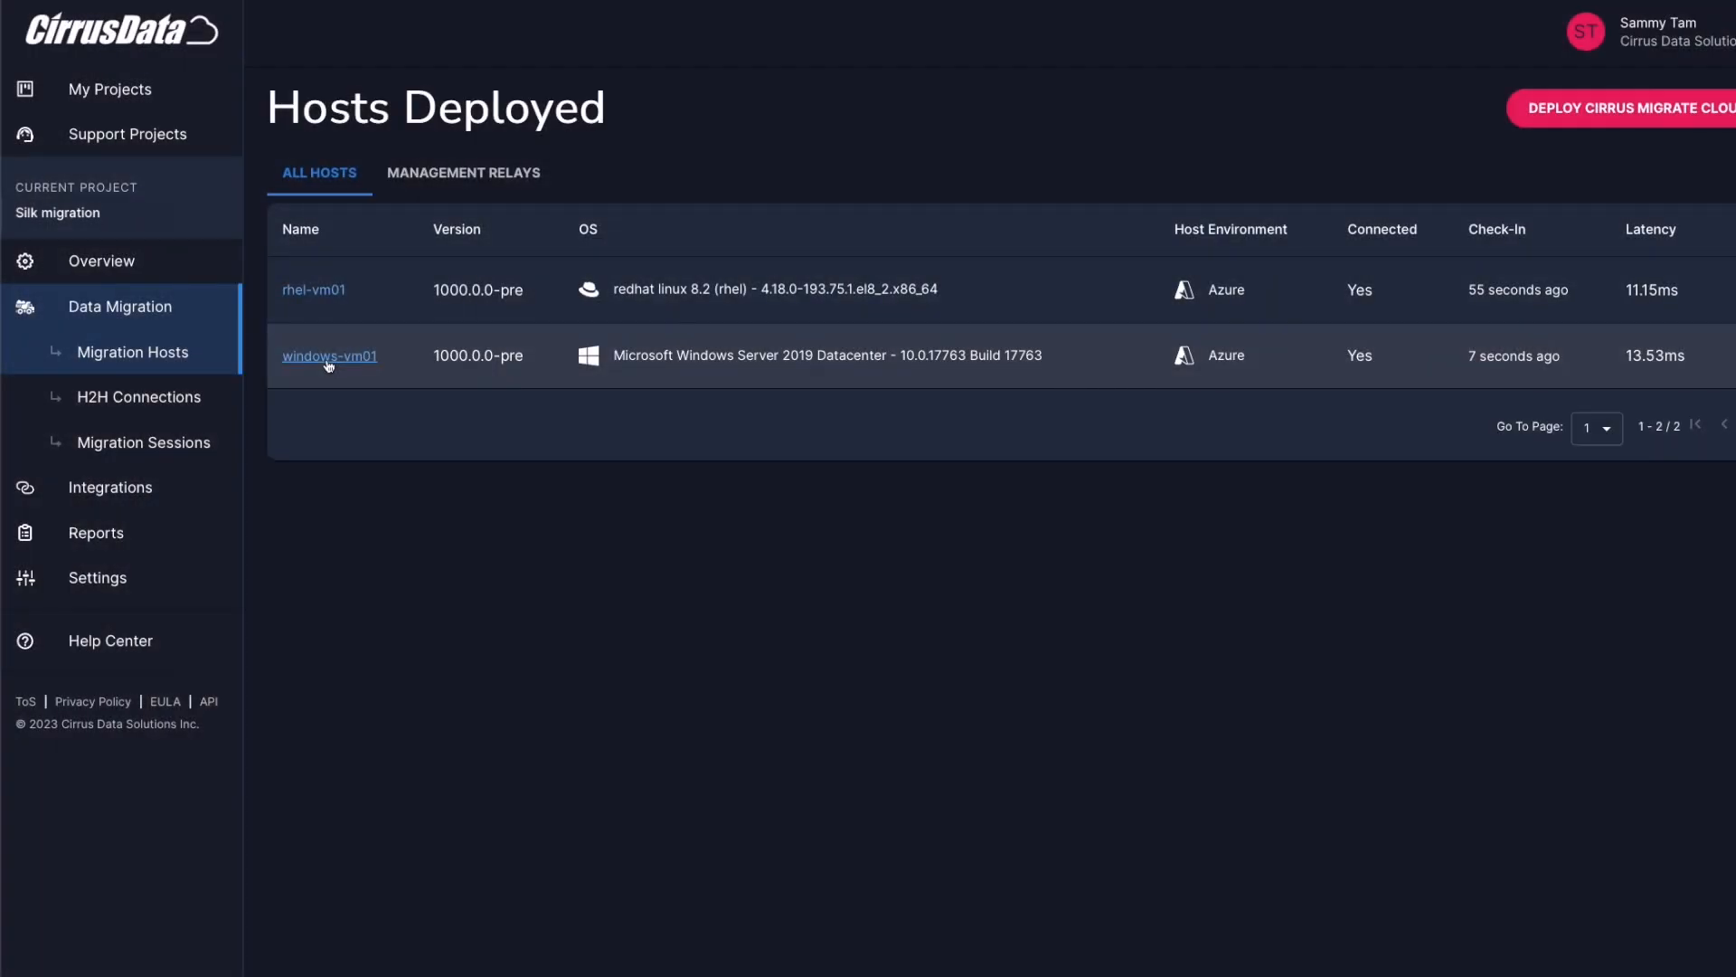
Start a Local Migration session for windows-vm01 that migrates the boot volume
left_click(329, 357)
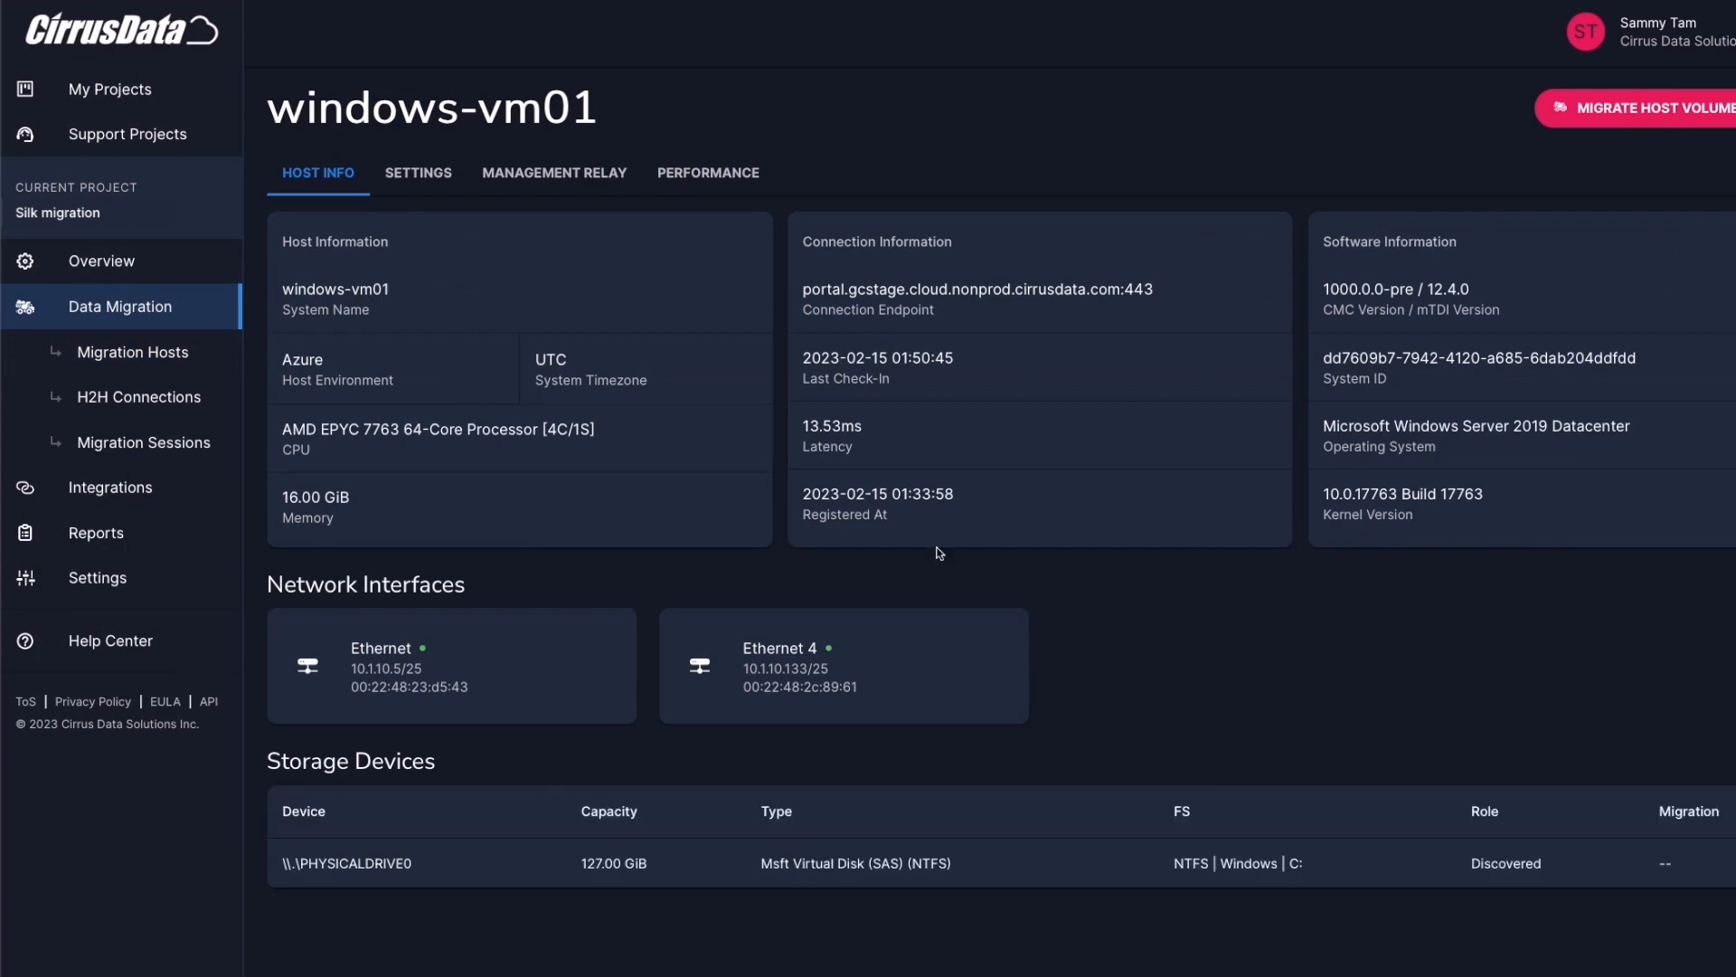
left_click(1623, 107)
left_click(609, 442)
left_click(948, 742)
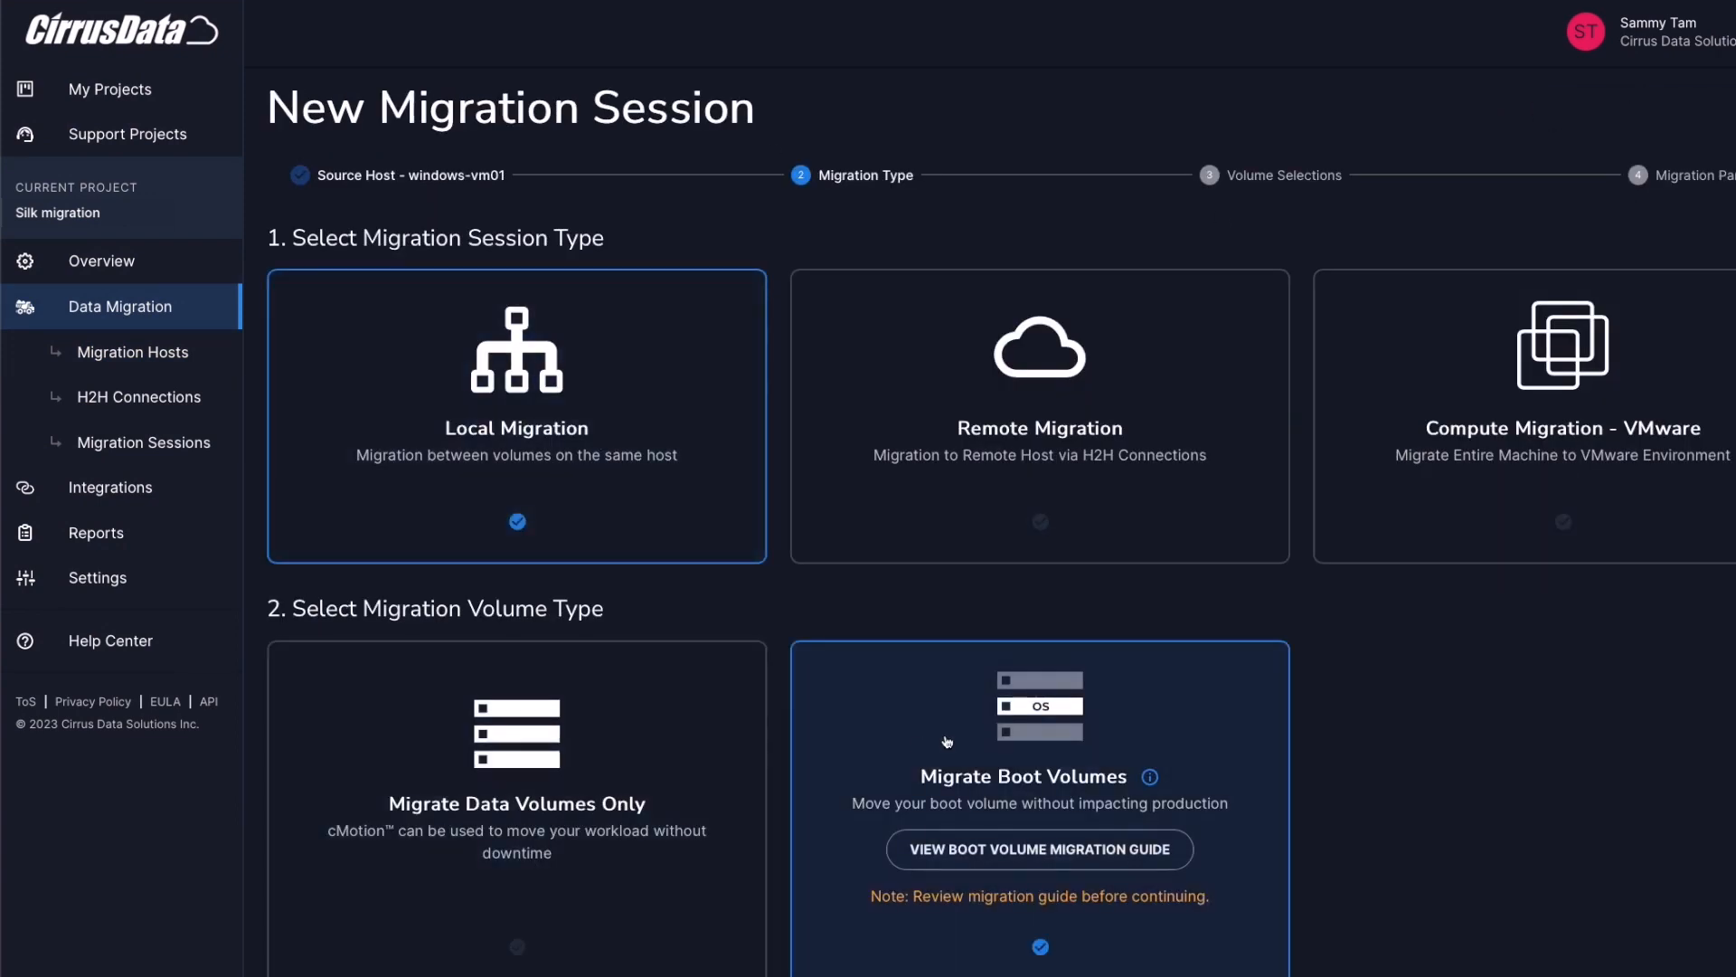
scroll(948, 741, "down", 2)
left_click(1101, 891)
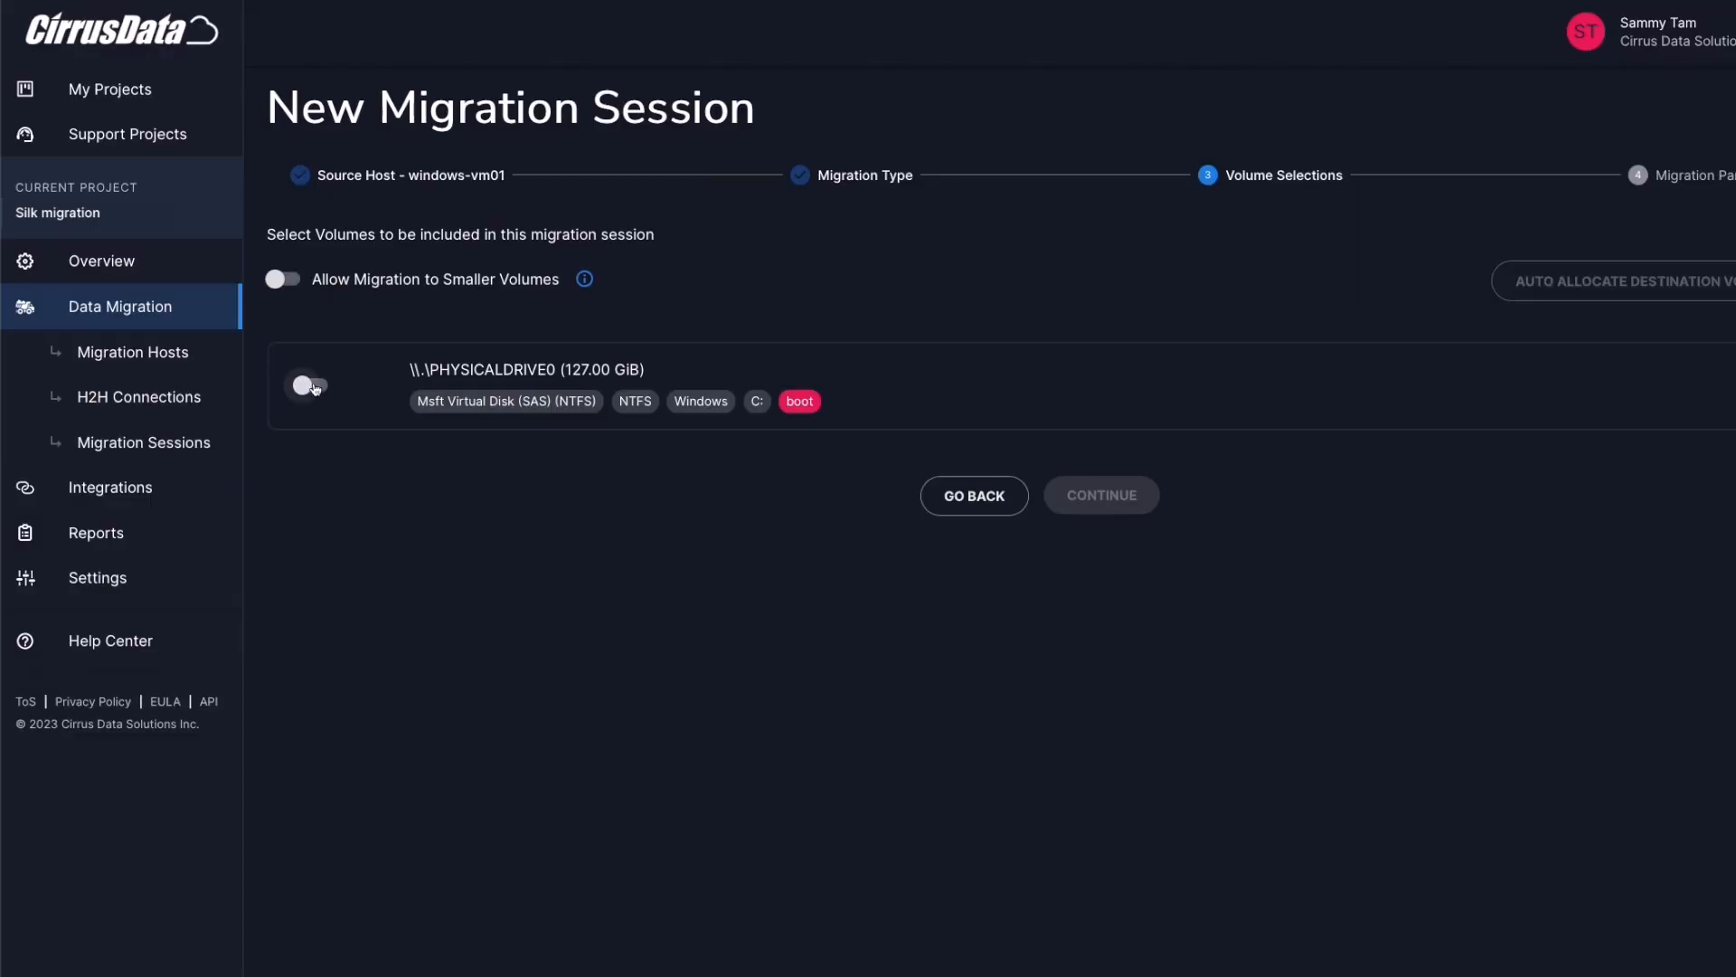
Include PHYSICALDRIVE0 and choose Silk SDP in Azure for automatic destination allocation
left_click(314, 388)
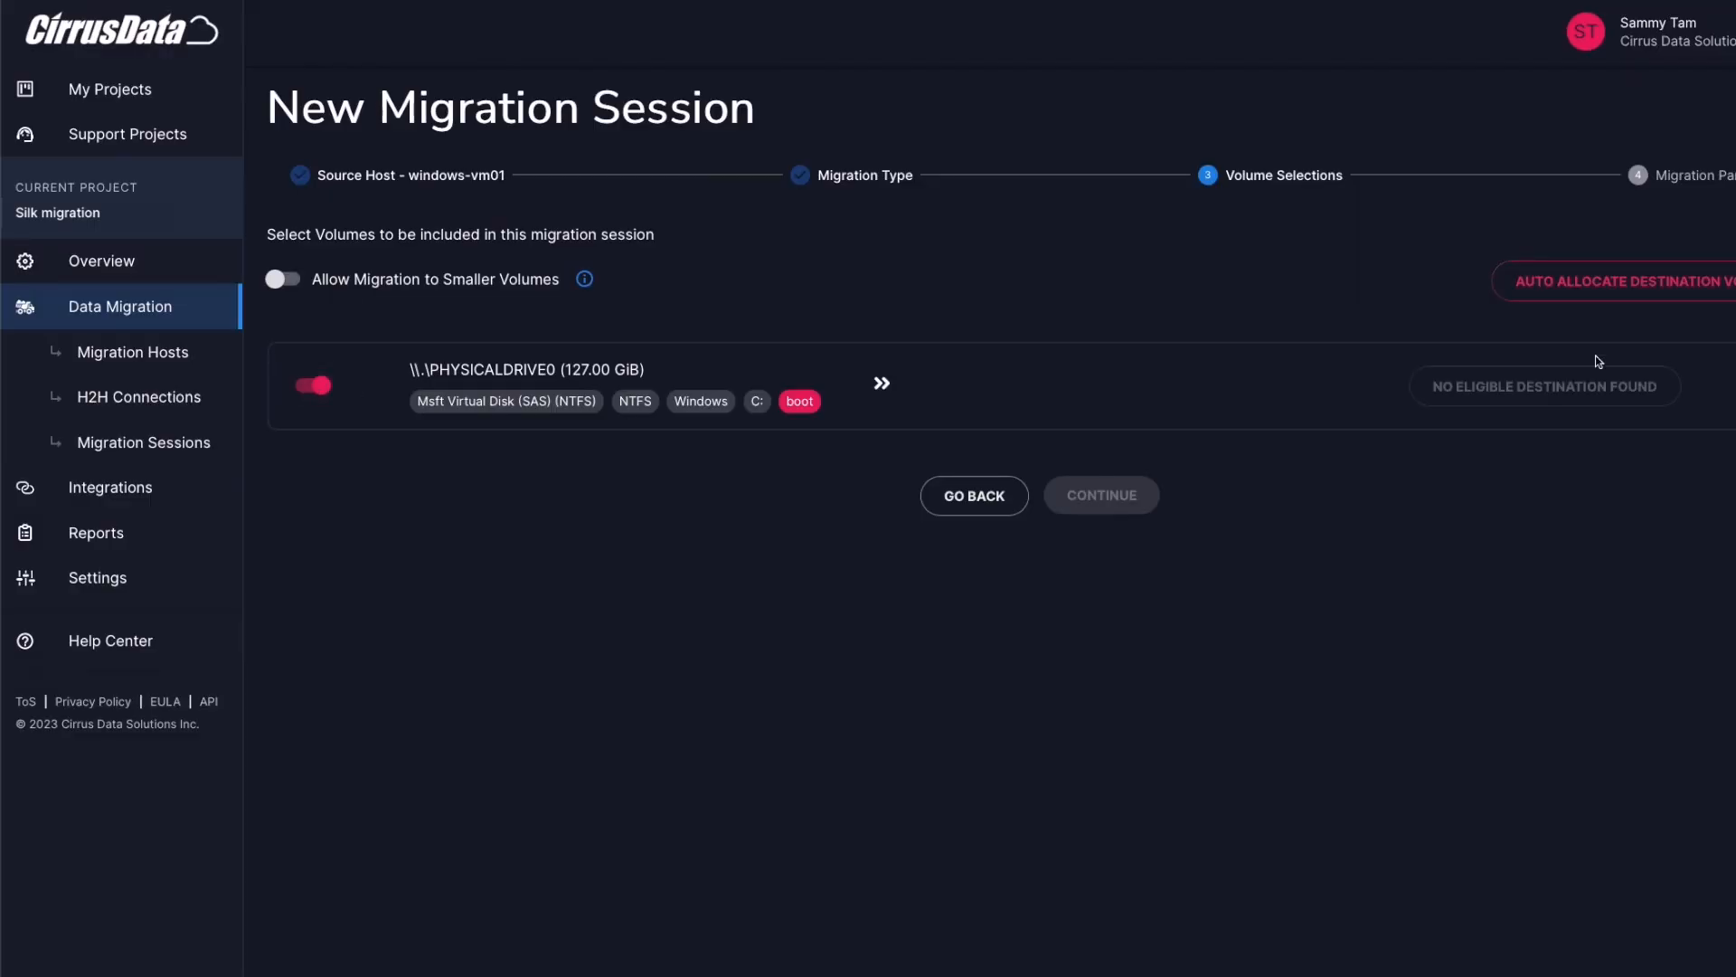
left_click(1628, 289)
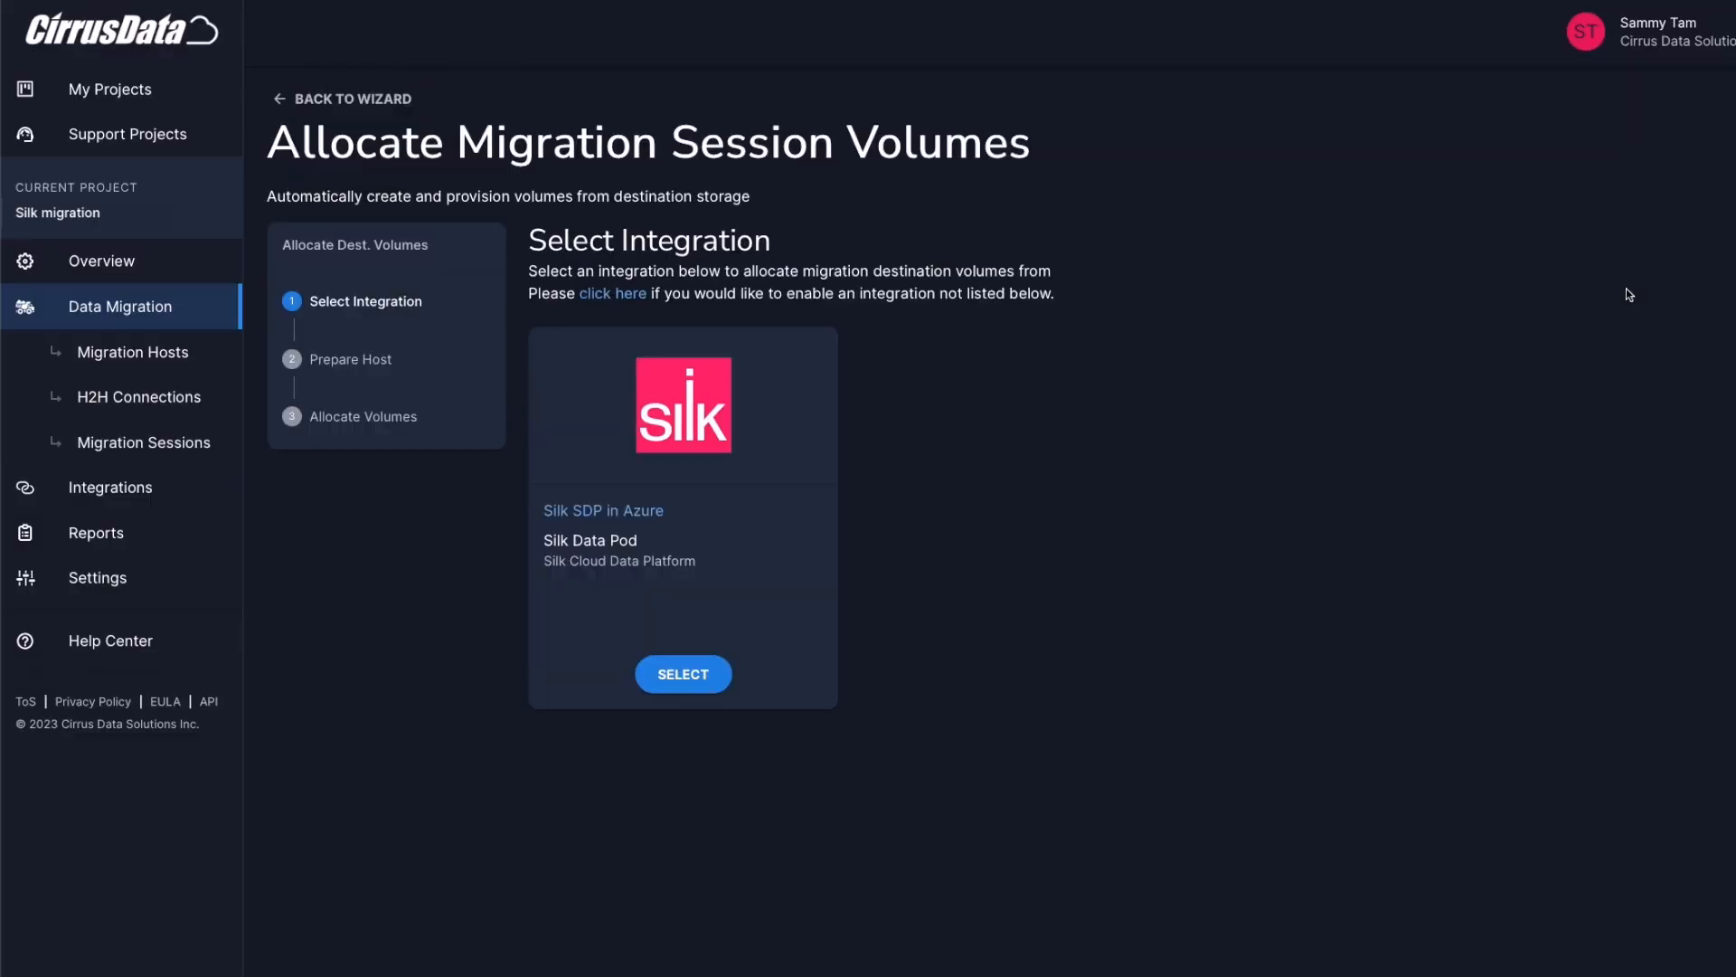
left_click(683, 675)
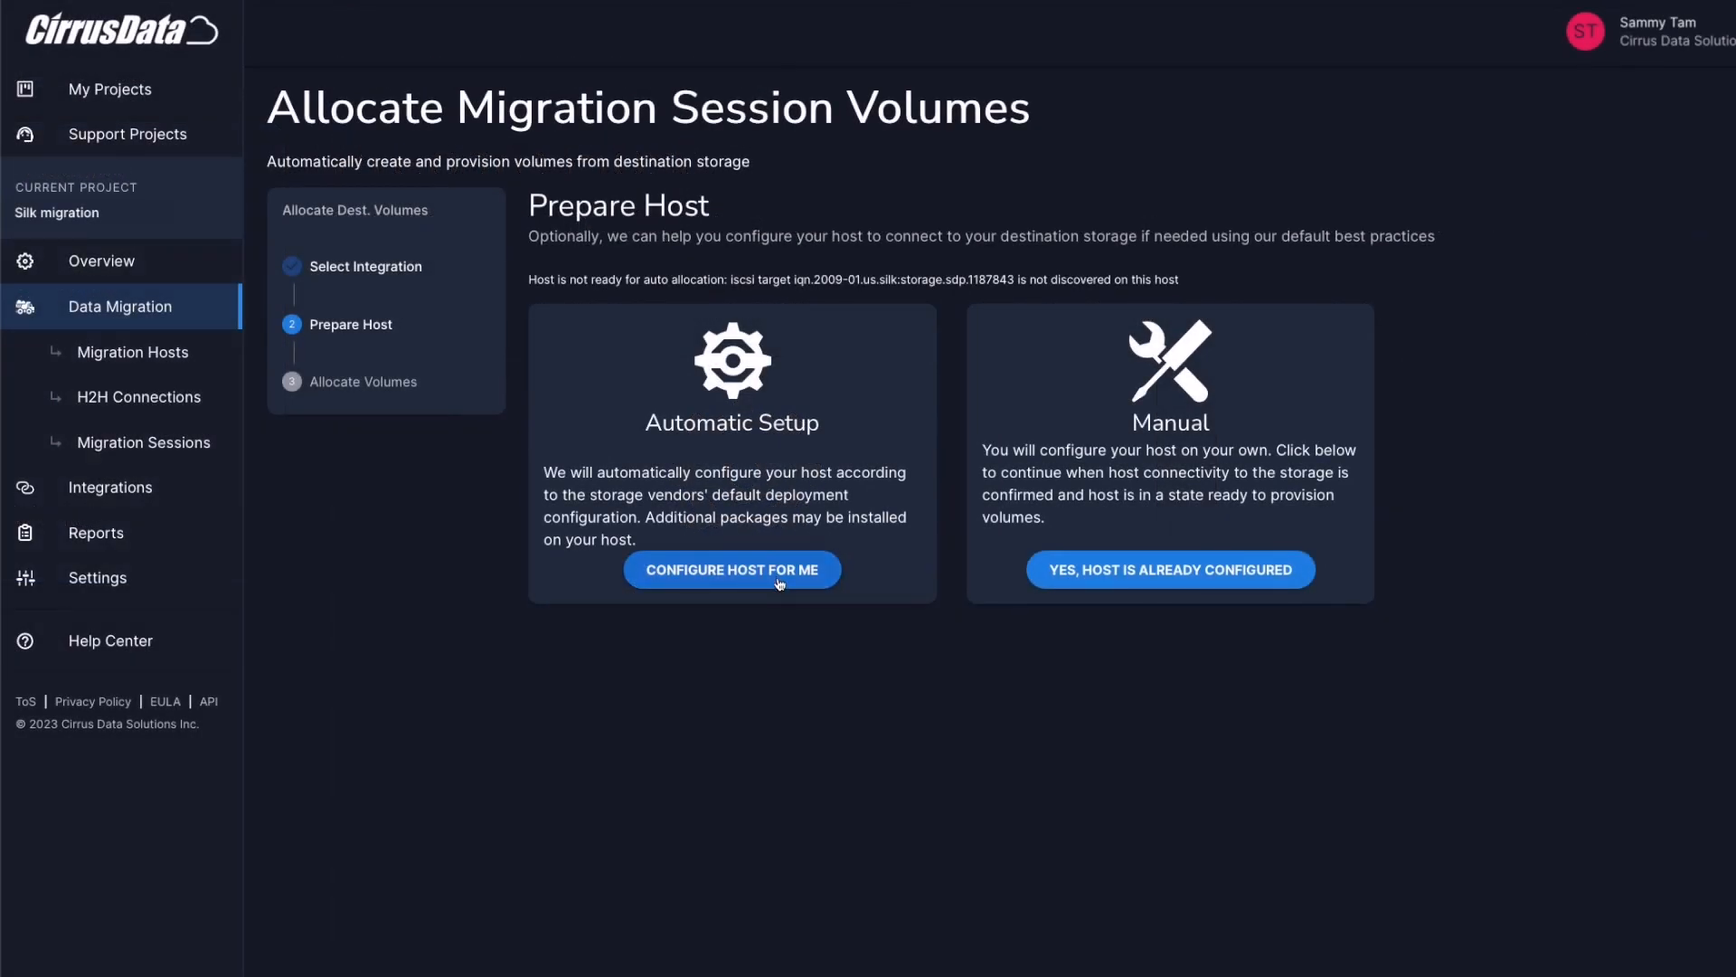
Have Cirrus configure windows-vm01 automatically, checking the host's iSCSI IQN line in the preparation log
left_click(735, 586)
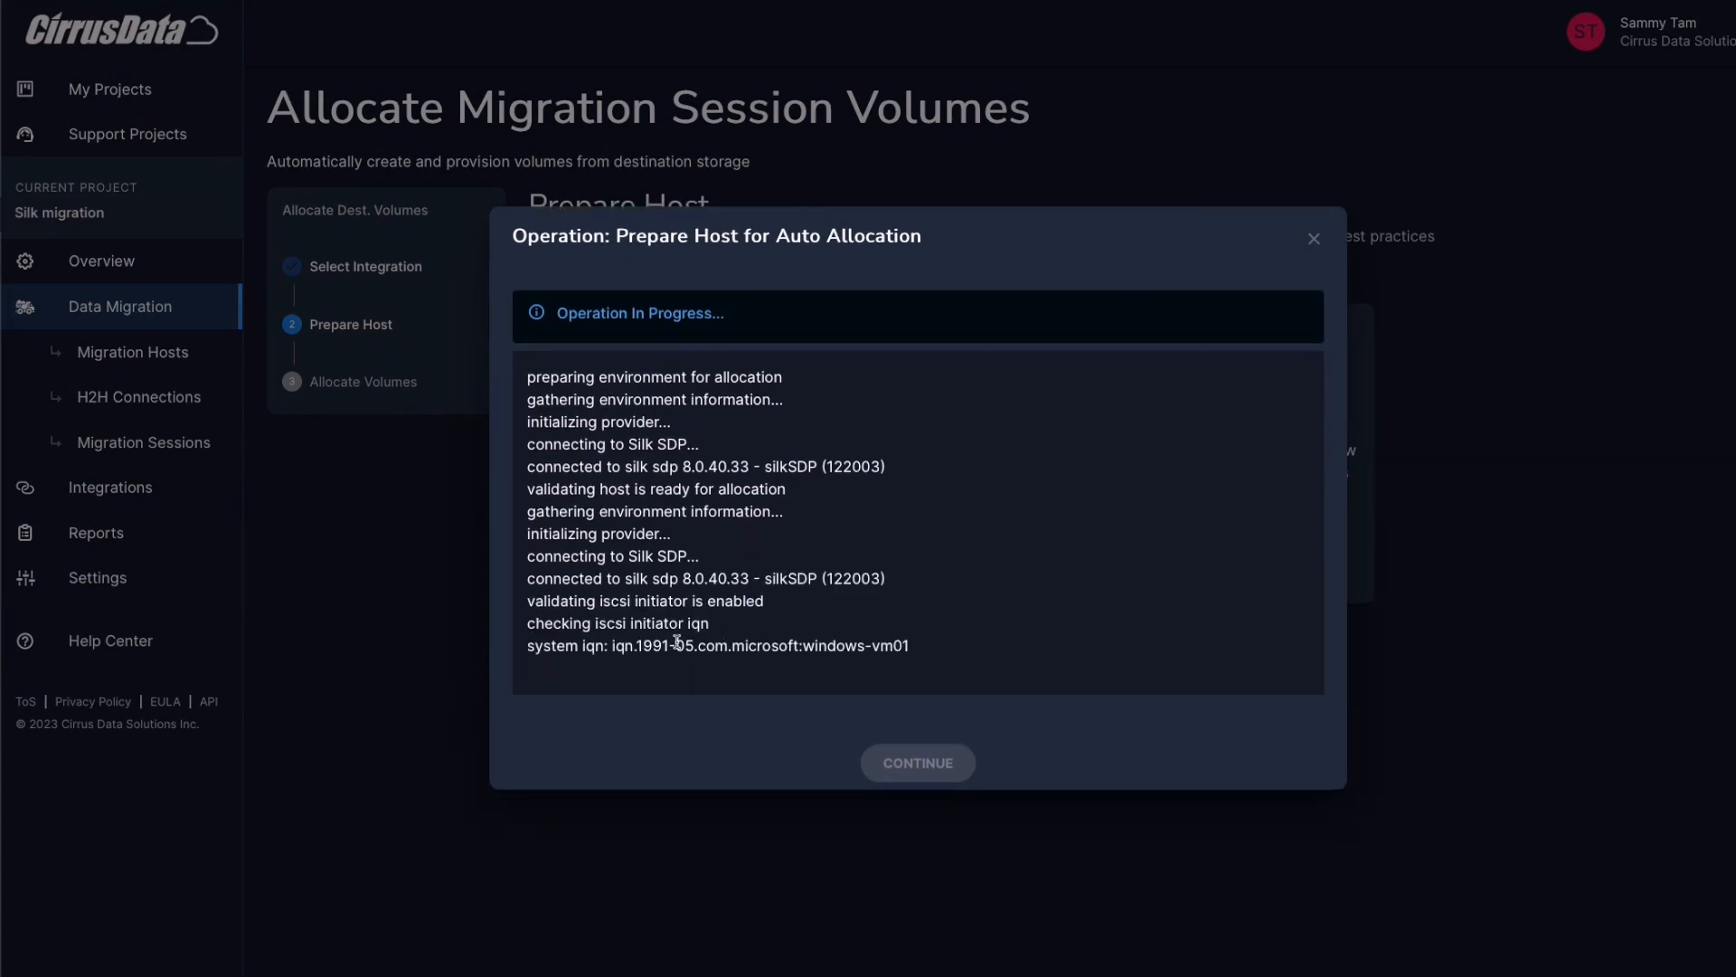
left_click_drag(611, 633, 903, 605)
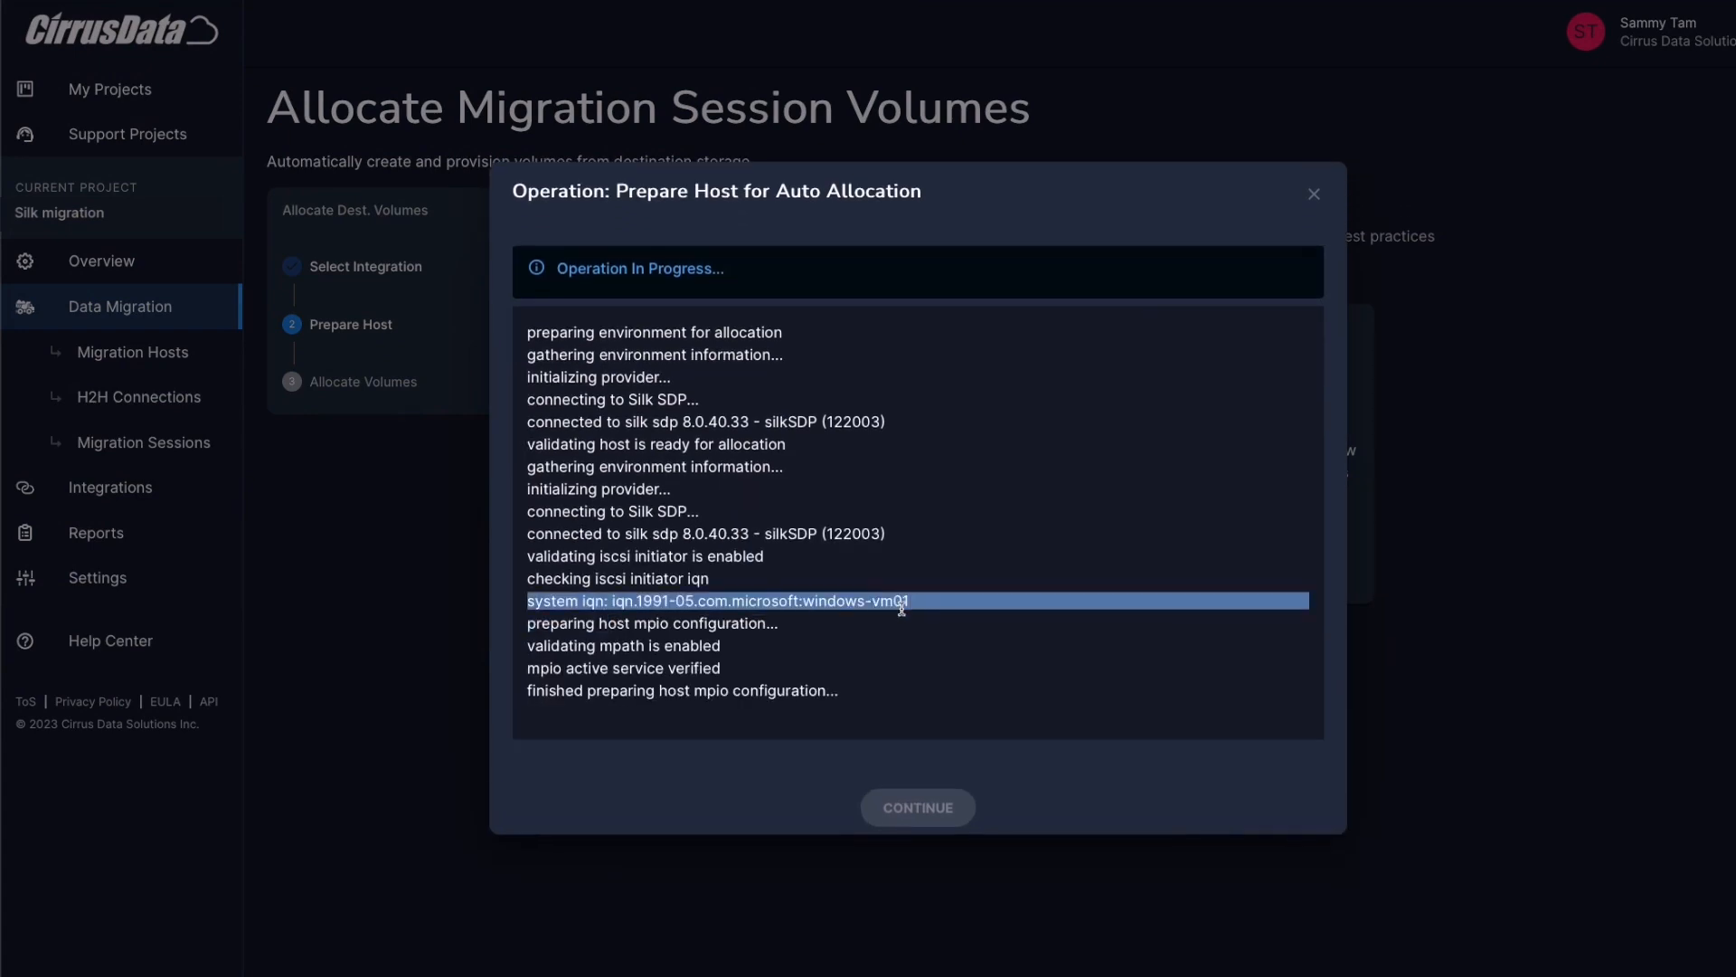
left_click(716, 622)
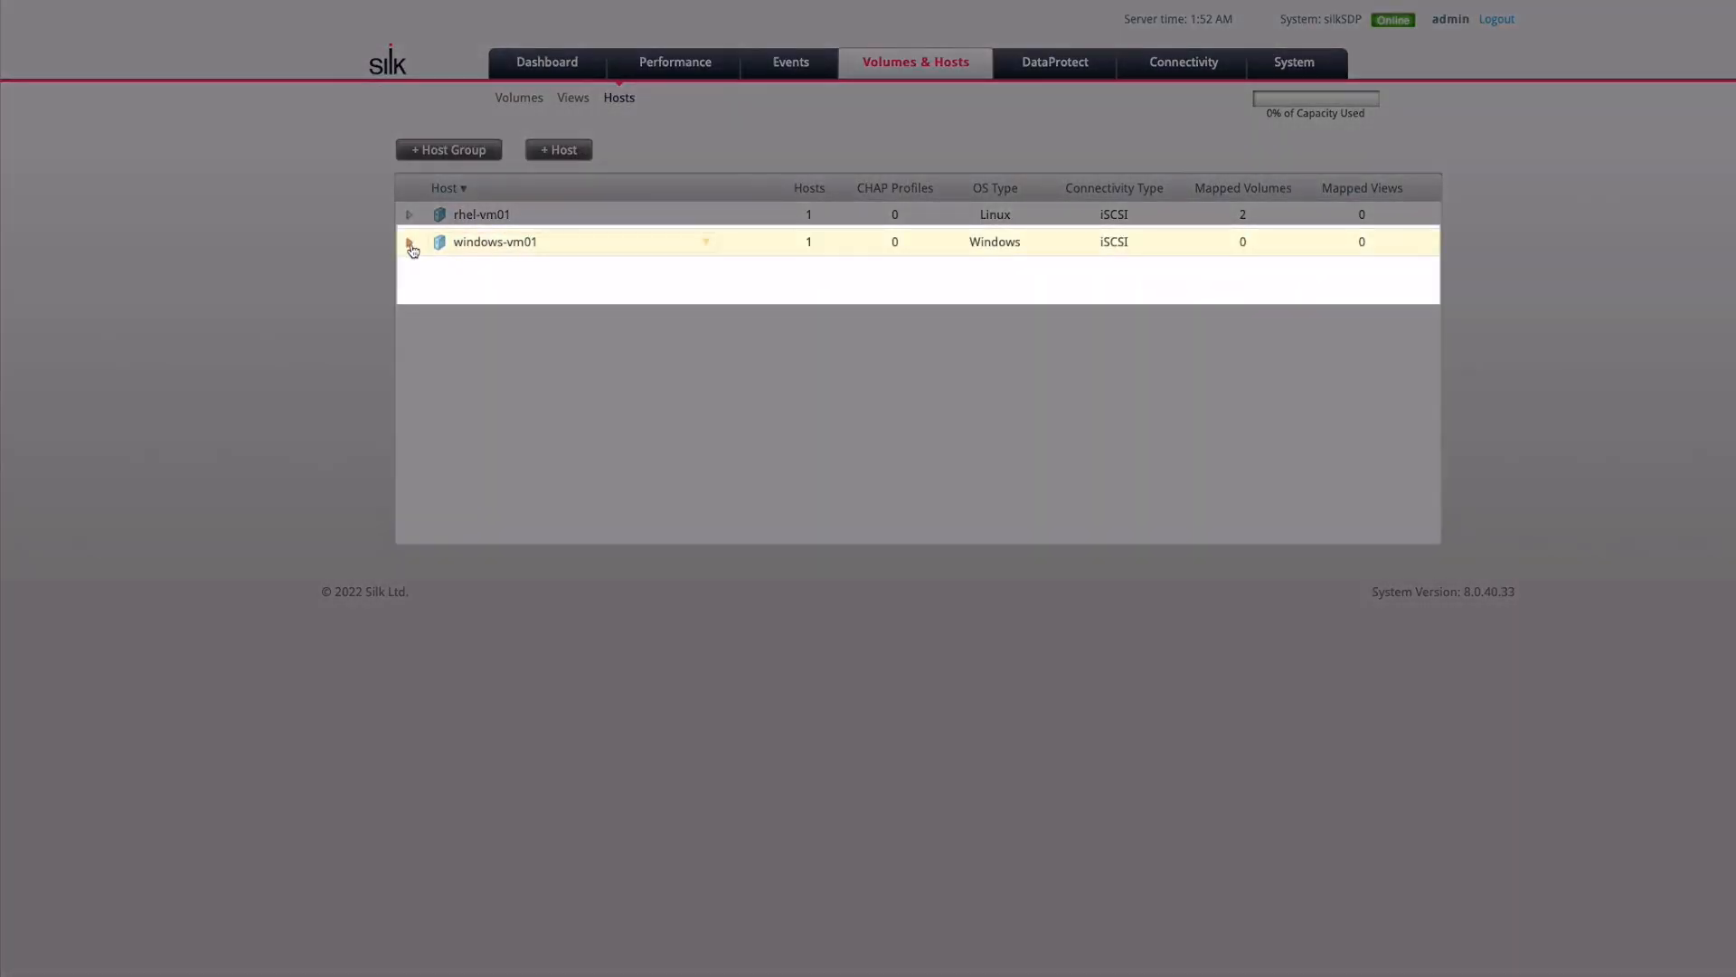
Review windows-vm01's volume mappings and Windows IQN in its Silk host properties, then view the iSCSI targets
left_click(411, 243)
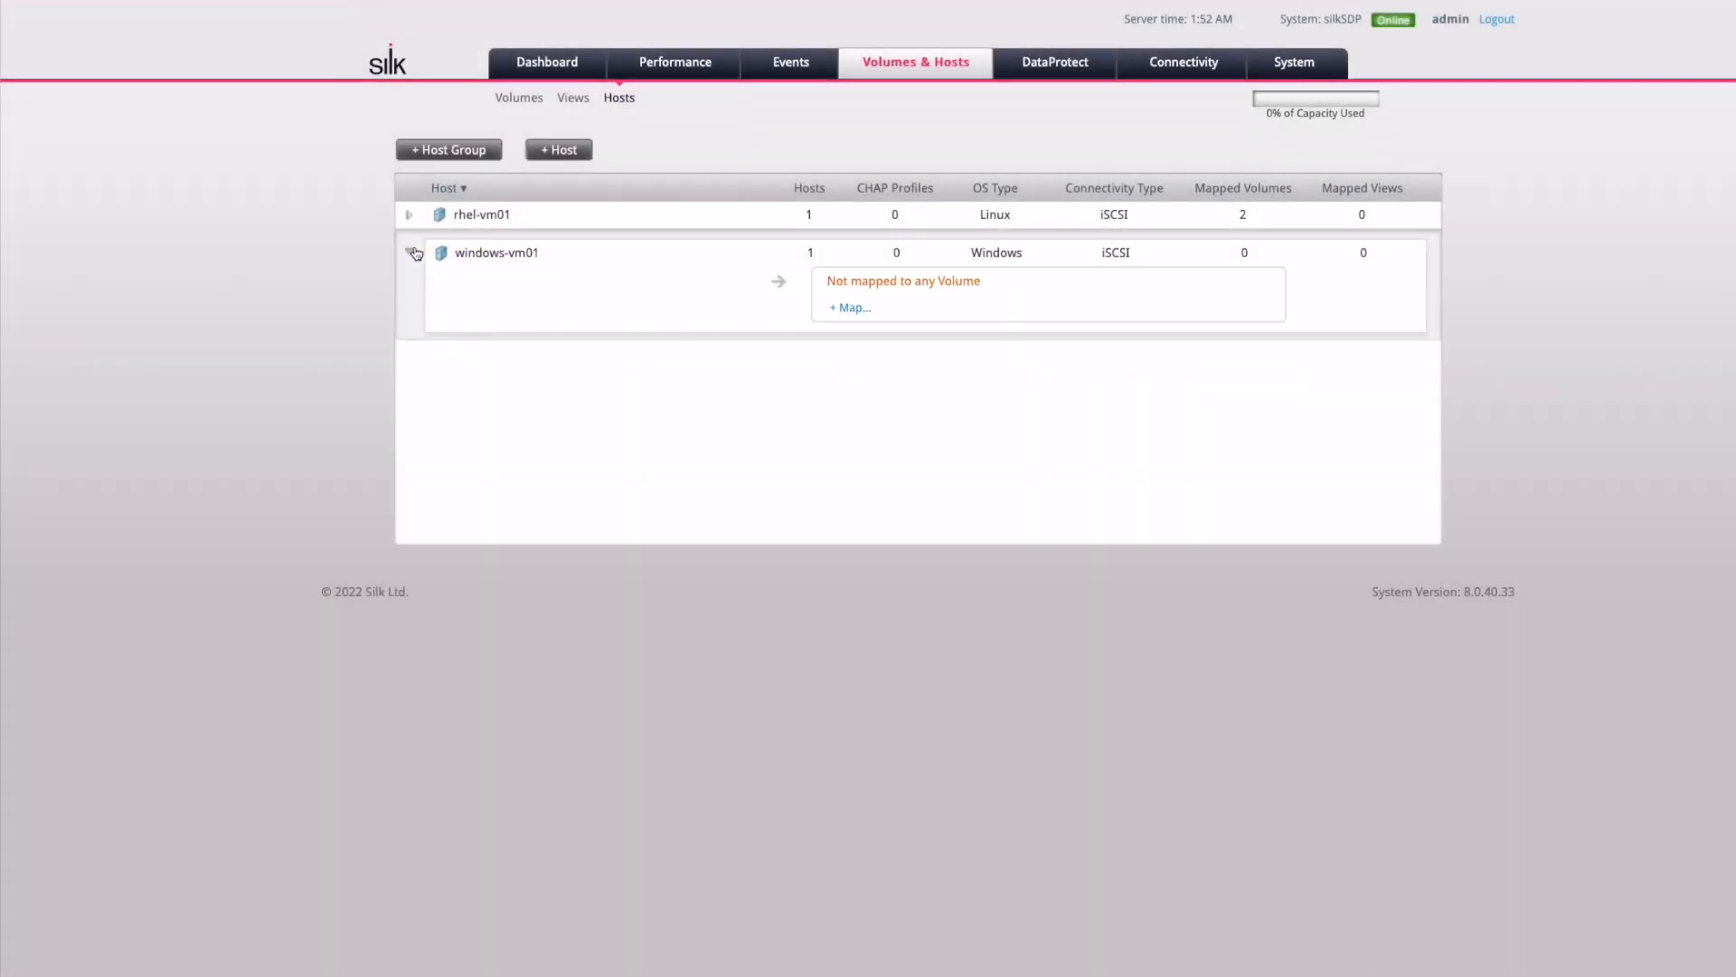
right_click(629, 283)
left_click(561, 372)
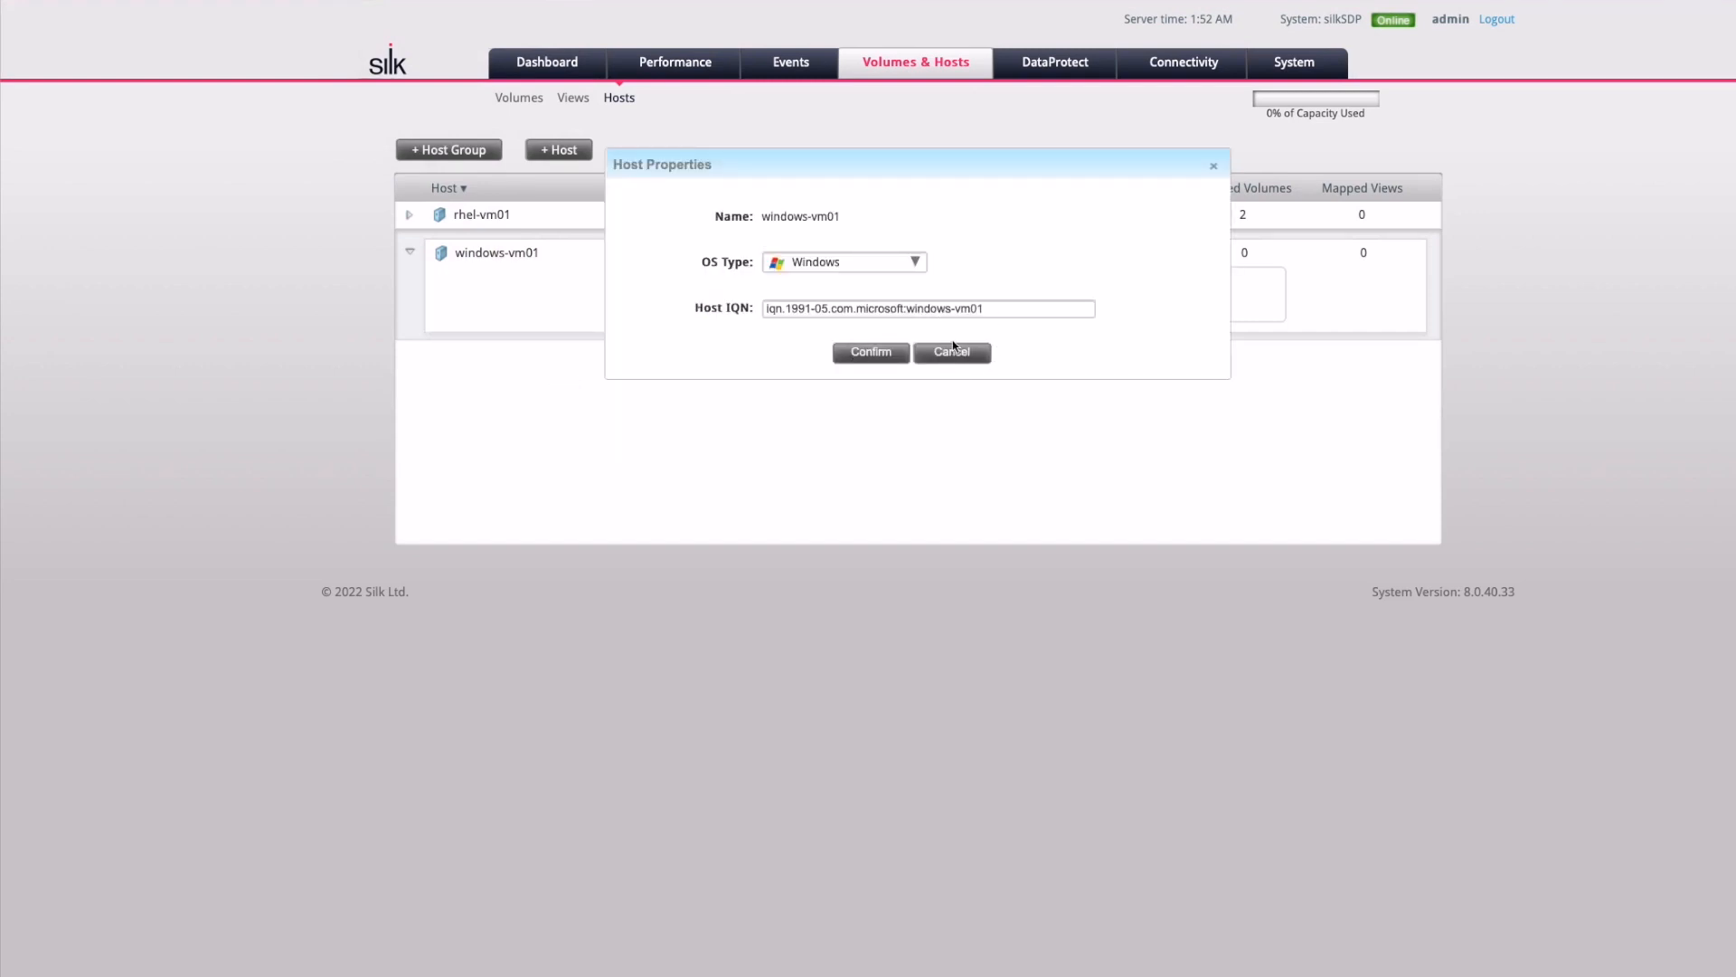
left_click(953, 352)
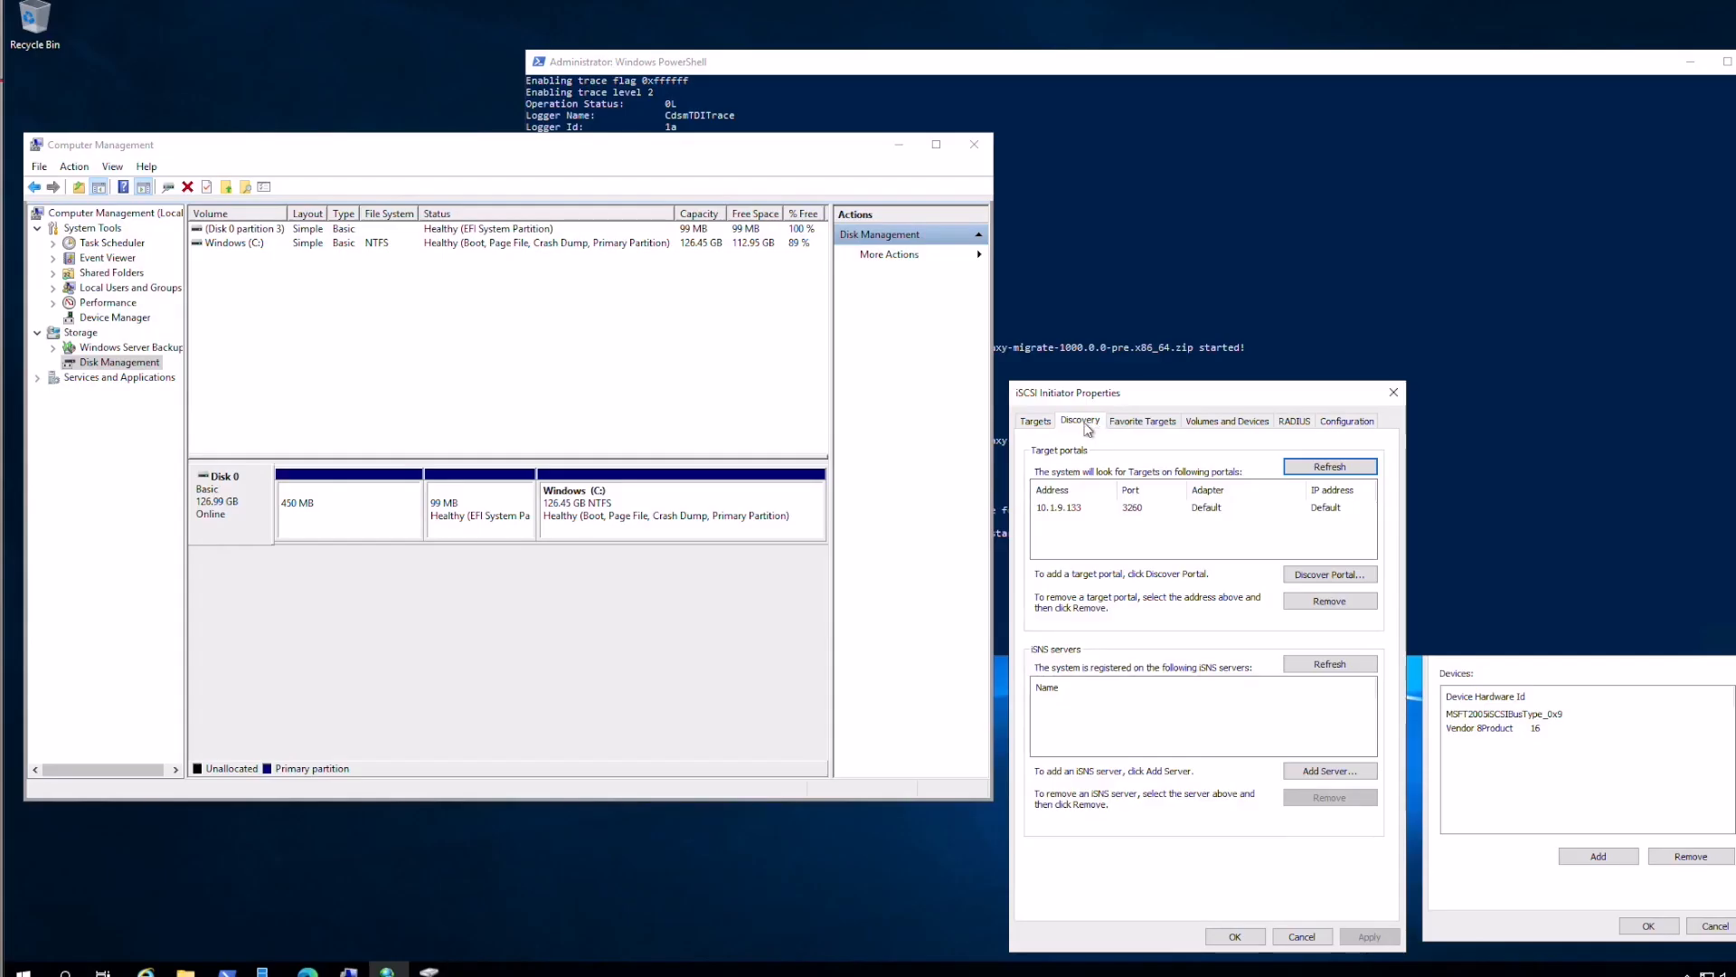
left_click(1036, 421)
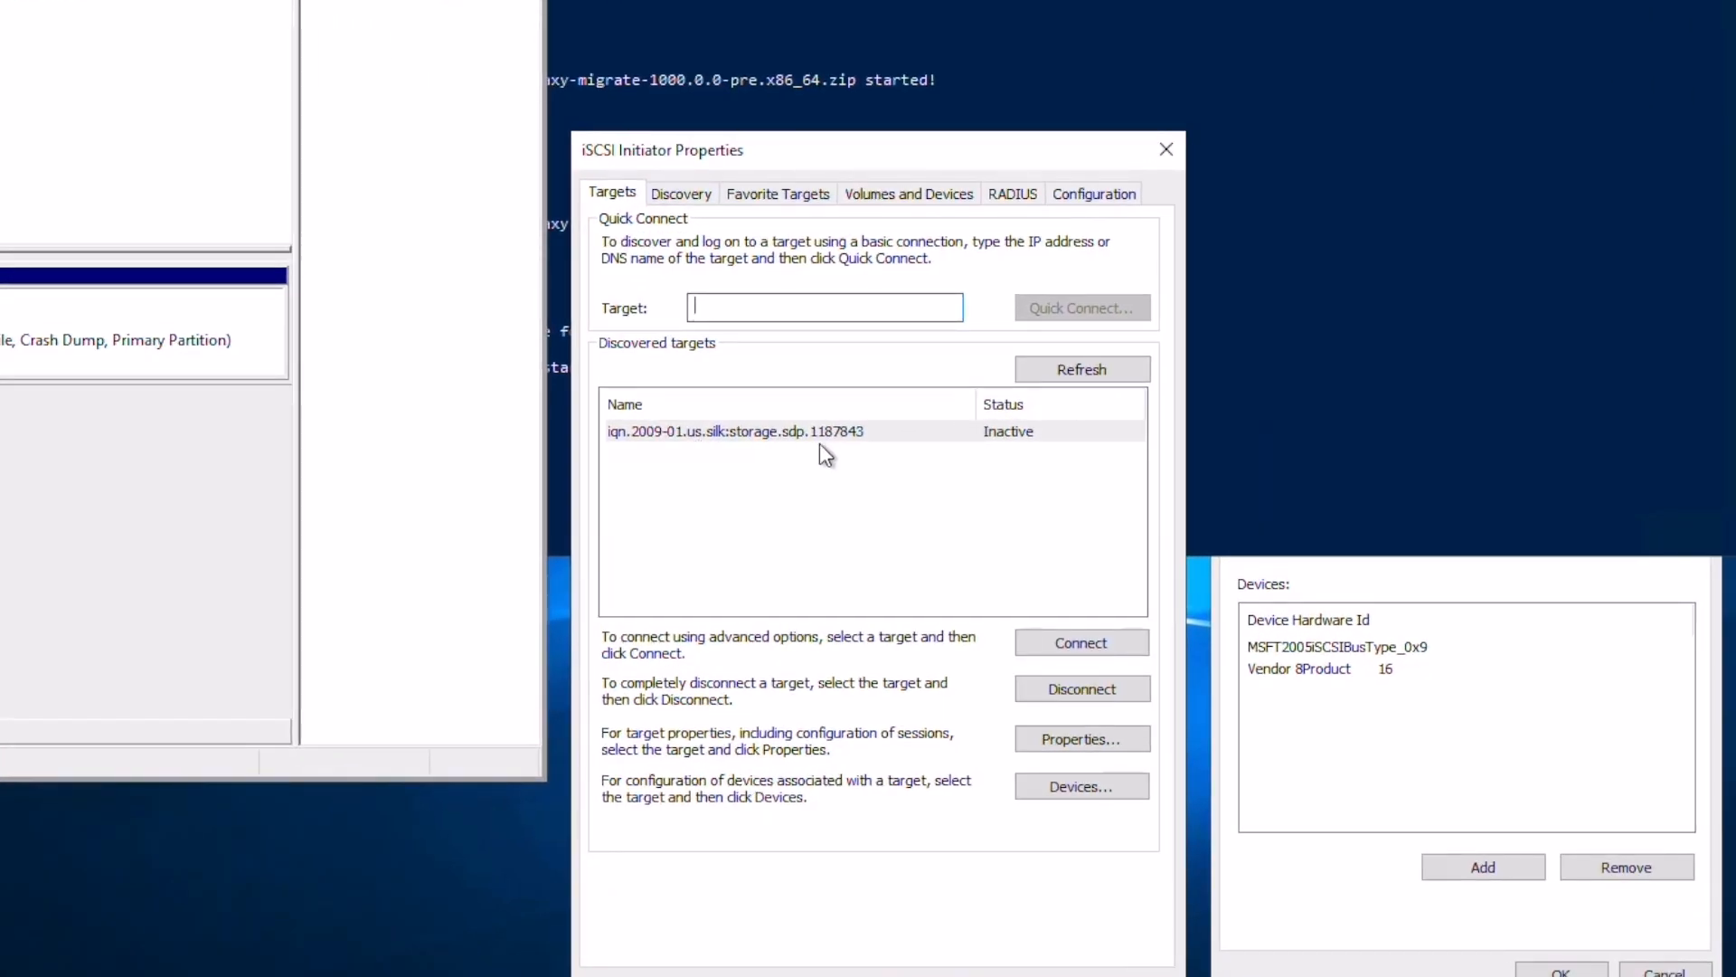
Show the MPIO devices list in Windows and select the SILK SDP entry
left_click(1421, 754)
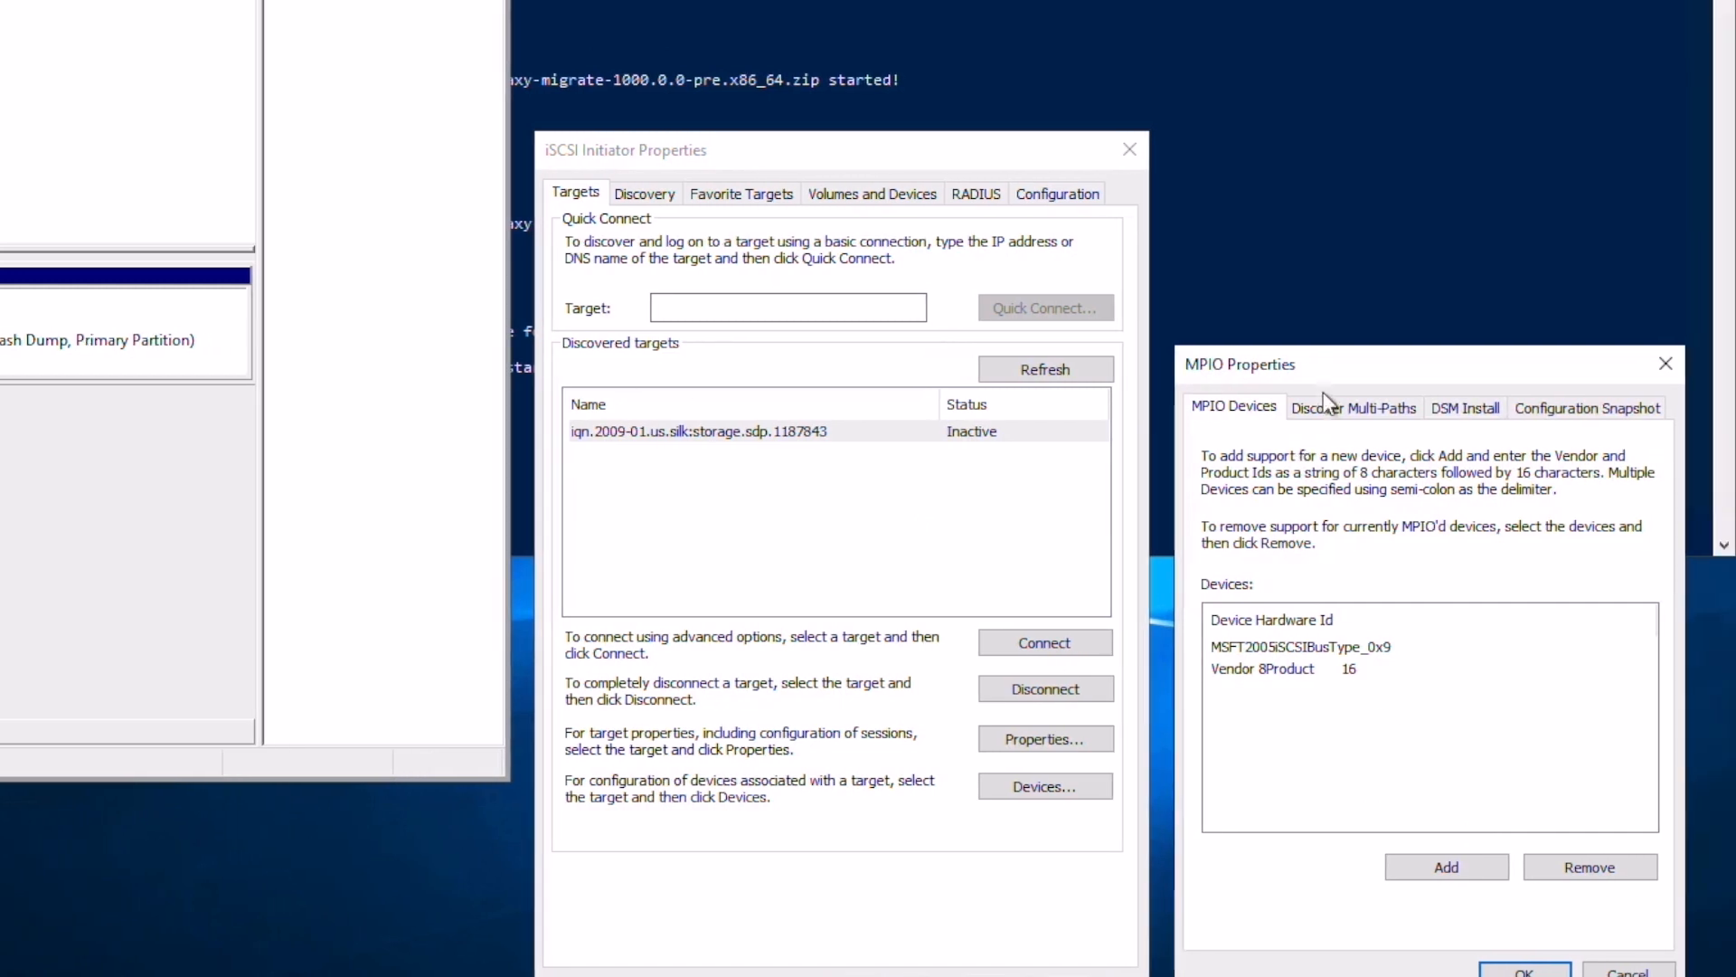
left_click(1366, 406)
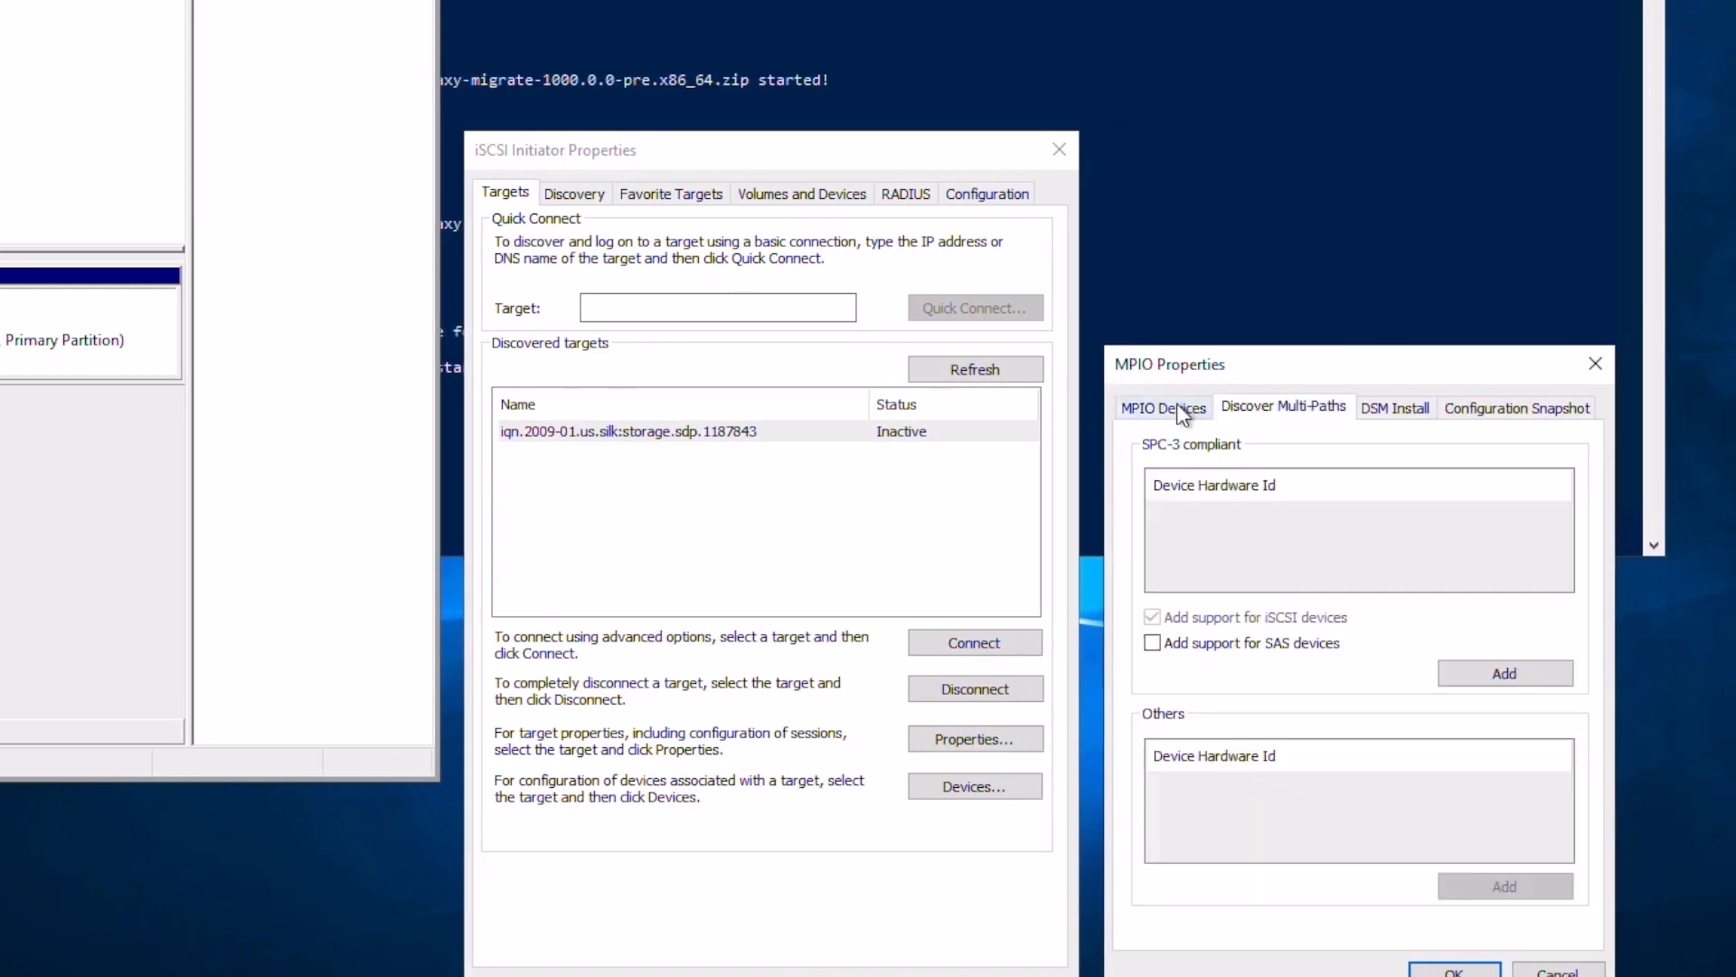
left_click(1167, 408)
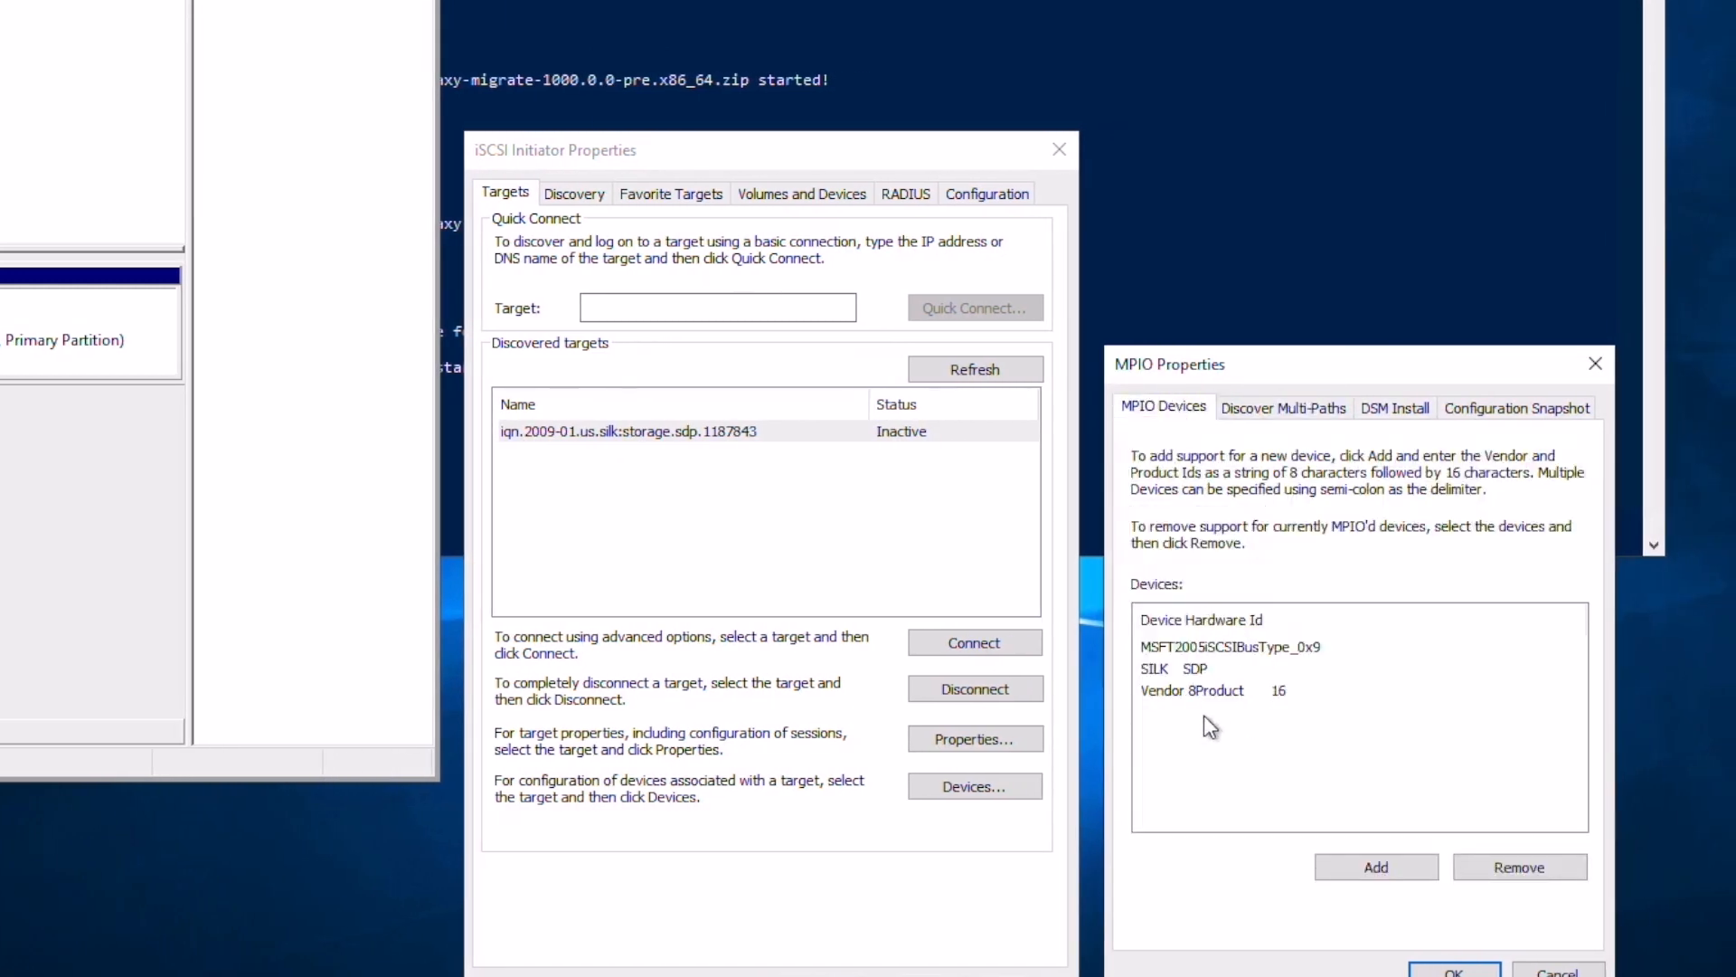
left_click(1164, 670)
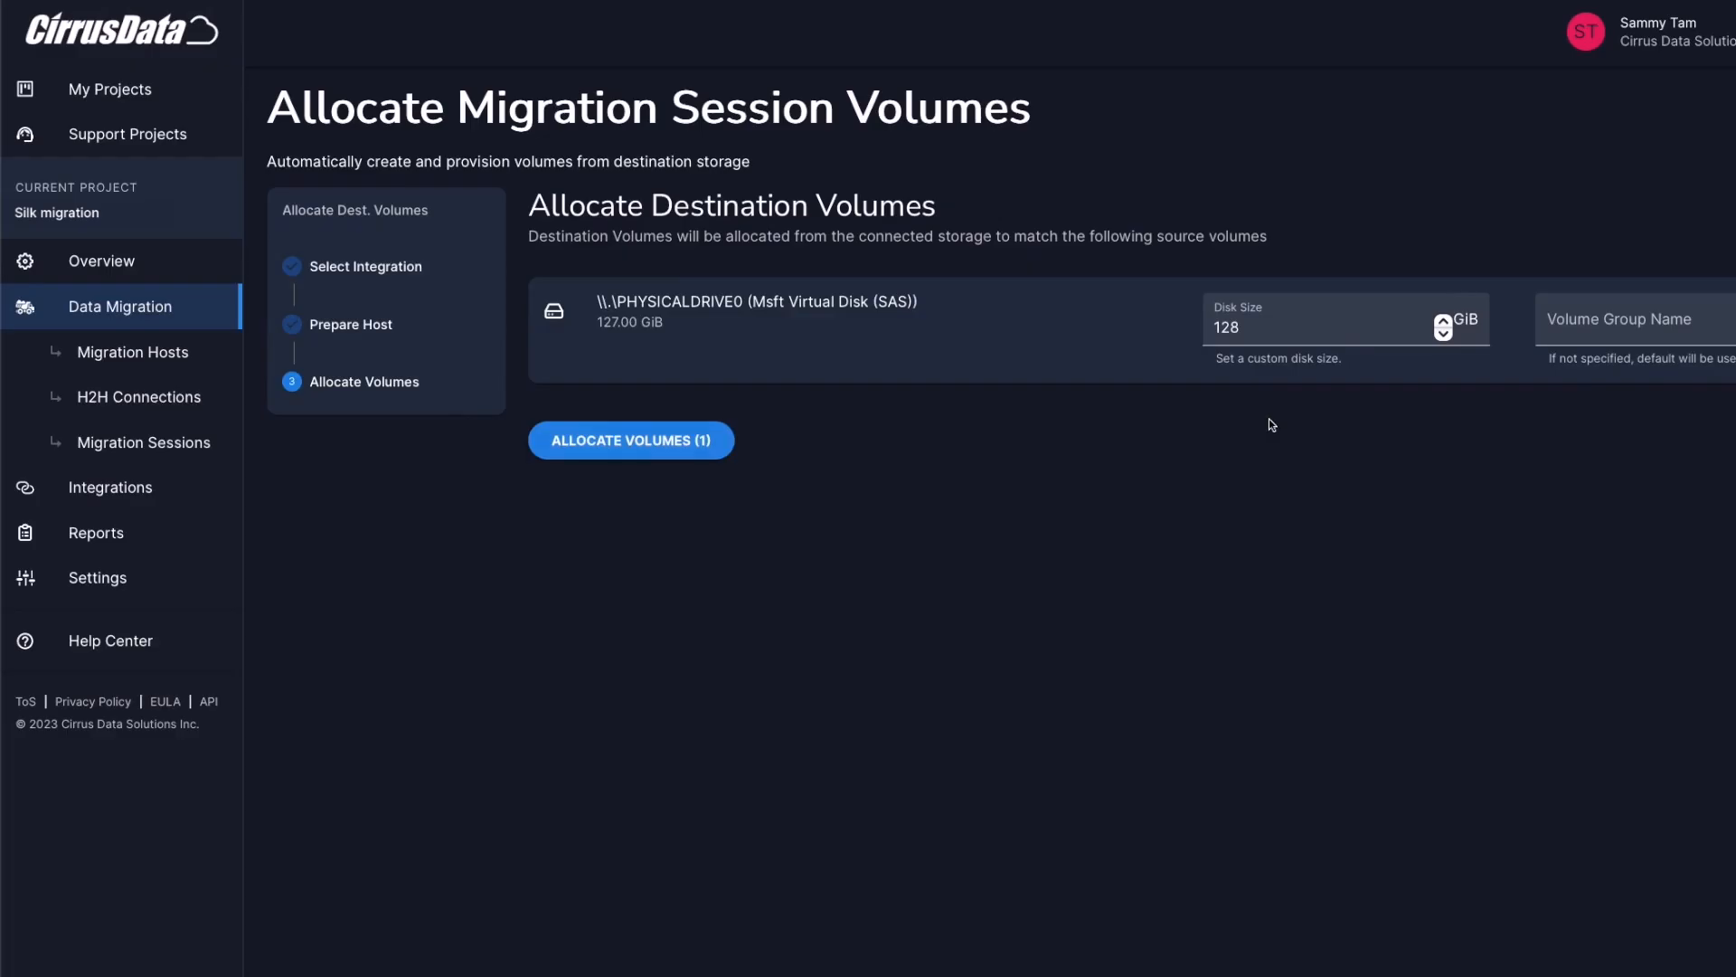
Allocate the 128 GiB Silk volume for PHYSICALDRIVE0 and return to the session wizard
left_click(646, 453)
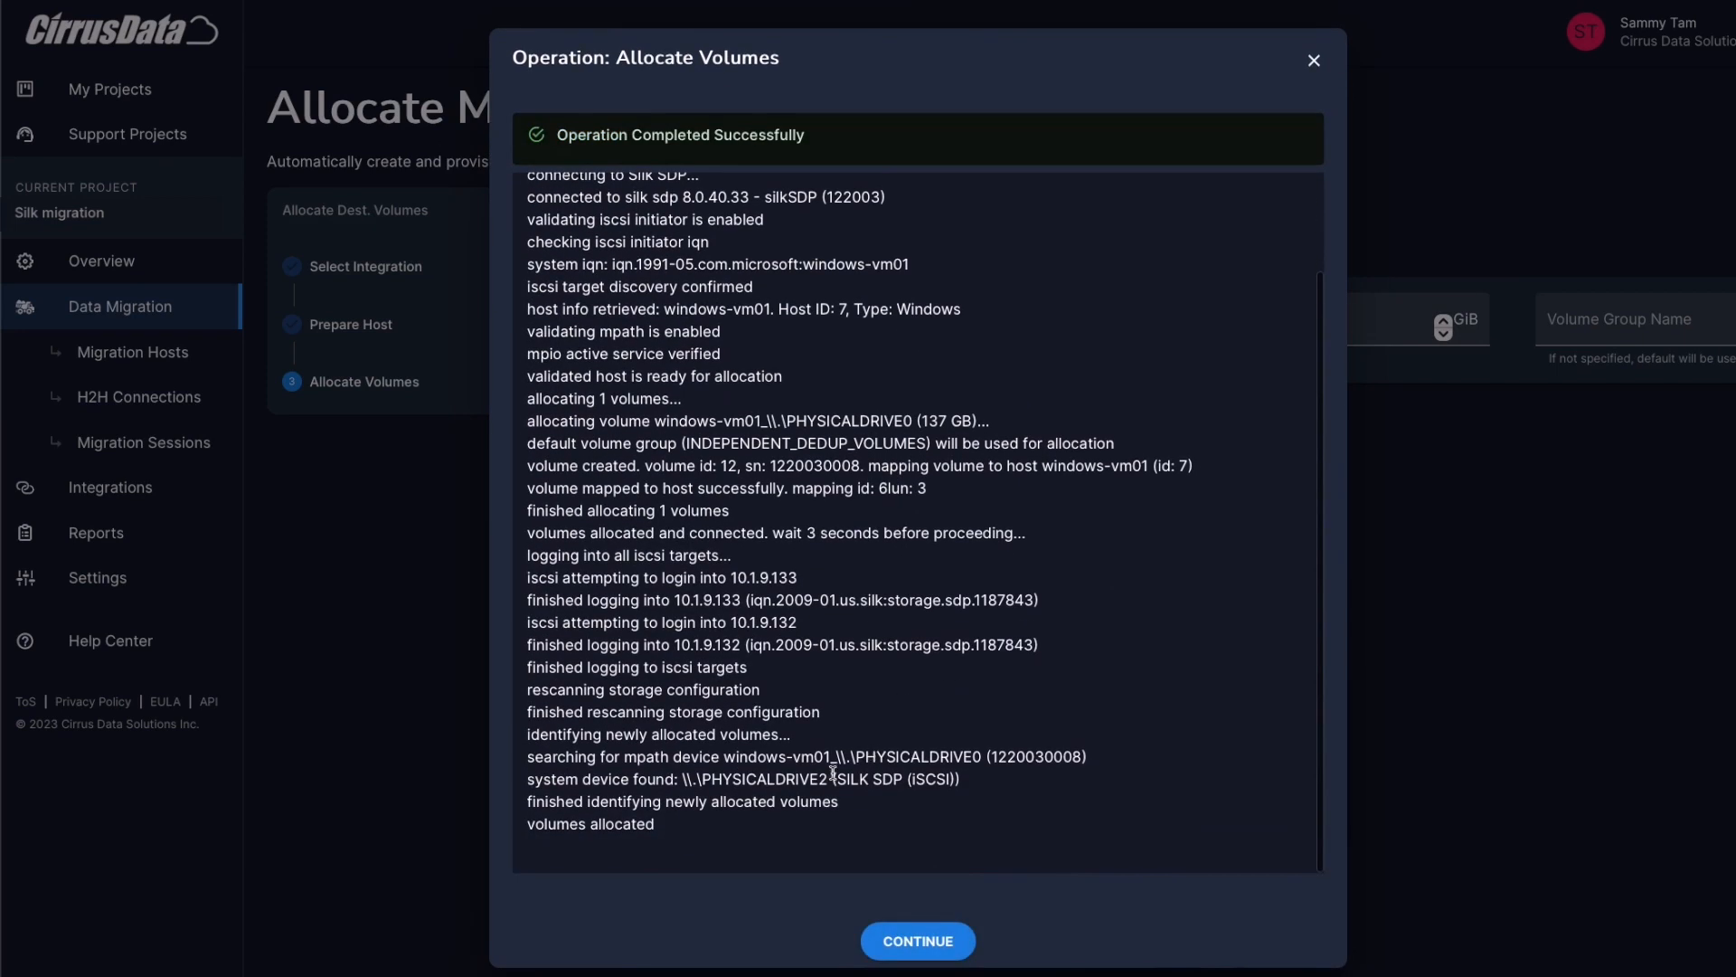
left_click(939, 941)
left_click(444, 0)
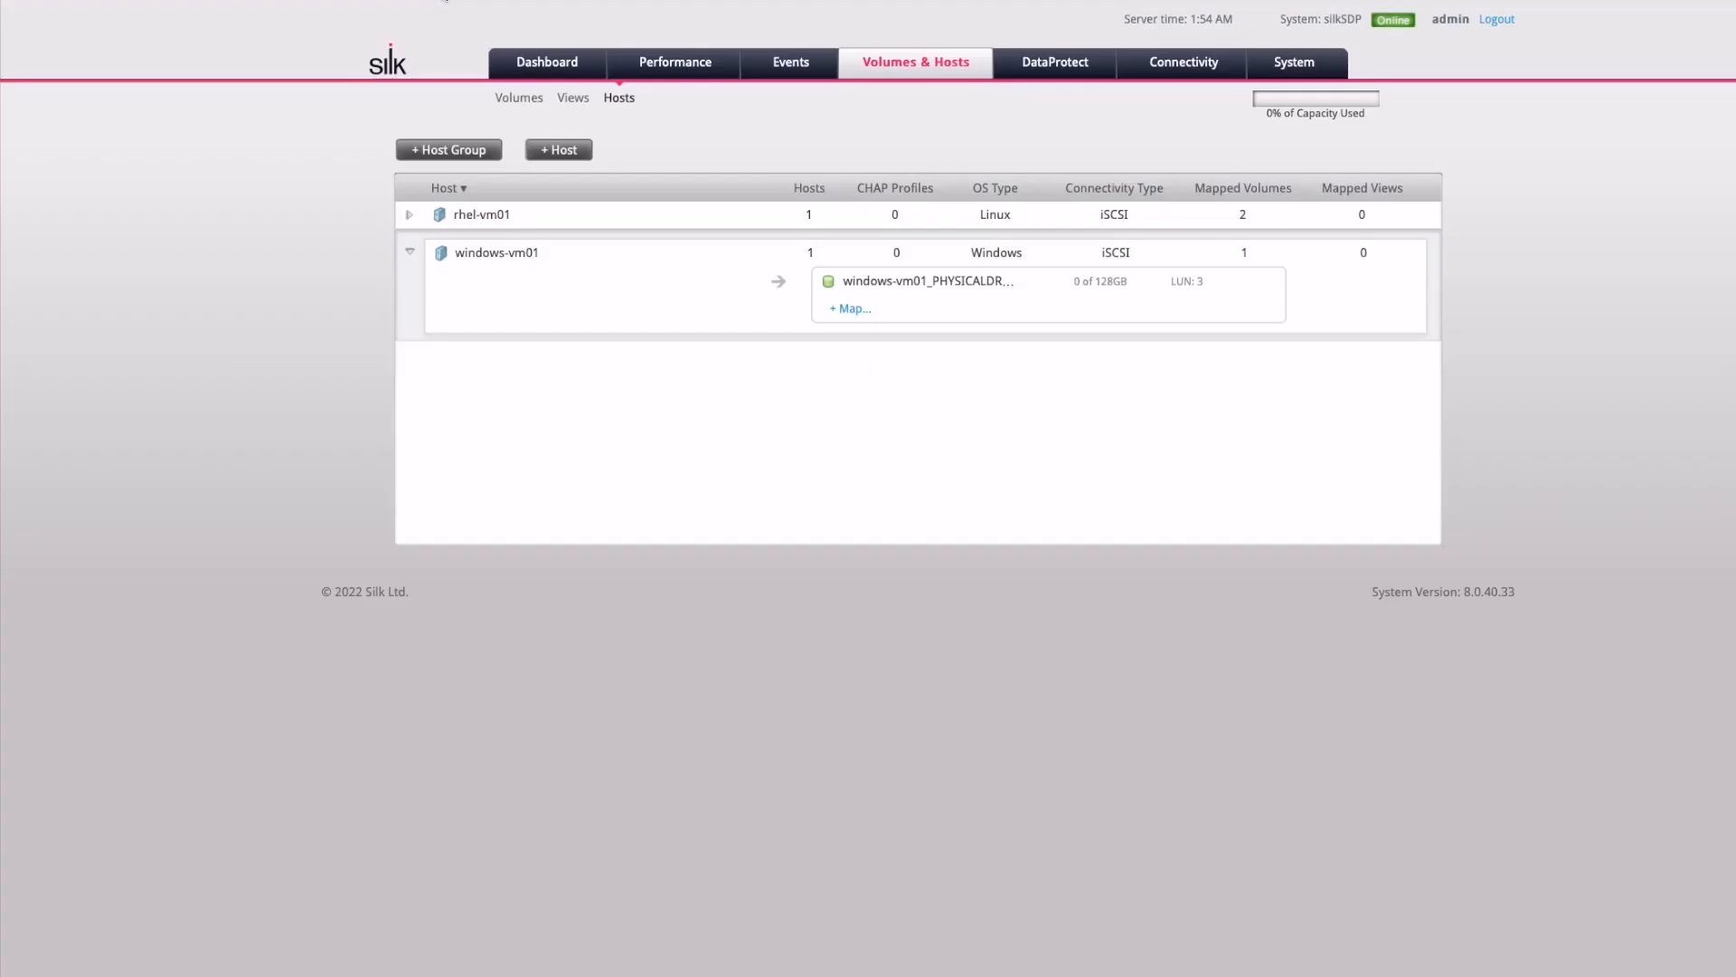
left_click(409, 253)
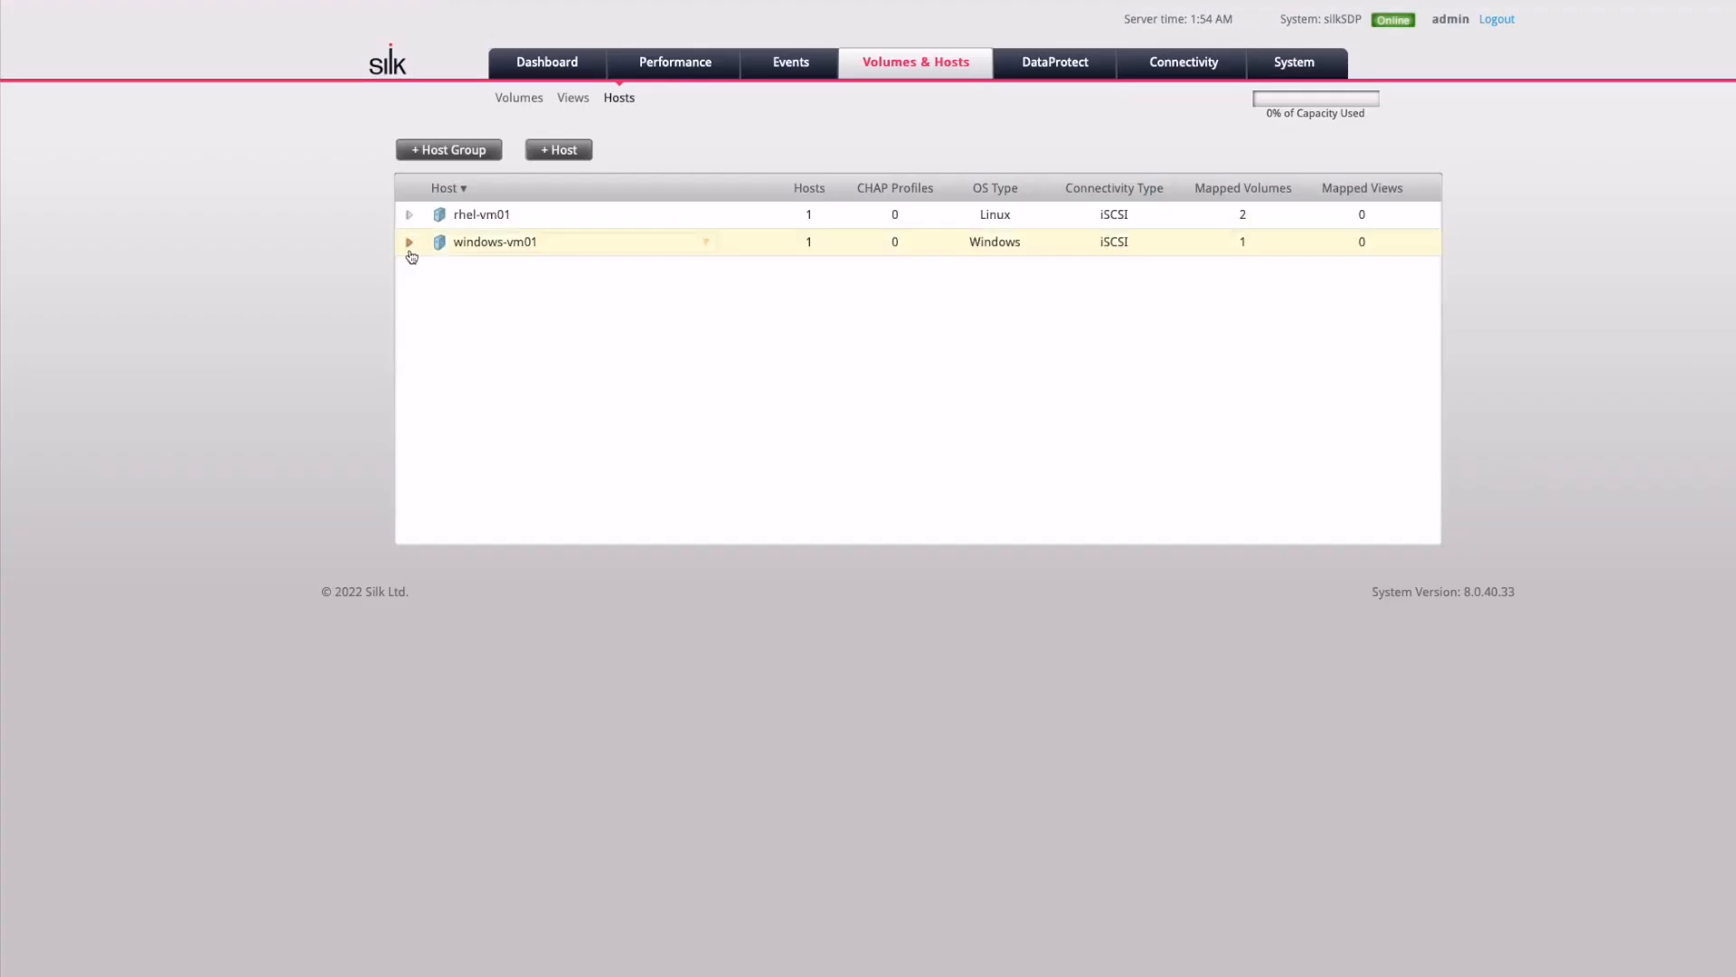
left_click(410, 253)
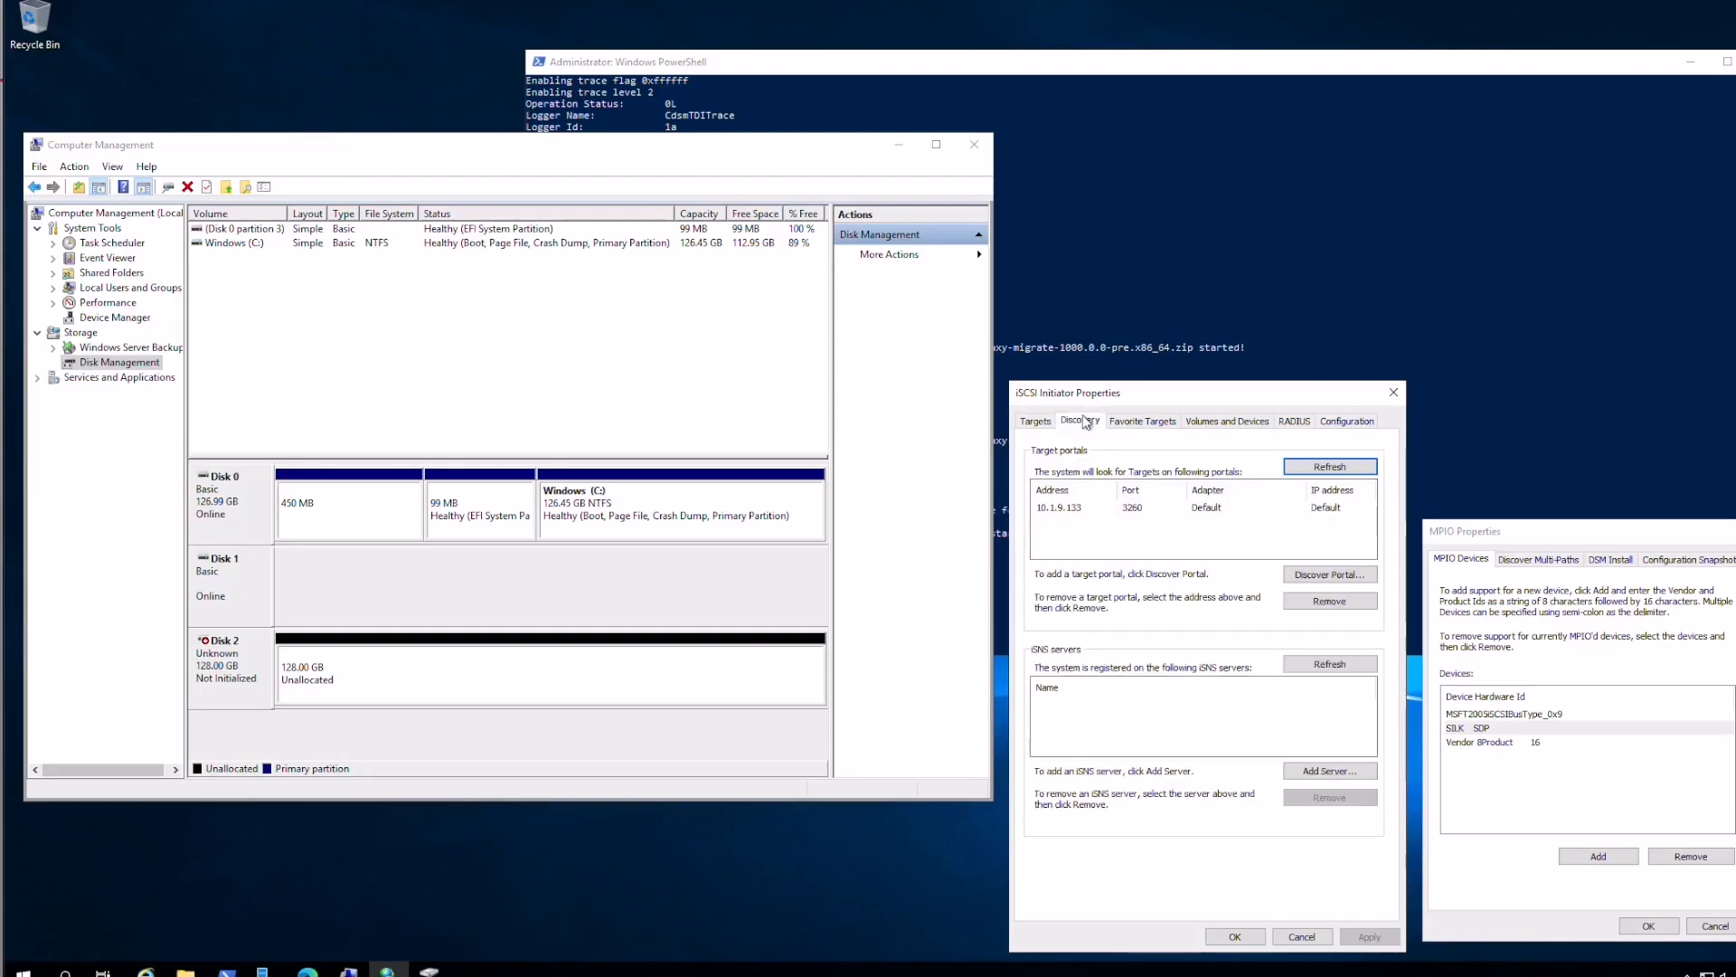
left_click(1045, 422)
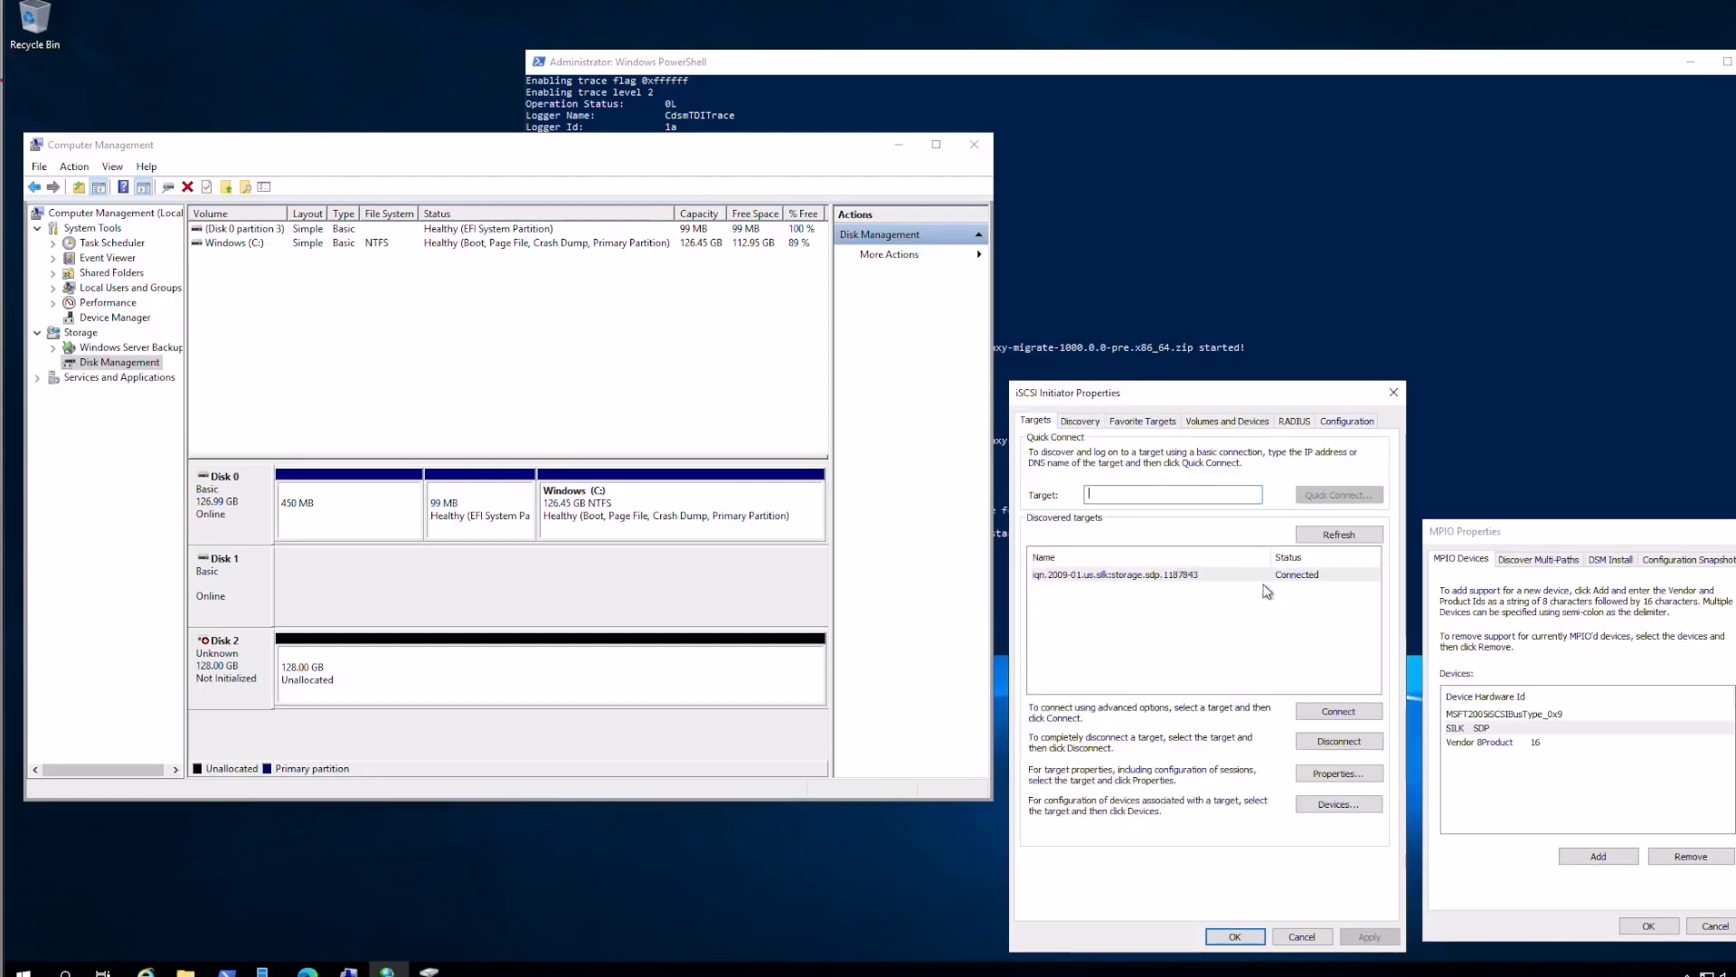
left_click(1340, 804)
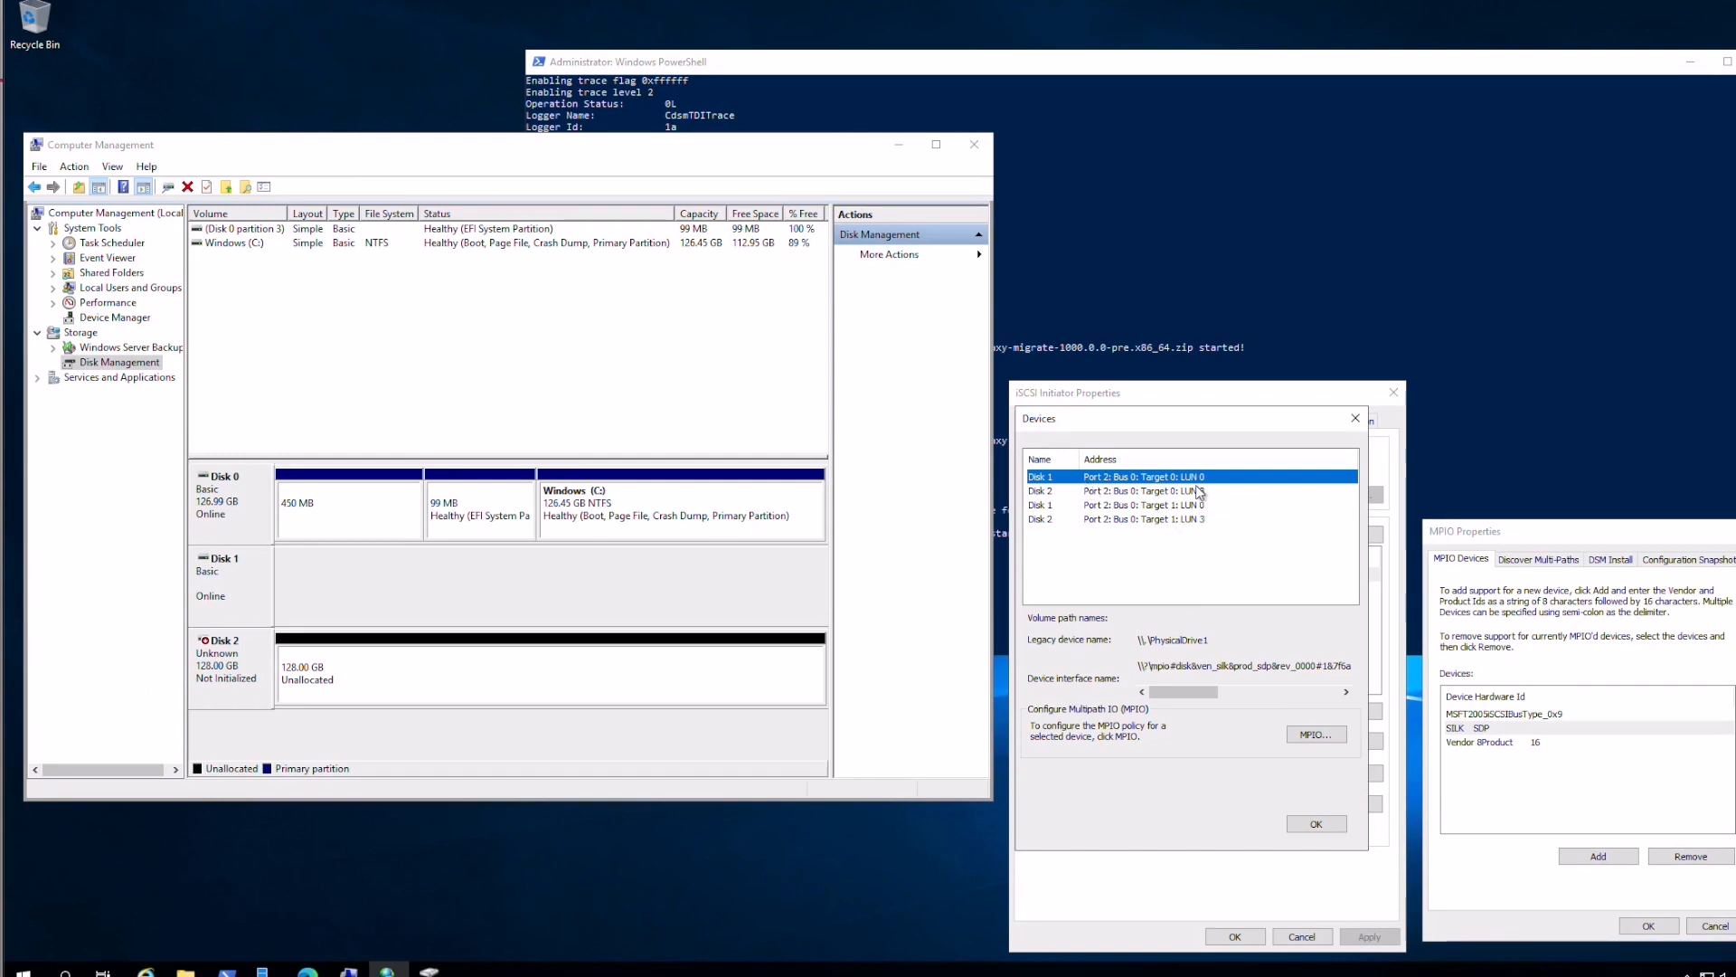
left_click(1317, 823)
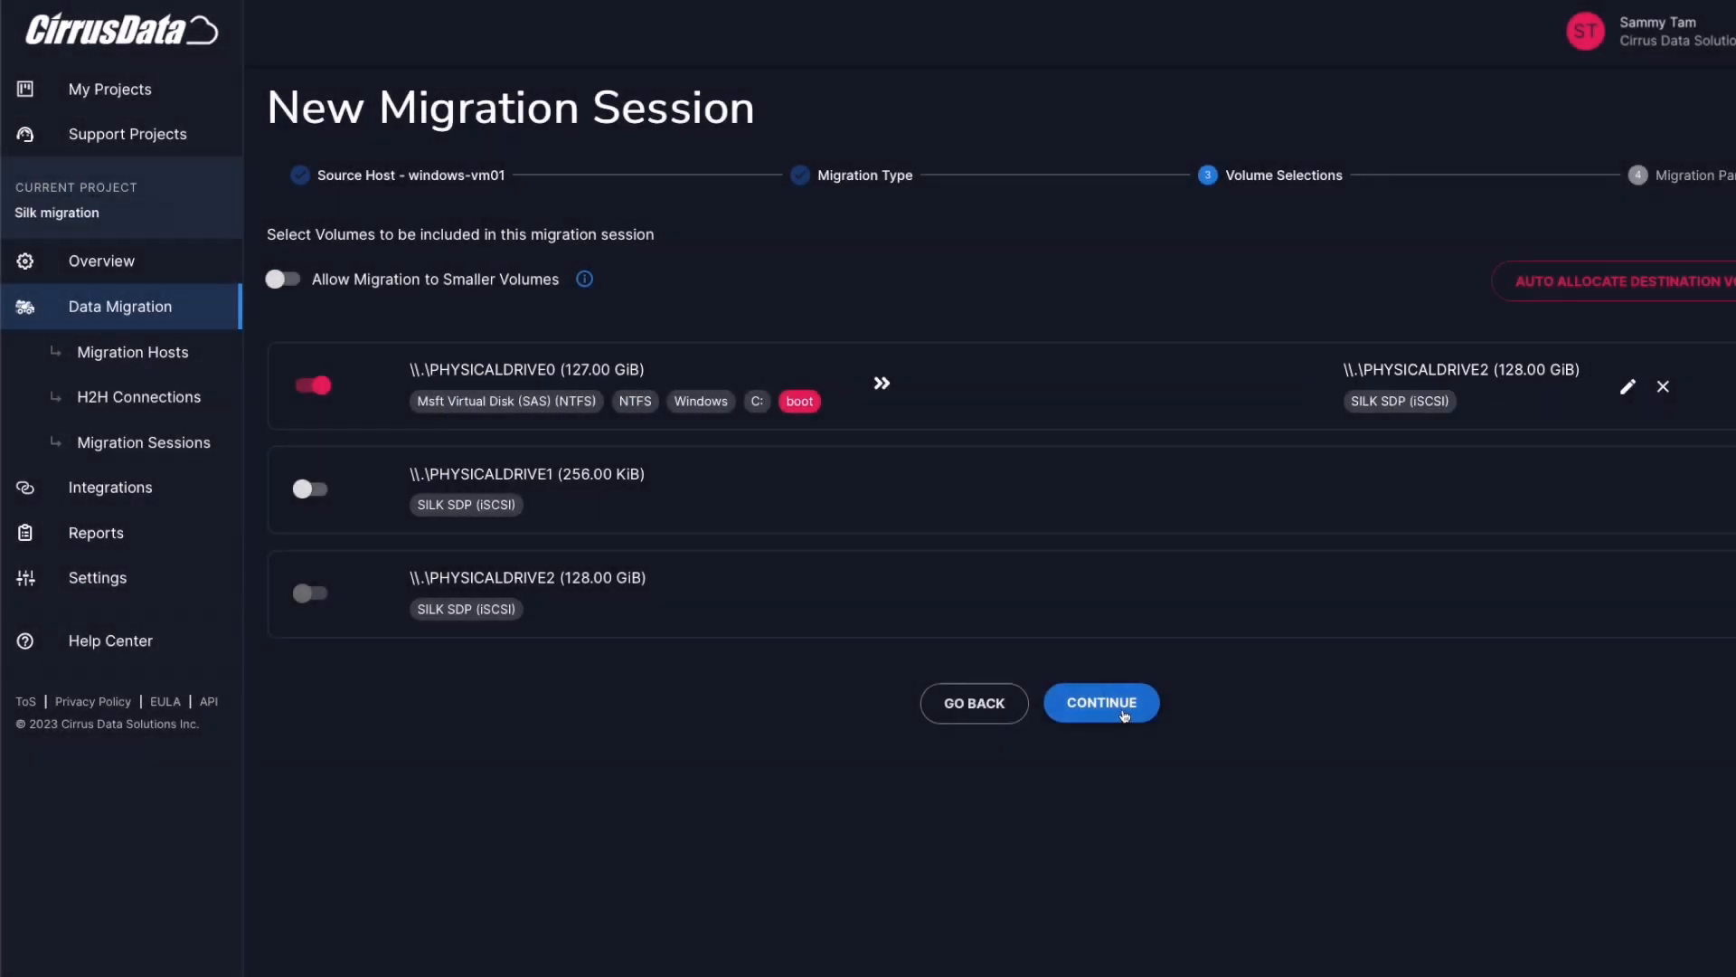
Keep 24-hour auto re-sync and Relentless iQoS, leave the migration schedule off, and create the session
left_click(1129, 716)
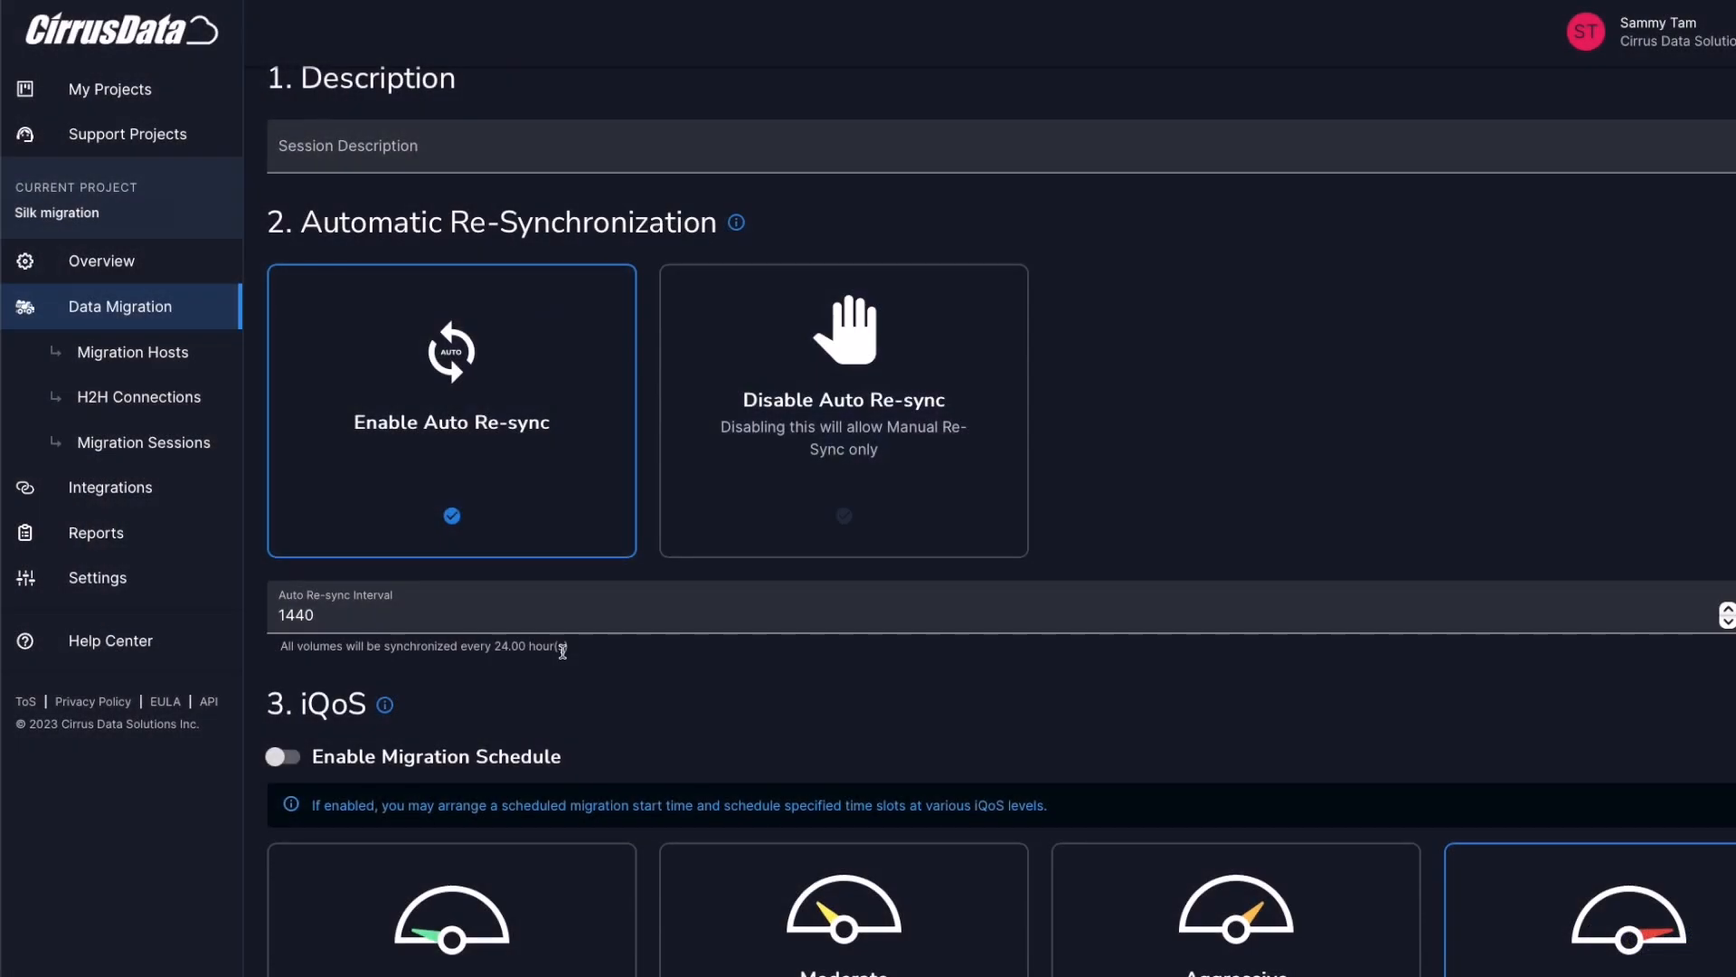
scroll(562, 648, "down", 3)
left_click(287, 505)
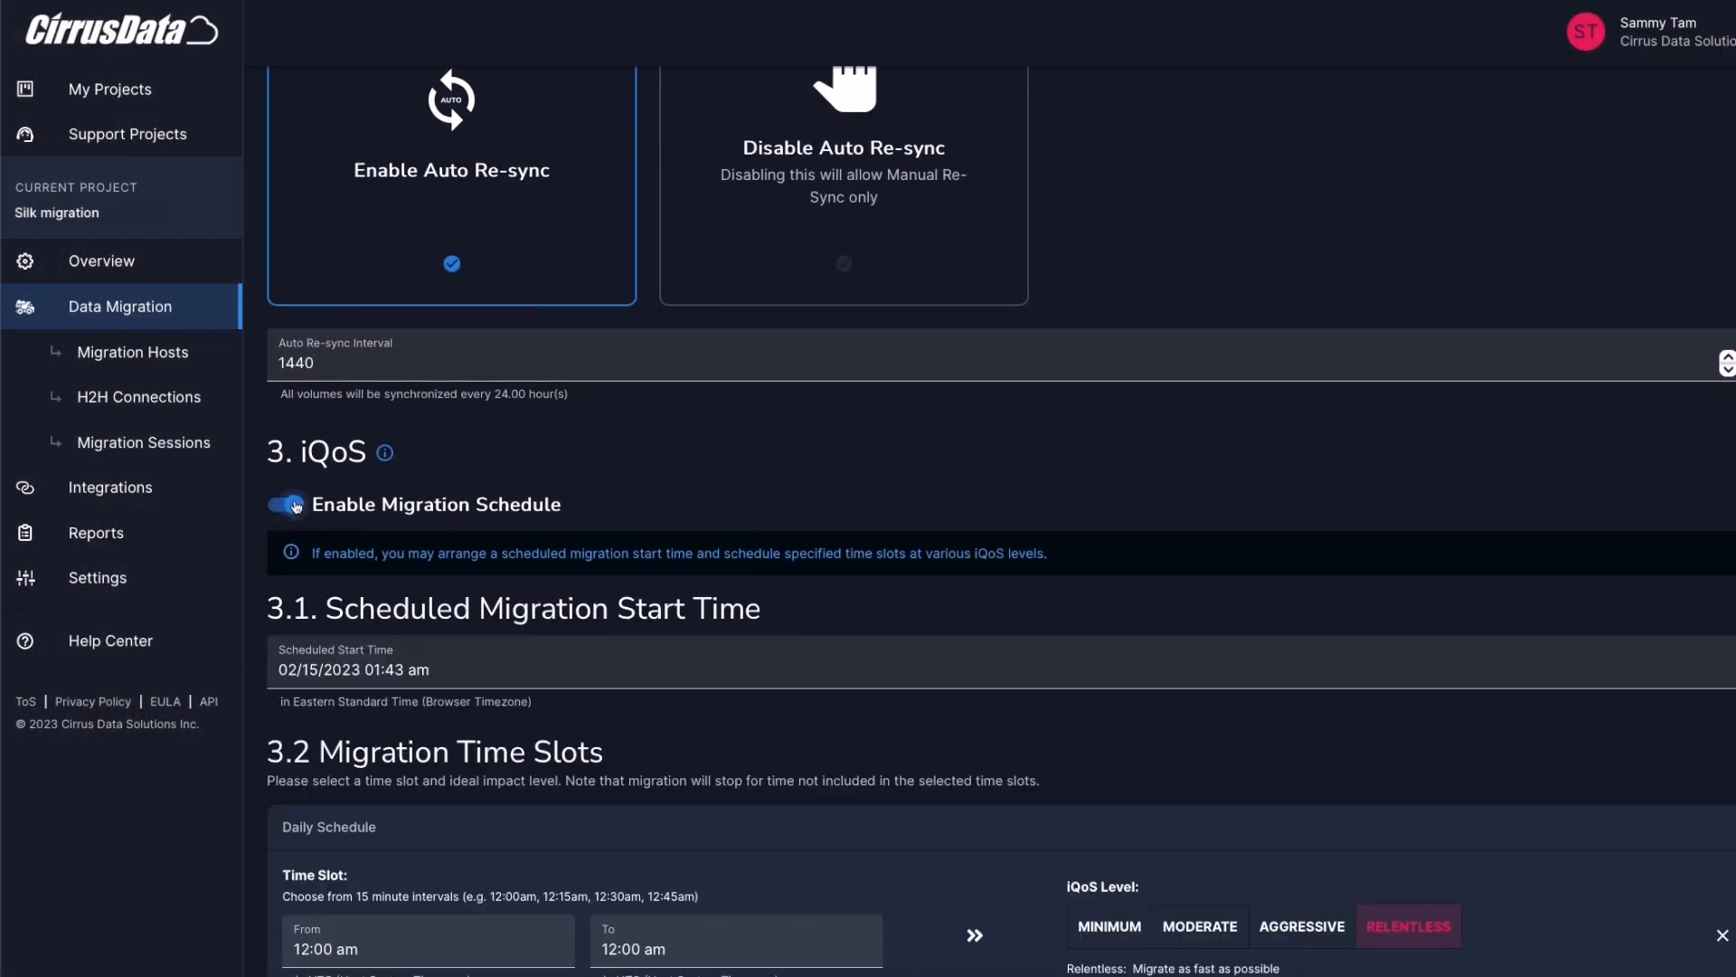
scroll(411, 582, "down", 3)
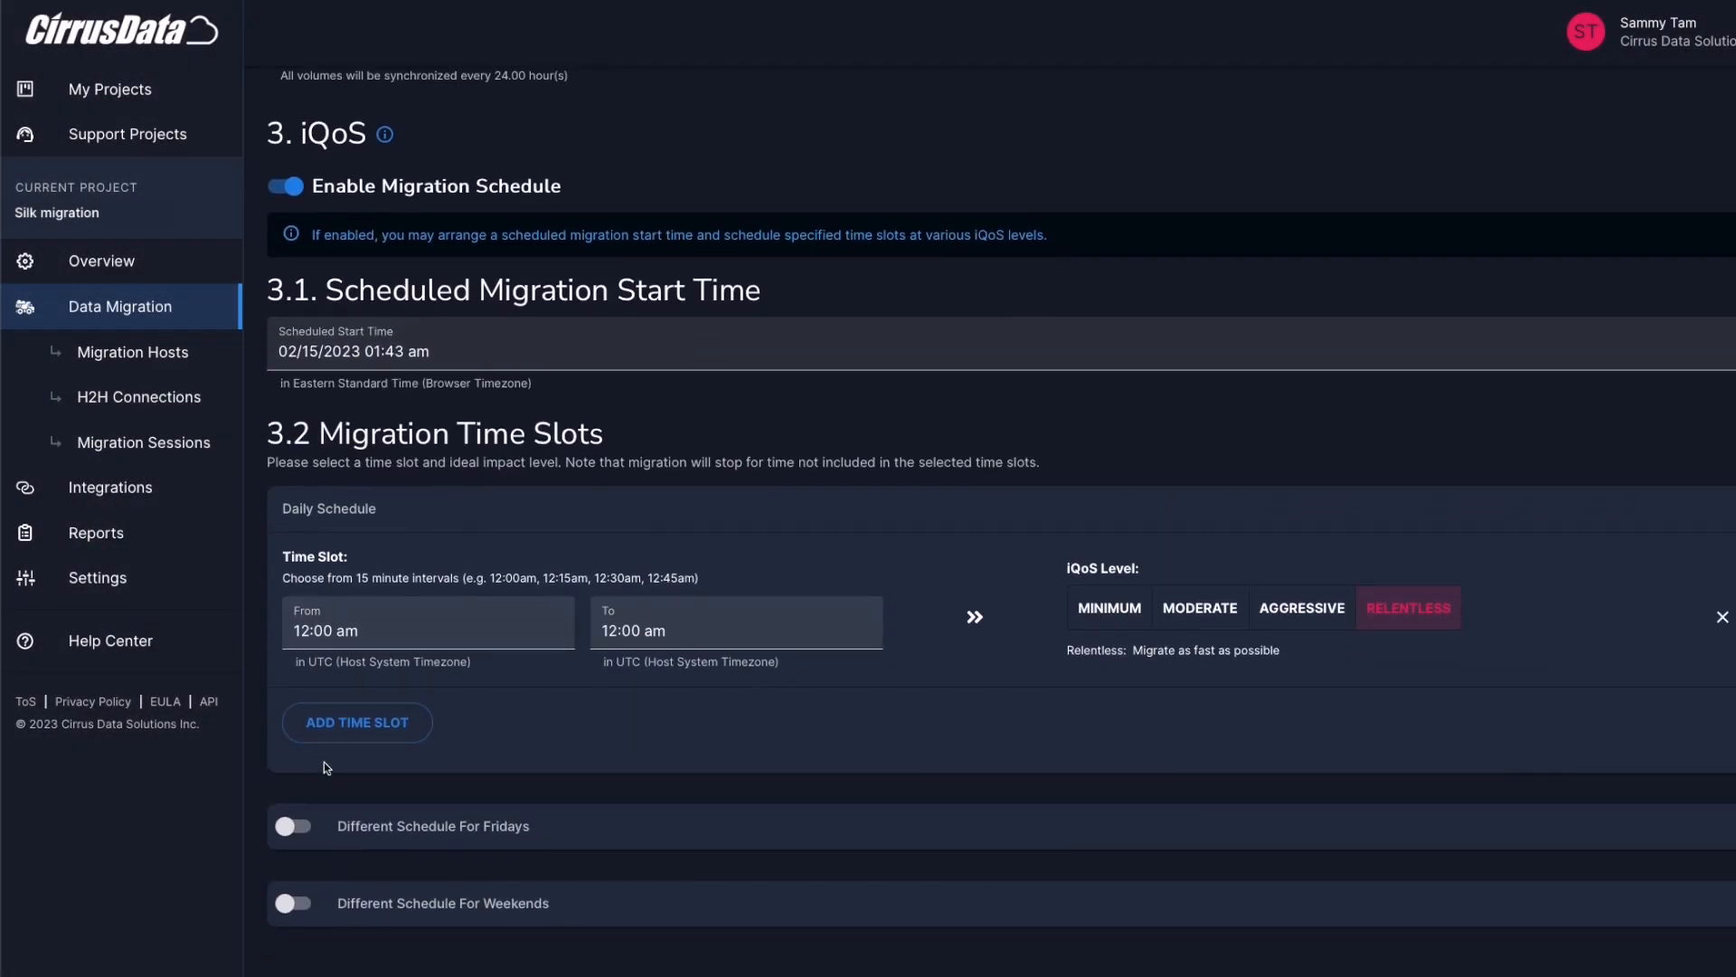
left_click(286, 187)
scroll(570, 504, "up", 1)
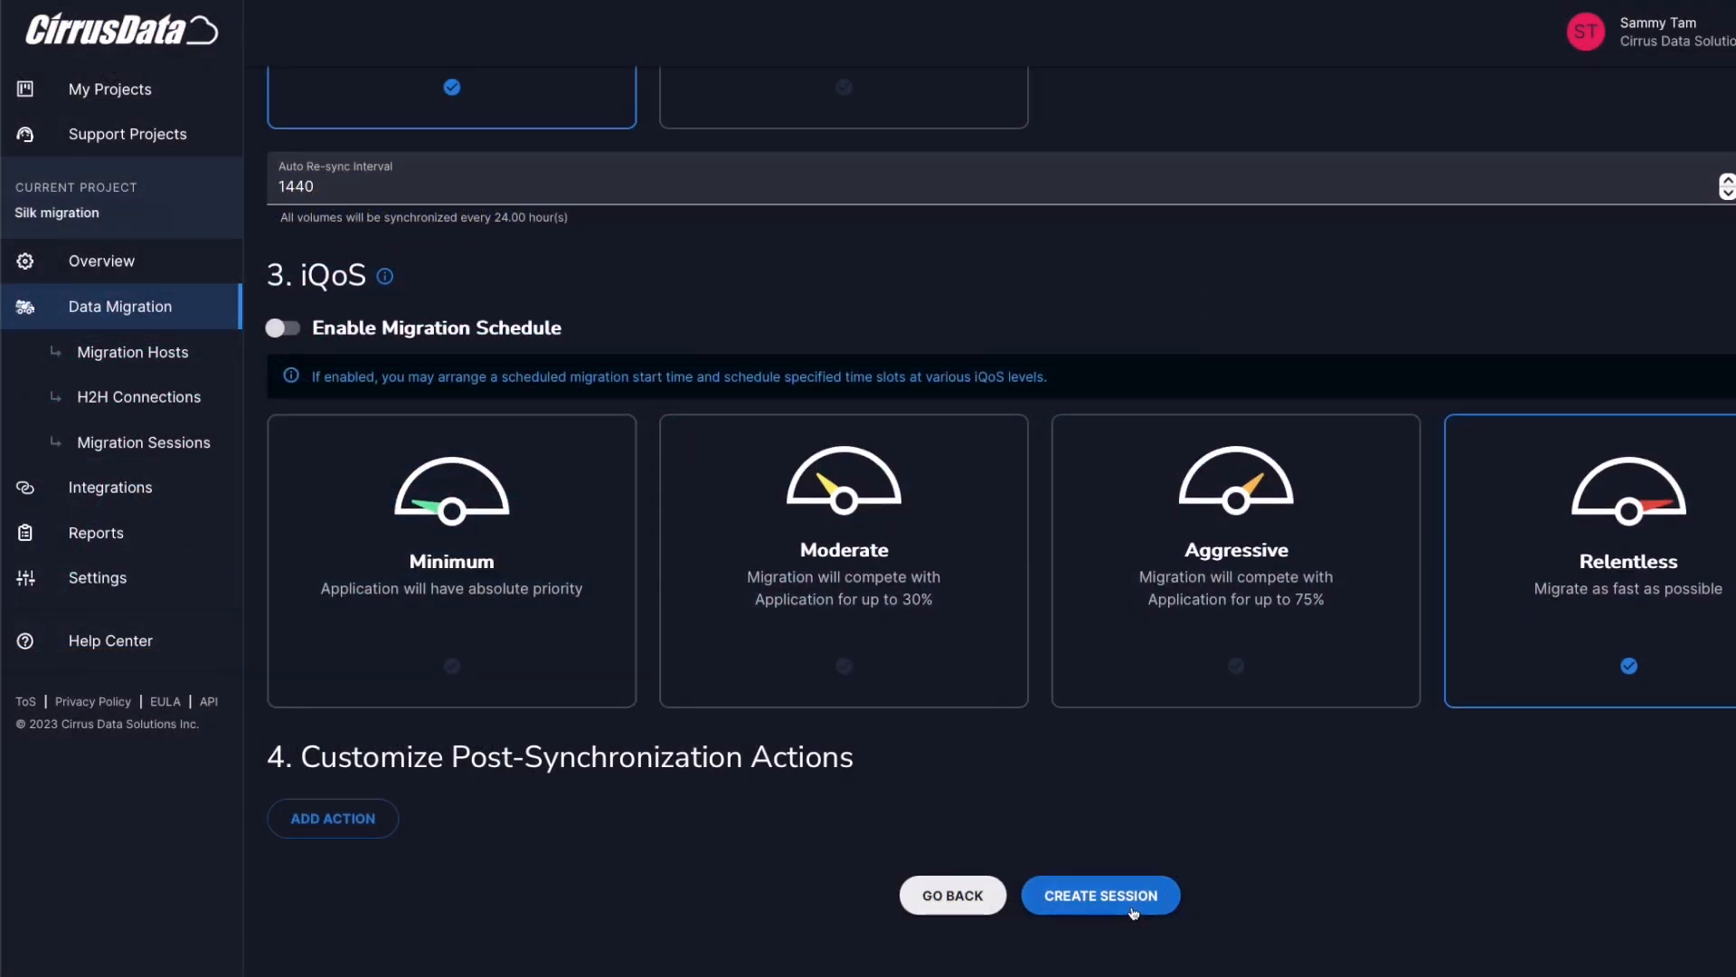
left_click(1132, 909)
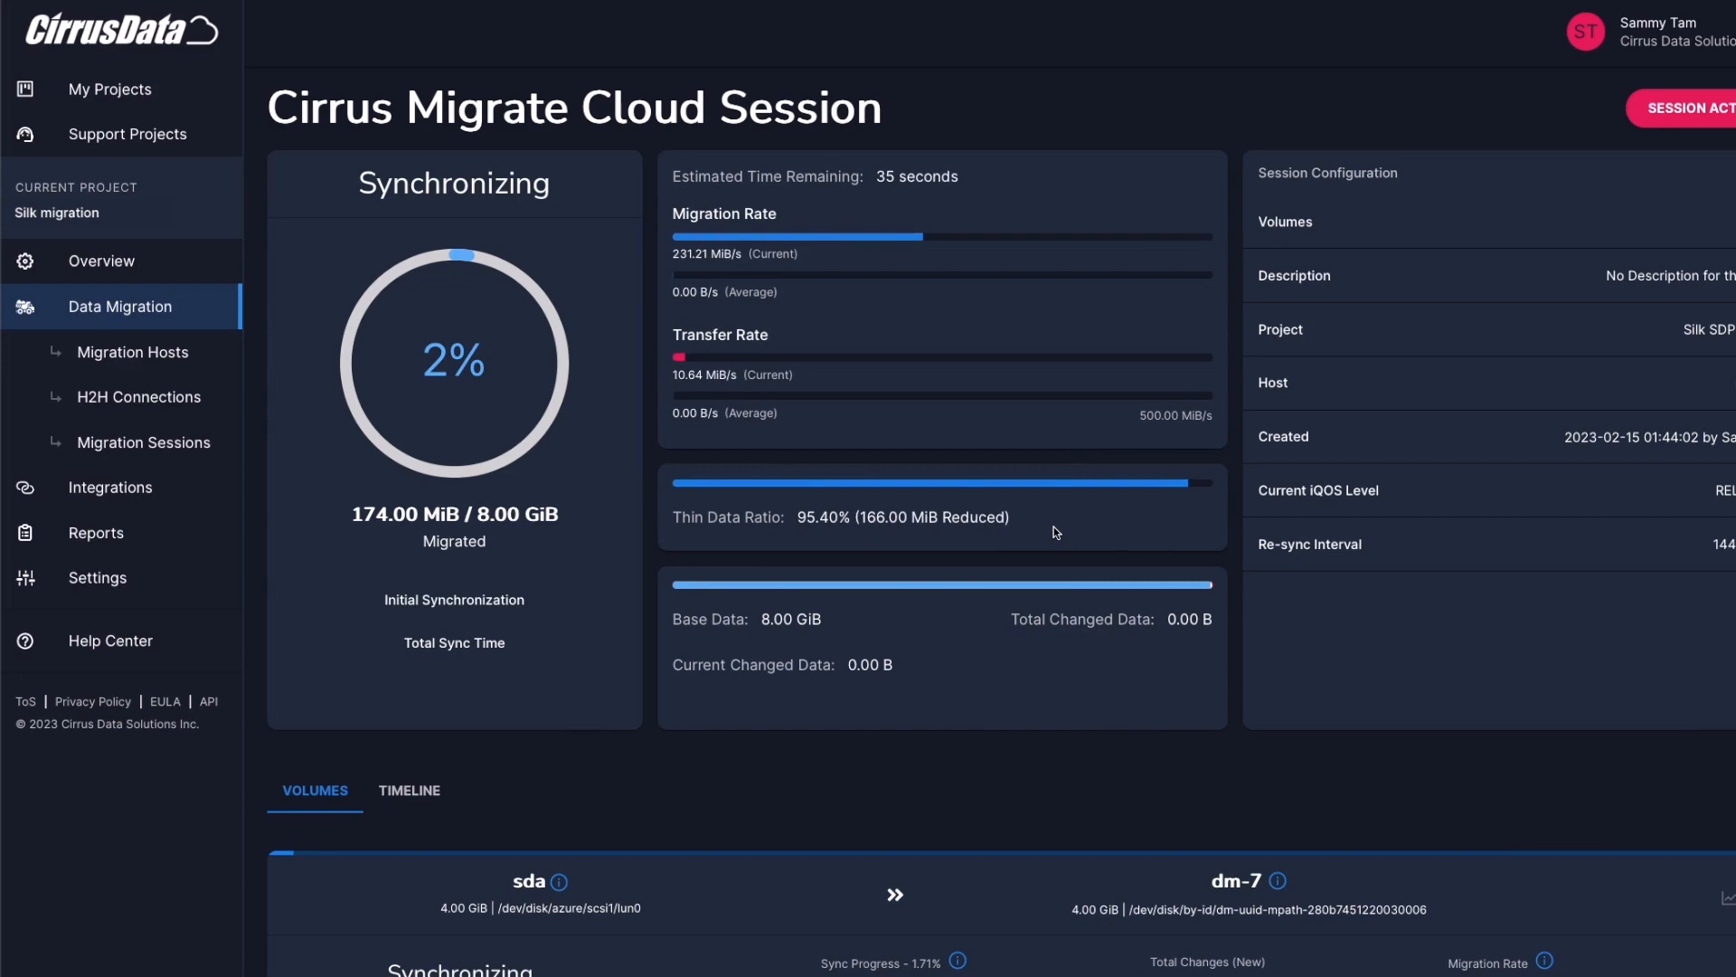
Open the changed data map for volume sda on the running session's page
scroll(742, 584, "down", 2)
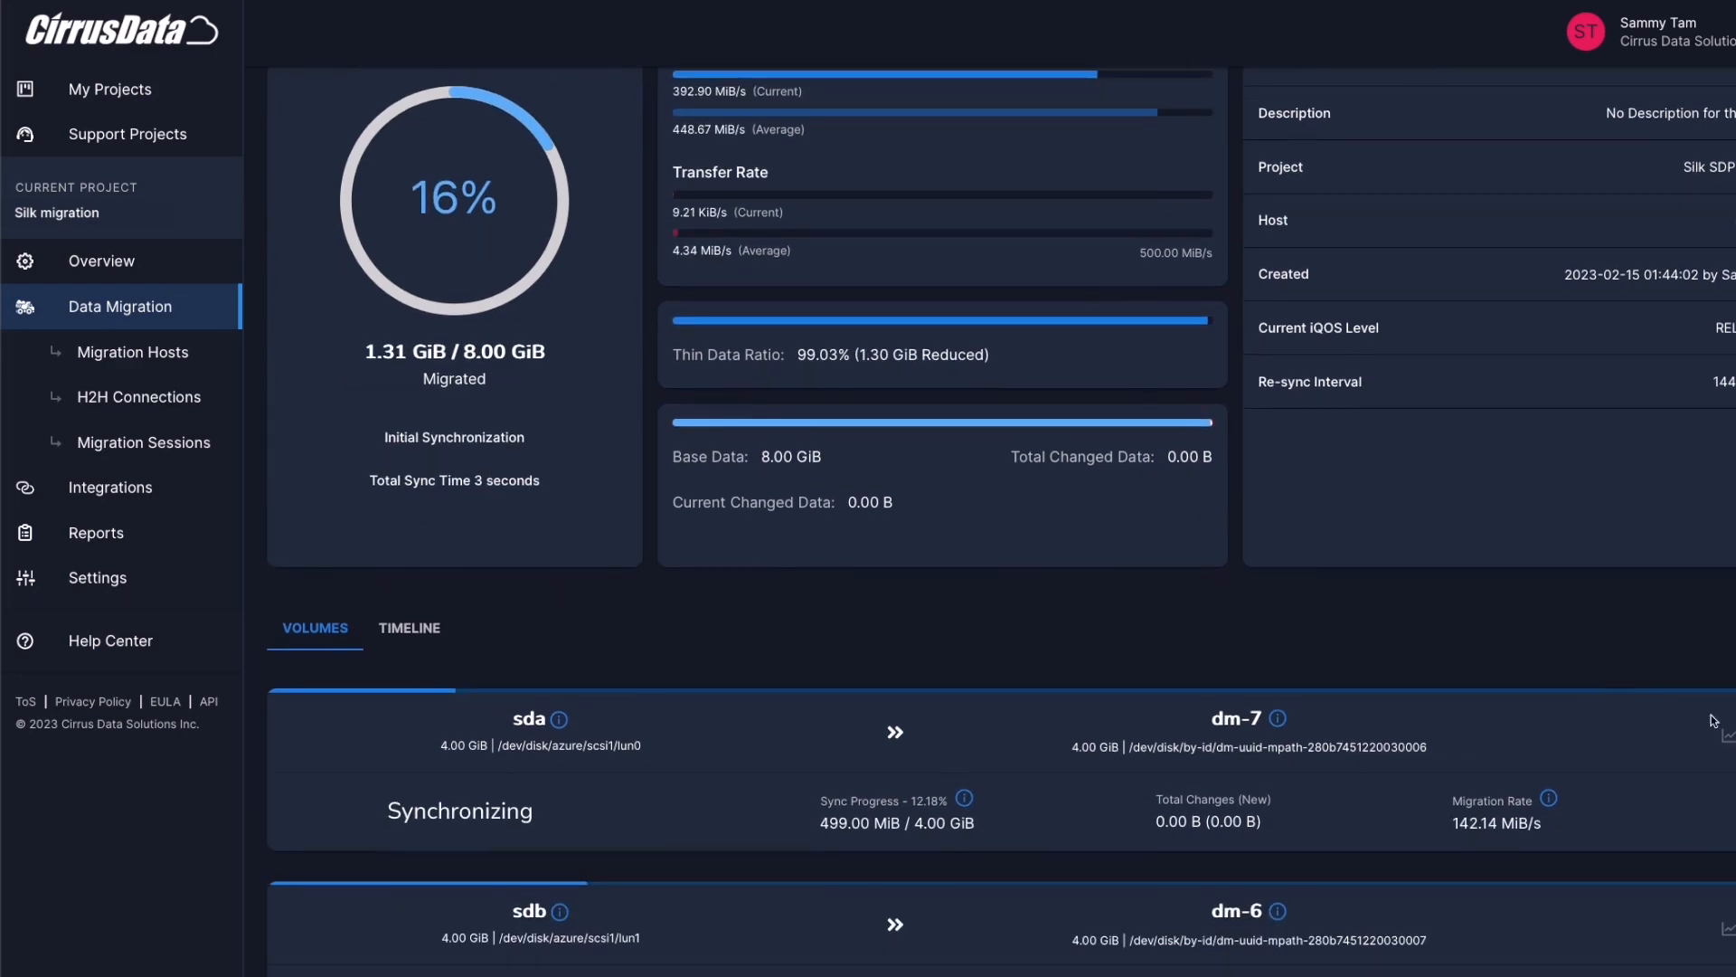
left_click(1729, 736)
mouse_move(907, 491)
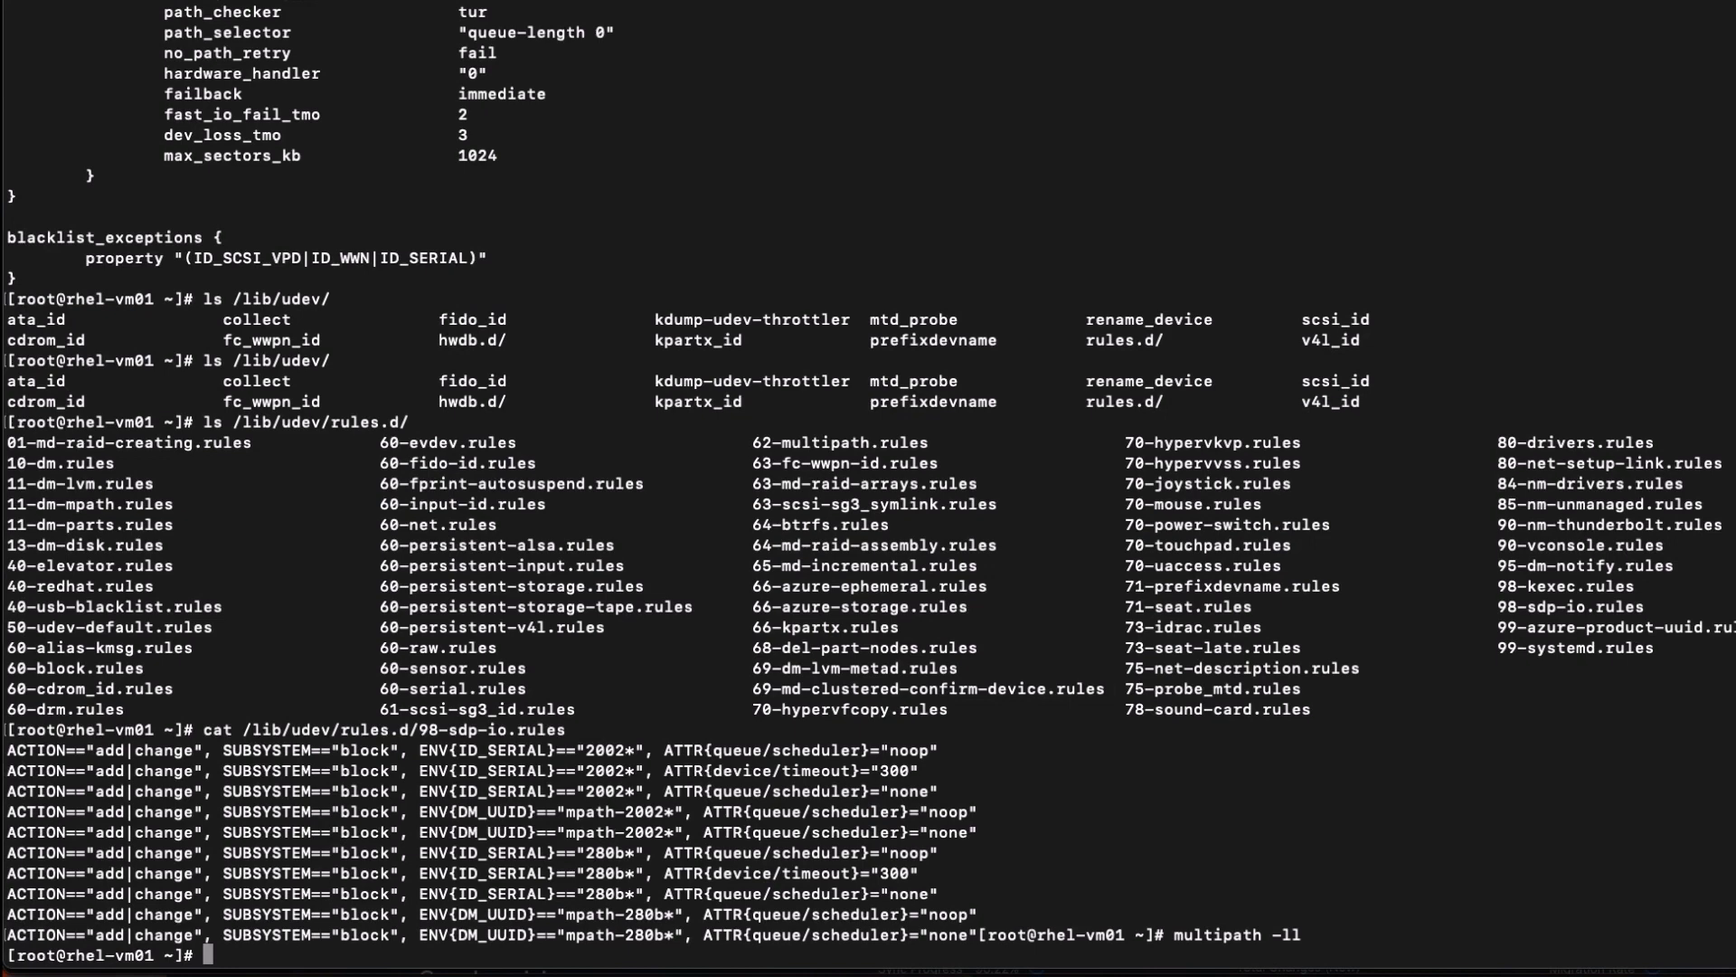
Change into /data1 on rhel-vm01 and list its contents
type("cd /data1")
key("Return")
type("ll")
key("Return")
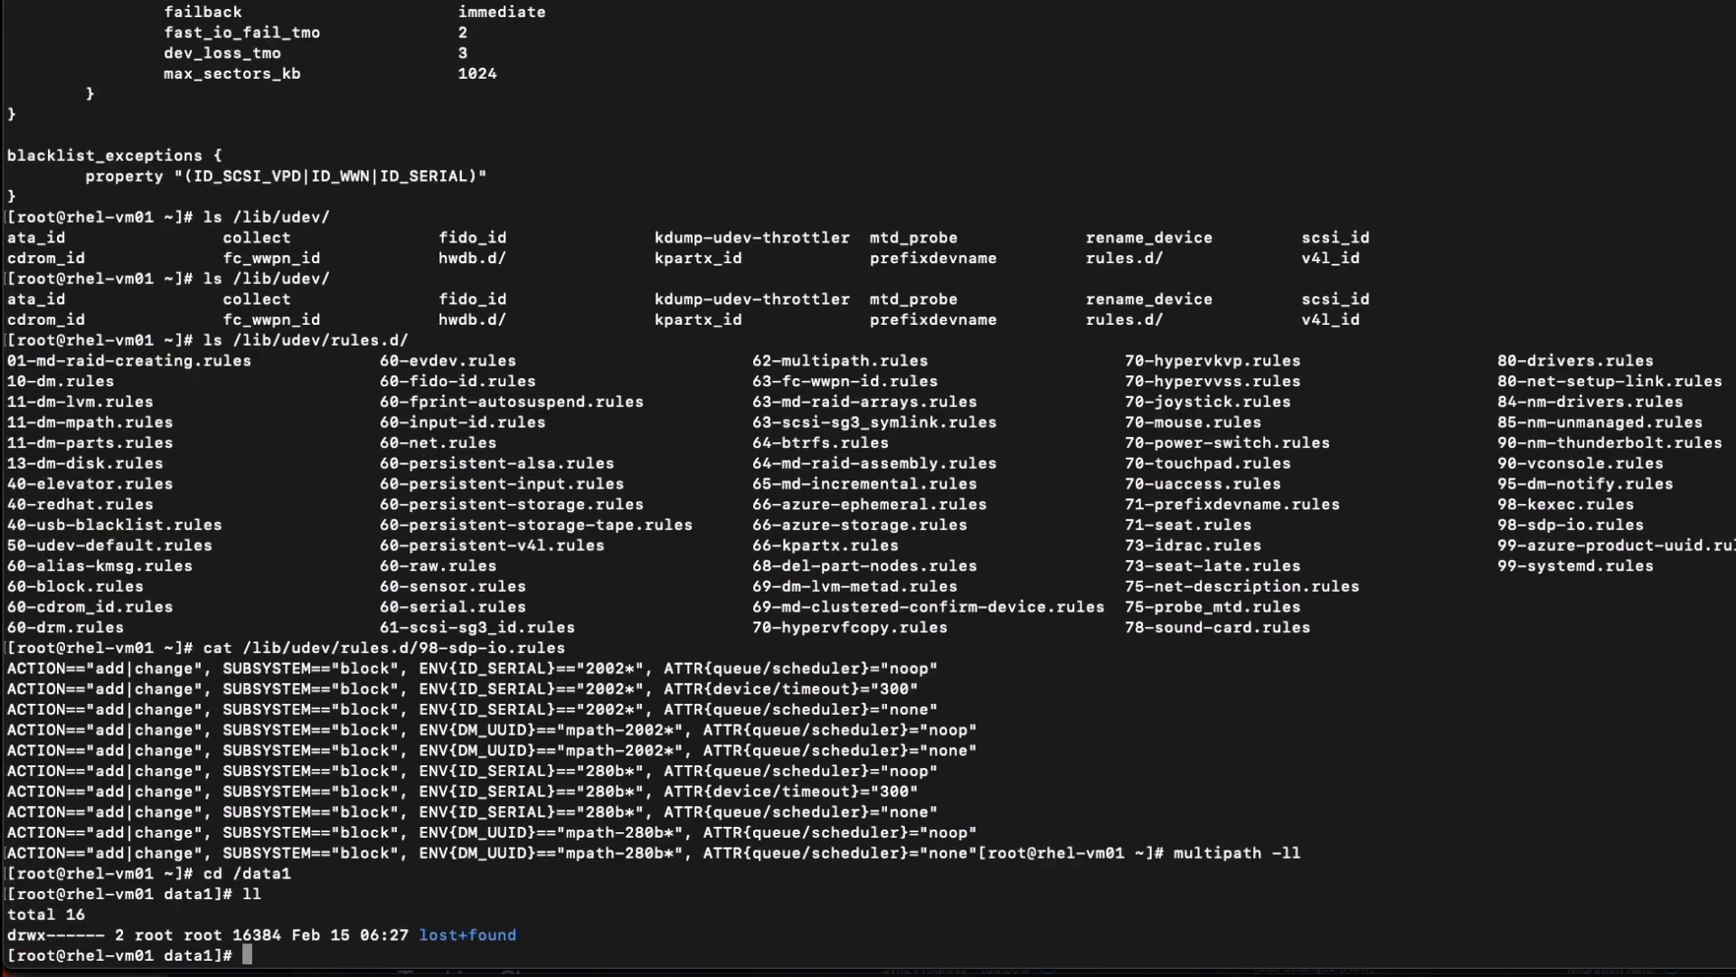
Copy /boot into /data1, rerunning the command as cp -r /boot . to copy recursively
type("cp /boot .")
key("Return")
key("Up")
key("Left")
key("Left")
key("Left")
key("Left")
key("Left")
key("Left")
key("Left")
type("-r")
key("Return")
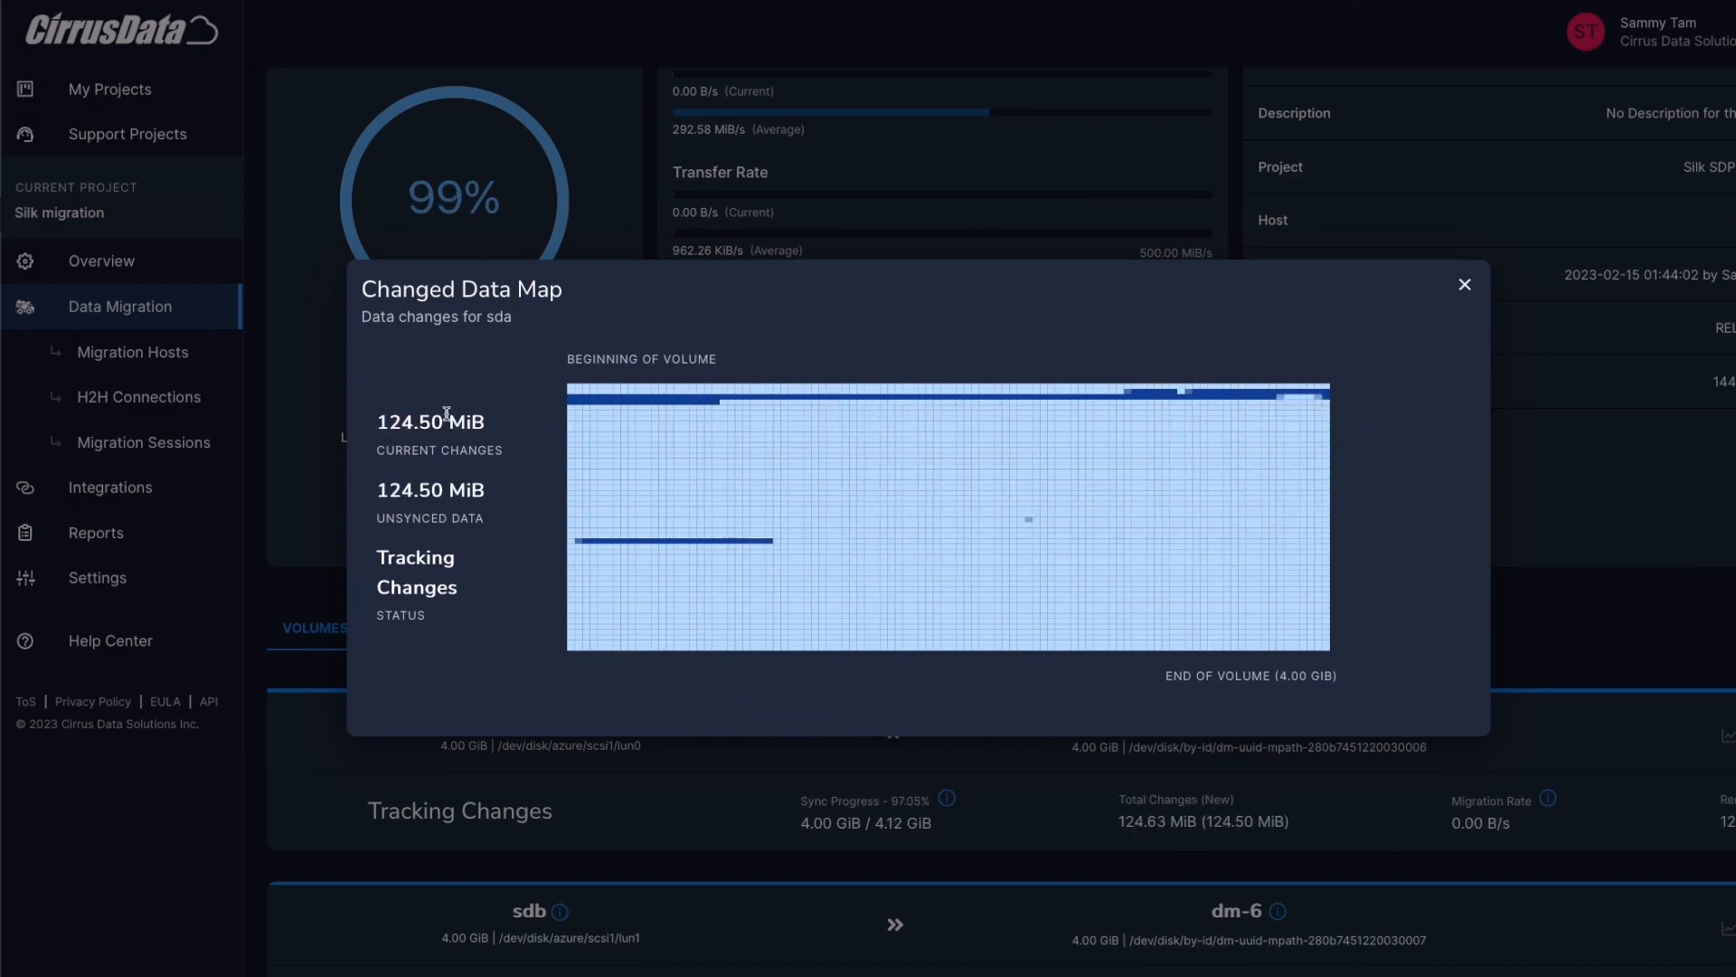
Close the changed data map and trigger synchronization of the session's volumes
left_click(1465, 284)
scroll(1460, 296, "up", 2)
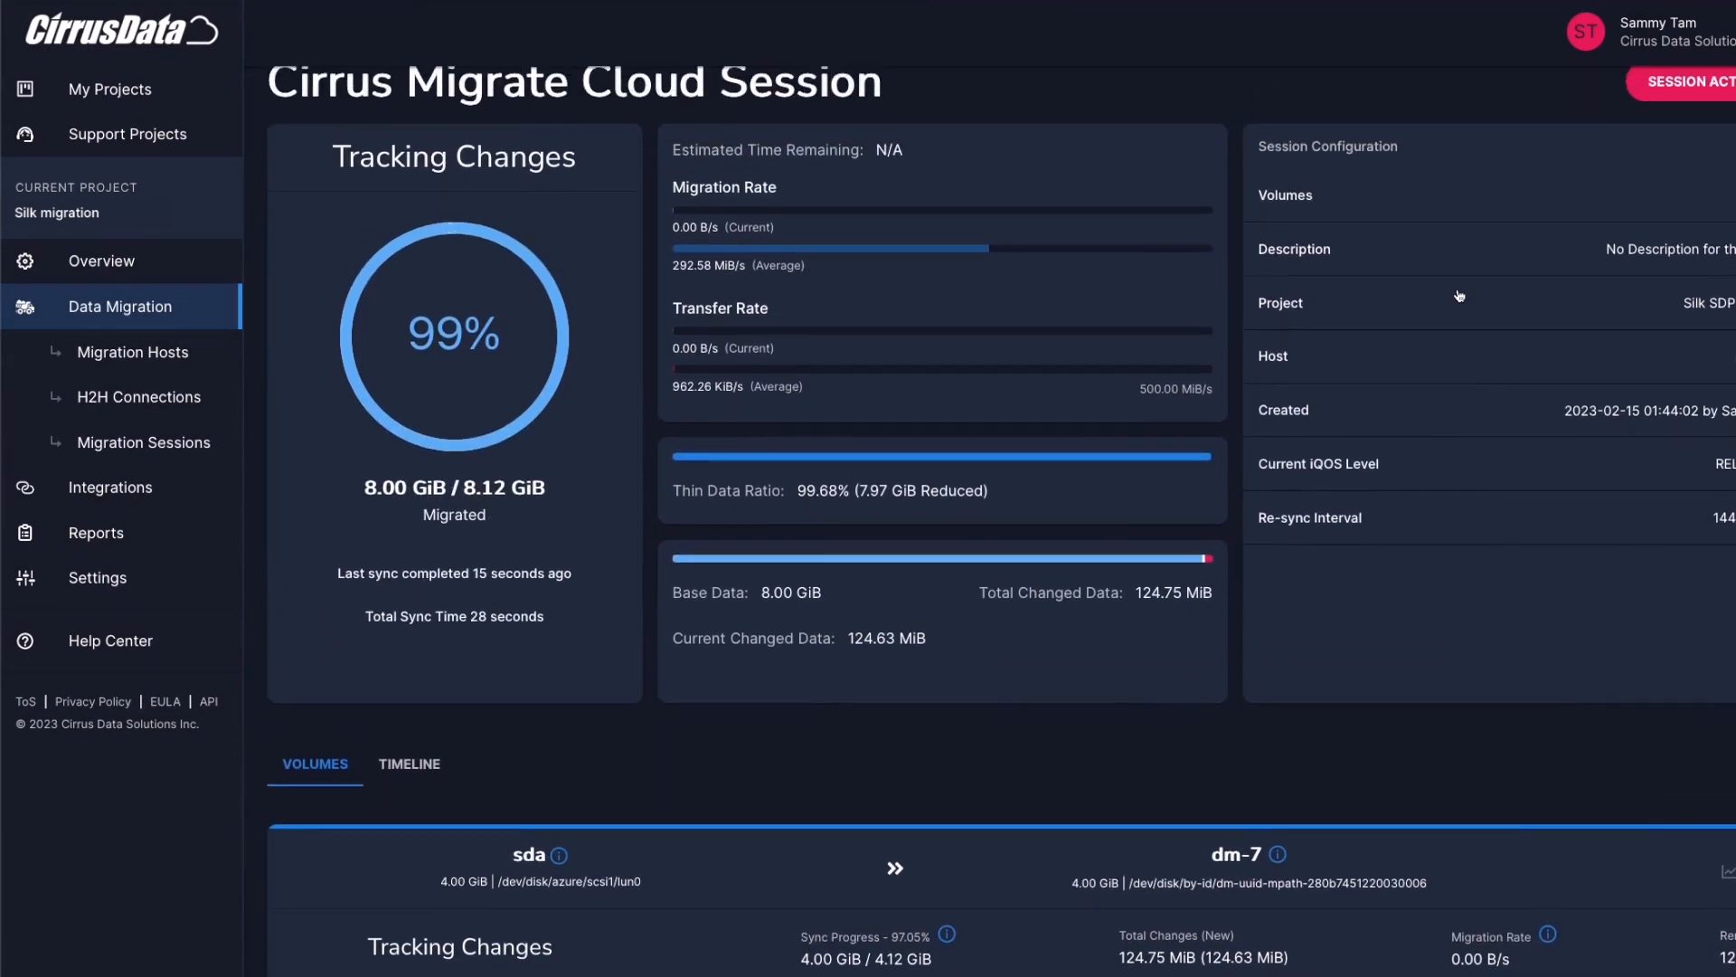
left_click(1684, 108)
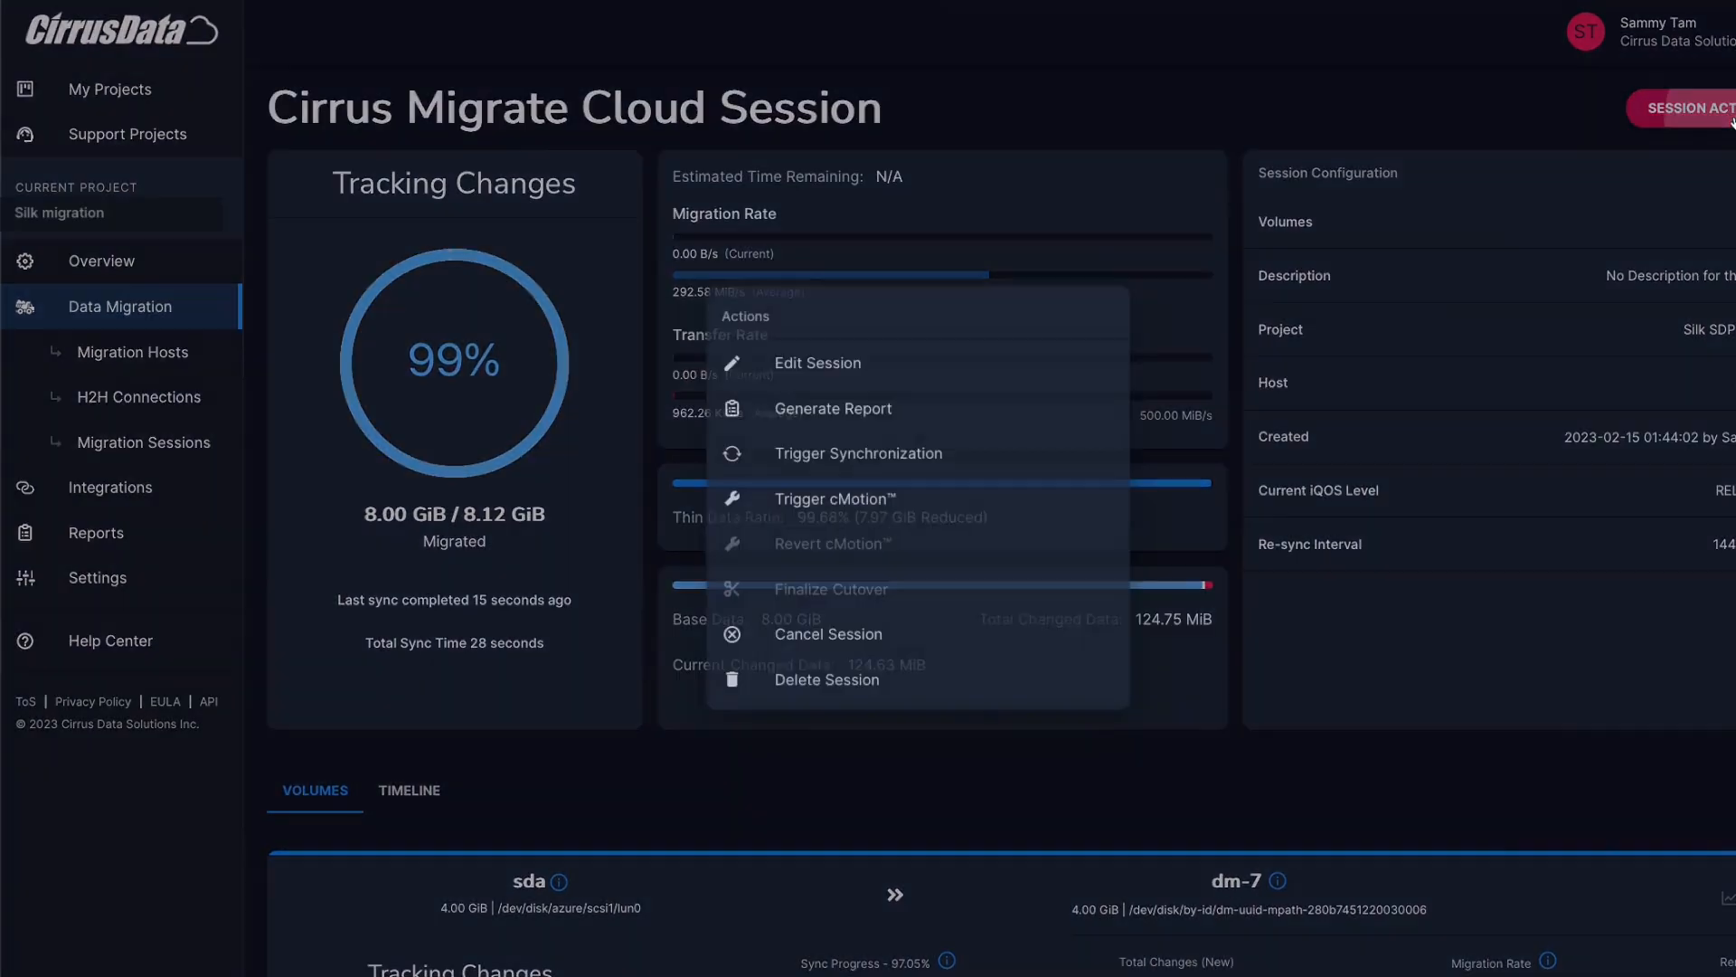
left_click(898, 457)
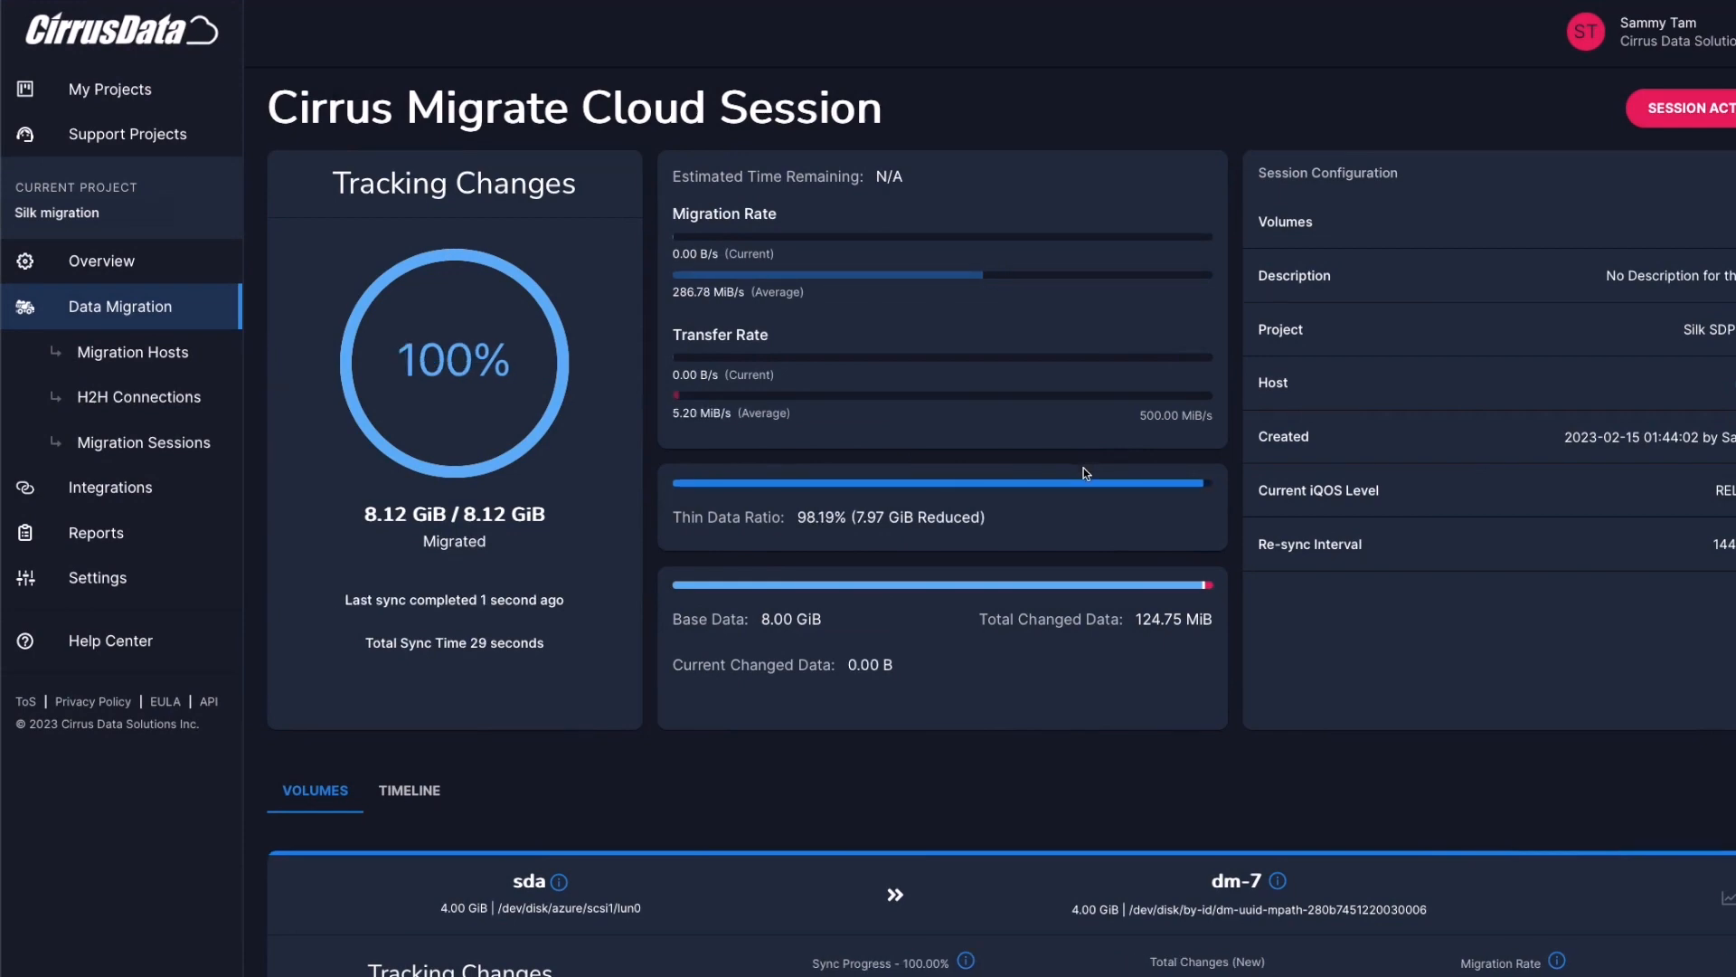
scroll(1085, 472, "down", 1)
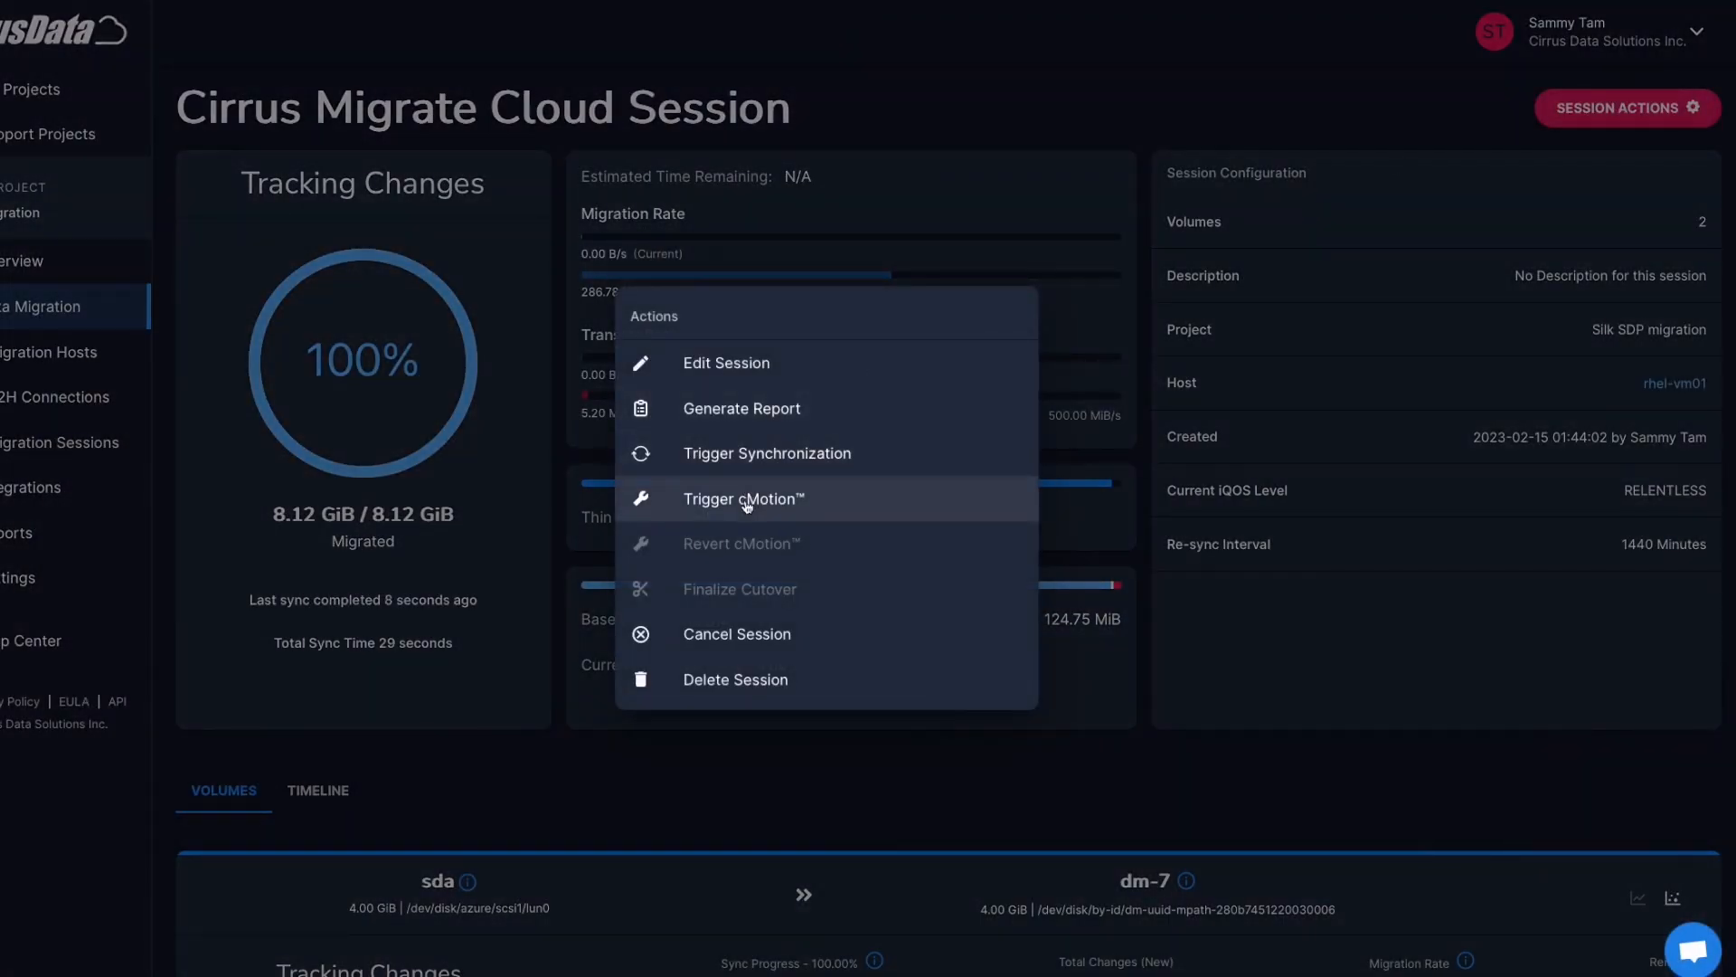
Once synced to 100%, trigger the cMotion cutover for the session
left_click(746, 505)
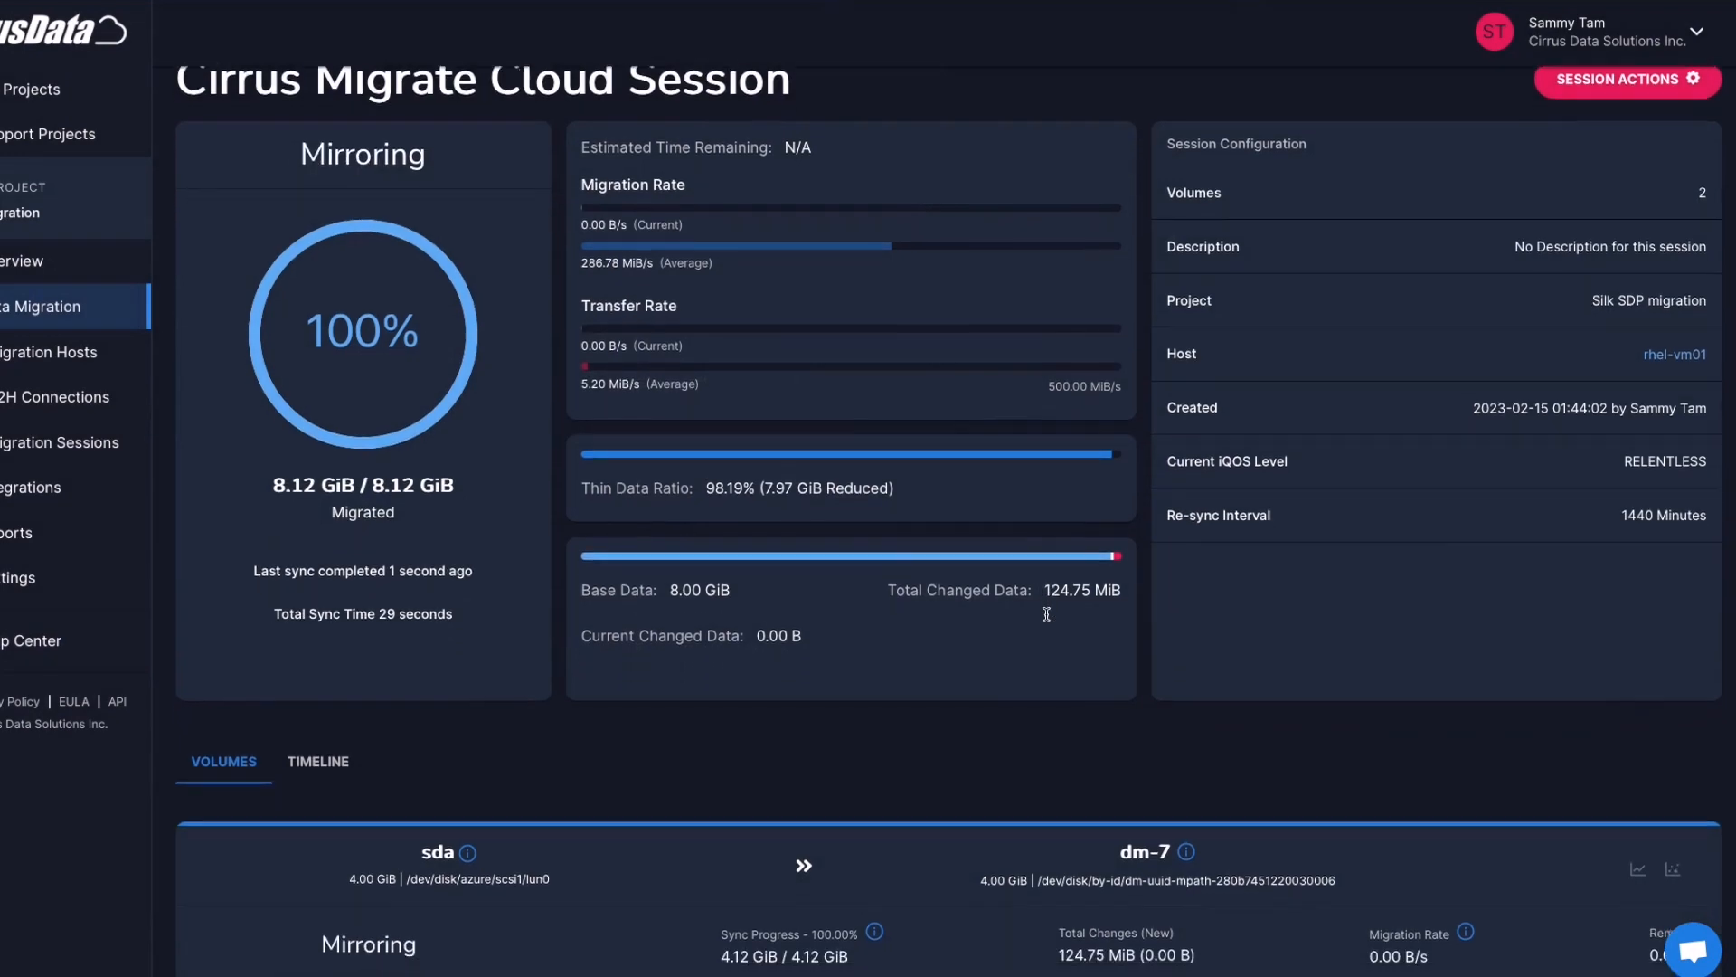
scroll(1013, 688, "down", 2)
scroll(1010, 706, "up", 2)
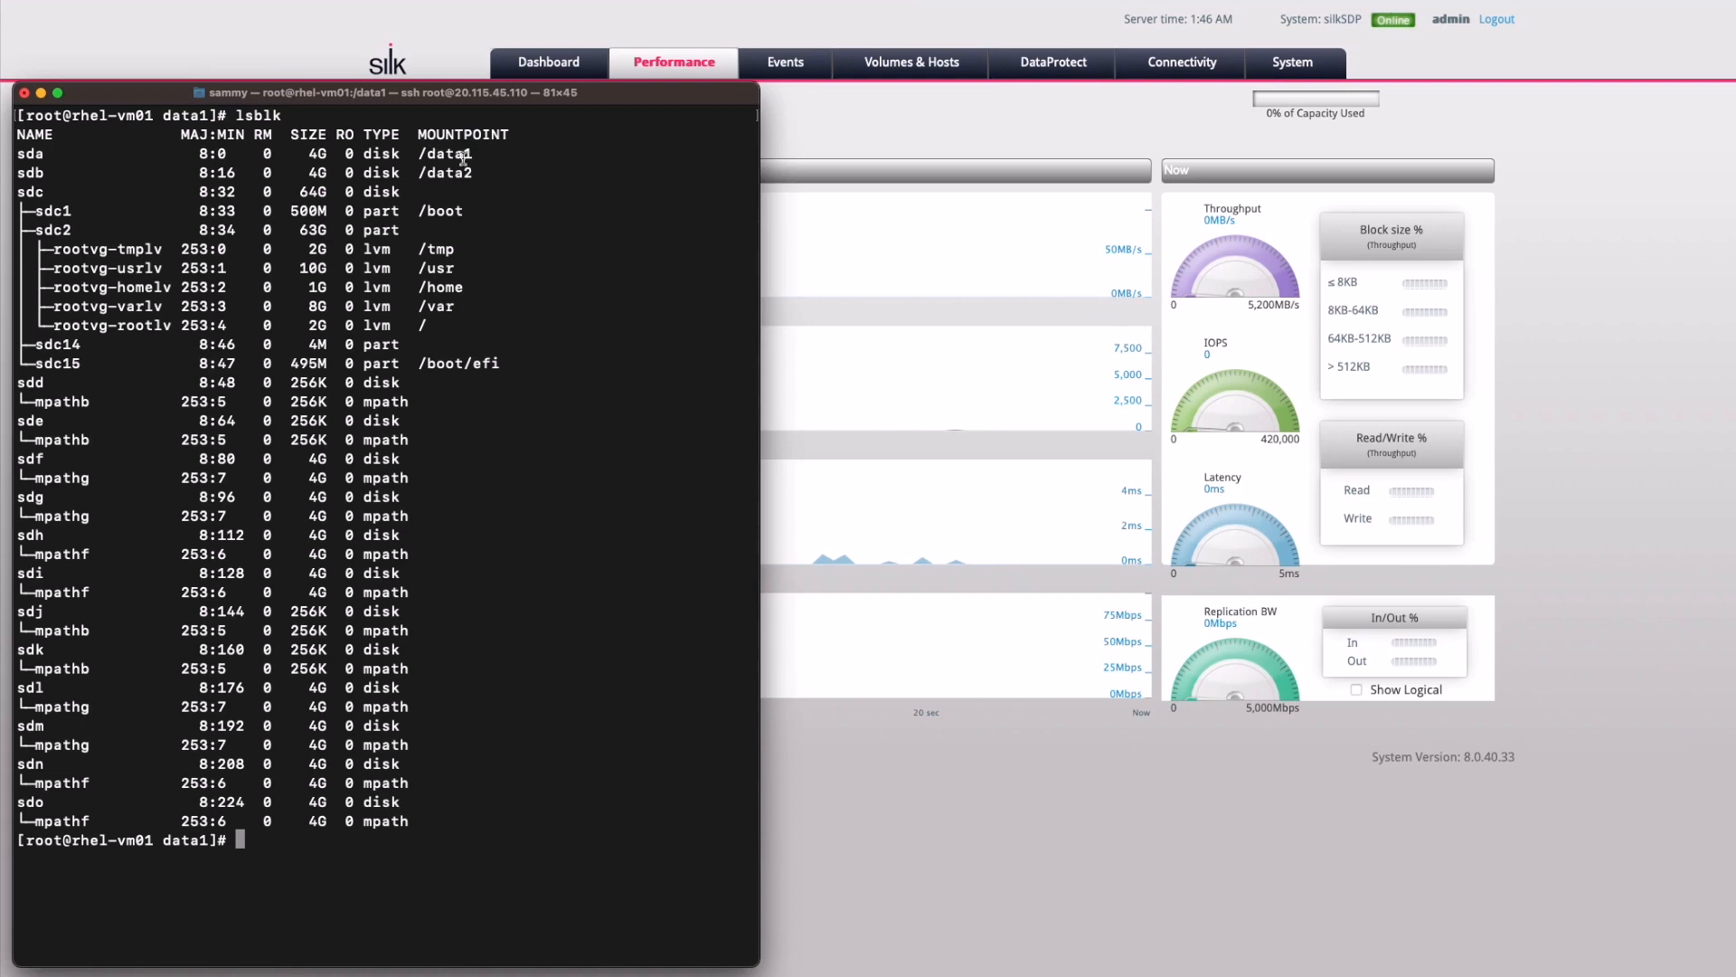
Run lsblk -S to check the disk vendors and models, including the sda virtual disk
left_click_drag(478, 154, 18, 153)
left_click(225, 240)
type("lsblk -S")
key("Return")
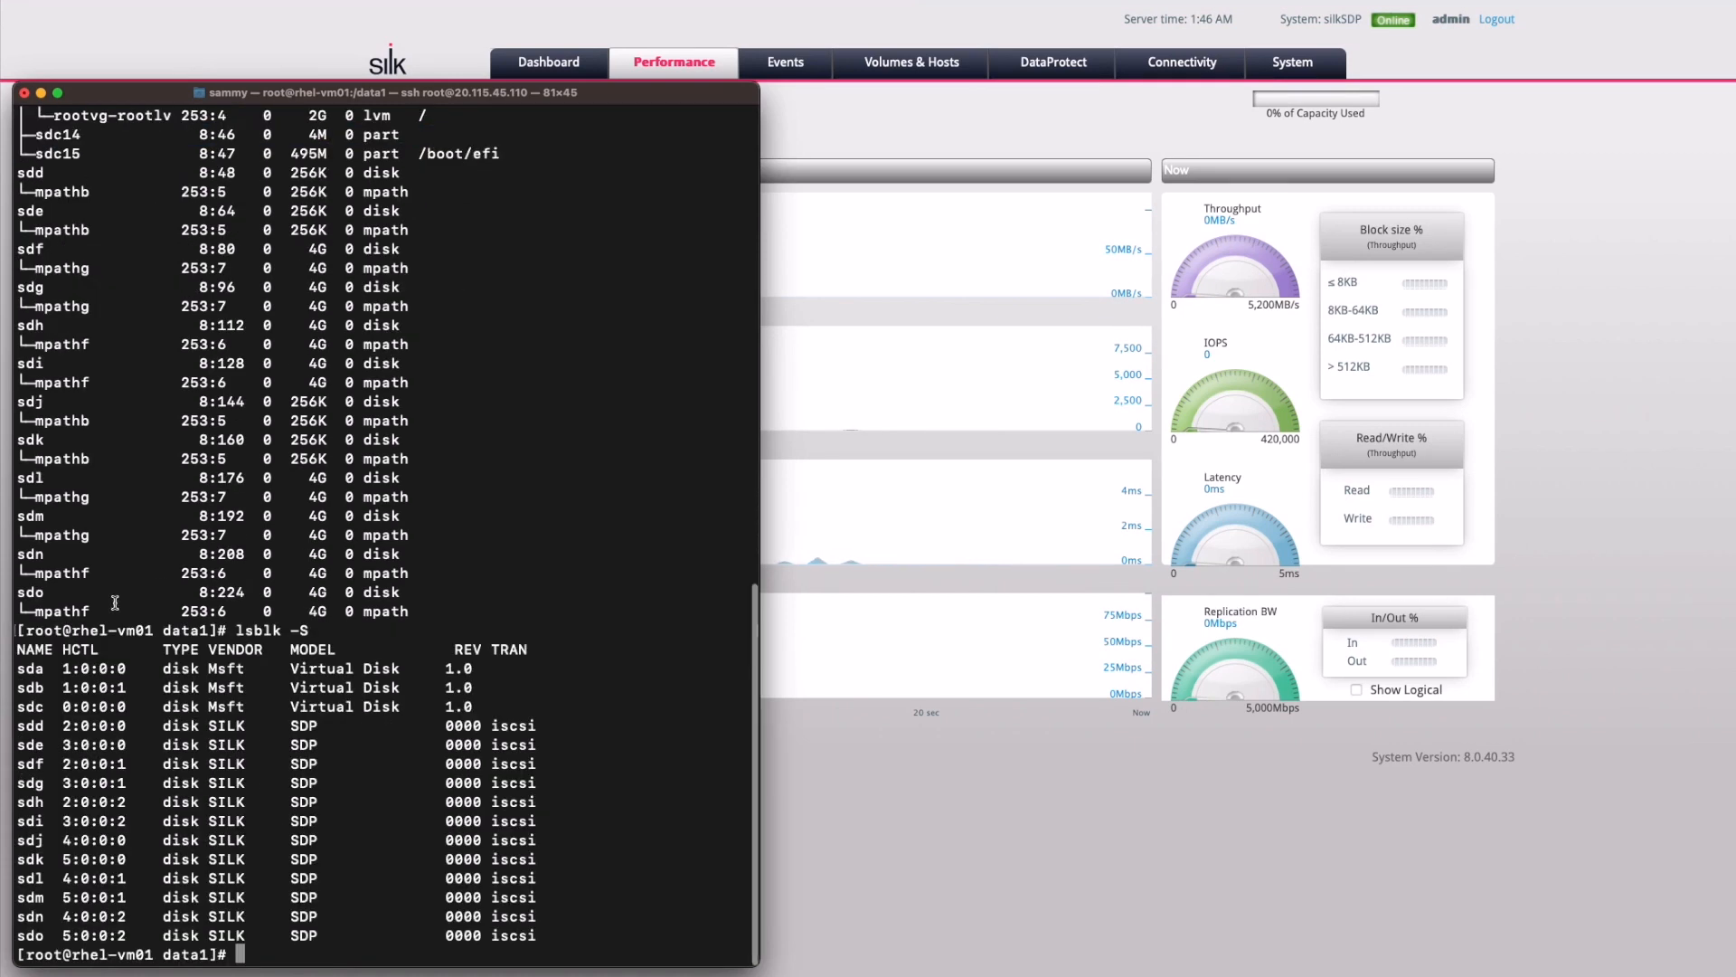
triple_click(90, 677)
left_click(378, 752)
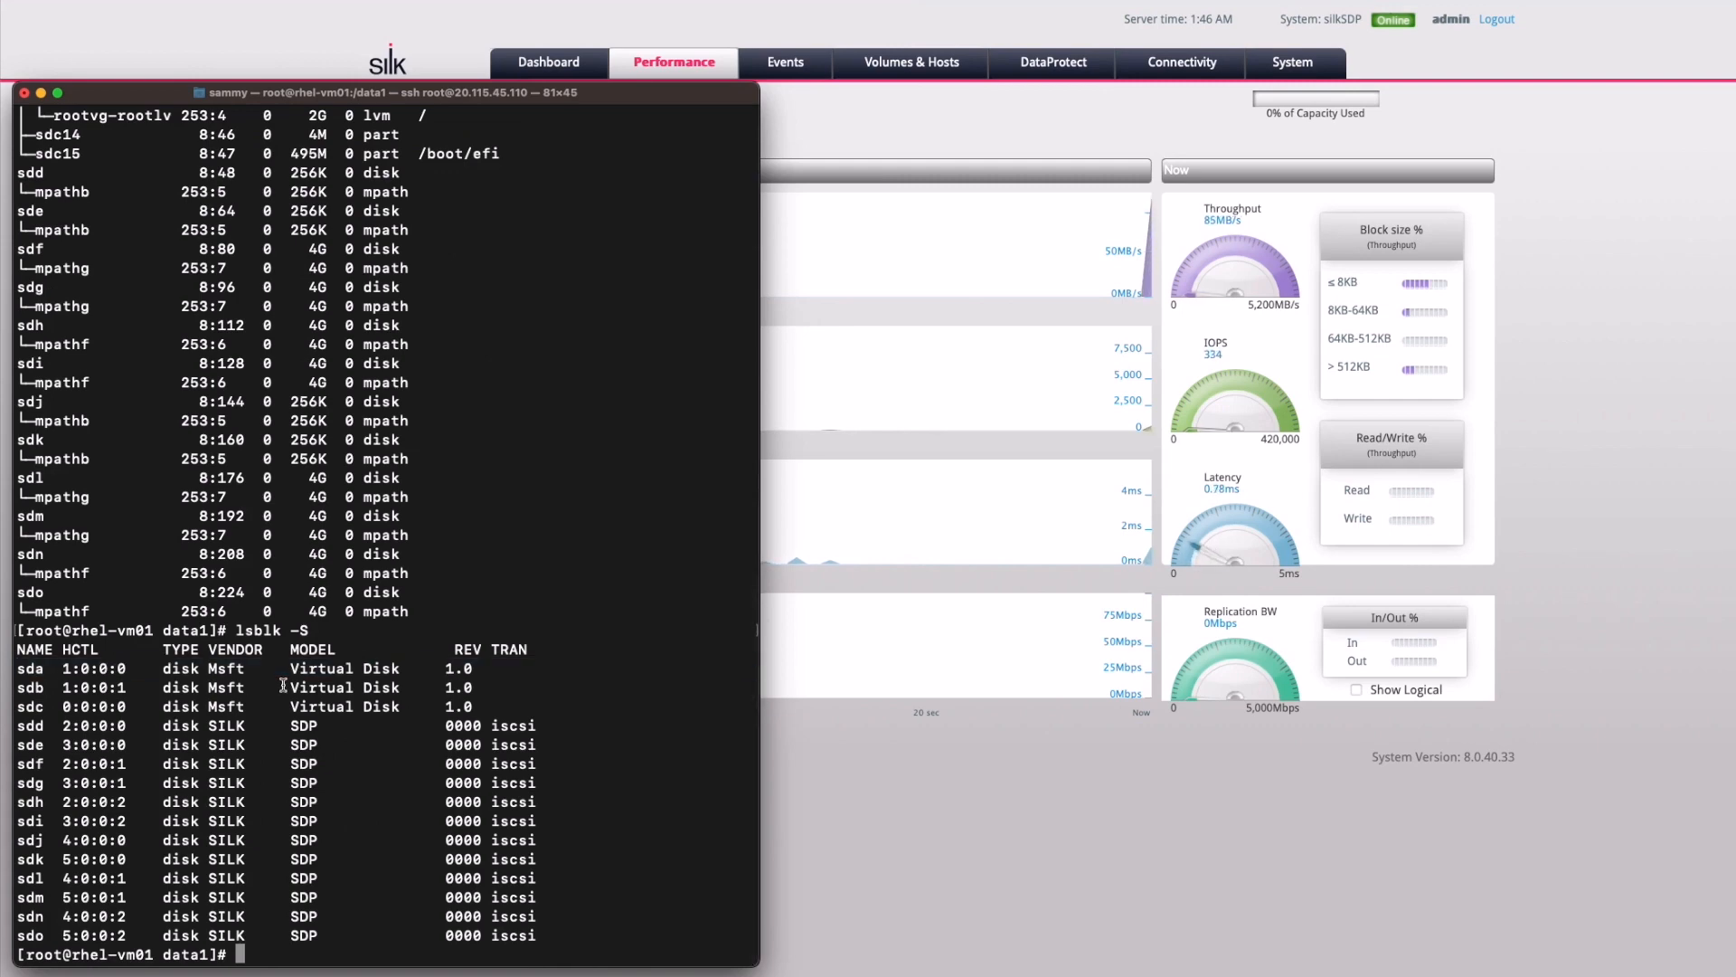
Clear the terminal and write 100 MB, then 1000 MB, of random data to /data1/file with dd
key("super+k")
type("dd if=/dev/urandom of=/d")
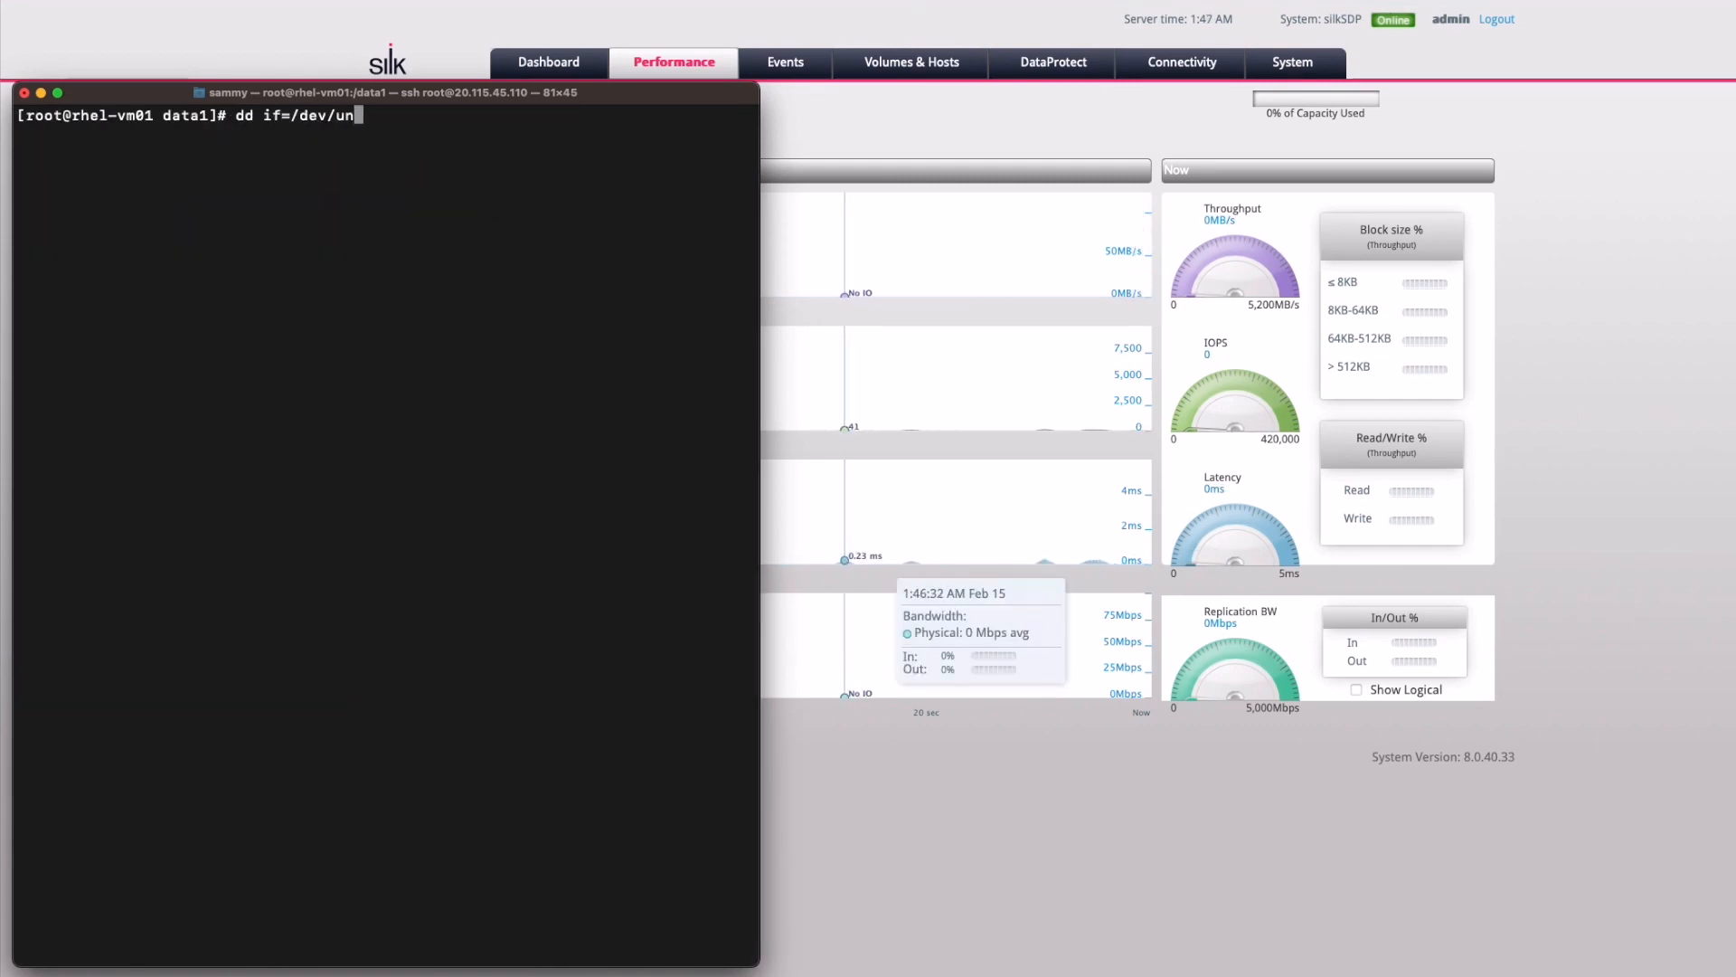
type("ata1/file bs=1M count=100")
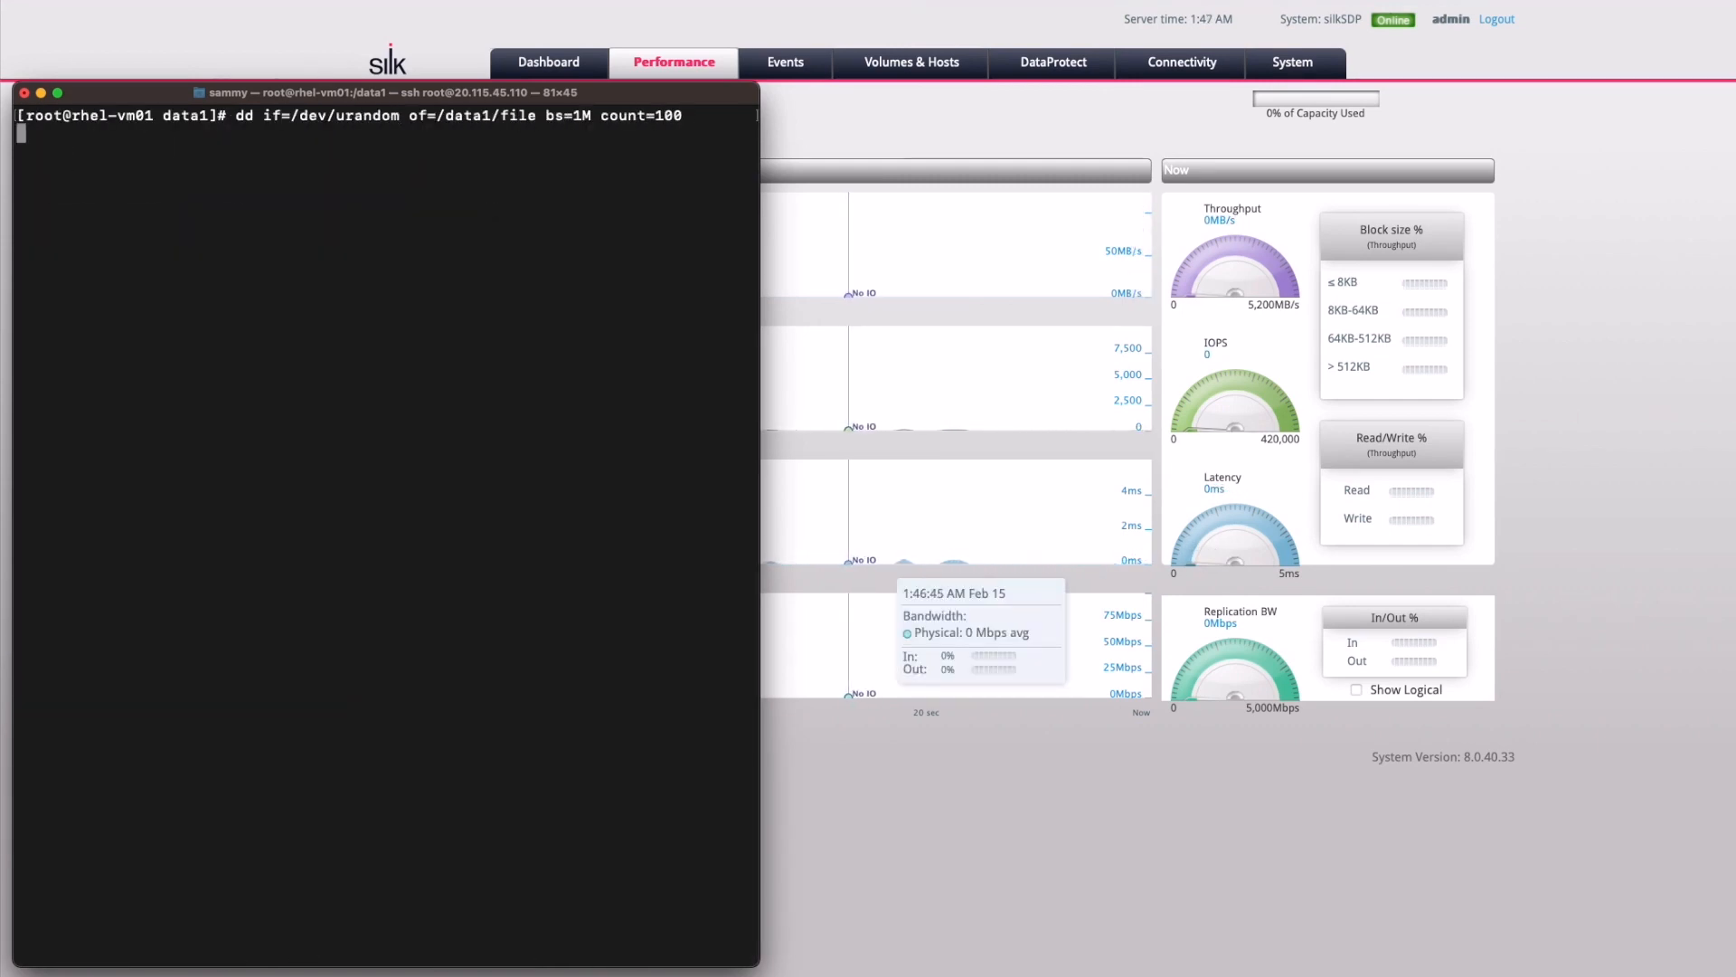
key("Return")
key("Up")
type("0")
key("Return")
left_click(1000, 808)
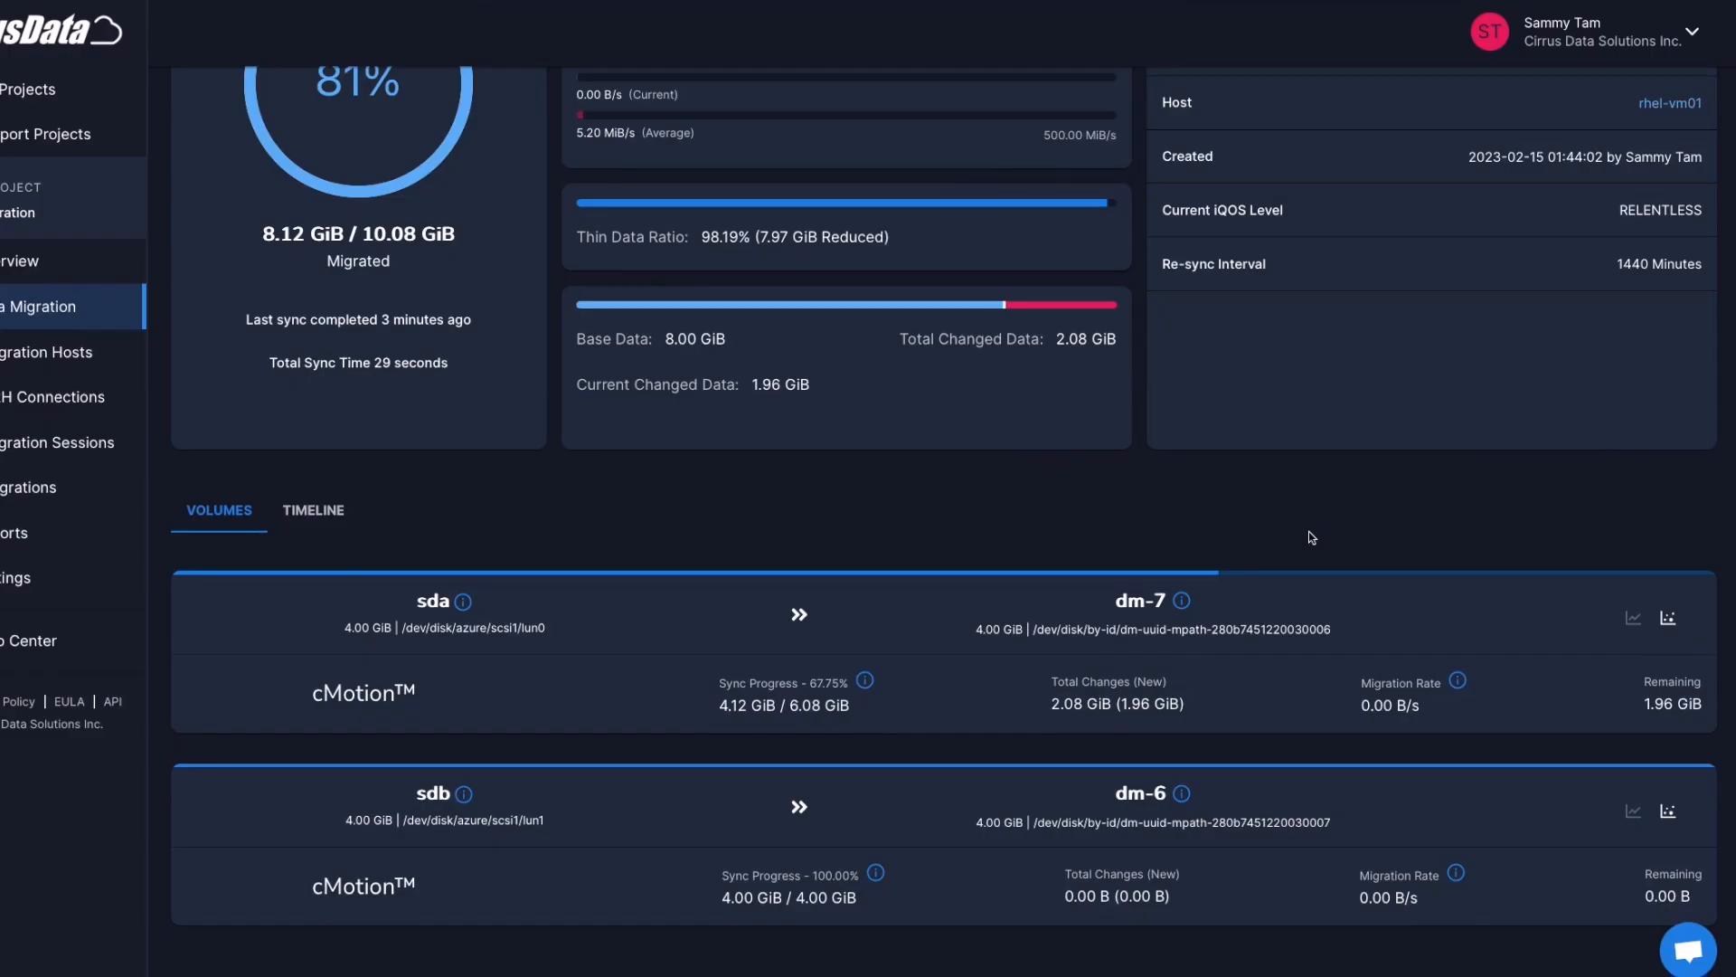
left_click(1669, 621)
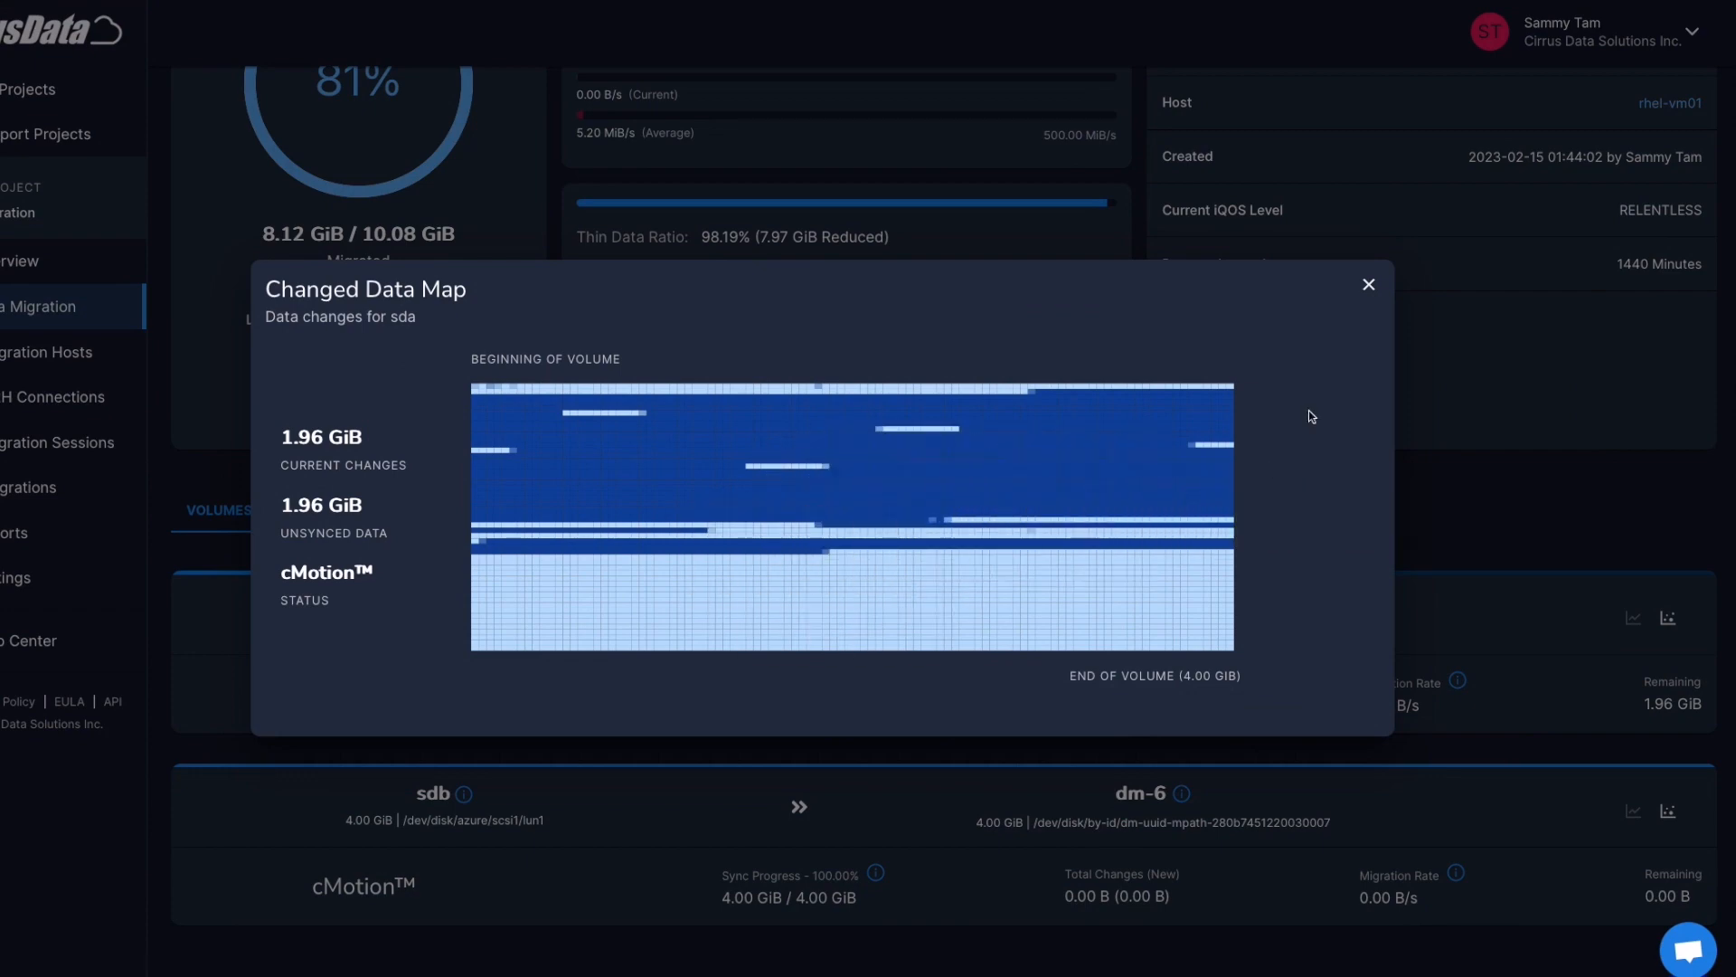
left_click(1370, 285)
scroll(1369, 290, "up", 3)
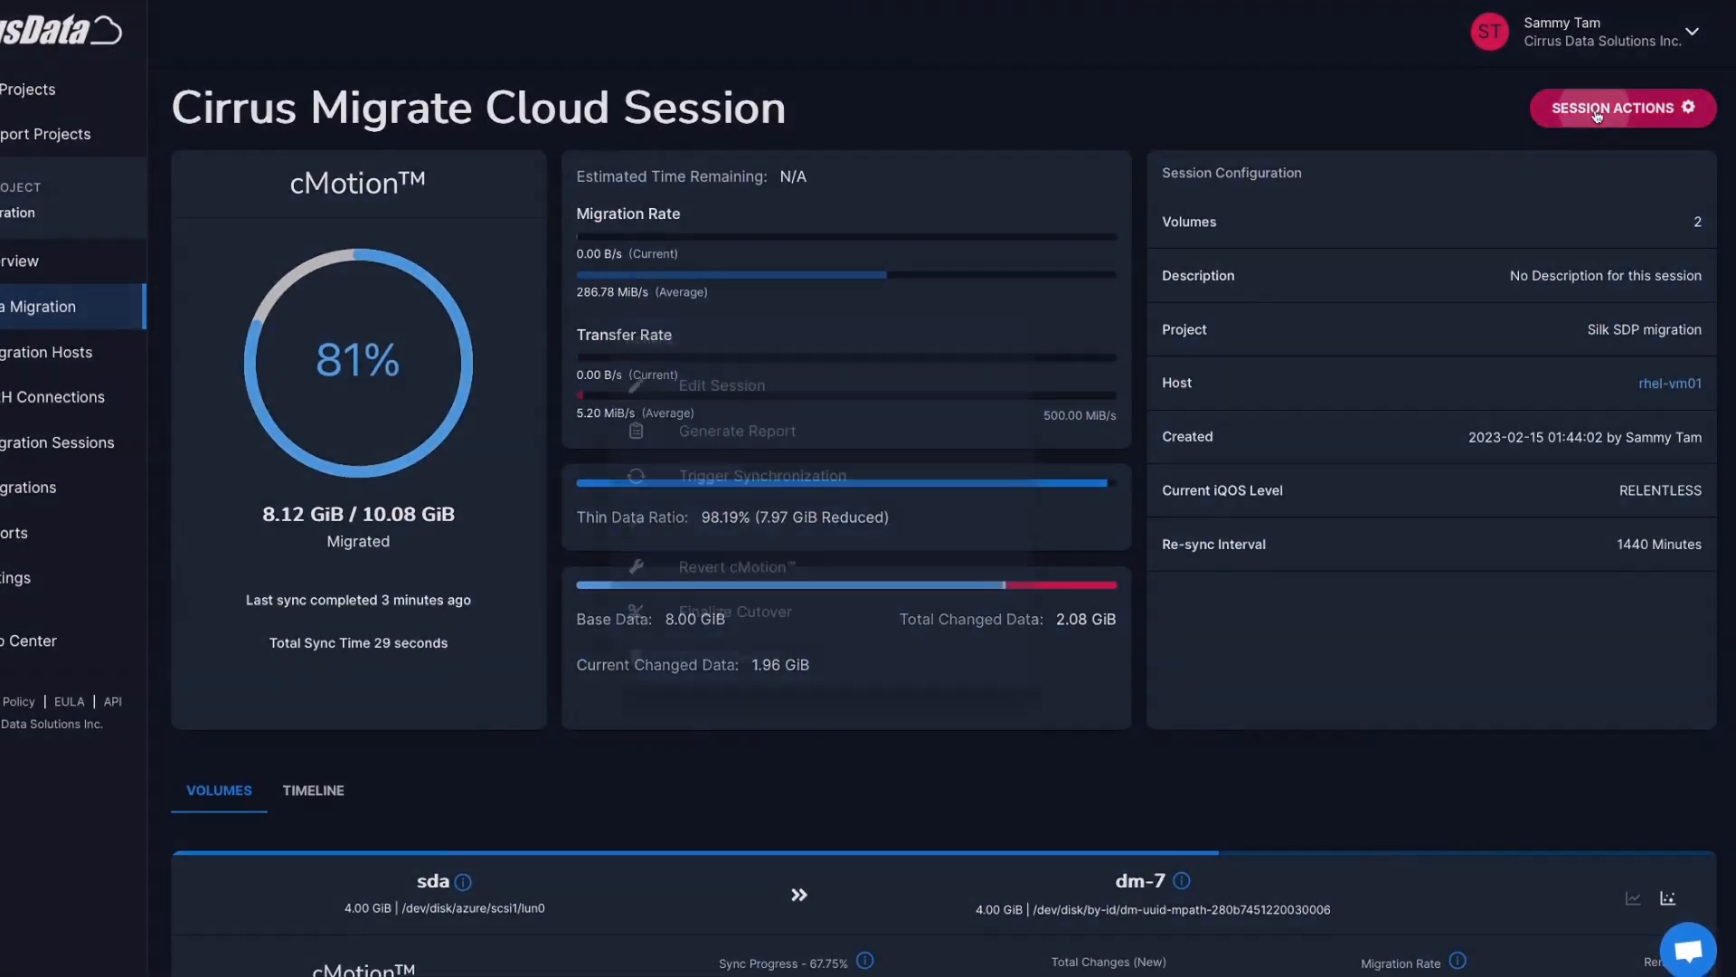
left_click(1591, 107)
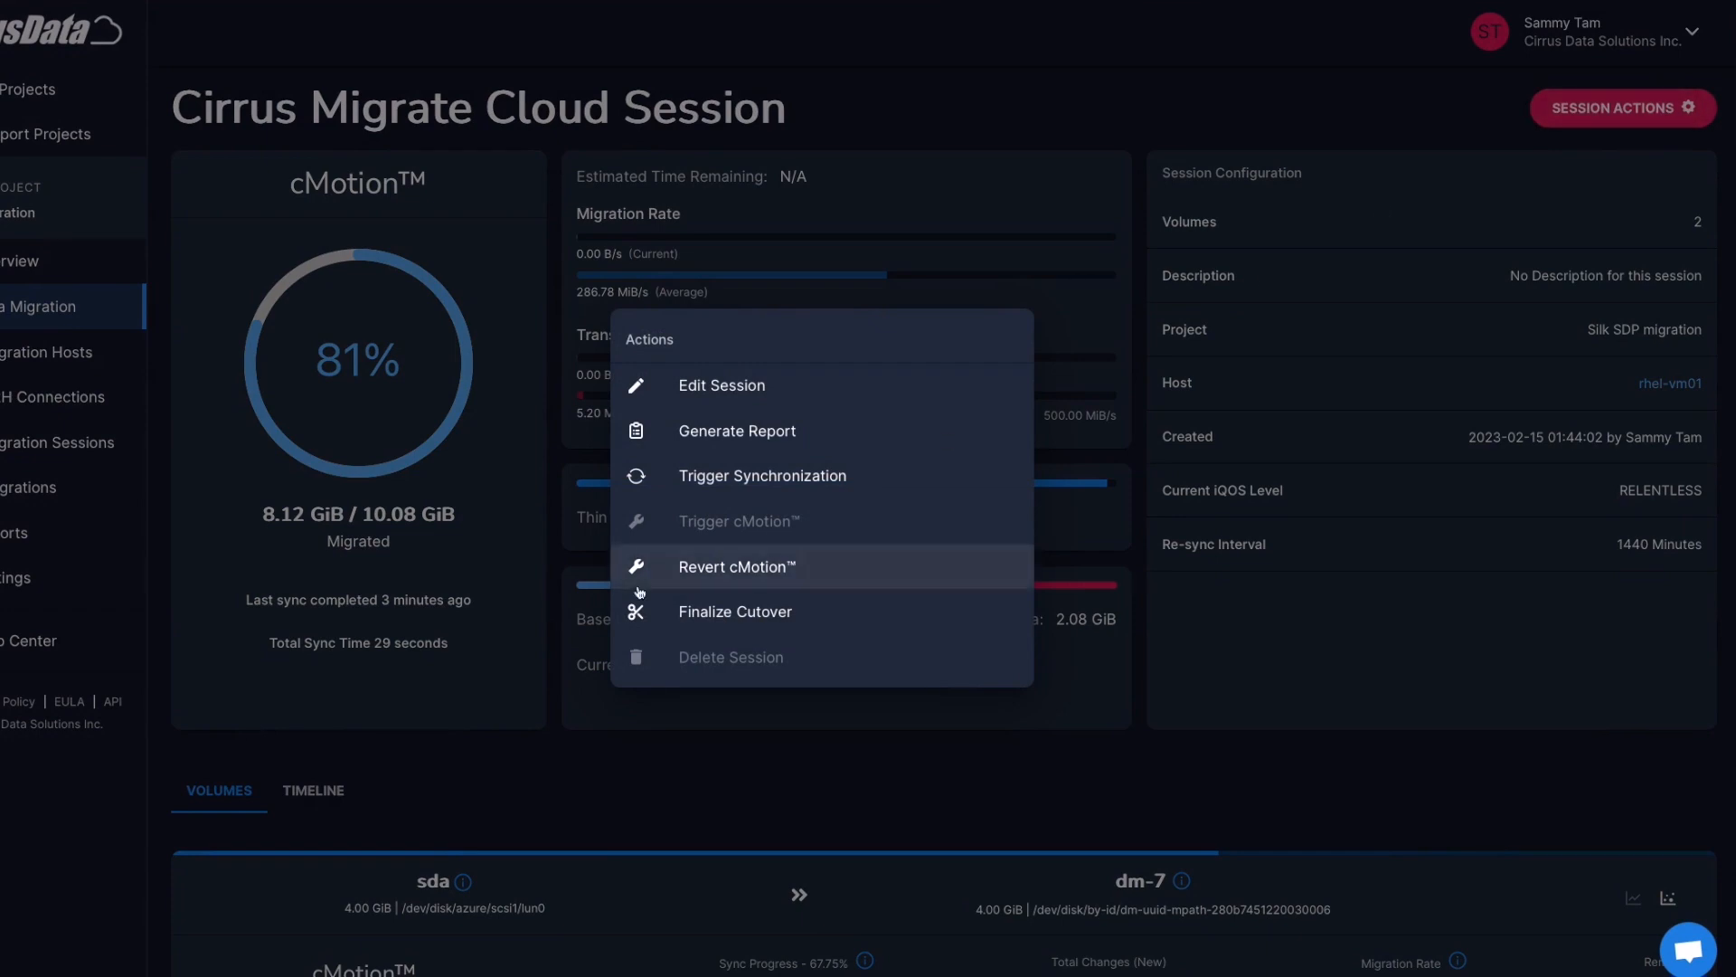
left_click(764, 570)
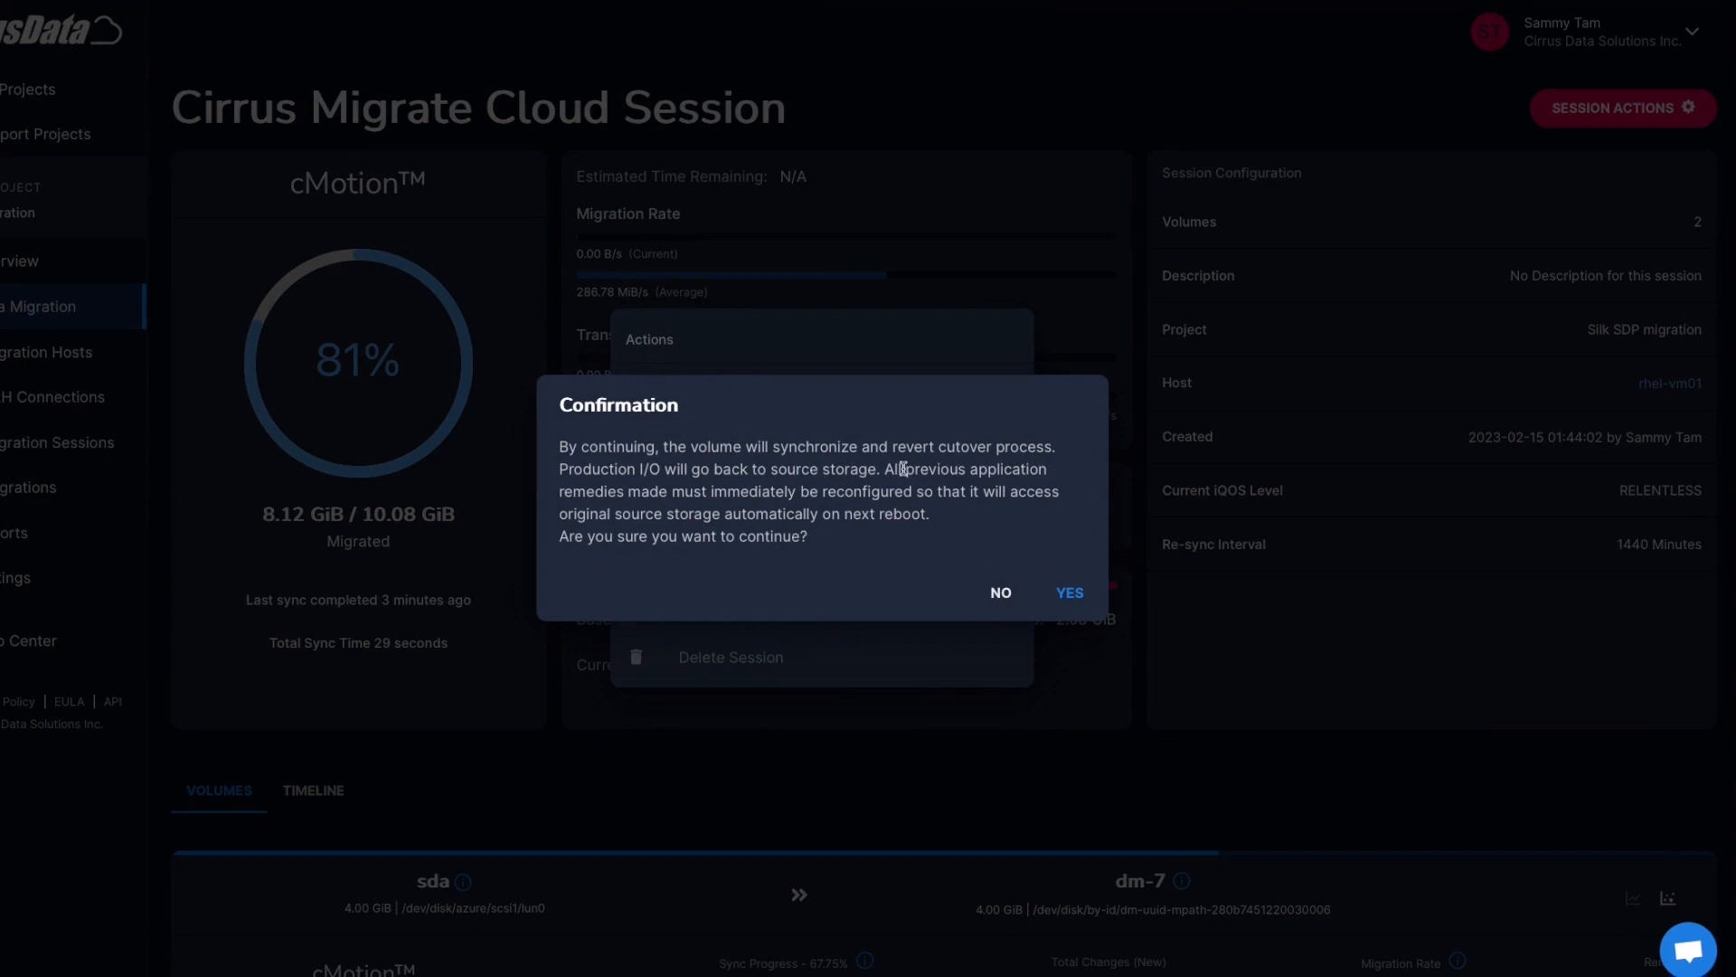
left_click(990, 593)
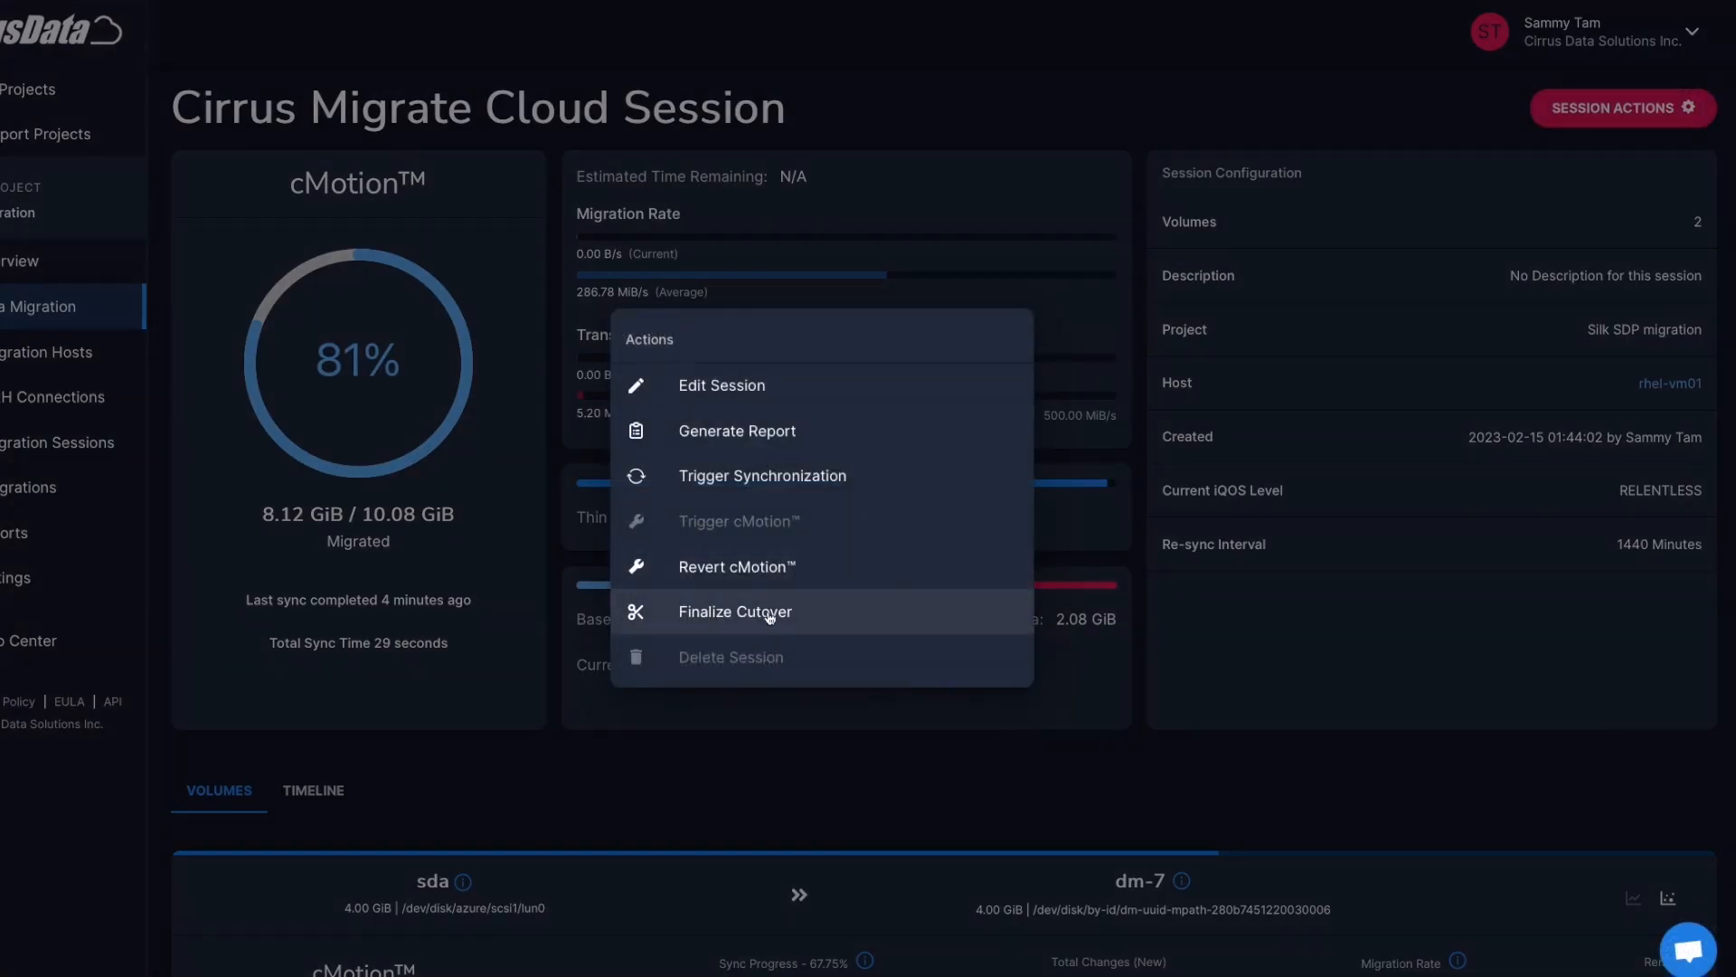
left_click(770, 613)
left_click(992, 586)
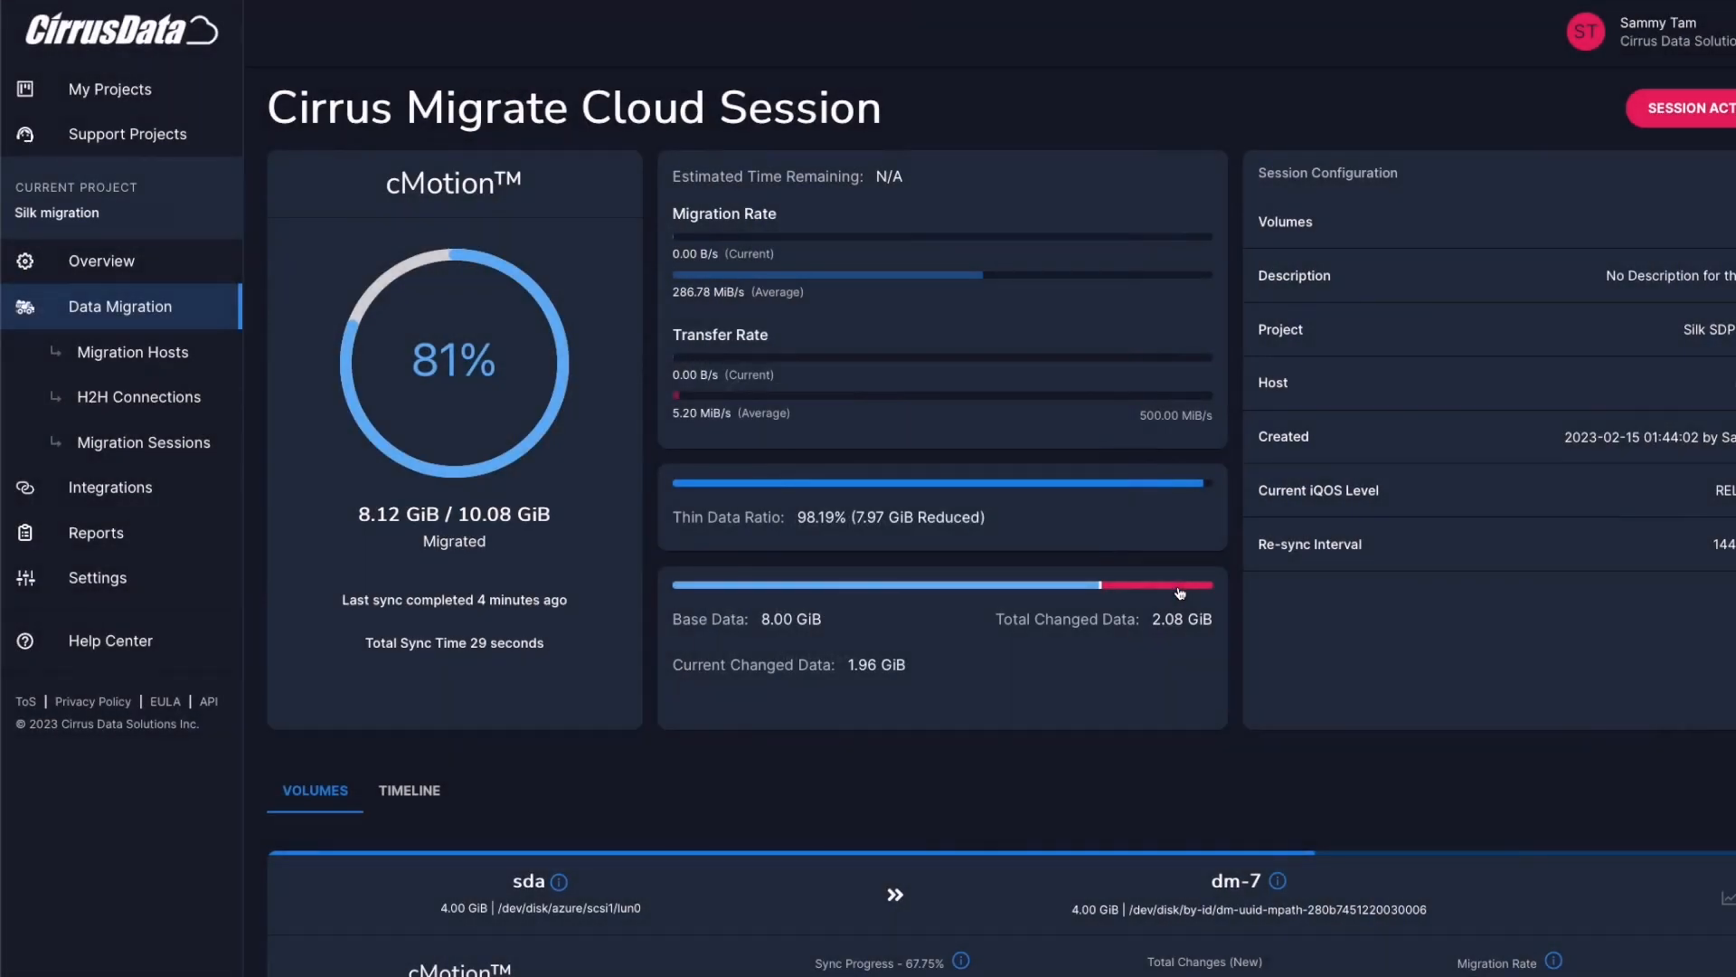
Unmount /dev/sda and complete the migration session in Cirrus Data Cloud
type("umount /dev/sda")
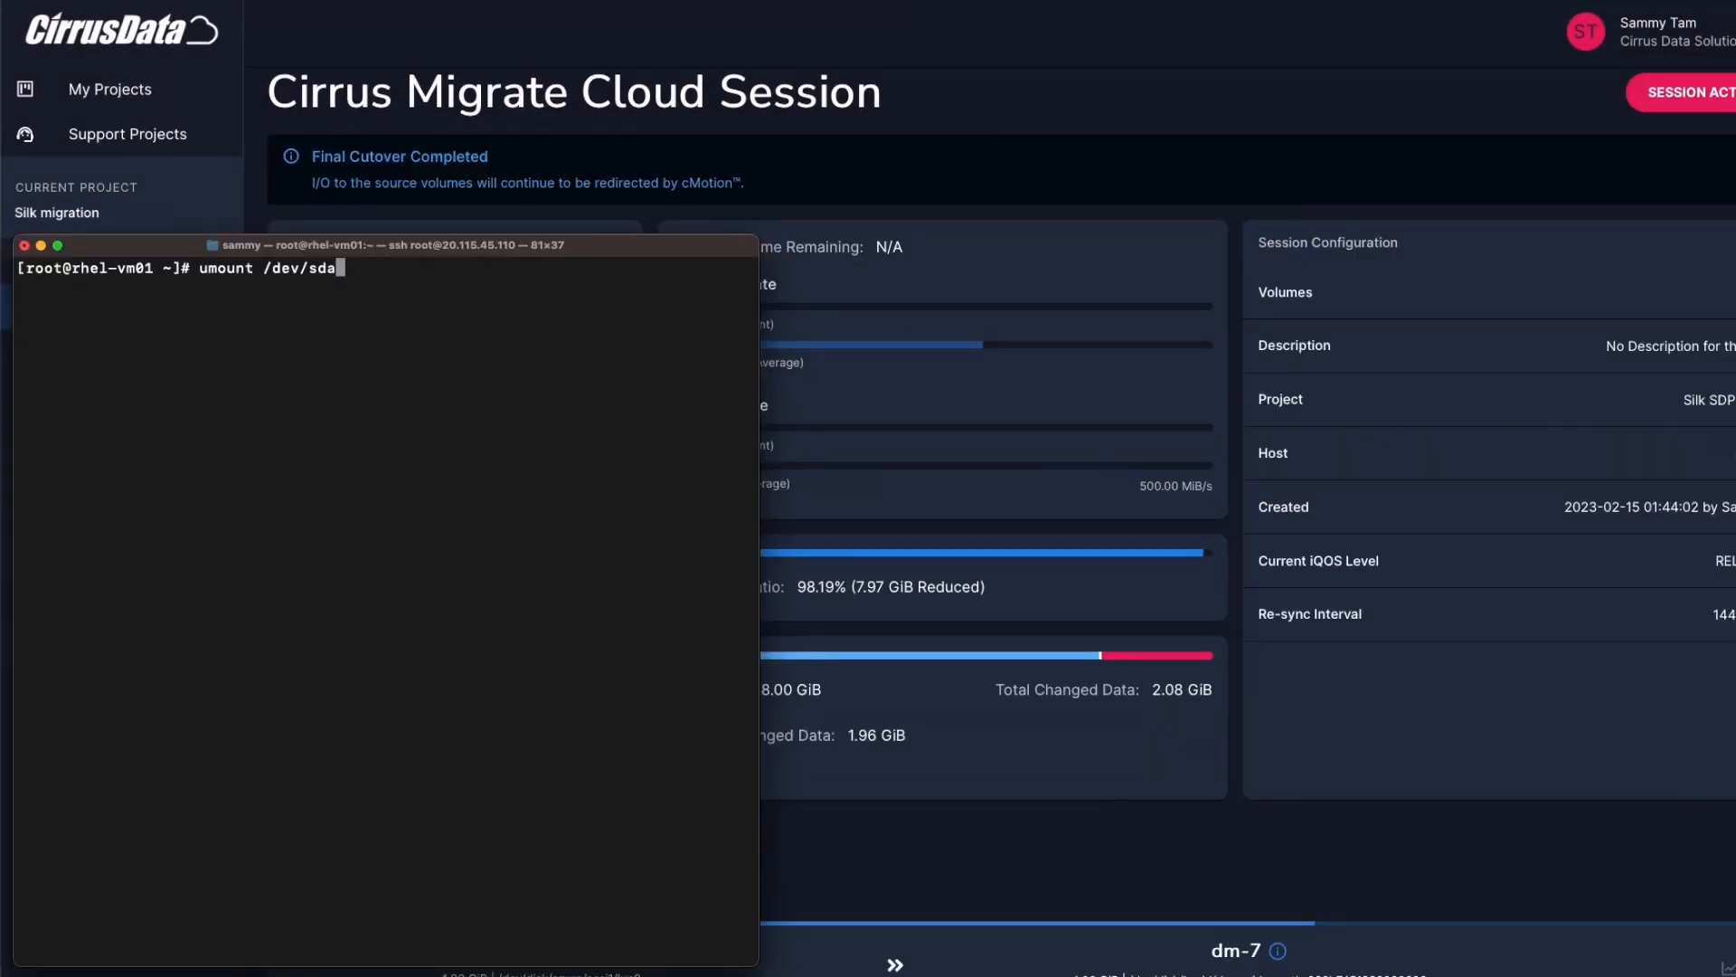
key("Return")
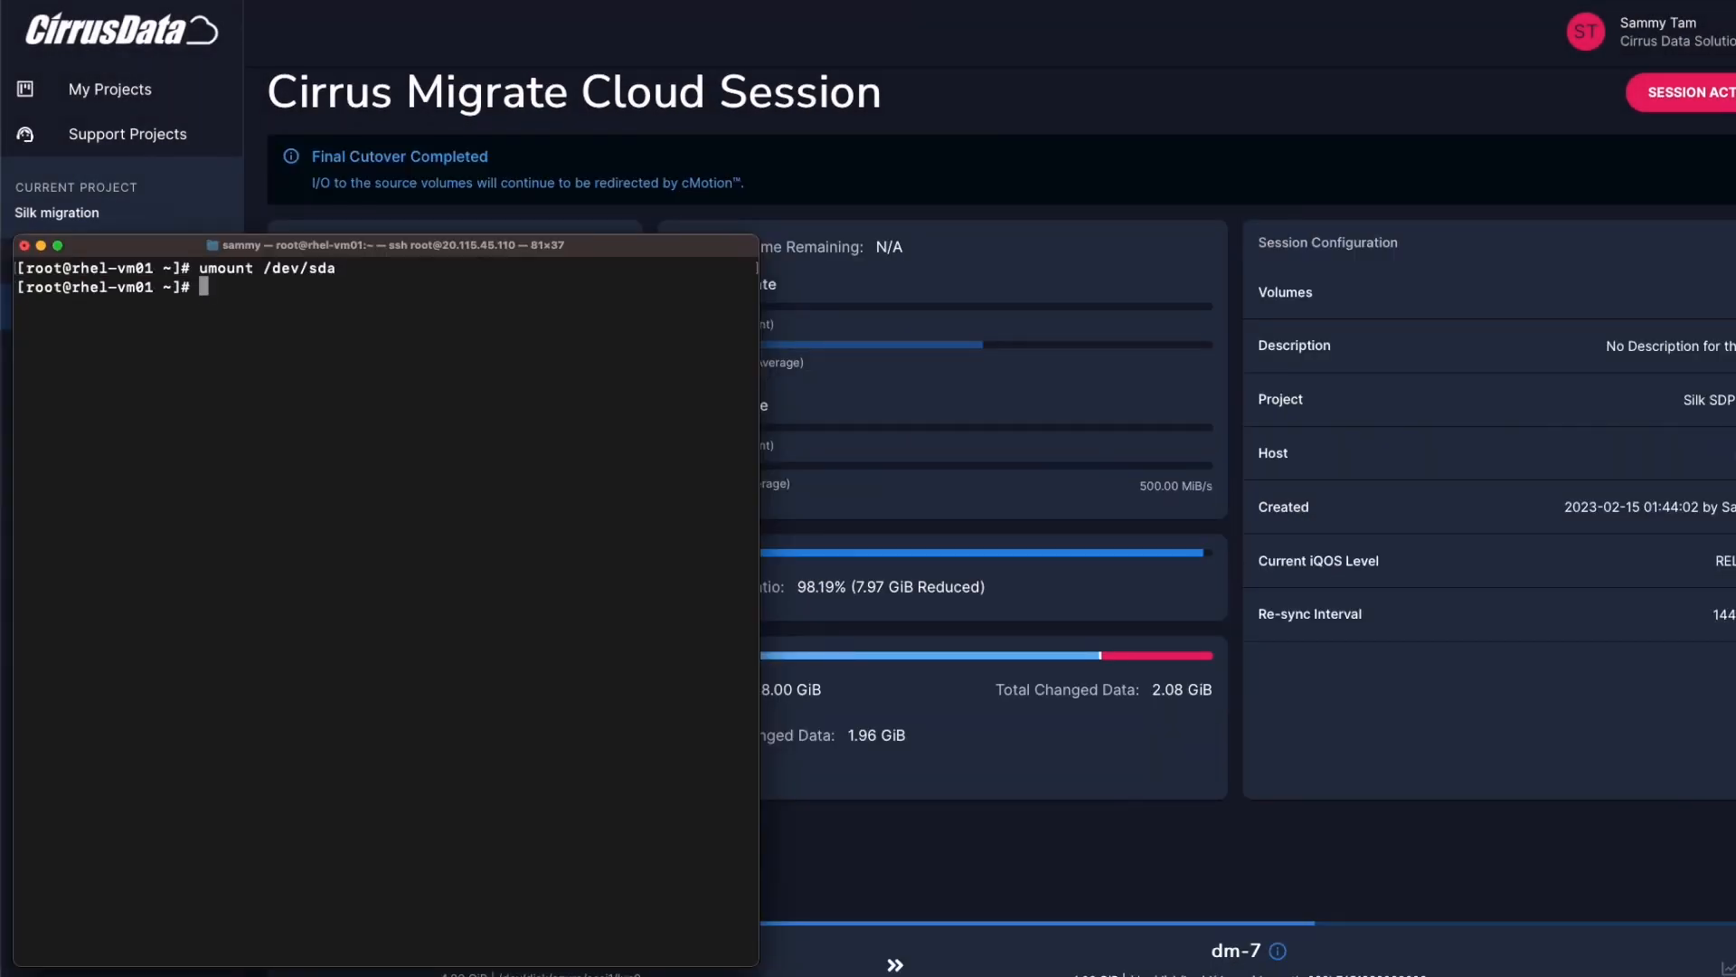
left_click(1348, 376)
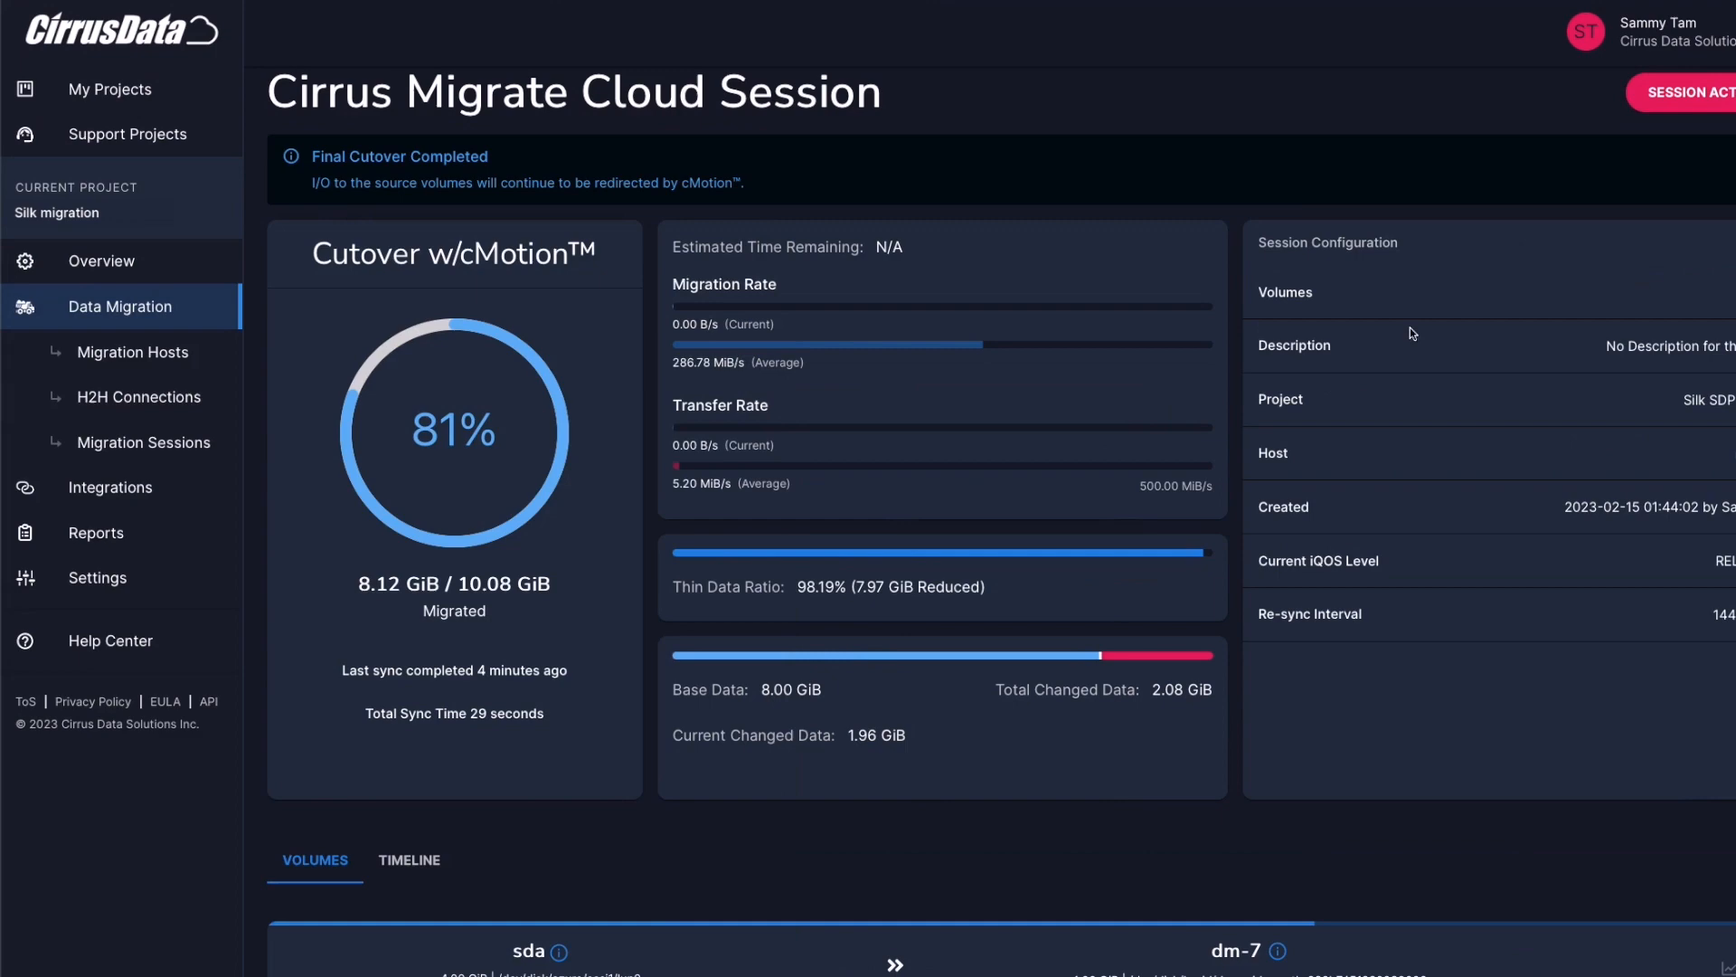
left_click(1682, 92)
left_click(863, 630)
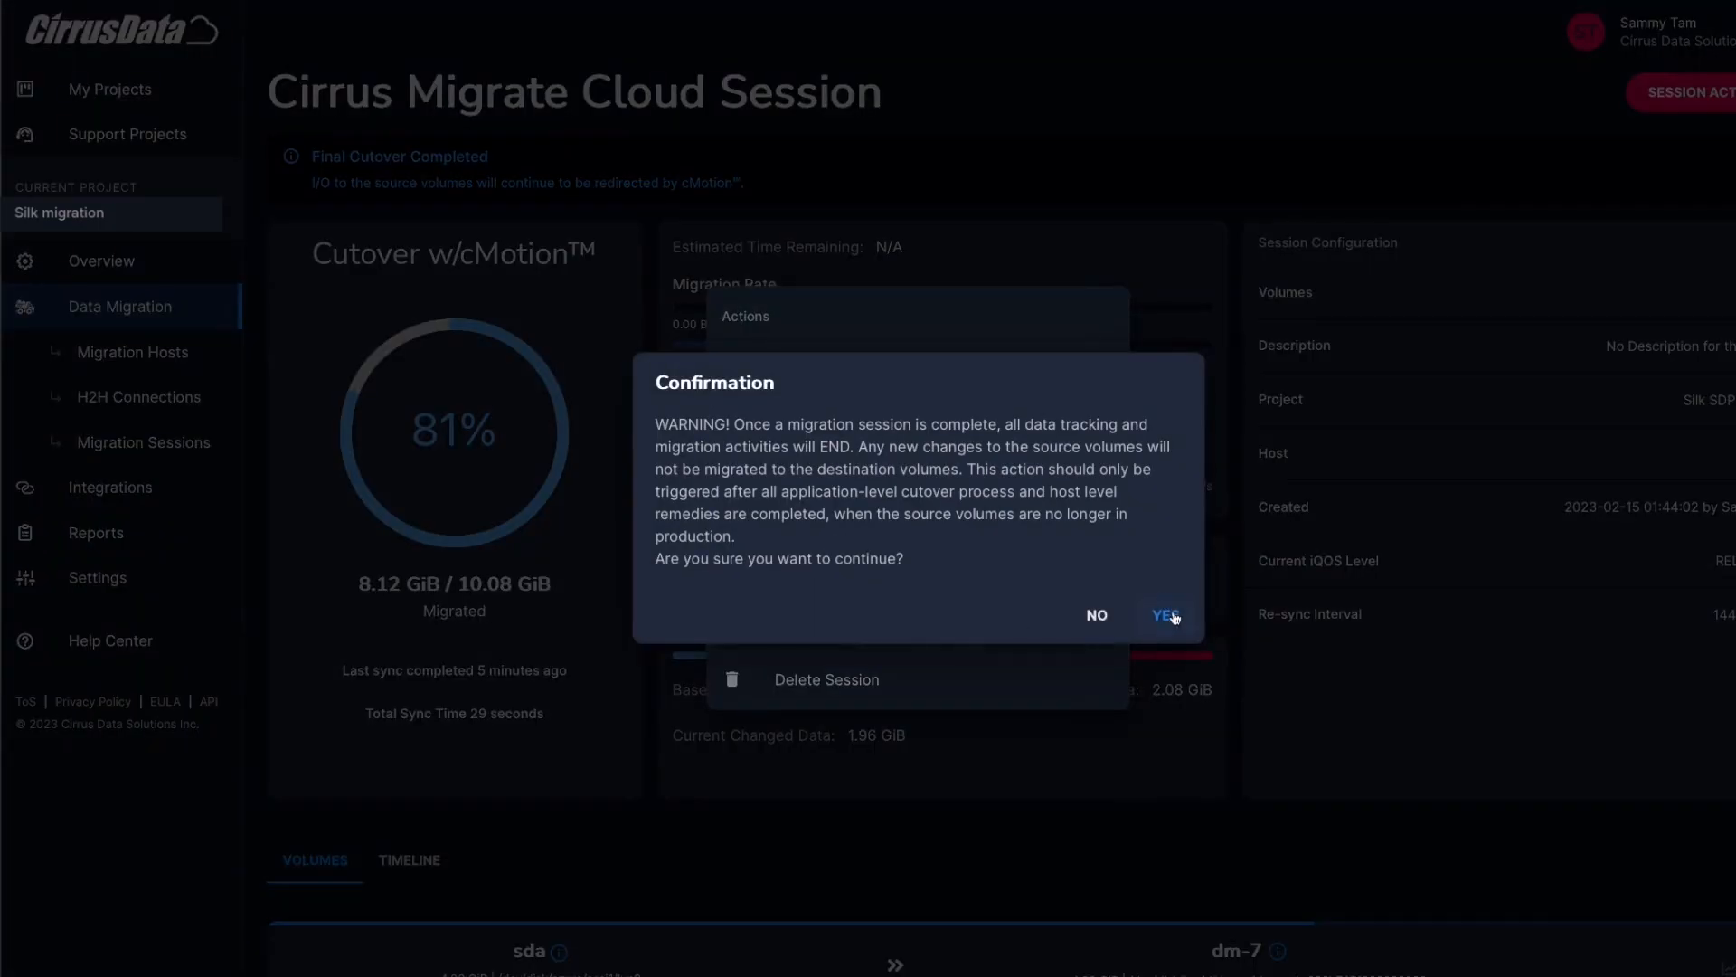
left_click(1167, 615)
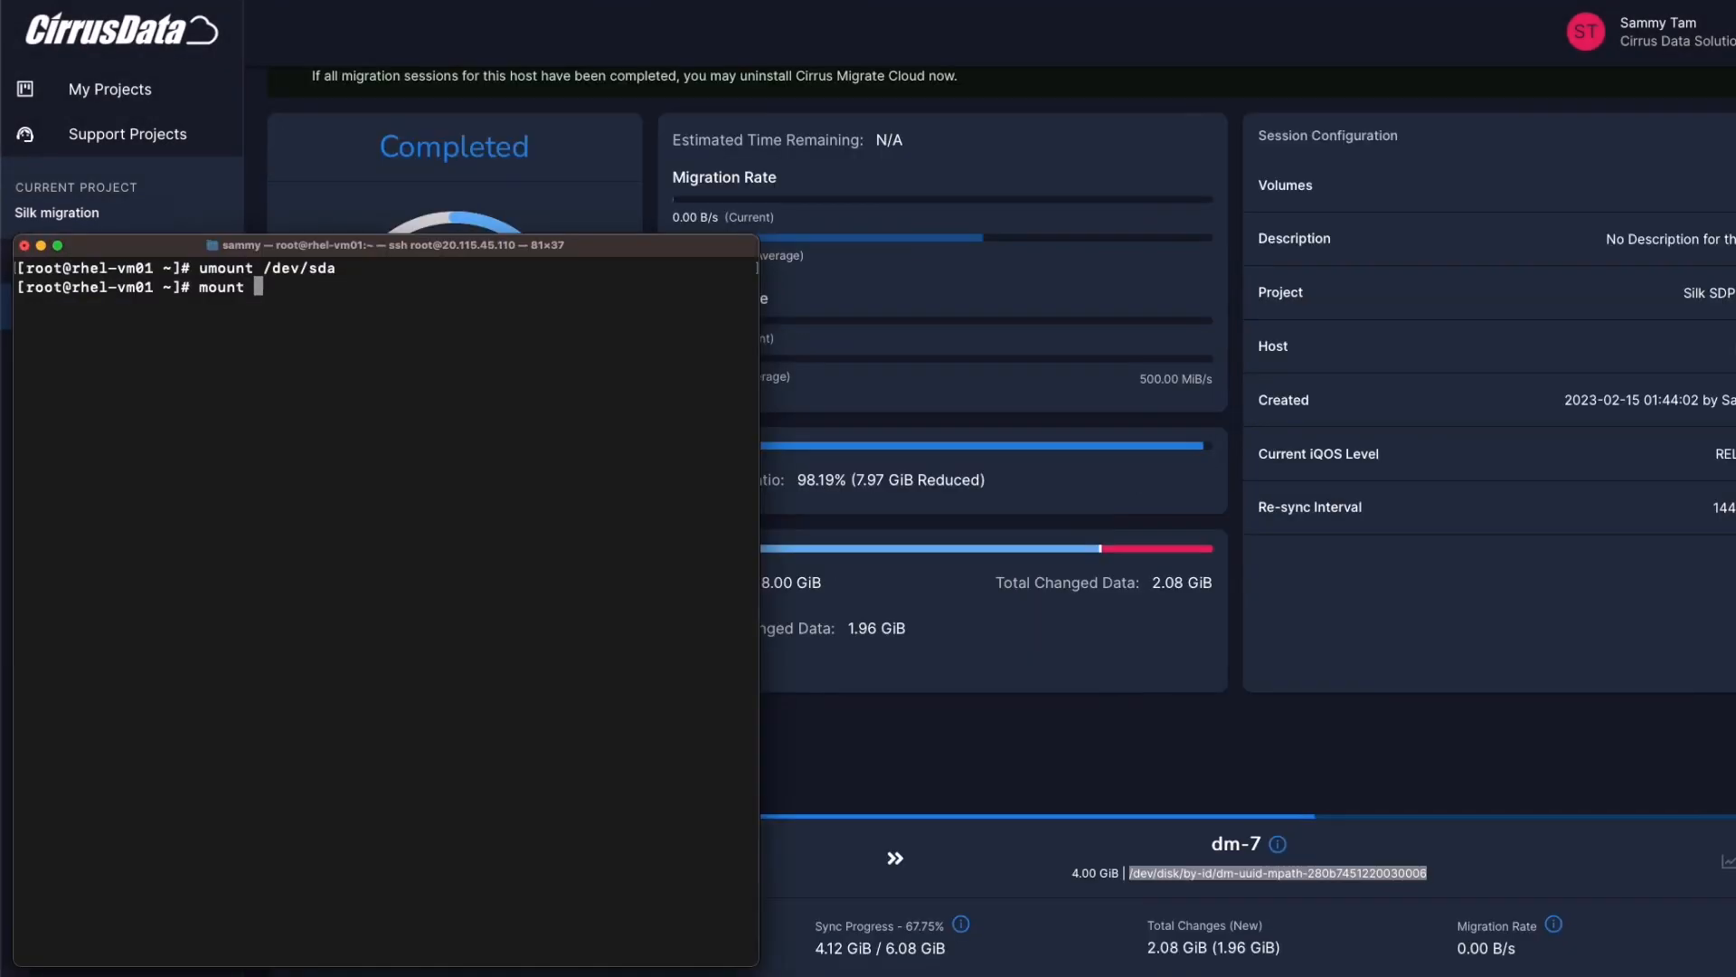
Mount the Silk dm-uuid-mpath device on /data1 and list its contents
key("super+v")
type("/")
type("data1")
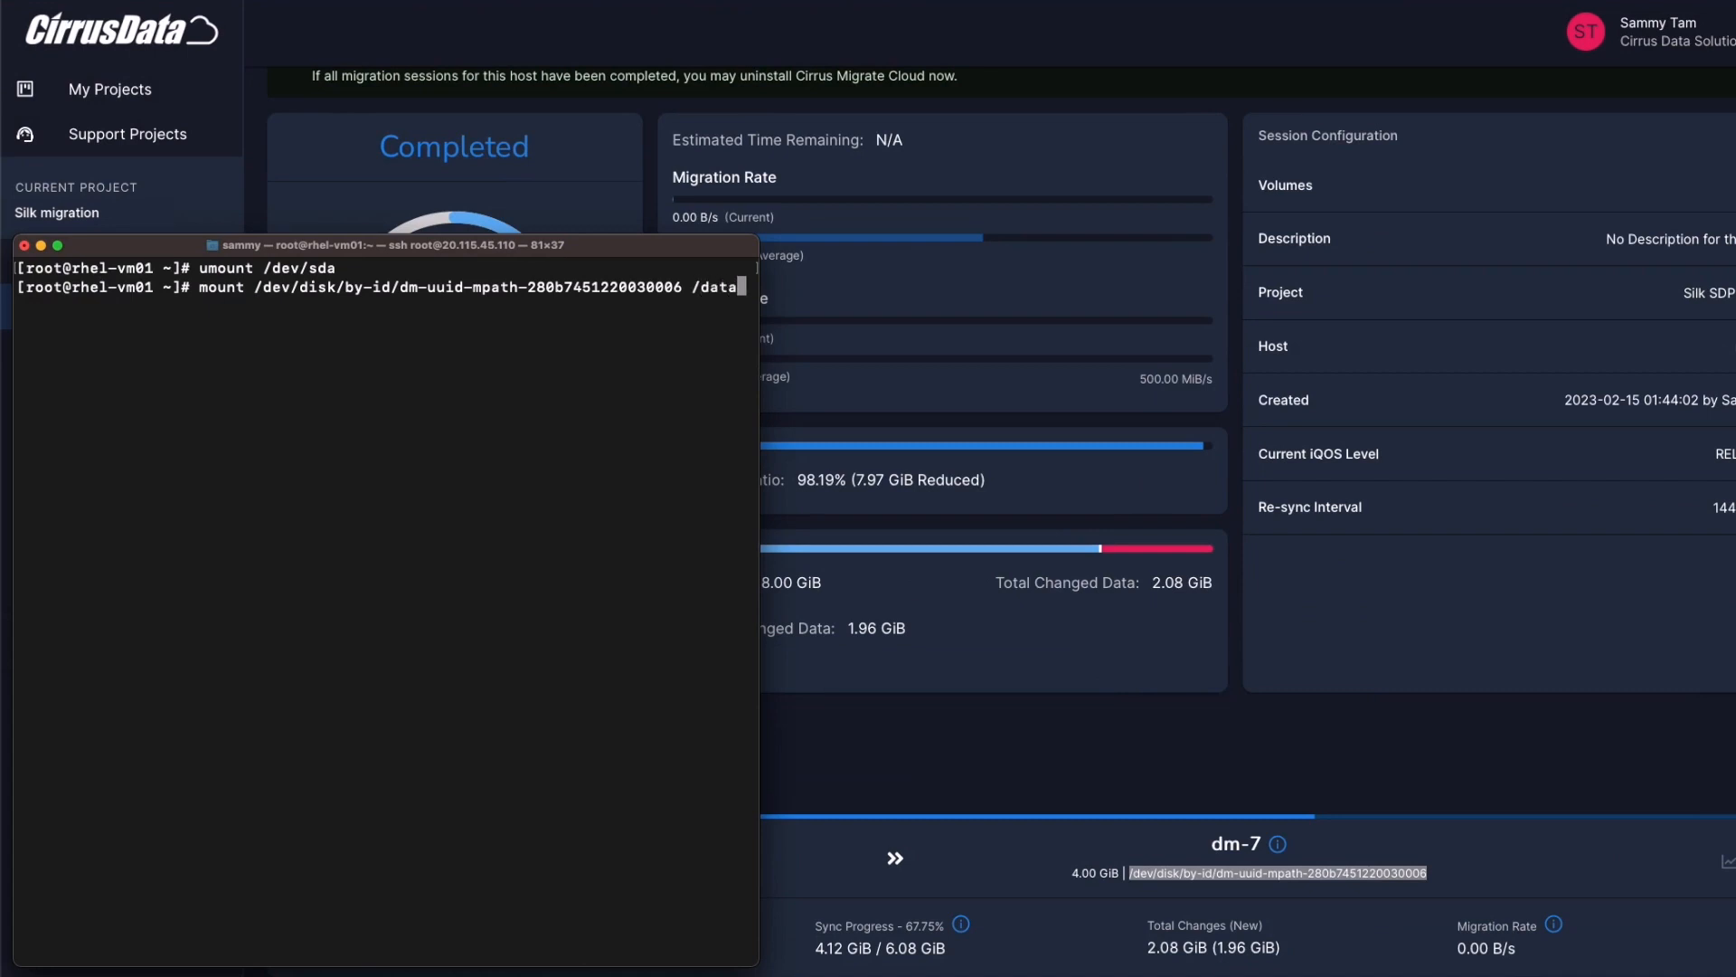
key("Return")
type("ls ")
type("/data1")
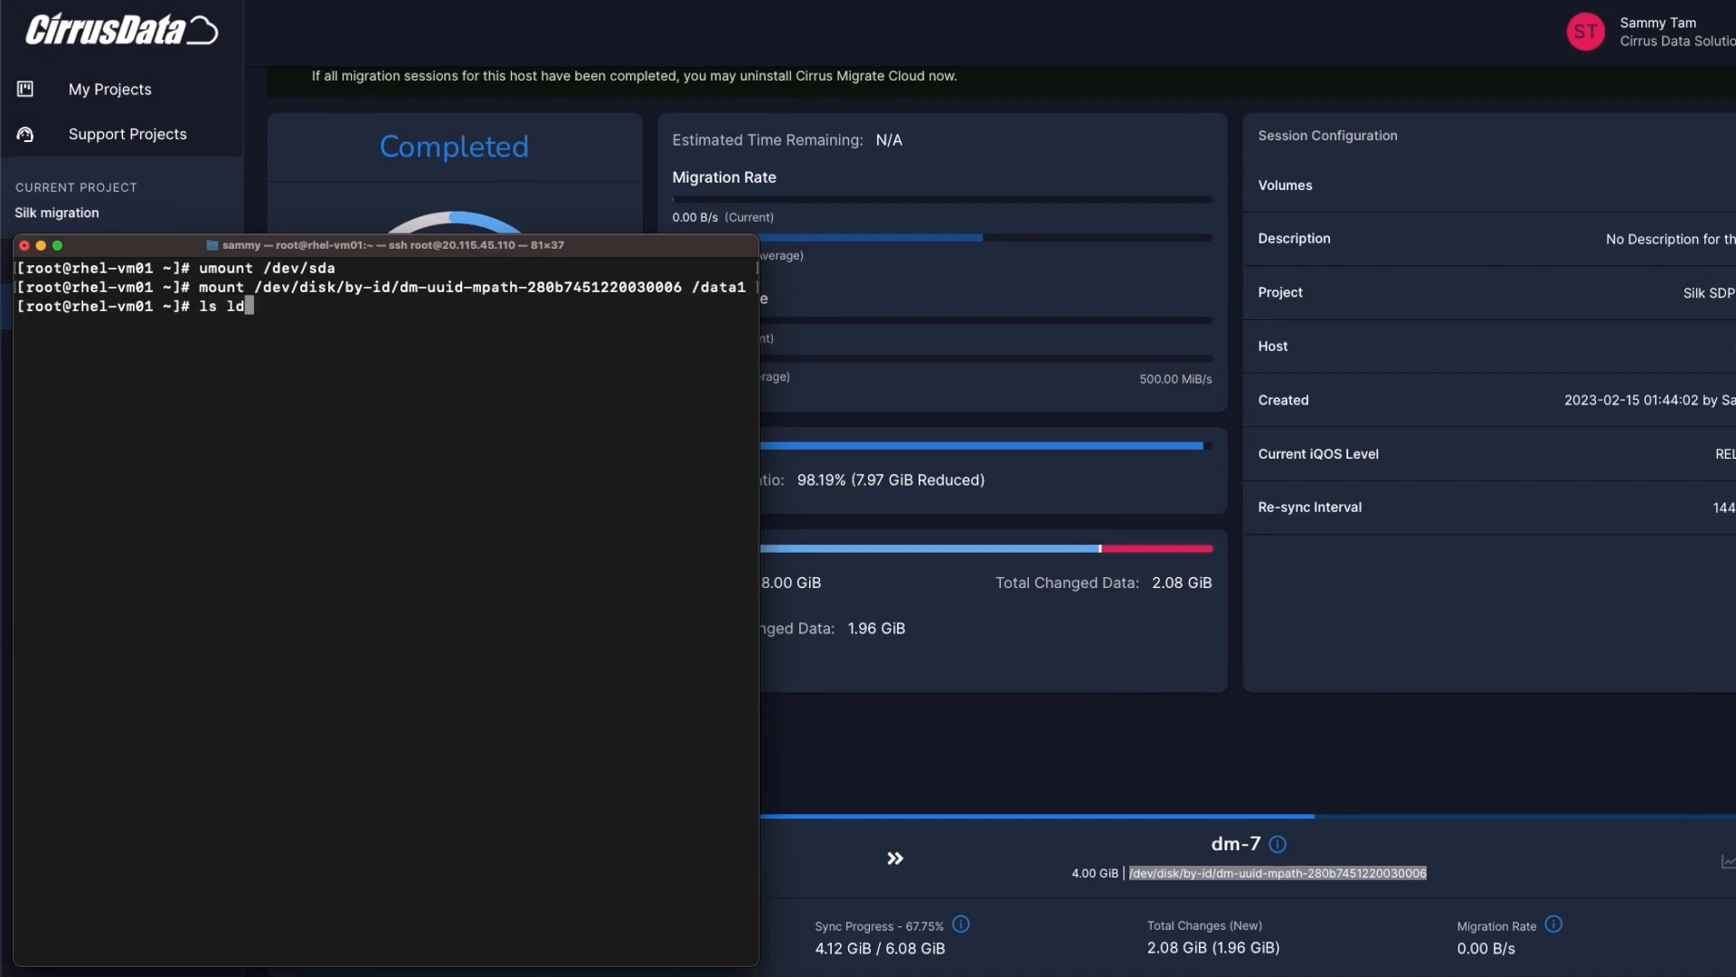
key("Return")
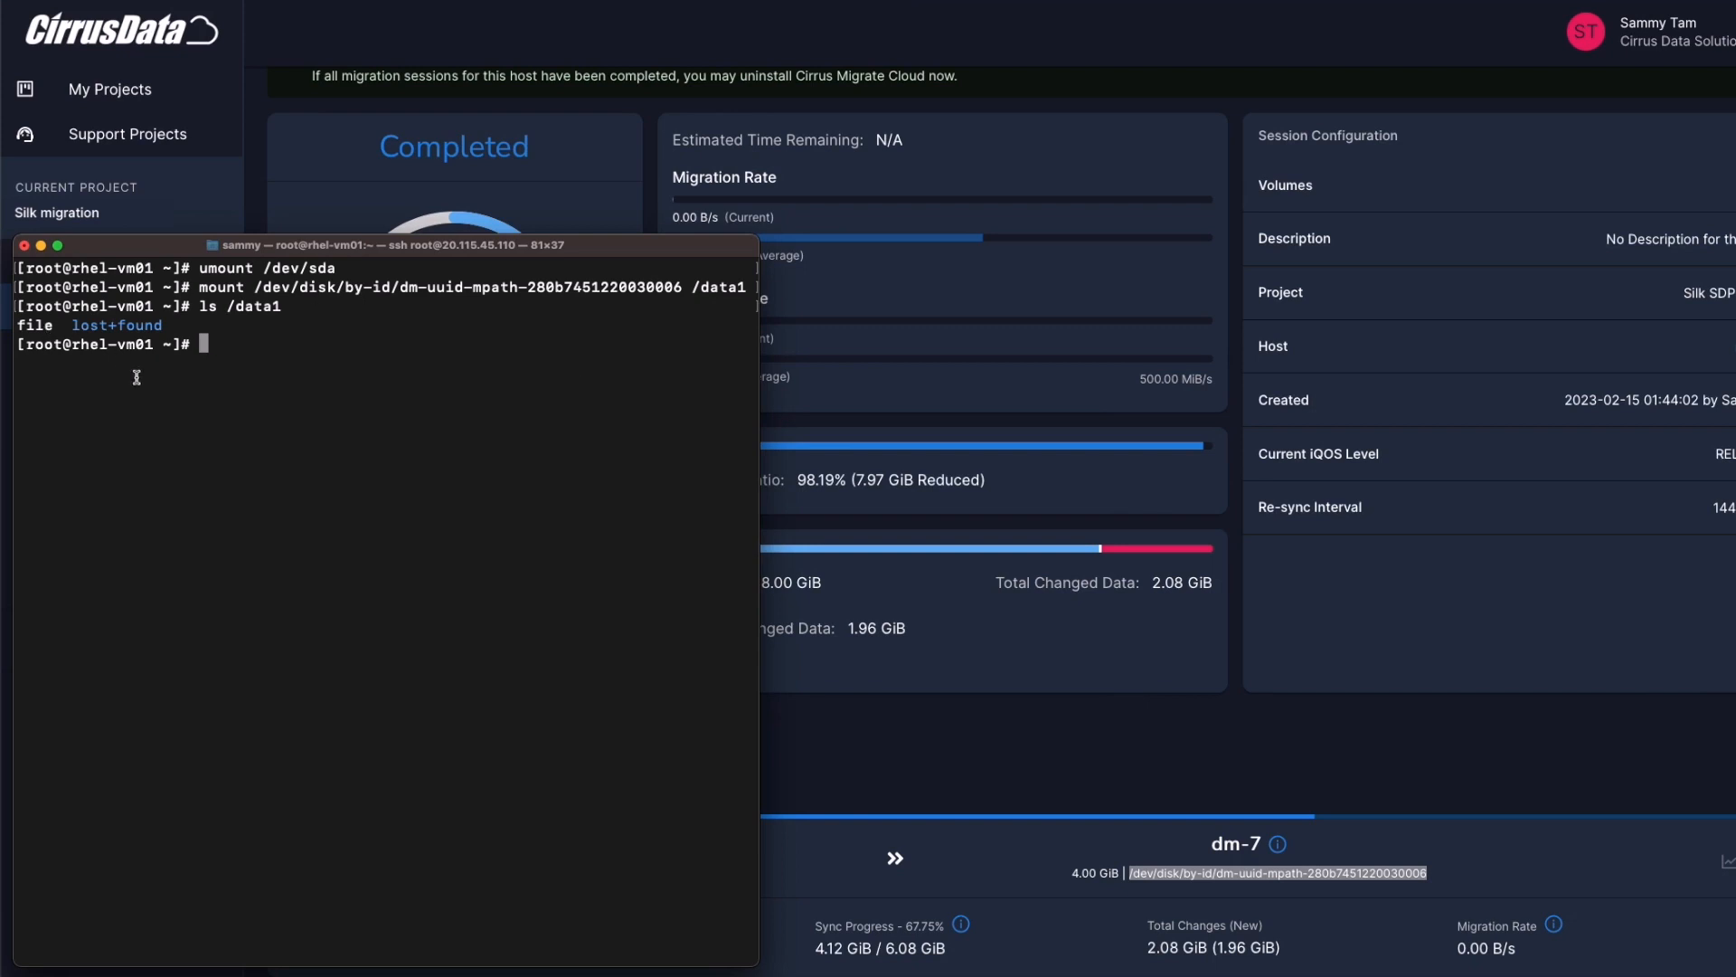
Run ls -alh /data1 to confirm the 1000M file remains, then clear the terminal
key("Up")
key("Left")
key("Left")
key("Left")
key("Left")
key("Left")
key("Left")
type("-alh")
key("Return")
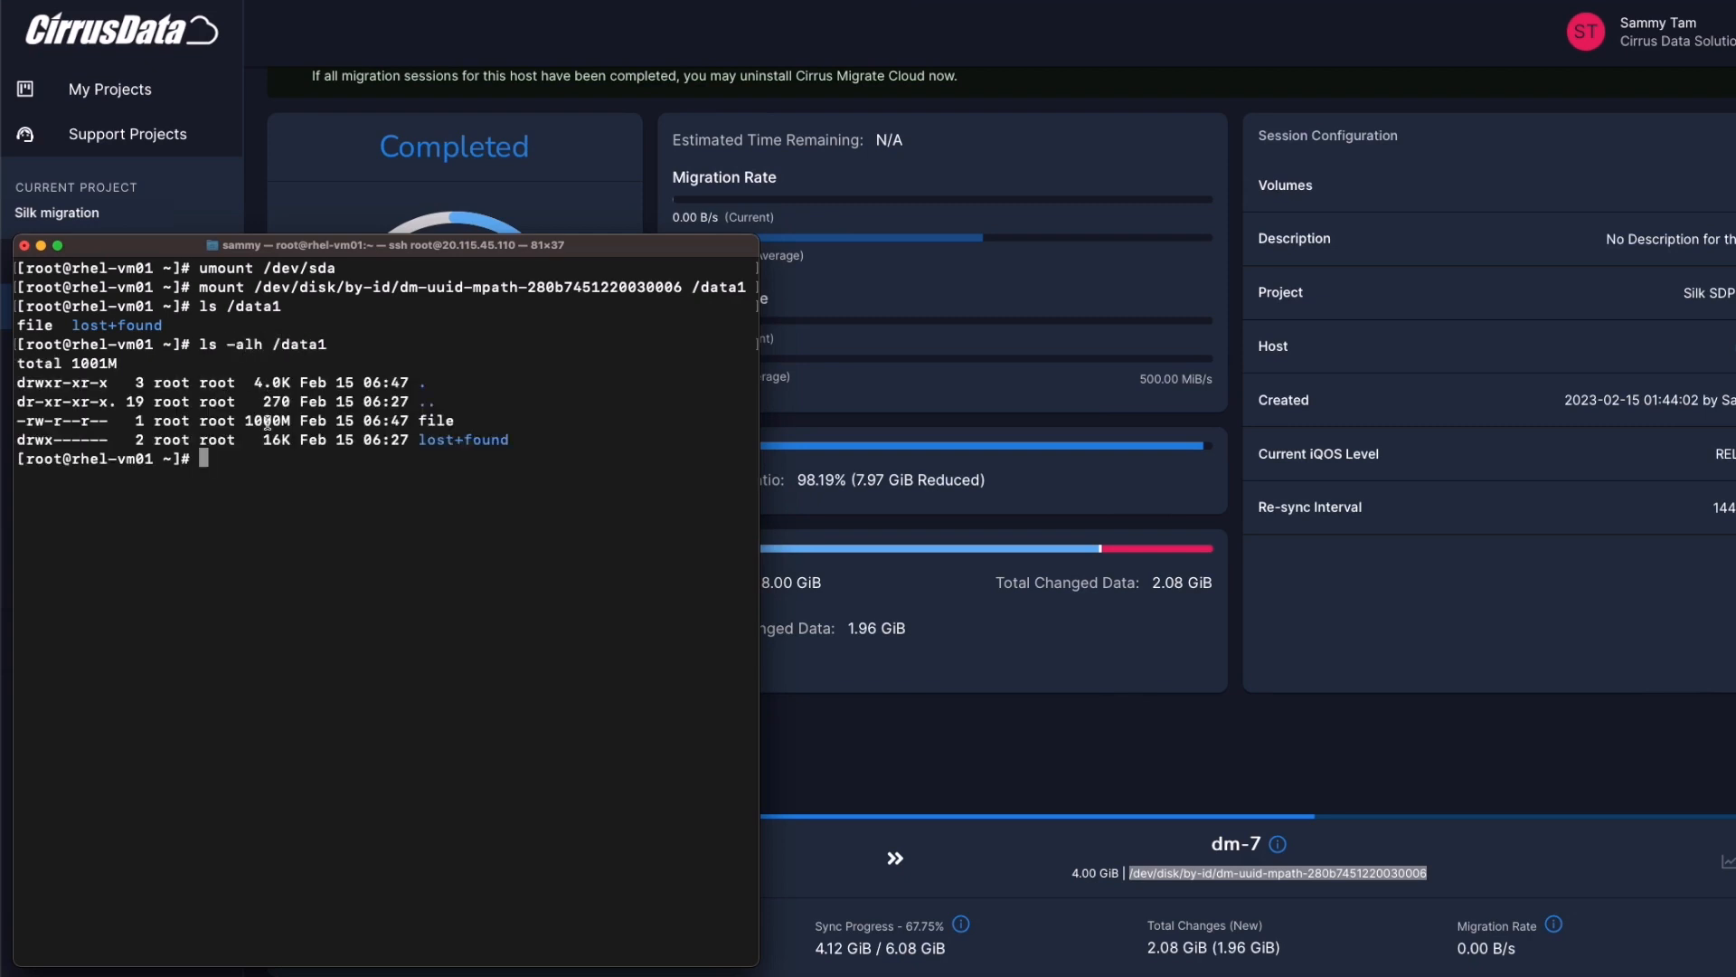
double_click(271, 422)
left_click(351, 487)
key("ctrl+l")
left_click(1294, 767)
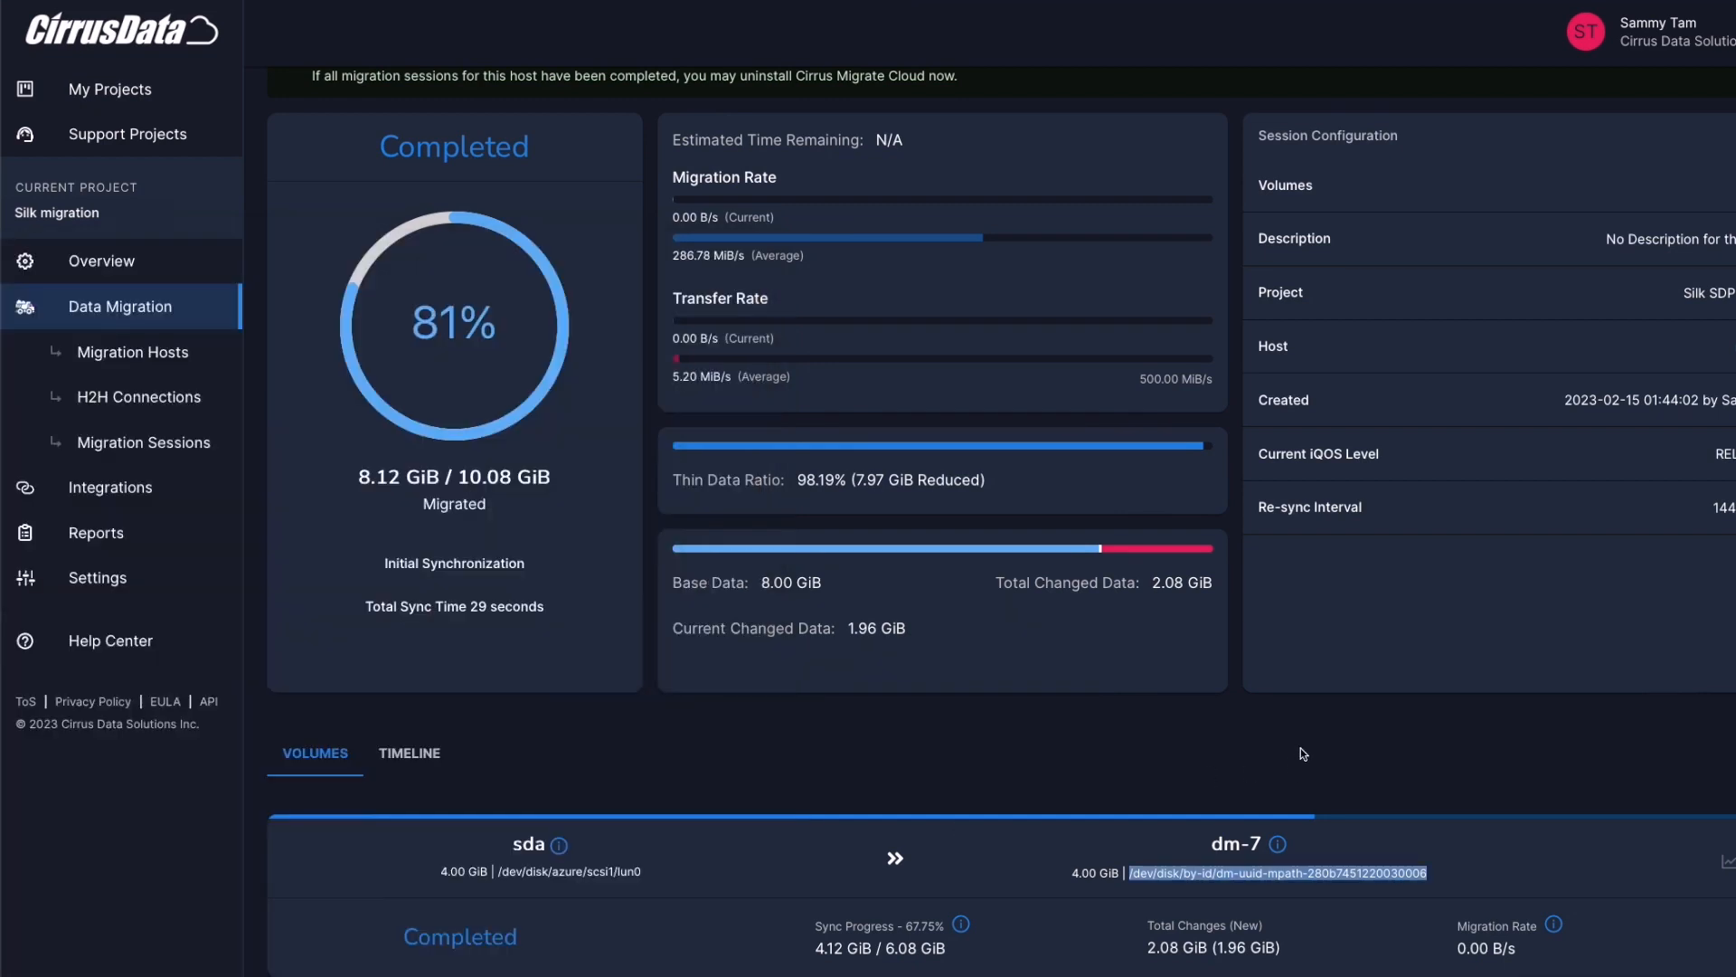
Choose Generate Report from Session Actions for the completed migration session
scroll(1301, 746, "up", 3)
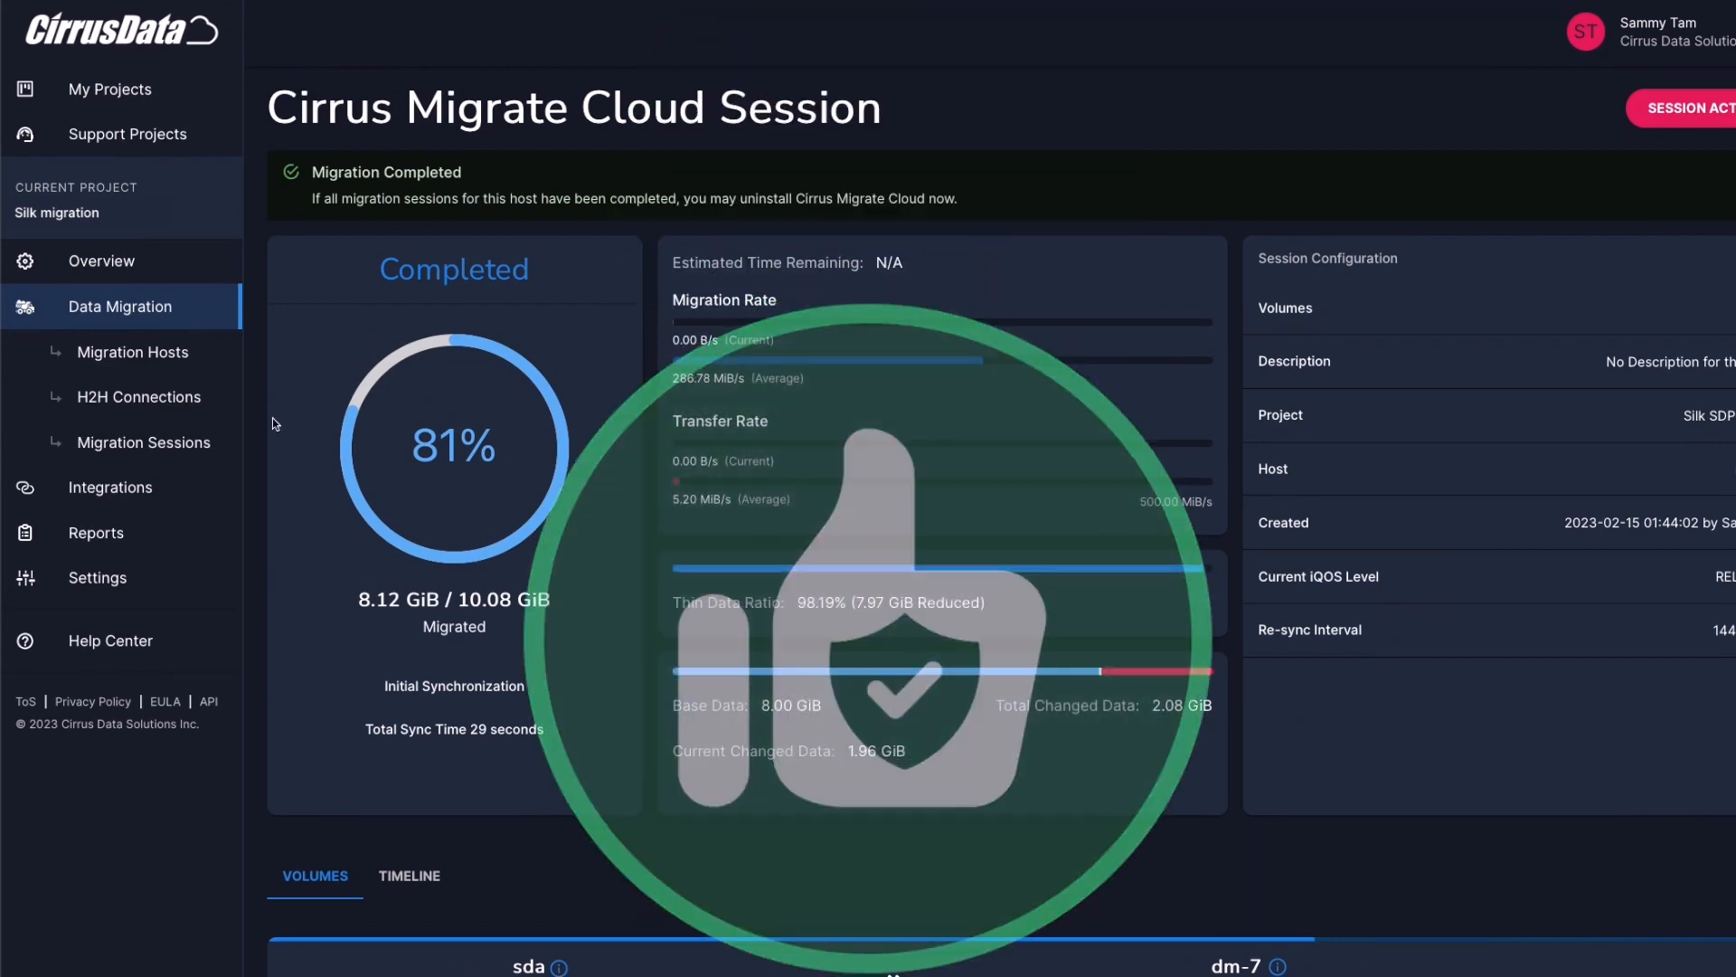
left_click(1693, 118)
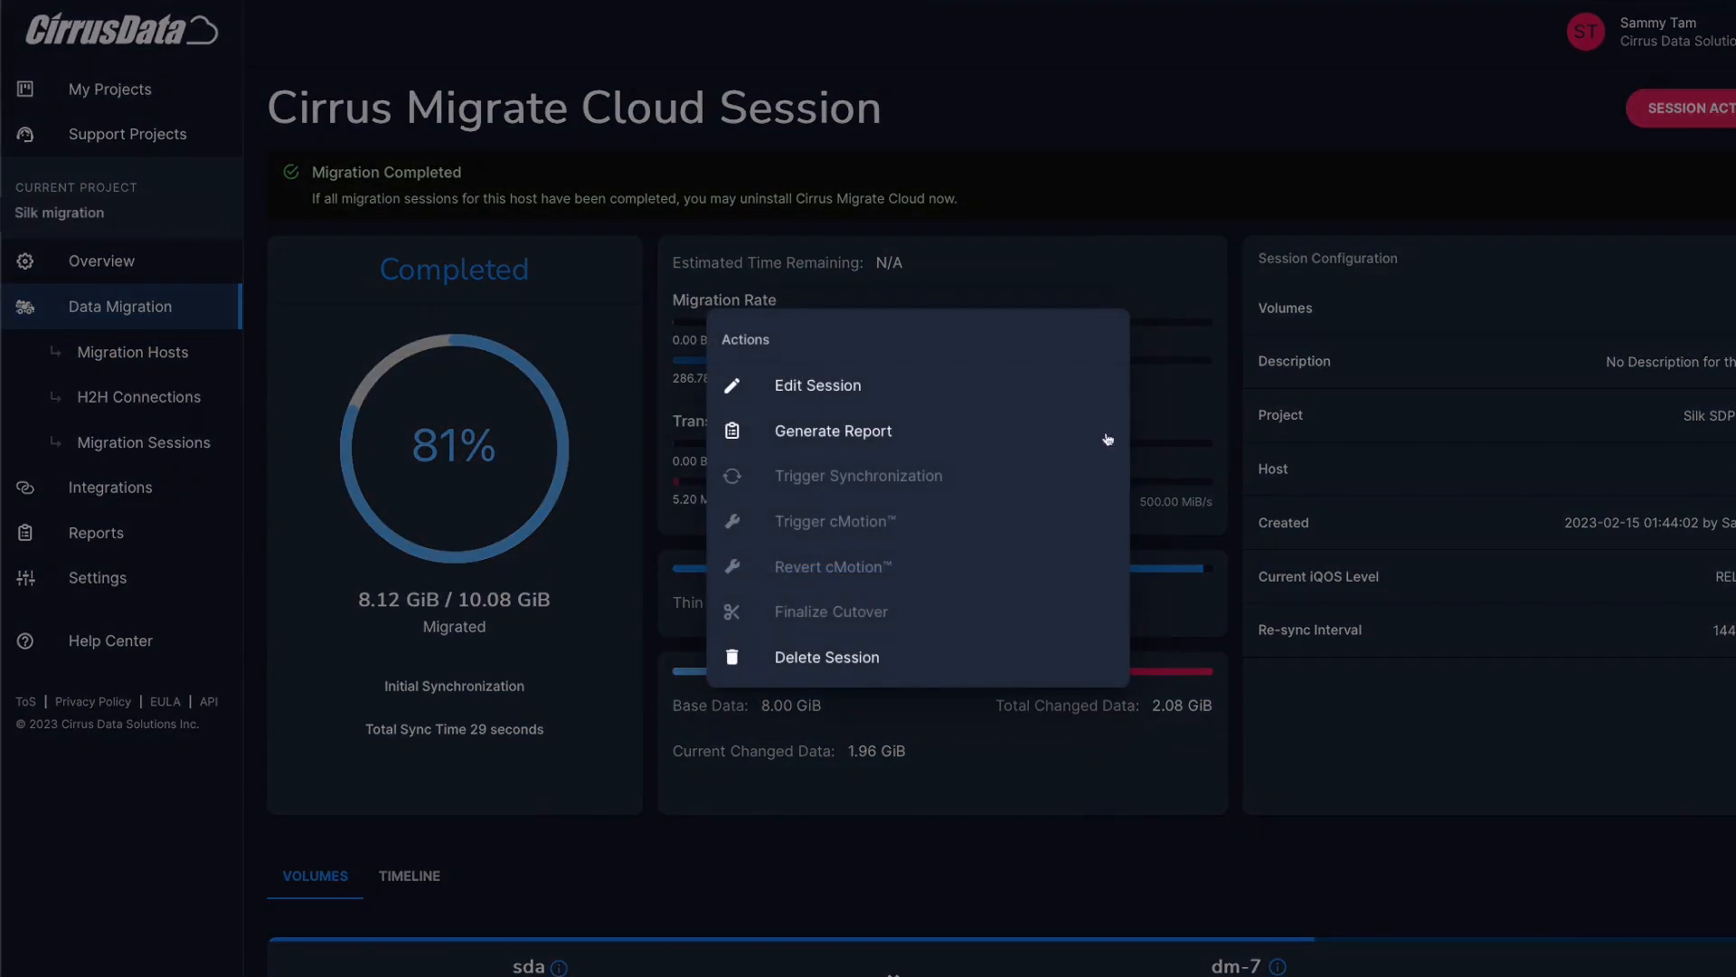
left_click(887, 432)
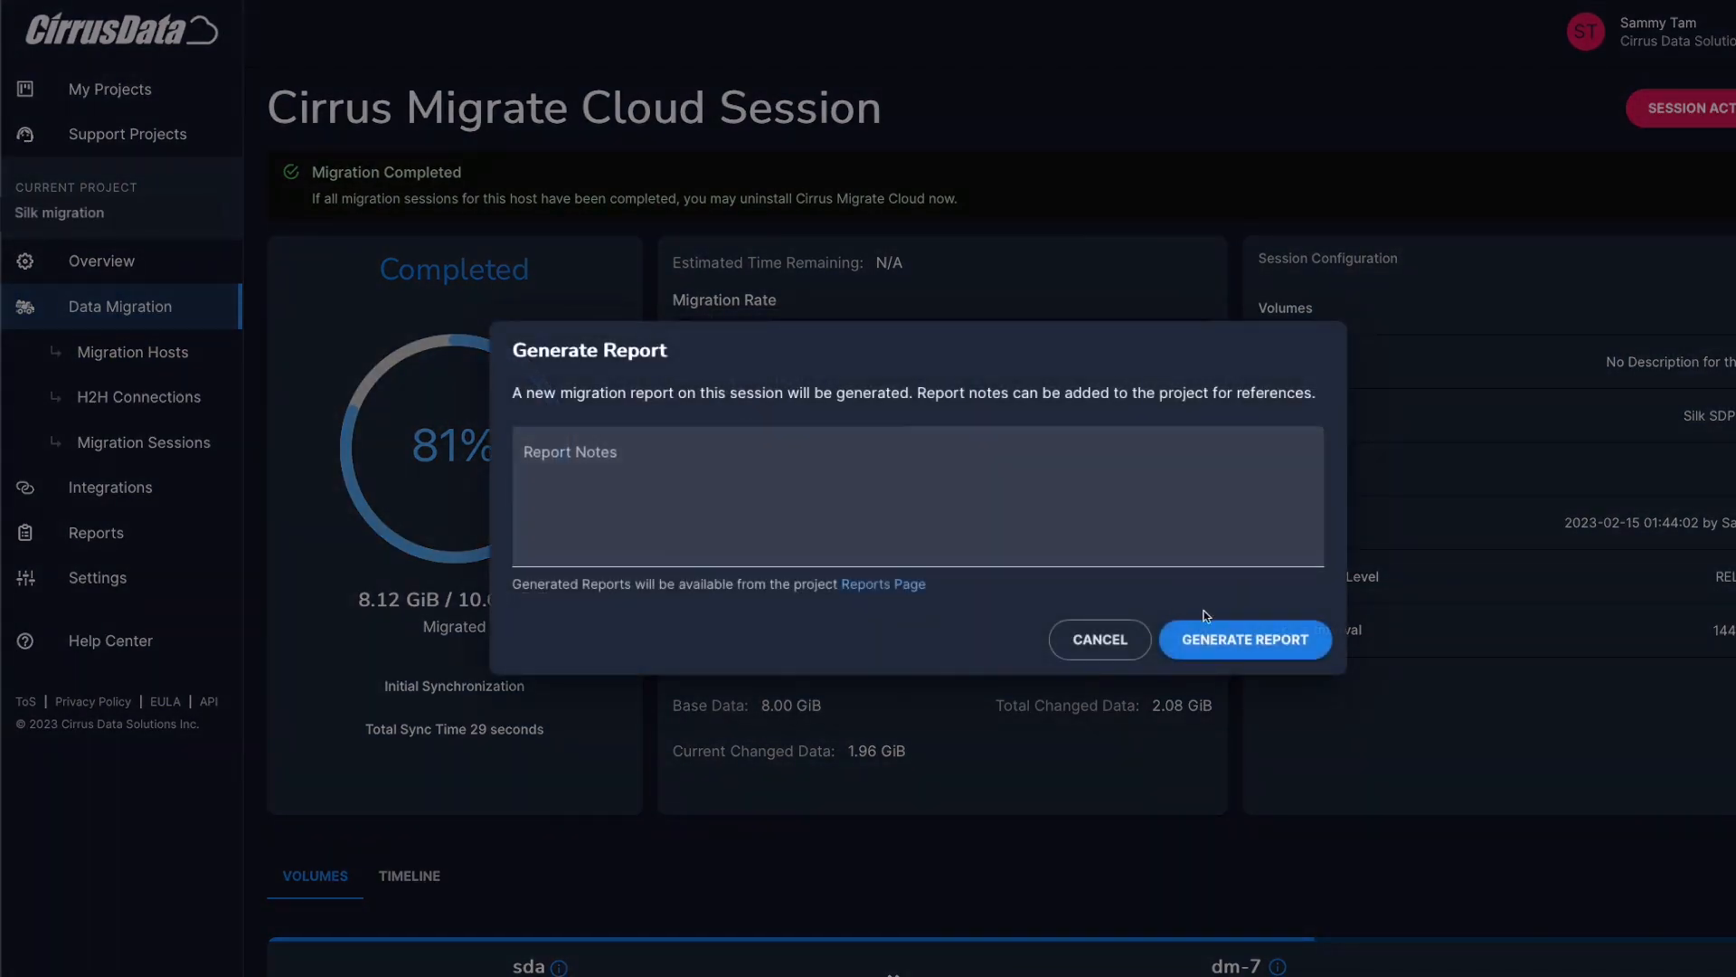